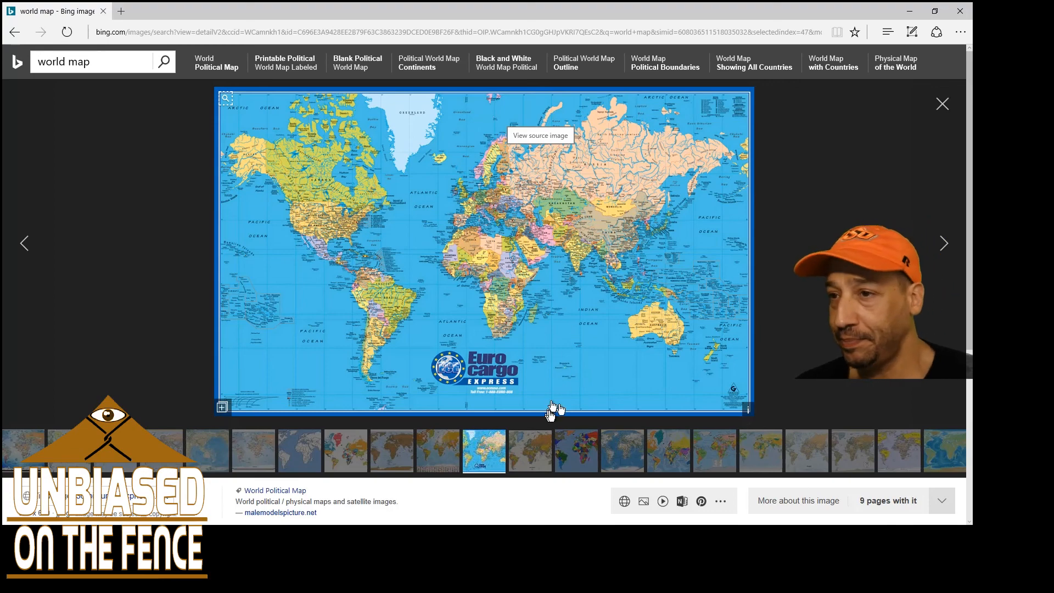
# Compare several political and colour-coded world map images in the search results, going forward and back between them
pyautogui.click(944, 243)
pyautogui.click(944, 243)
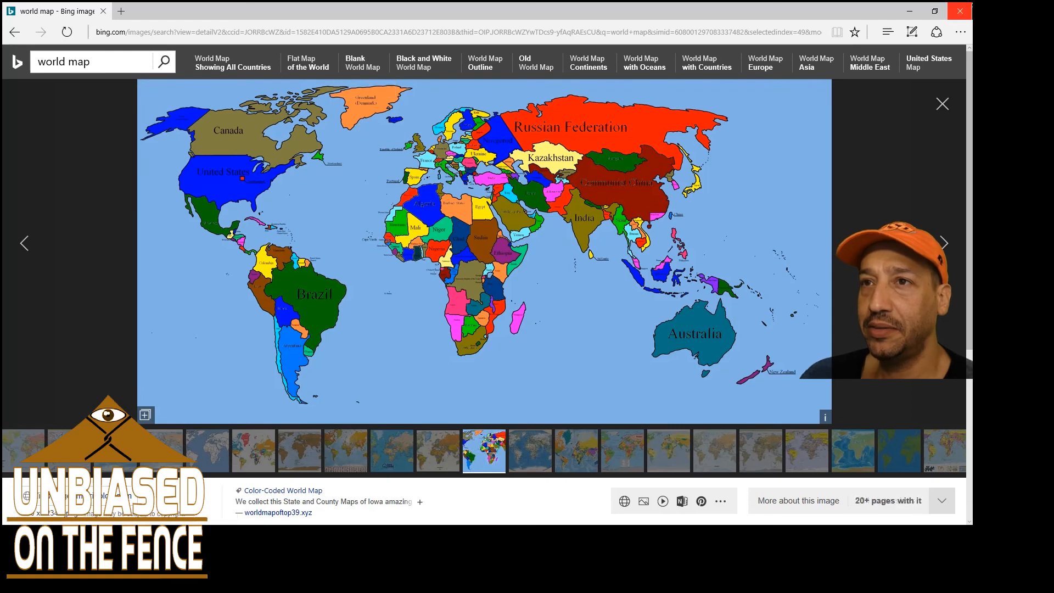
pyautogui.click(944, 243)
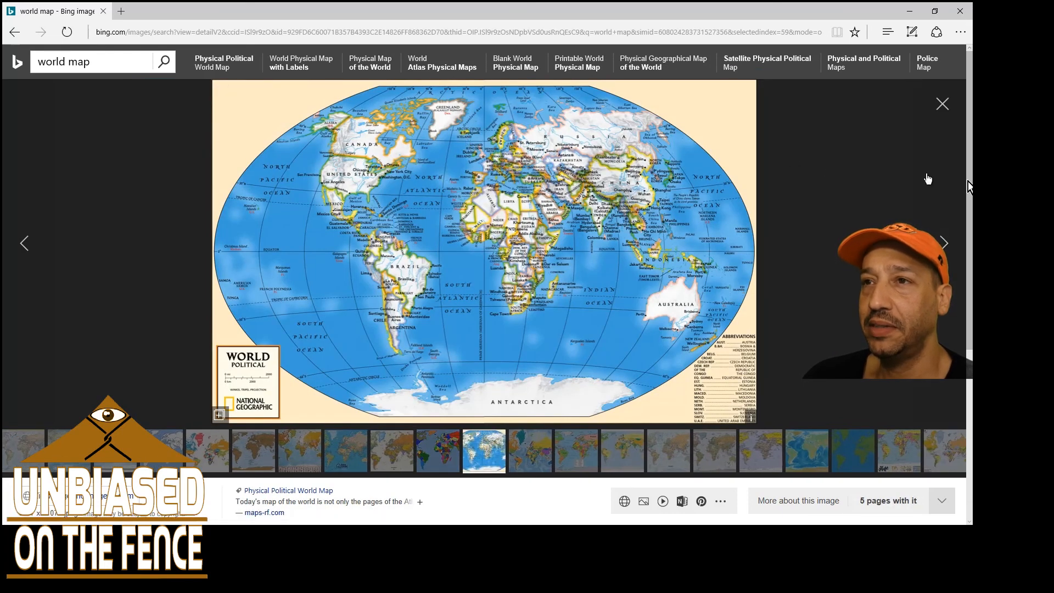
pyautogui.click(945, 243)
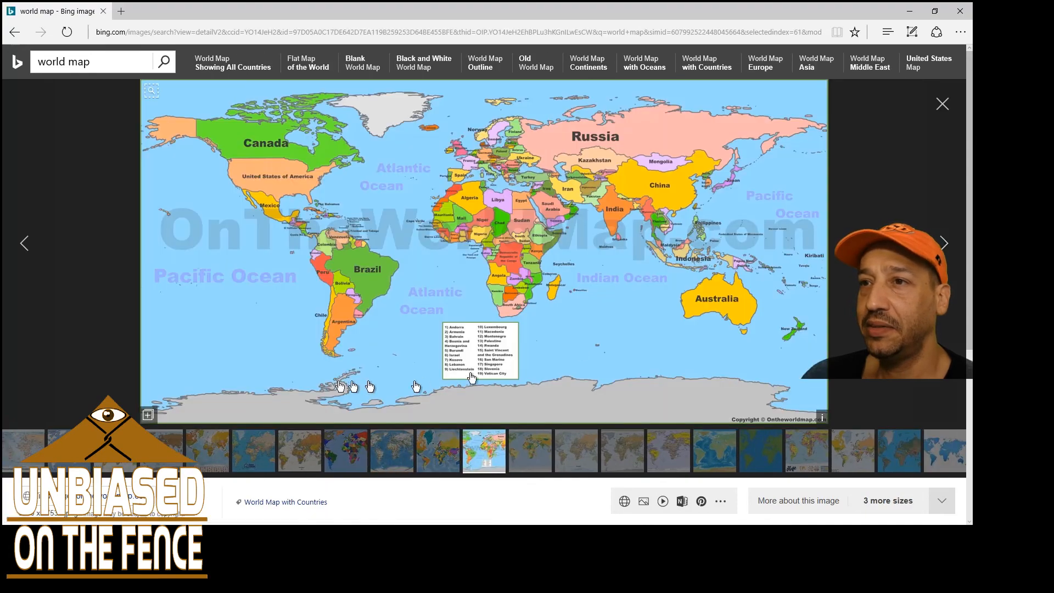
pyautogui.click(24, 248)
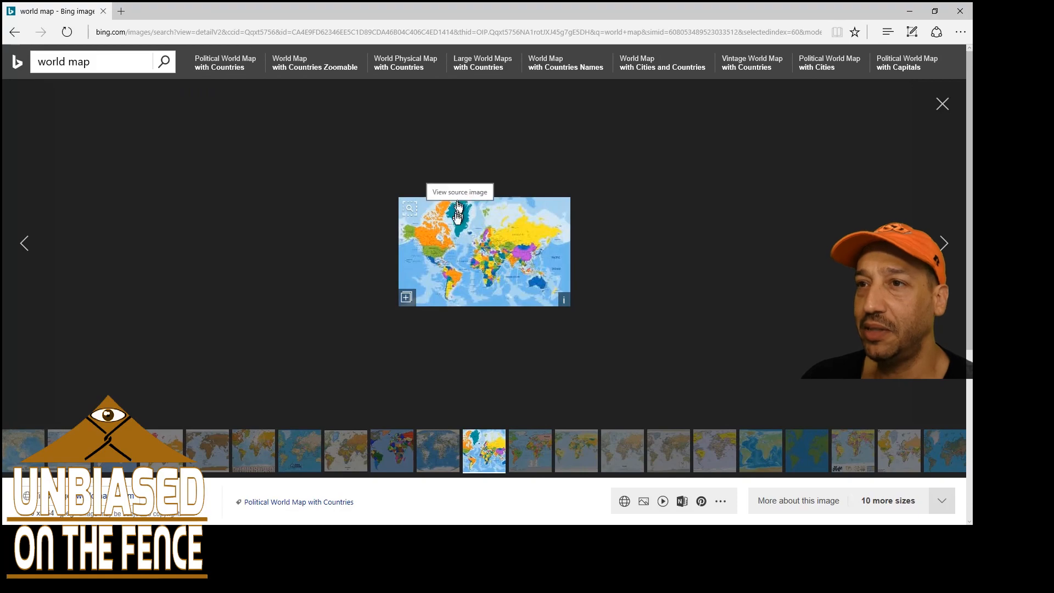
pyautogui.click(25, 243)
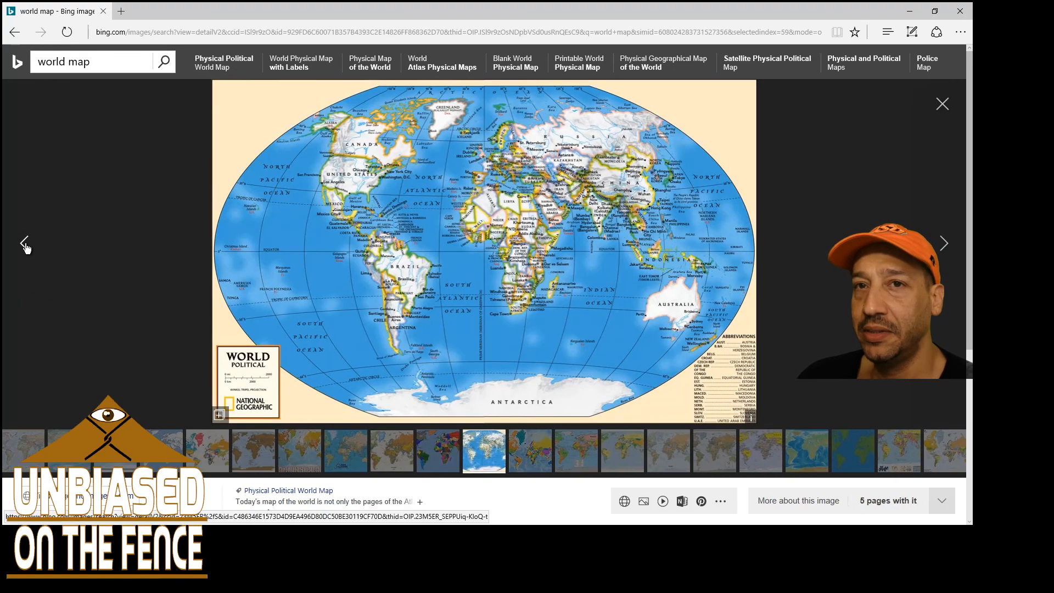
pyautogui.click(24, 243)
pyautogui.click(25, 243)
pyautogui.click(25, 243)
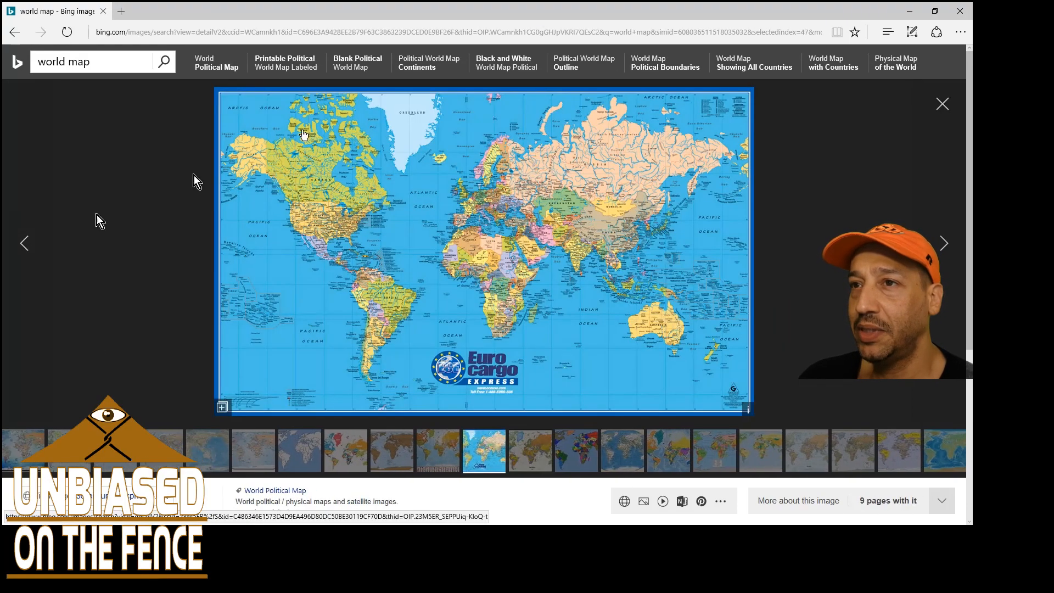
pyautogui.click(942, 244)
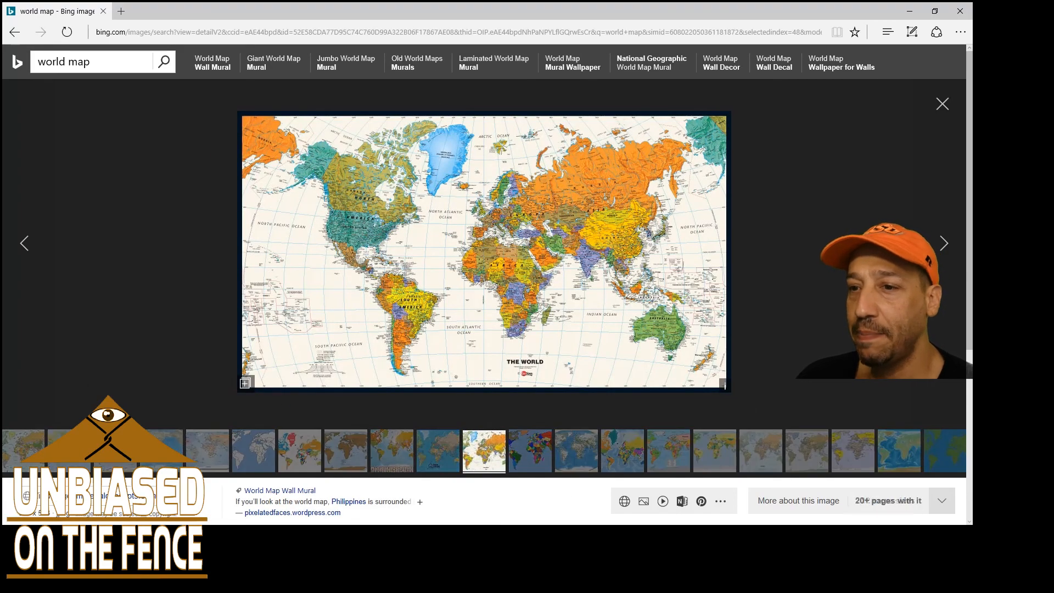
# Switch to Illustrator and examine North America and the Caribbean on the coloured country map in A Loving World2017.ai
pyautogui.hotkey('alt', 'Tab')
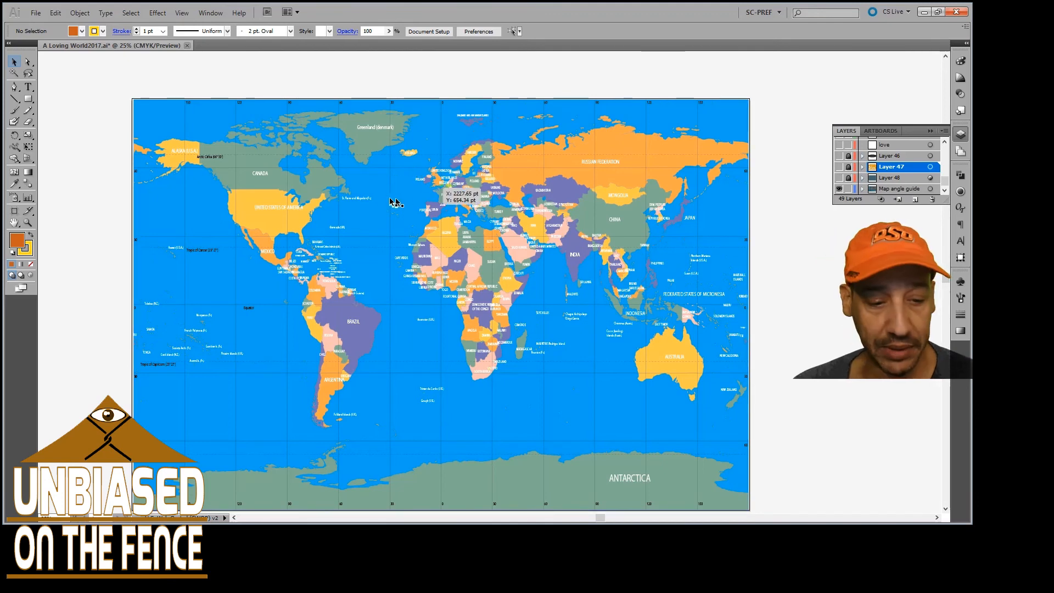
pyautogui.keyDown('alt'); pyautogui.scroll(1, 304, 248); pyautogui.keyUp('alt')
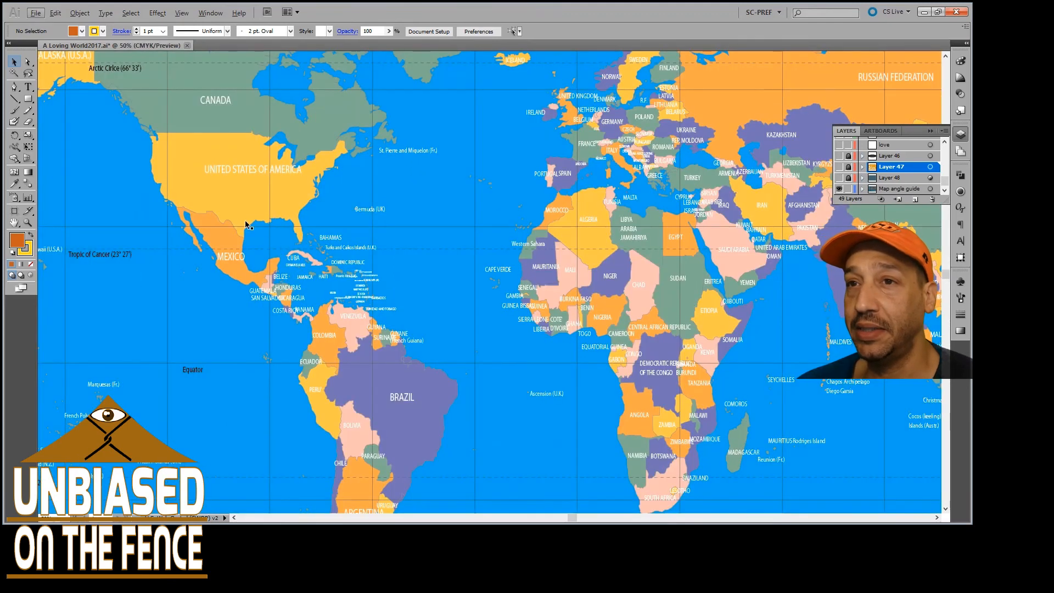
pyautogui.keyDown('alt'); pyautogui.scroll(1, 238, 198); pyautogui.keyUp('alt')
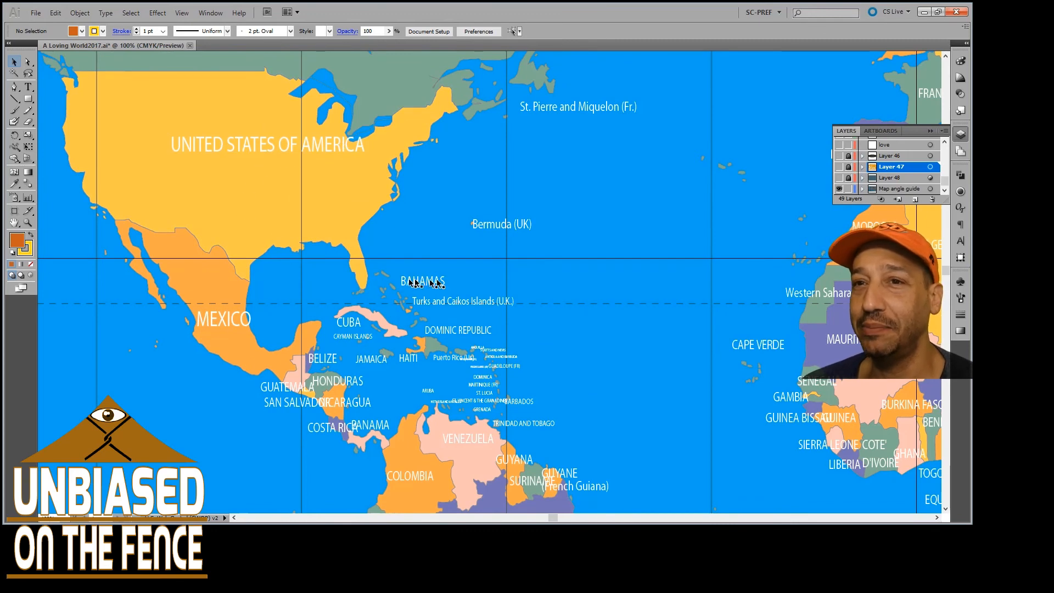
pyautogui.scroll(-2, 477, 256)
pyautogui.keyDown('alt'); pyautogui.scroll(-3, 476, 251); pyautogui.keyUp('alt')
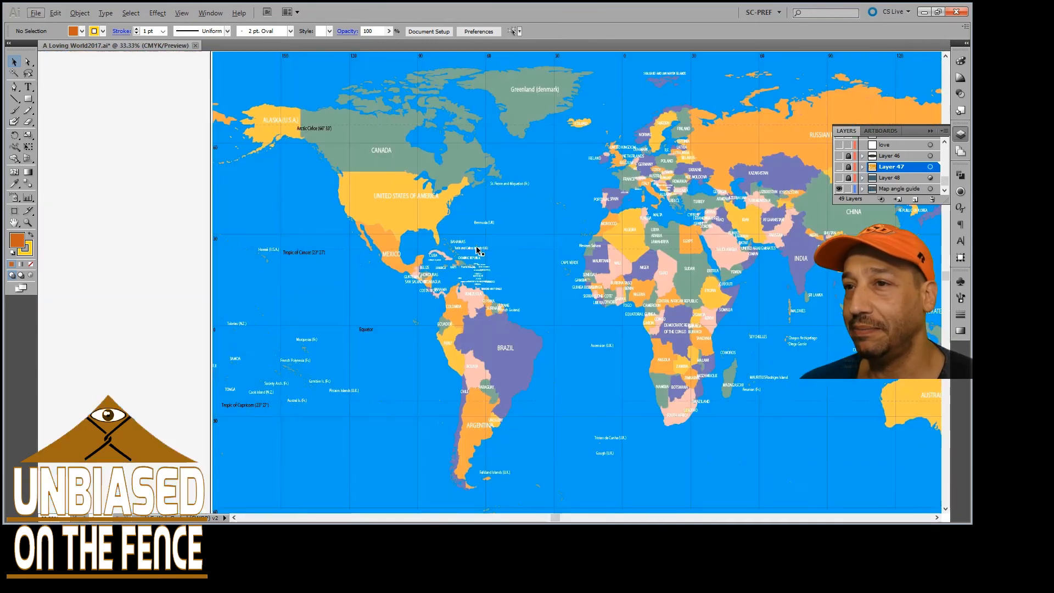
# Examine the countries of Africa, Europe and Asia on the coloured world map up close
pyautogui.hscroll(5, 478, 249)
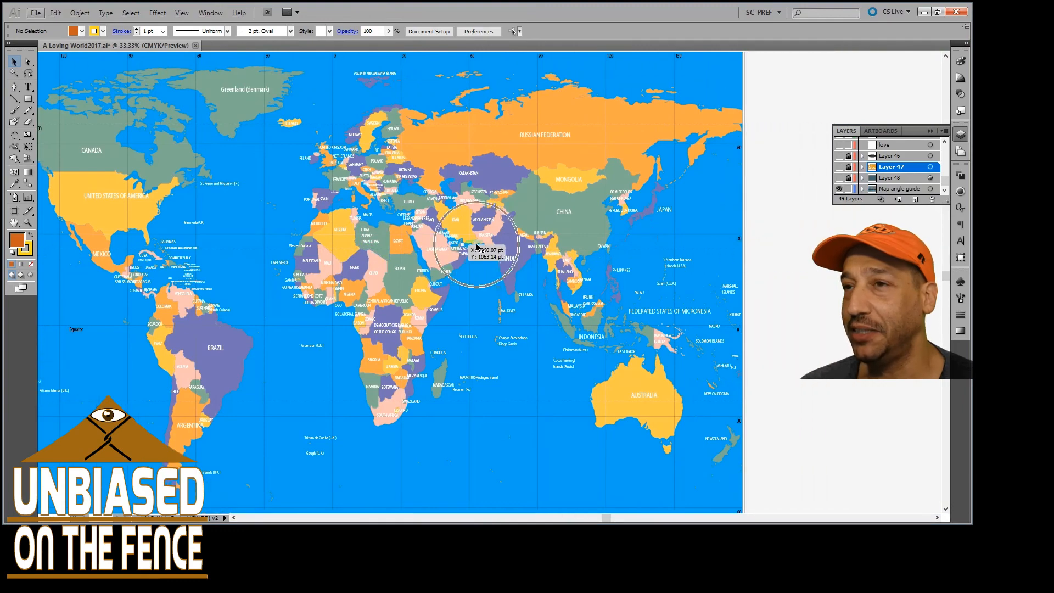
pyautogui.scroll(4, 534, 209)
pyautogui.scroll(-6, 534, 210)
pyautogui.hscroll(5, 633, 243)
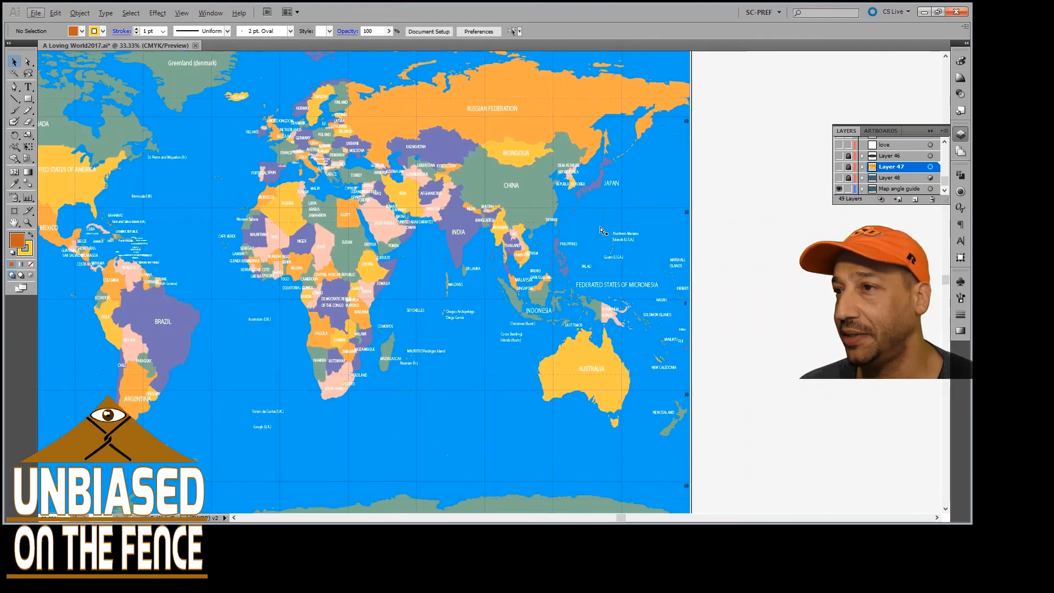
pyautogui.keyDown('alt'); pyautogui.scroll(2, 356, 264); pyautogui.keyUp('alt')
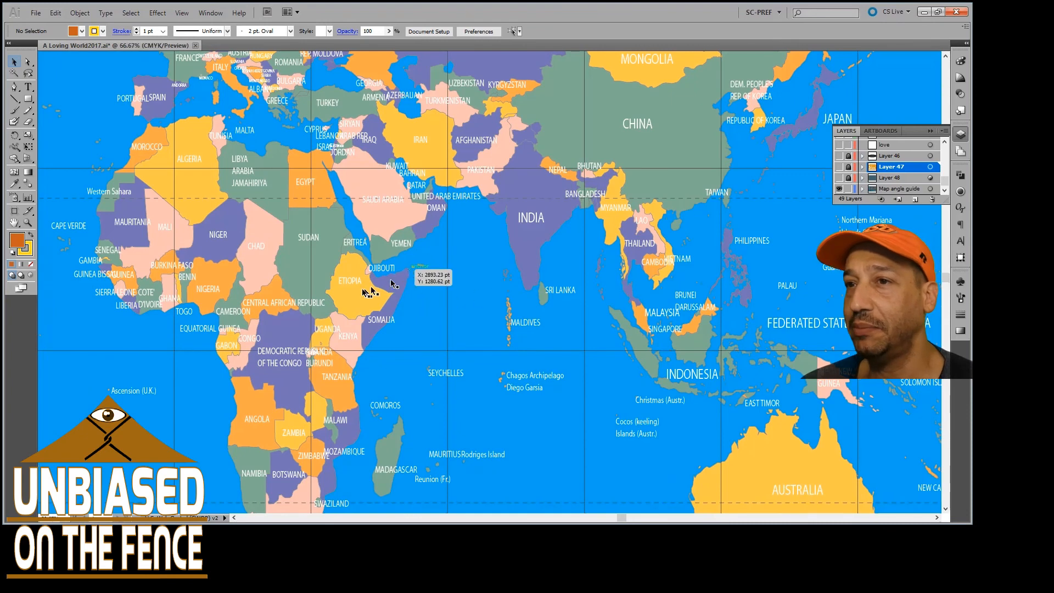
pyautogui.scroll(3, 384, 273)
pyautogui.scroll(2, 367, 270)
pyautogui.scroll(4, 336, 237)
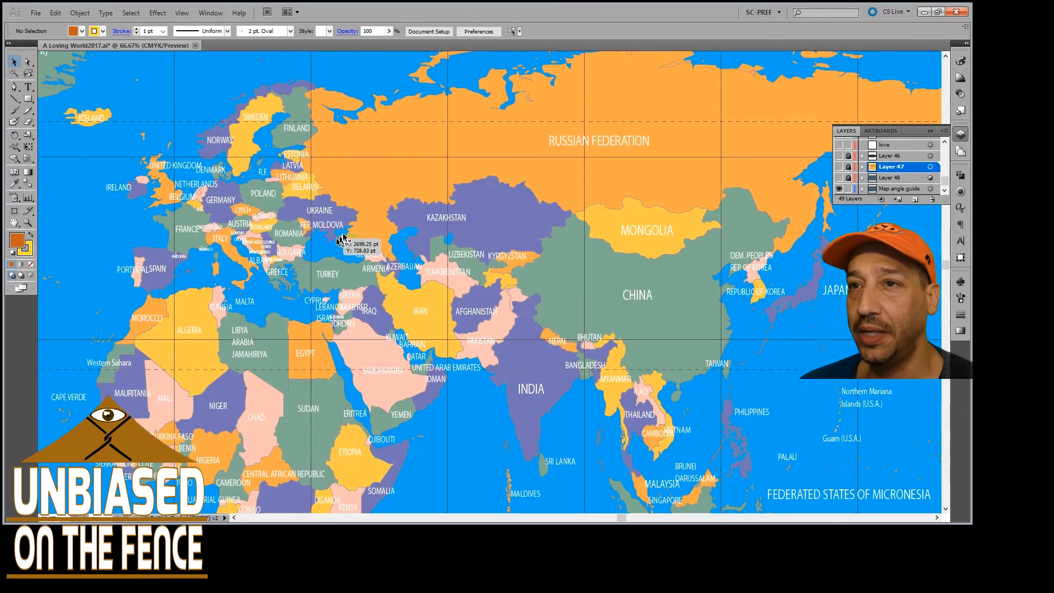
pyautogui.scroll(-3, 343, 236)
pyautogui.scroll(-1, 346, 233)
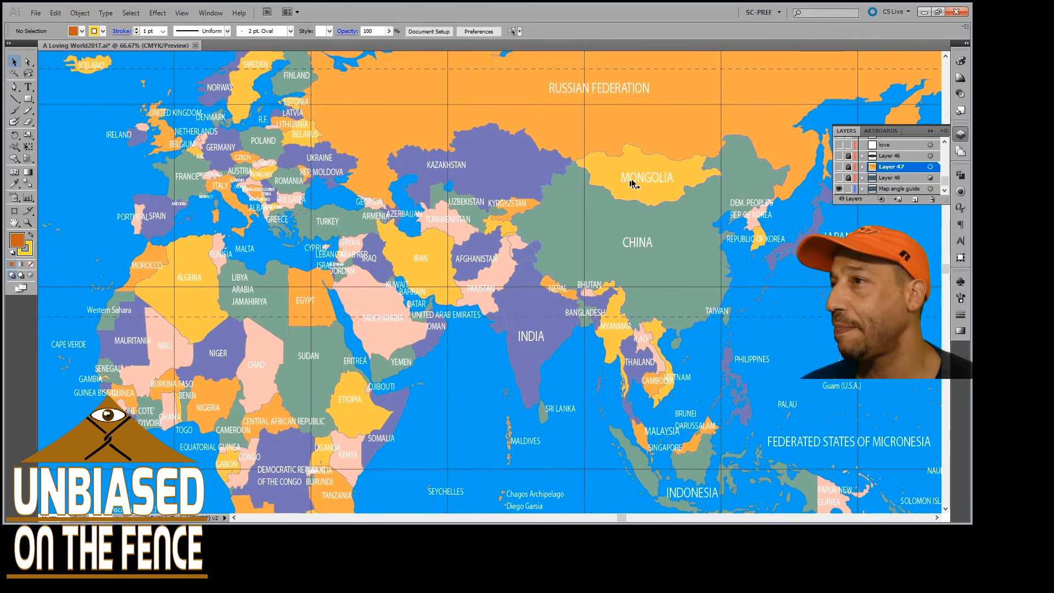
# Make Layer 46 with the curved guide lines visible and bring its full extent around the map into view
pyautogui.click(839, 156)
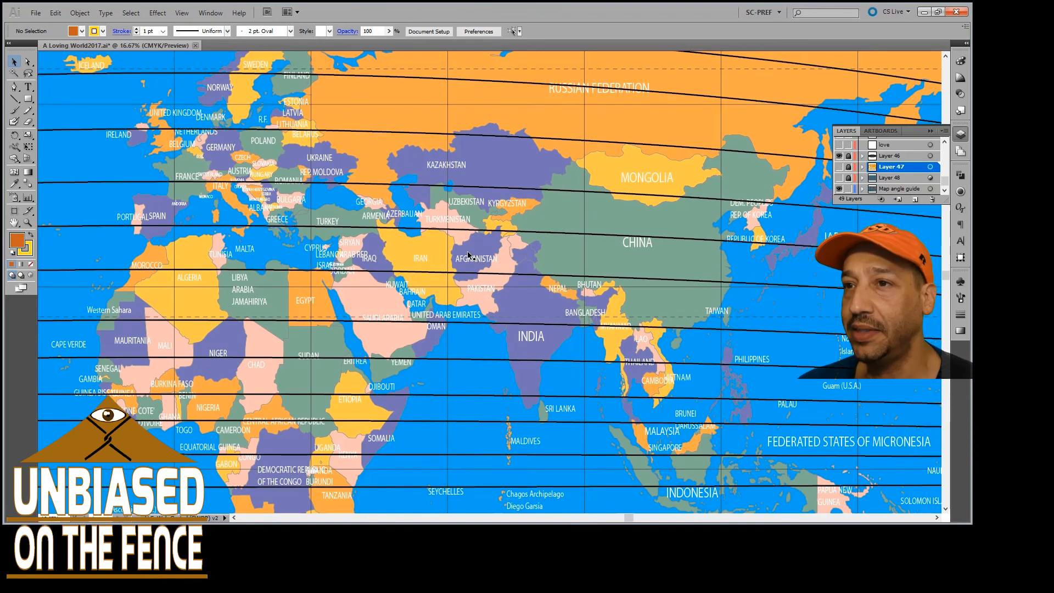
pyautogui.scroll(-5, 469, 255)
pyautogui.scroll(2, 490, 247)
pyautogui.scroll(-1, 529, 254)
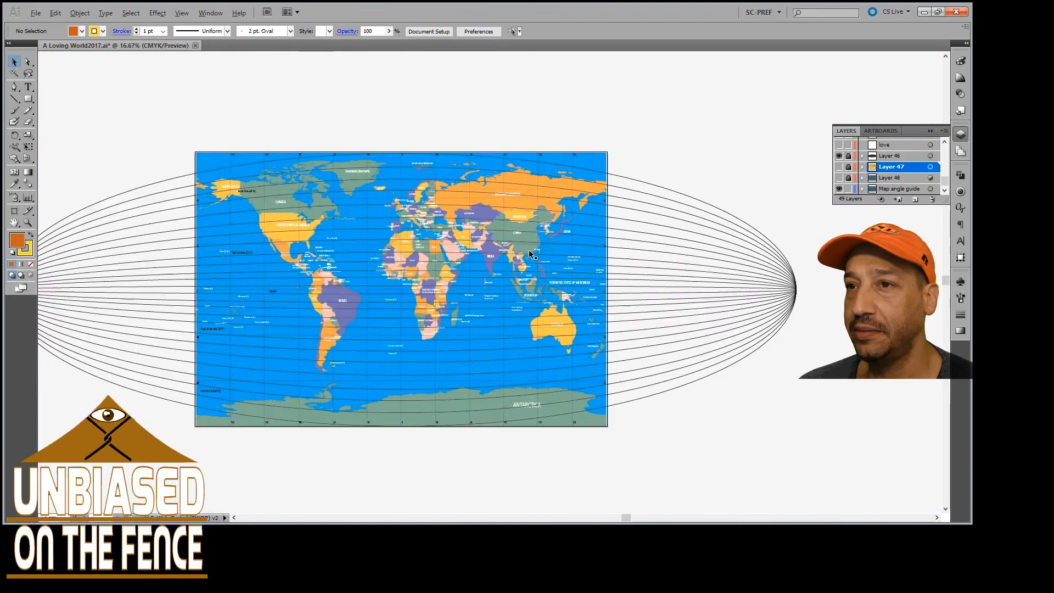
pyautogui.scroll(-1, 530, 254)
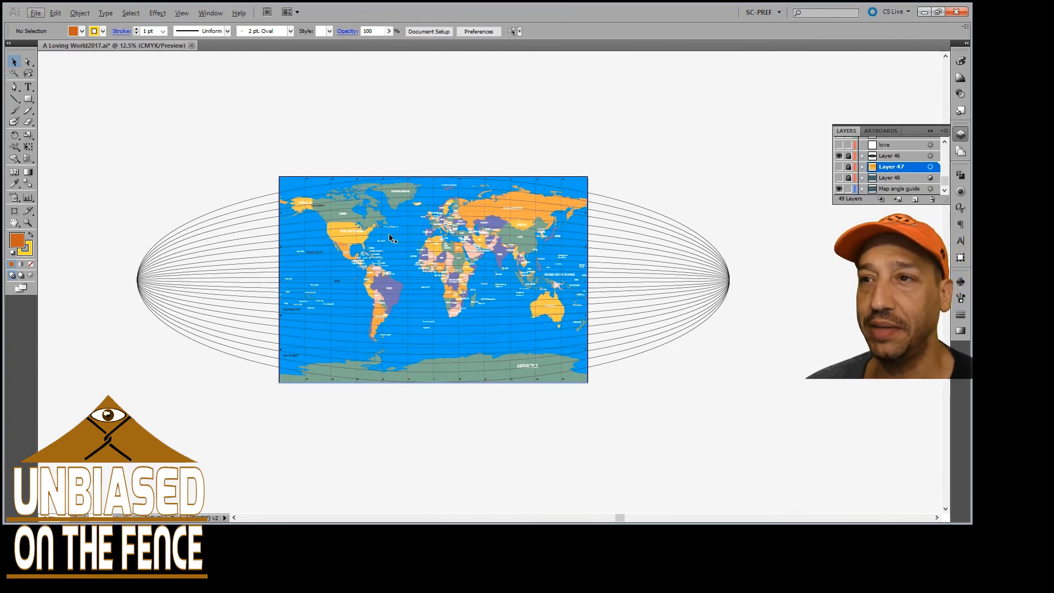
pyautogui.scroll(1, 426, 243)
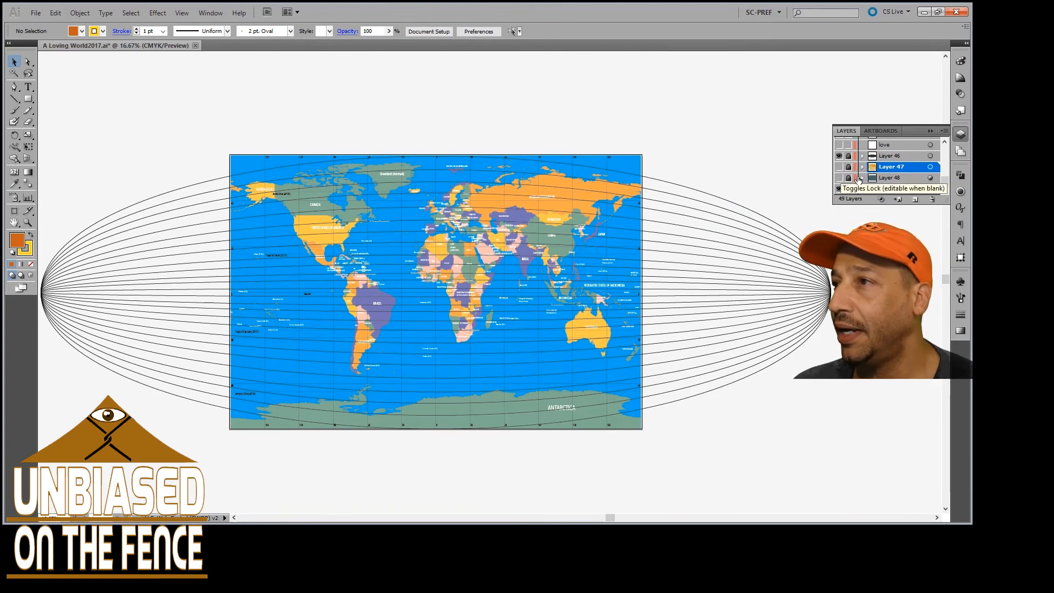
# Find Layer 49 above the language layers and make its word artwork visible over the map
pyautogui.scroll(2, 861, 176)
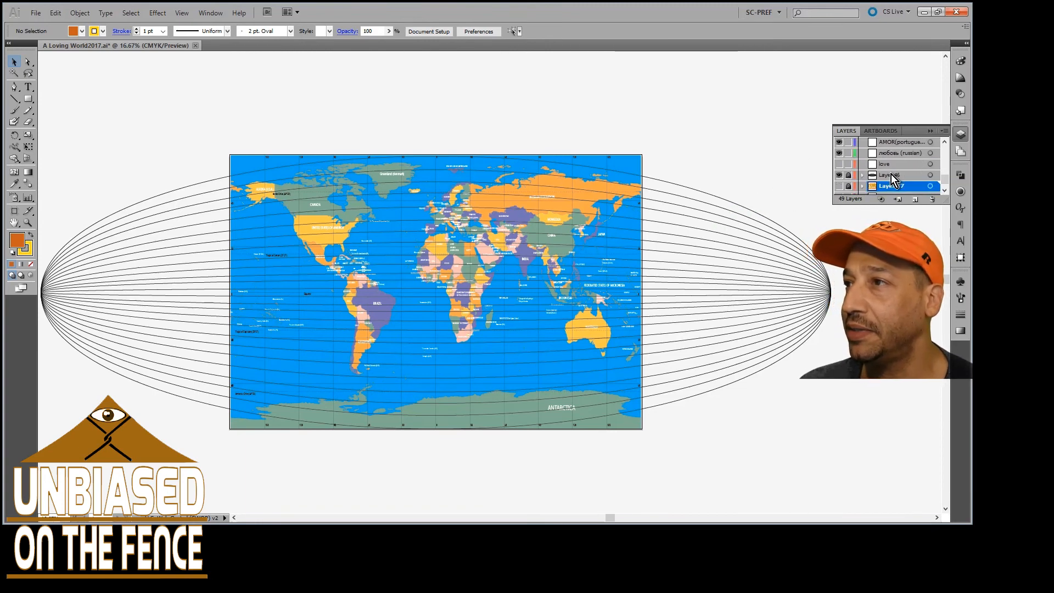
pyautogui.scroll(5, 889, 168)
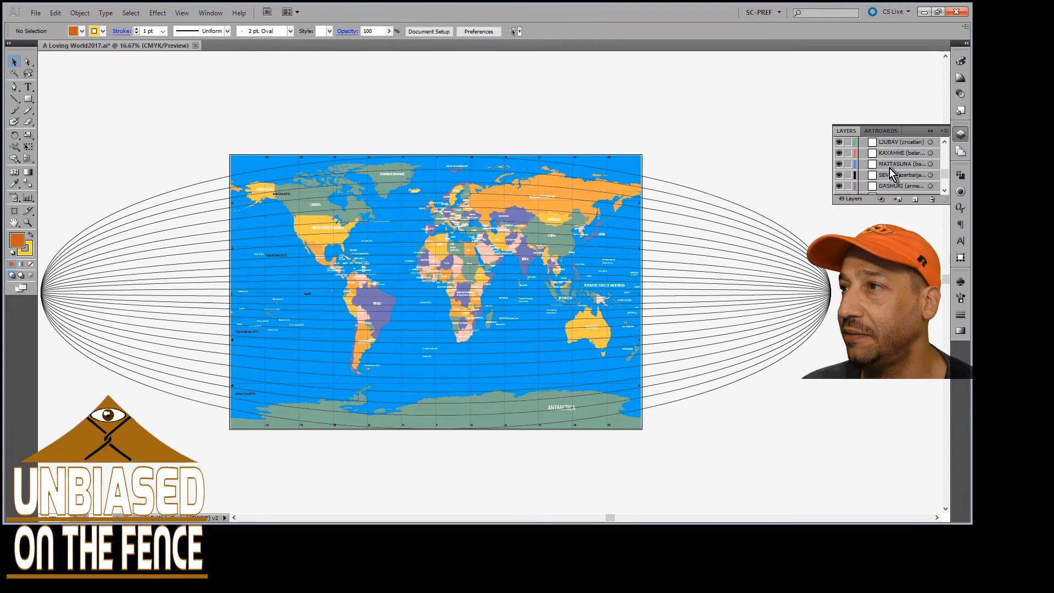
pyautogui.scroll(5, 889, 168)
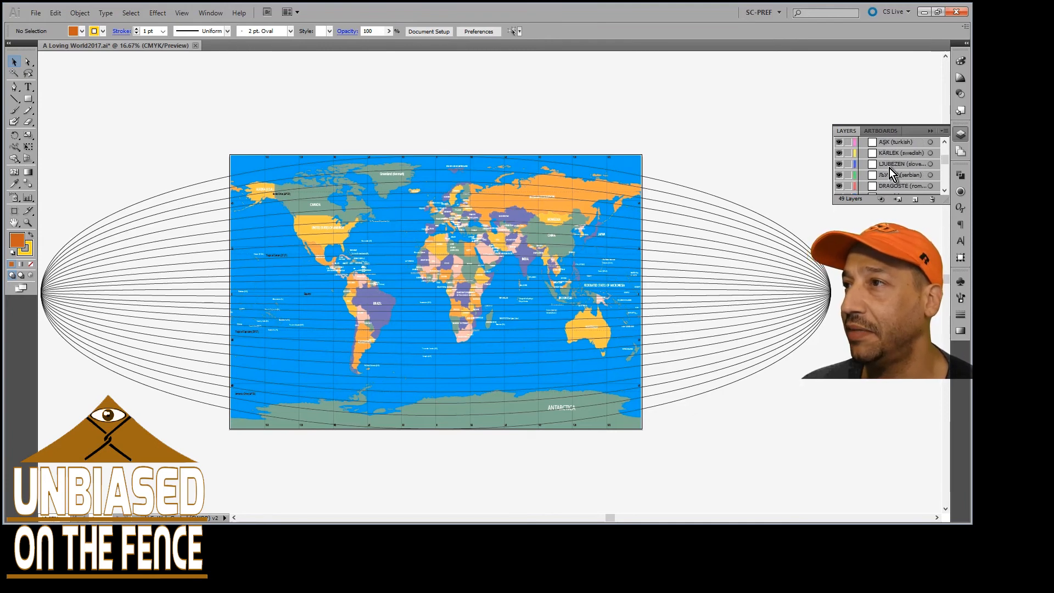
pyautogui.scroll(5, 889, 168)
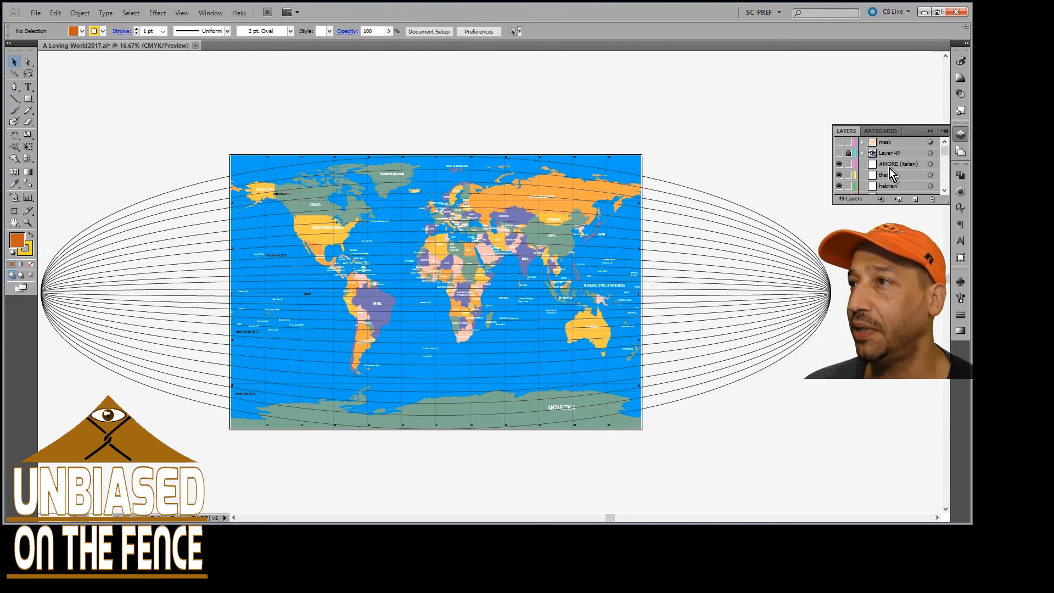
pyautogui.click(839, 154)
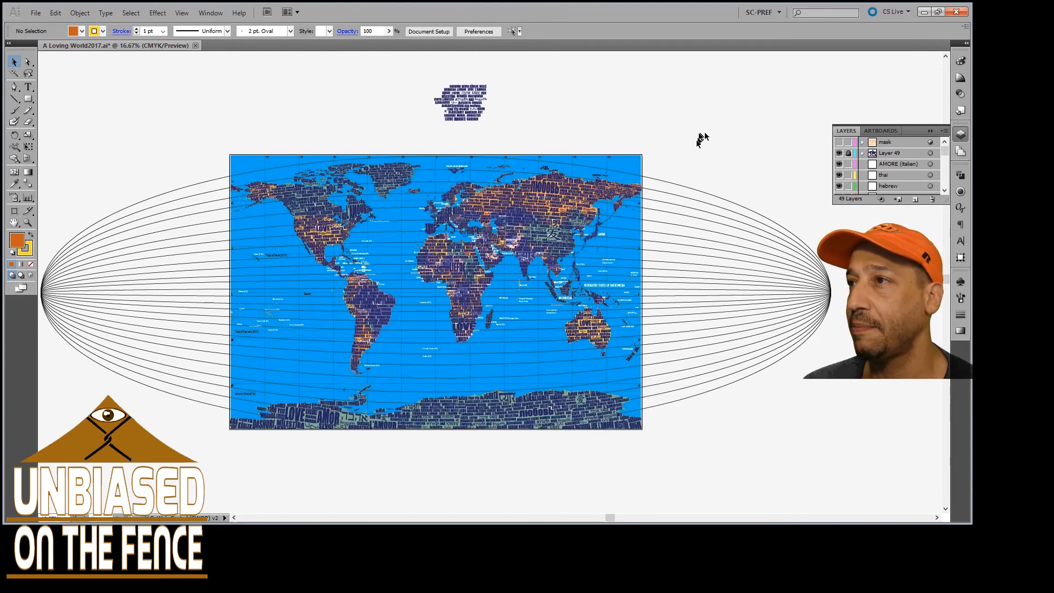
# Examine the block of words for love in many languages placed above the map
pyautogui.scroll(2, 535, 173)
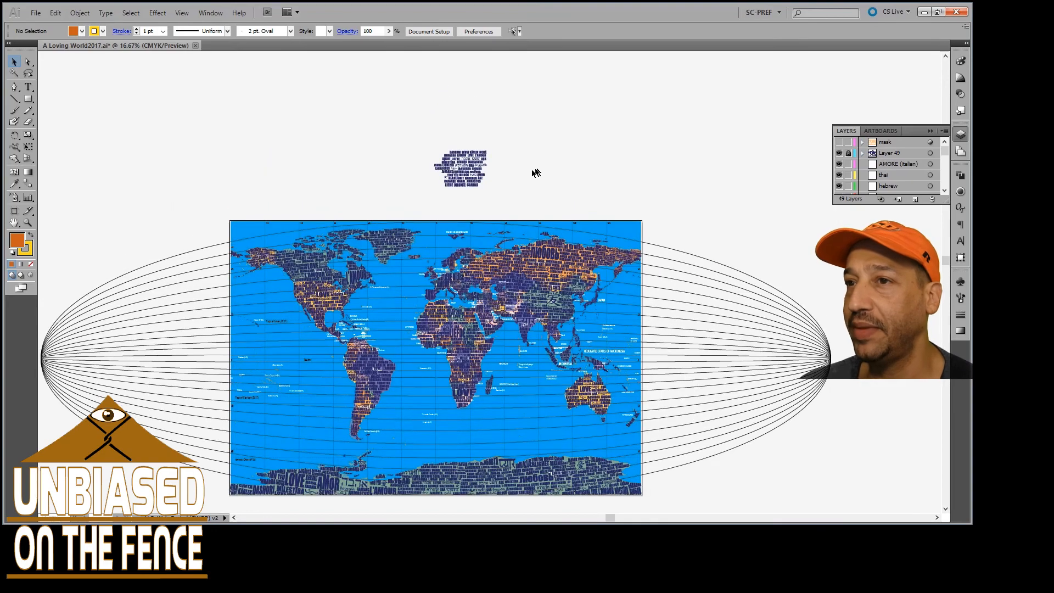
pyautogui.scroll(5, 458, 169)
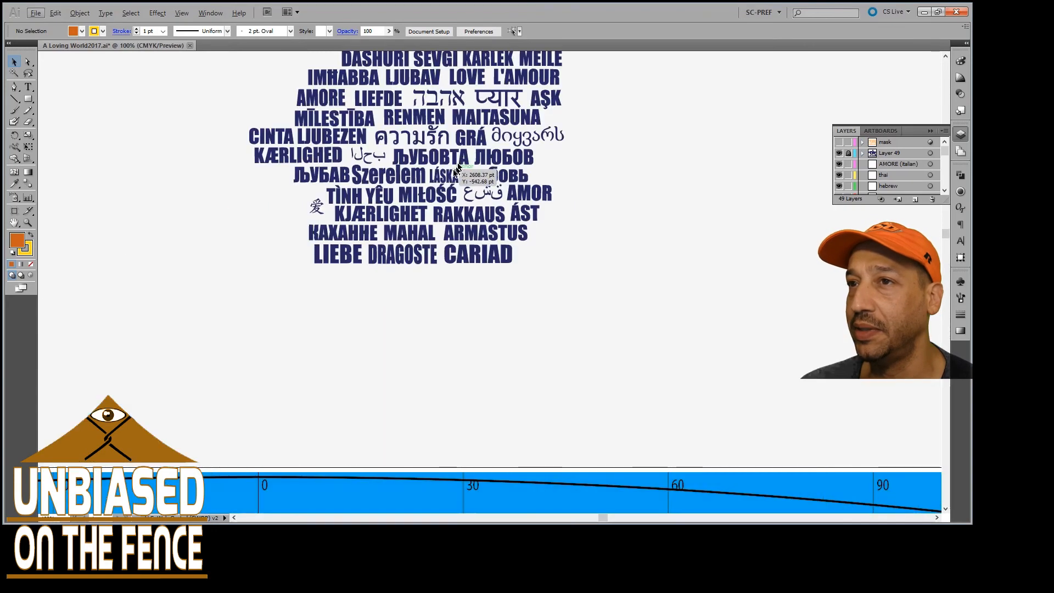
pyautogui.scroll(3, 459, 169)
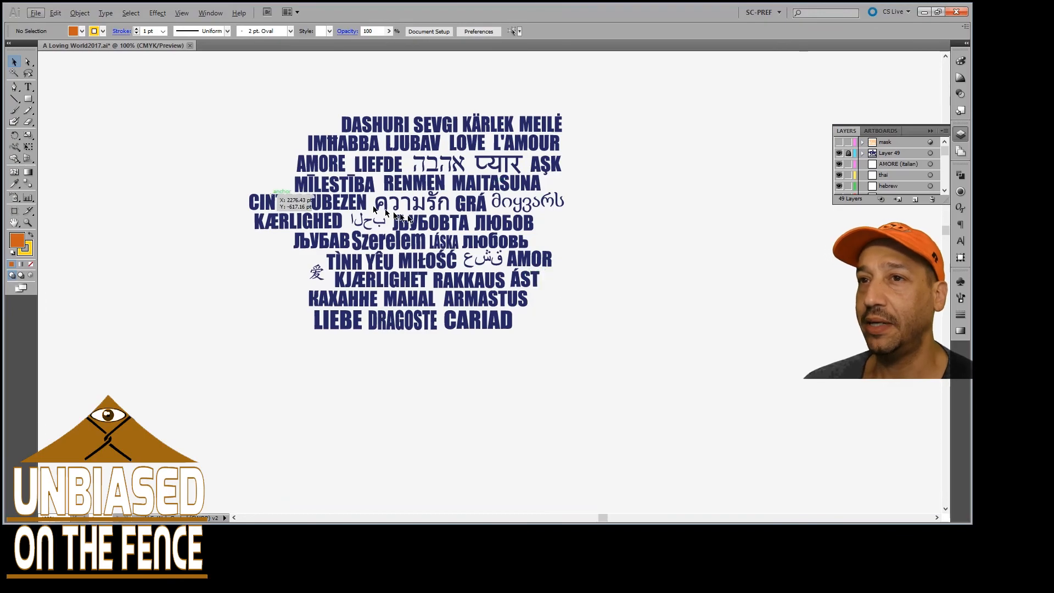
pyautogui.scroll(-2, 373, 207)
pyautogui.scroll(-2, 462, 215)
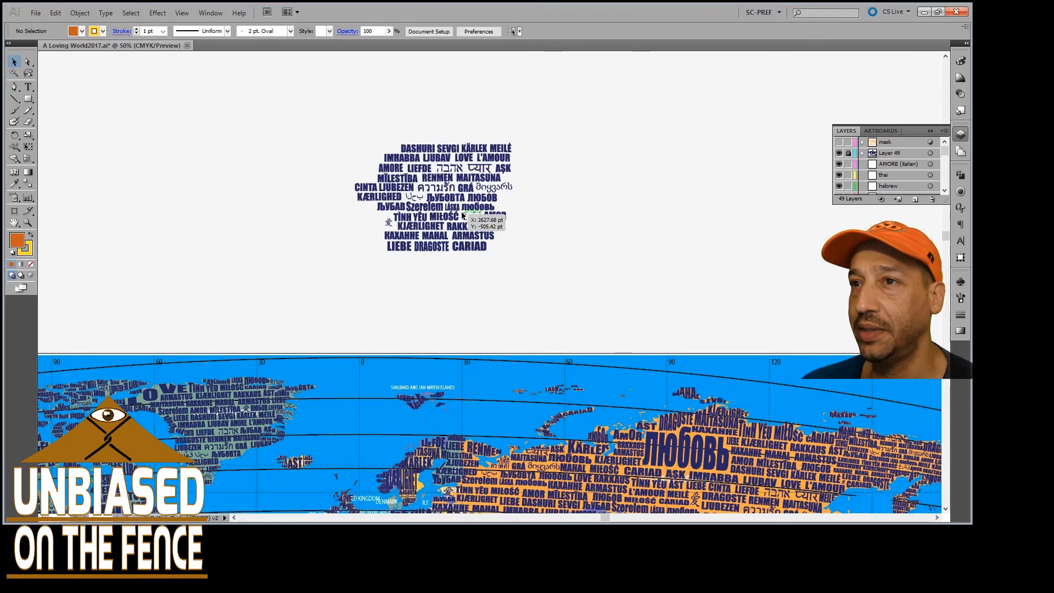
# Examine how the words fill the continents and follow the curved guide lines, closely over Canada and Alaska
pyautogui.scroll(-5, 461, 212)
pyautogui.hscroll(-1, 383, 225)
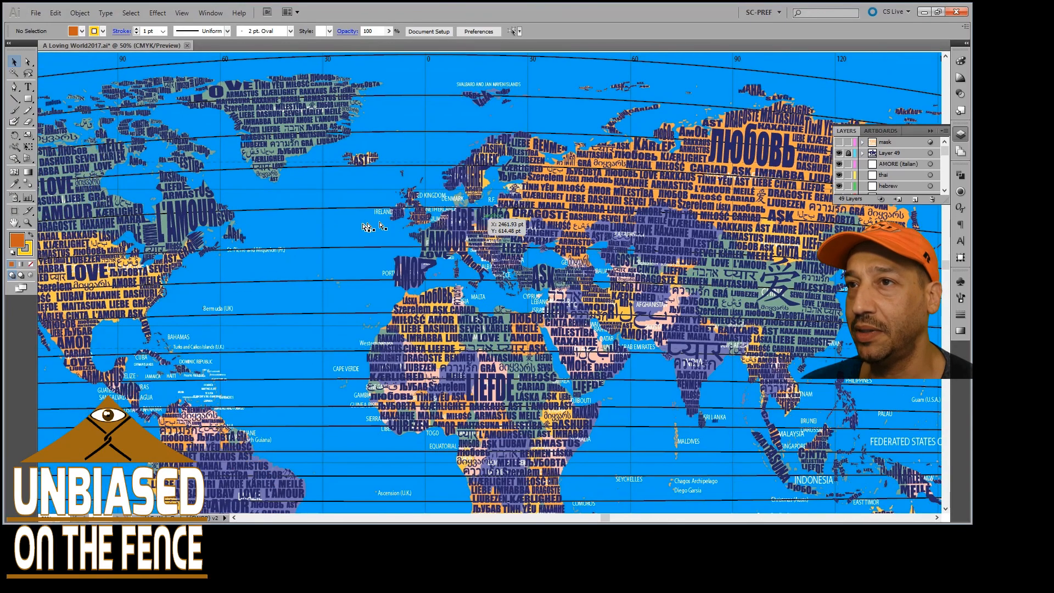
pyautogui.hscroll(-10, 383, 225)
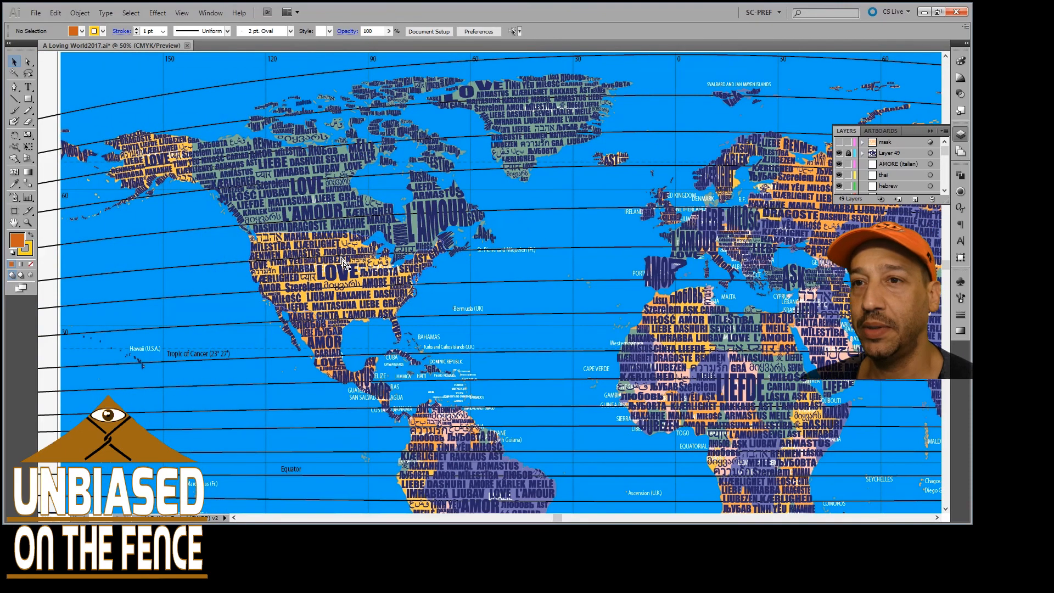
pyautogui.hscroll(-1, 345, 264)
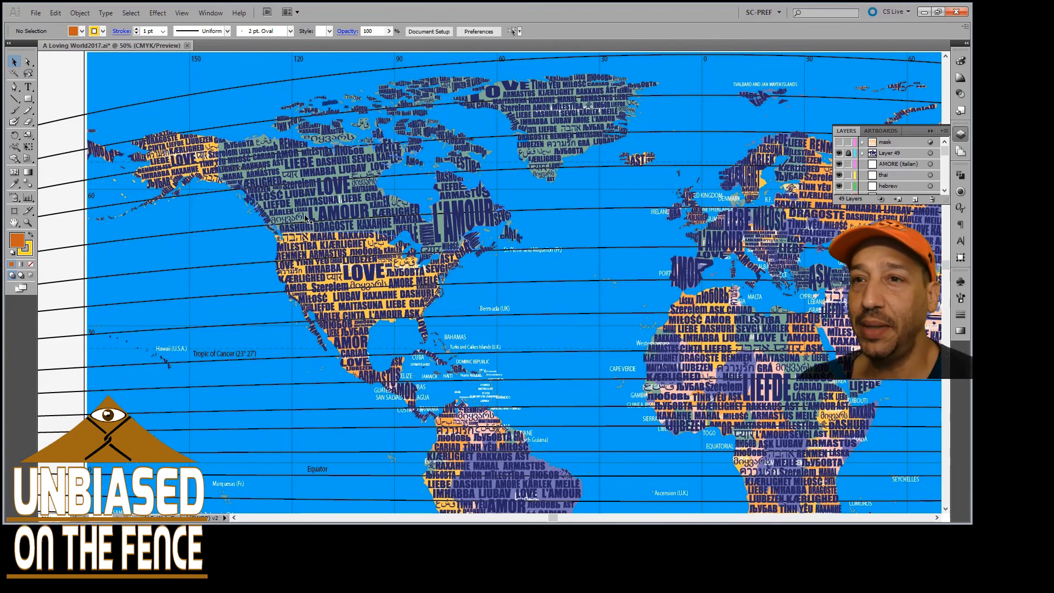
pyautogui.scroll(4, 288, 212)
pyautogui.scroll(5, 204, 230)
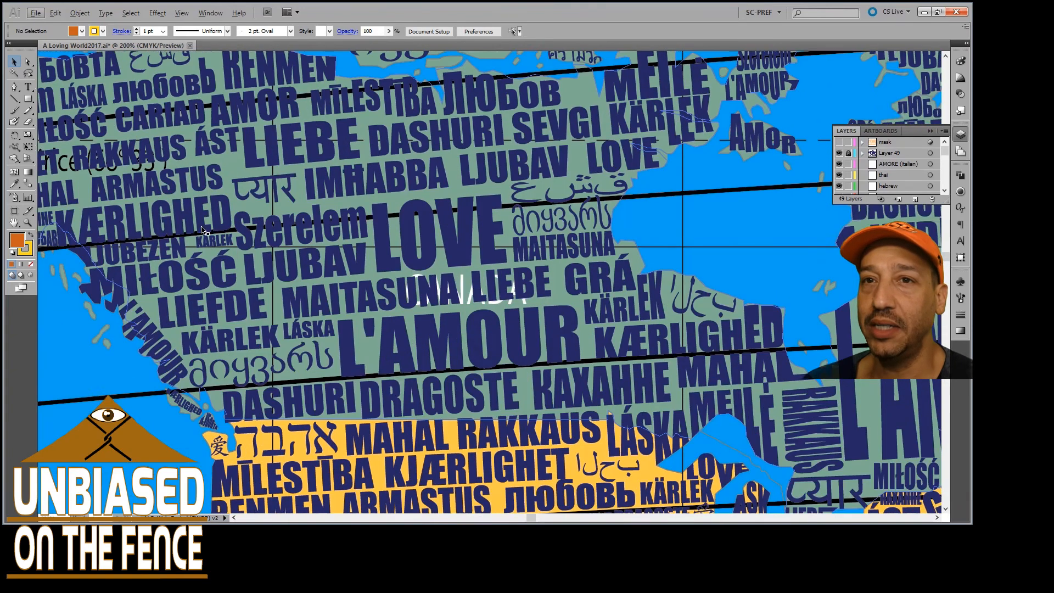
pyautogui.hscroll(-10, 203, 230)
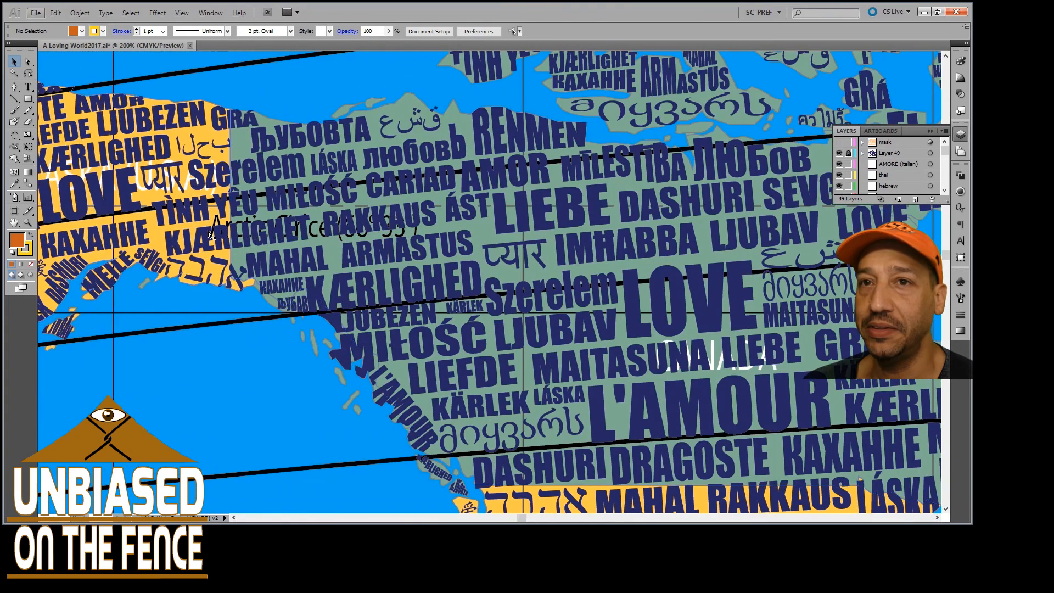
pyautogui.scroll(3, 176, 231)
pyautogui.hscroll(-4, 170, 247)
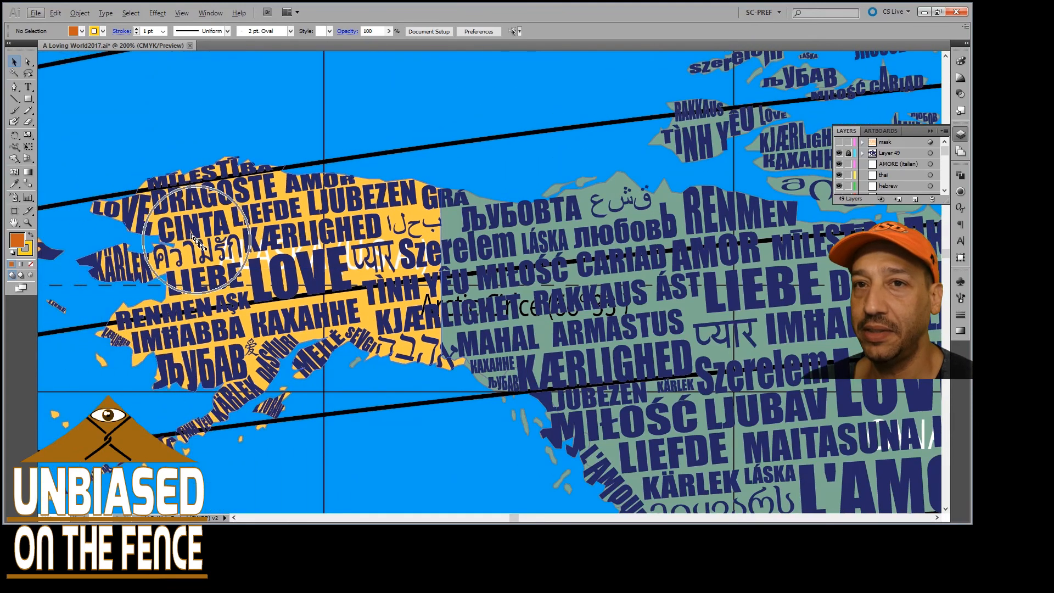
# Look closely at the KÄRLEK lettering on Alaska's west coast and lock the Map angle guide layer
pyautogui.hscroll(-2, 162, 265)
pyautogui.scroll(3, 122, 273)
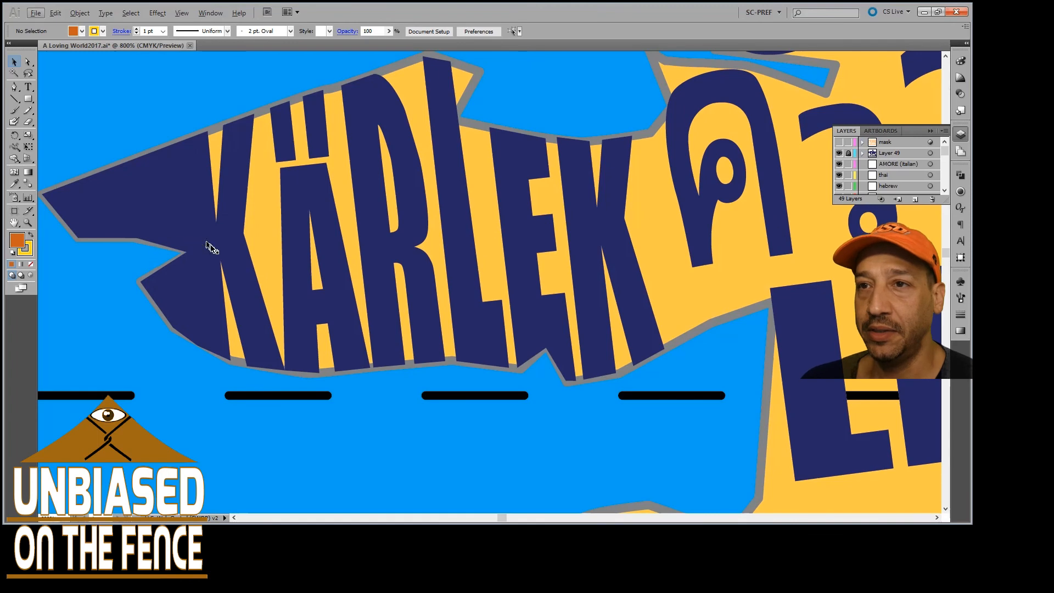
pyautogui.scroll(-2, 207, 247)
pyautogui.click(172, 243)
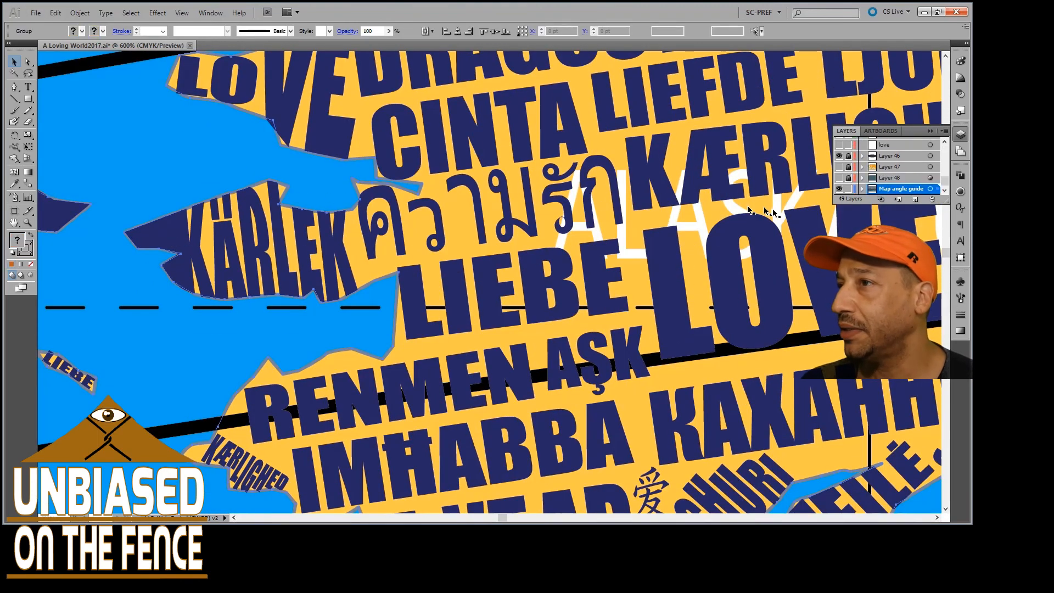
pyautogui.click(849, 189)
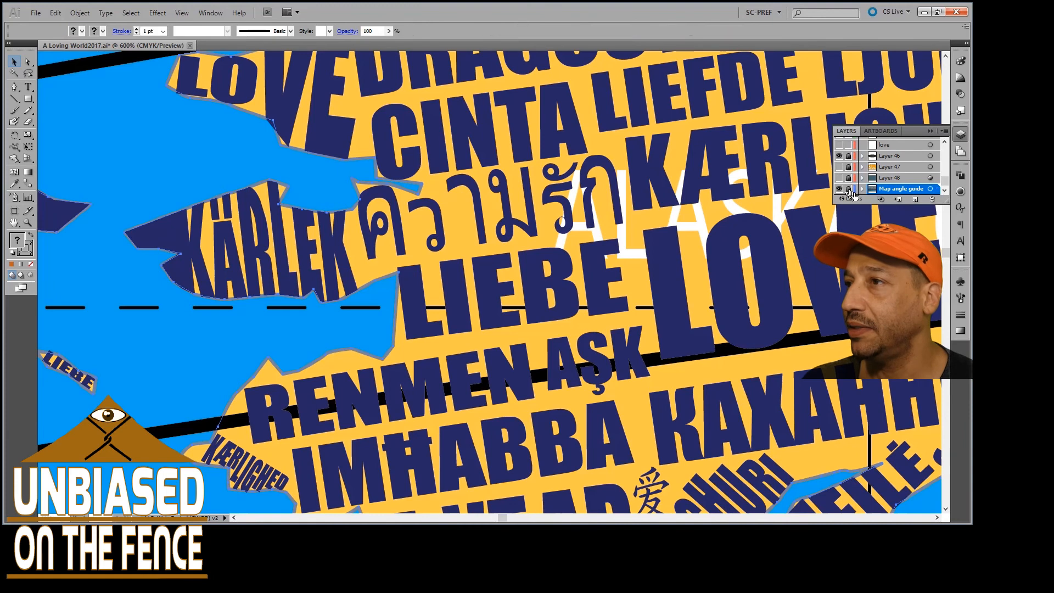
# Unlock Layer 46, select all its curved guide lines to view their extent, and lock the layer again
pyautogui.click(848, 158)
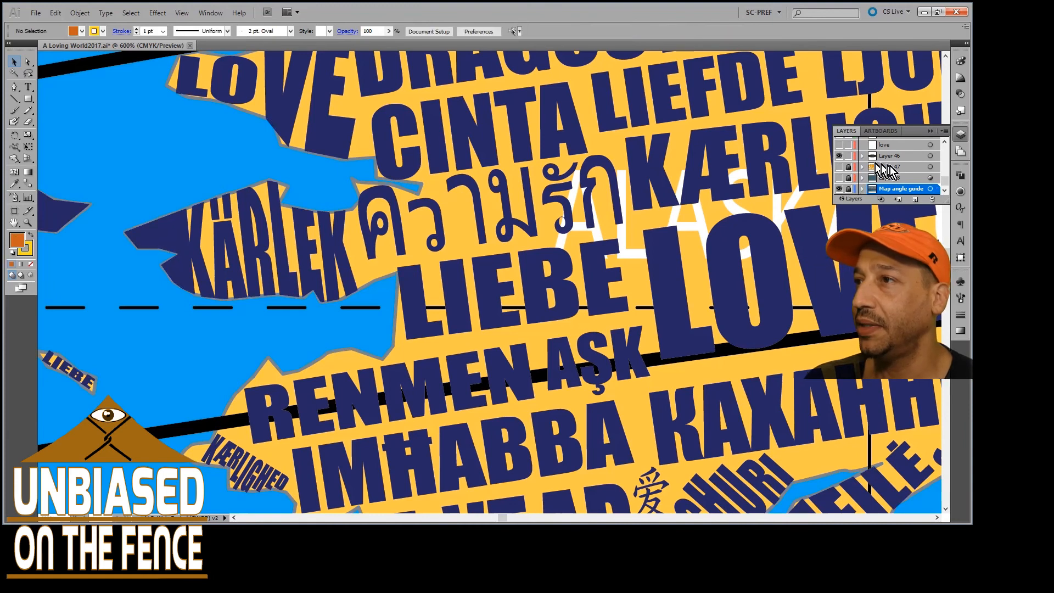
pyautogui.click(930, 159)
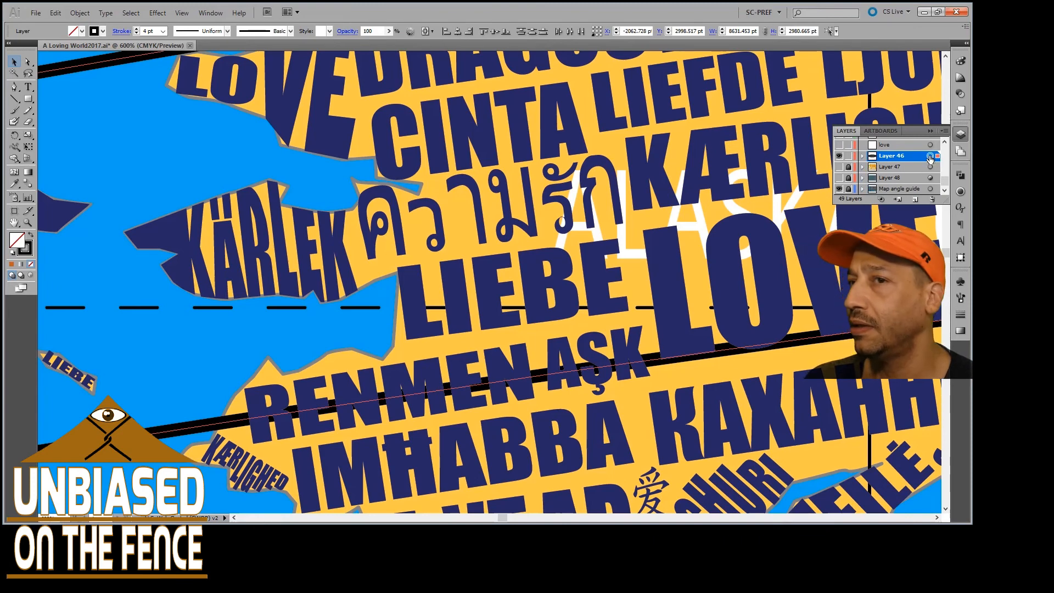
pyautogui.scroll(-3, 694, 136)
pyautogui.scroll(-7, 789, 182)
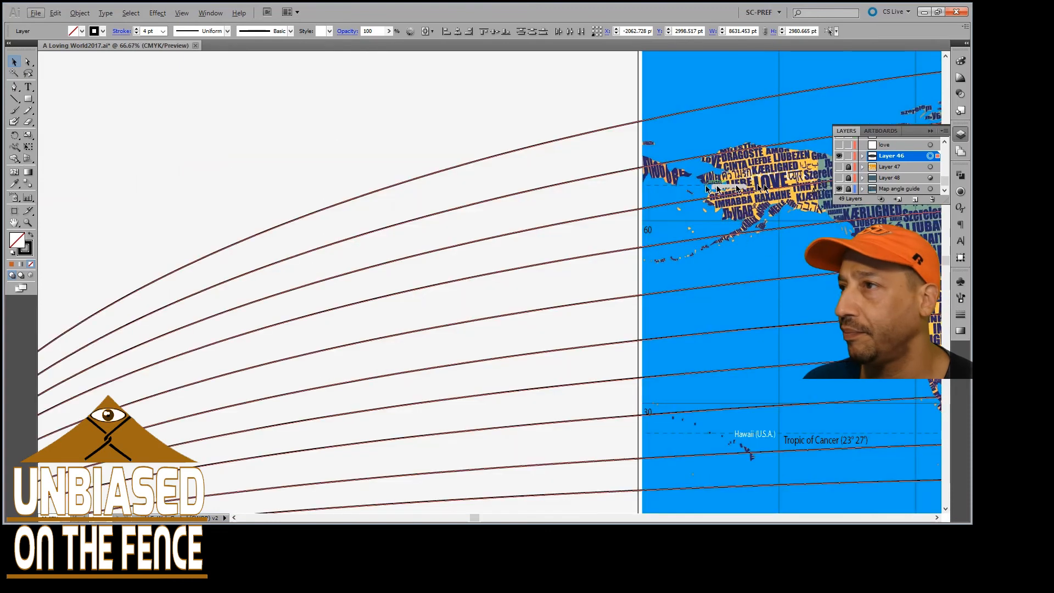
pyautogui.click(848, 157)
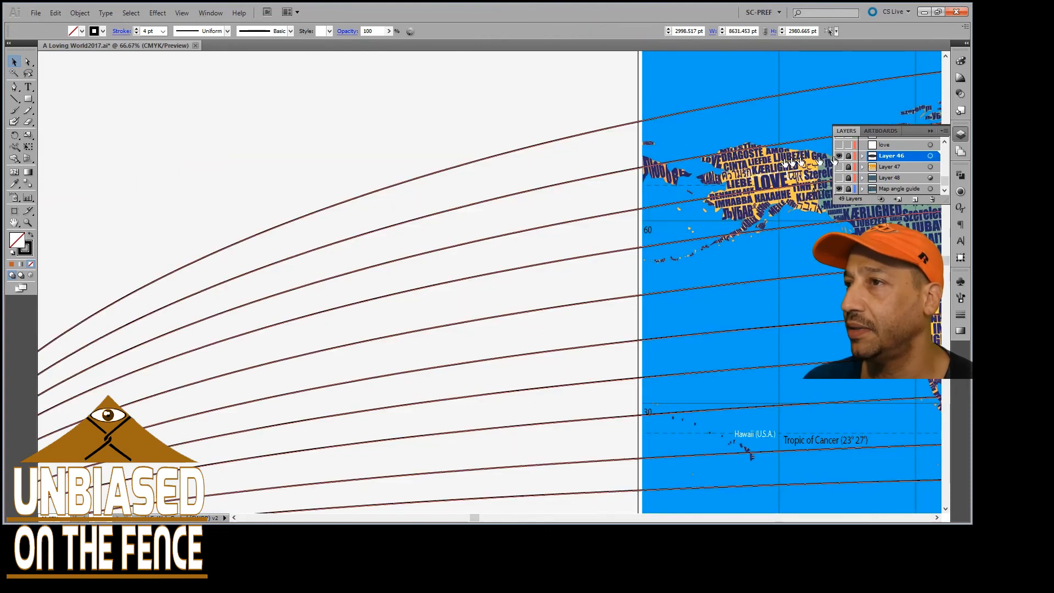
# Unlock Layer 49 above the language layers and select all of its word artwork
pyautogui.hscroll(5, 760, 167)
pyautogui.scroll(1, 872, 179)
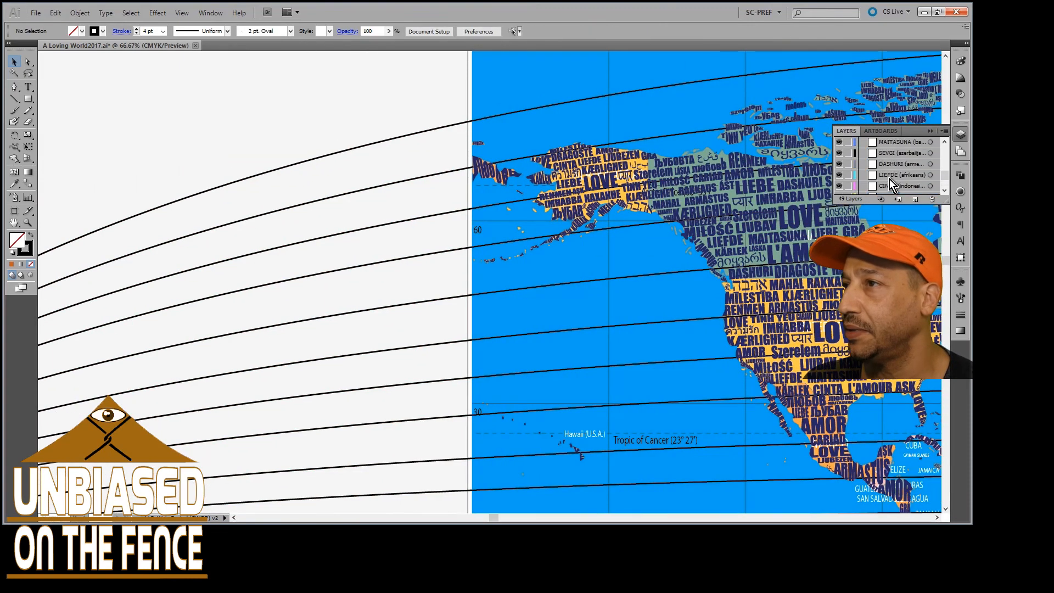
pyautogui.scroll(3, 890, 179)
pyautogui.scroll(3, 888, 175)
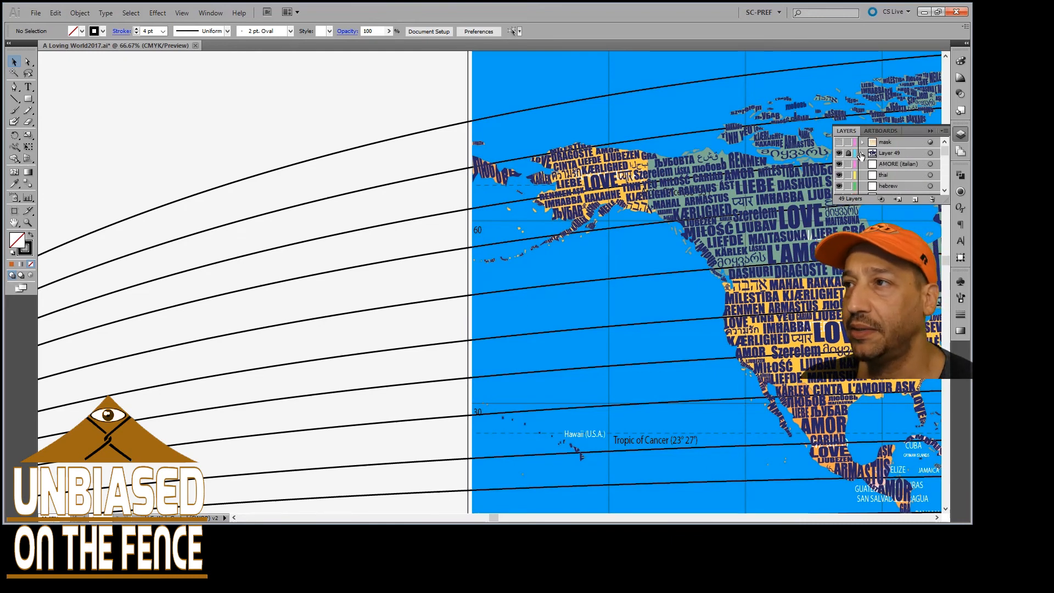
pyautogui.click(931, 154)
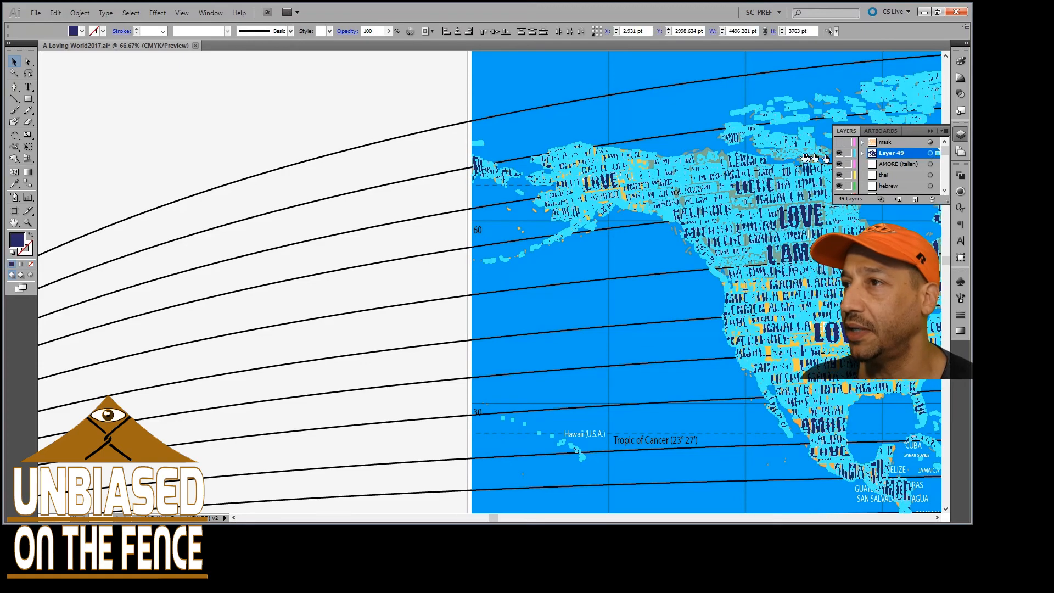
# Examine the selected letter outlines over Canada, Alaska and the far western landmass, and clear the selection
pyautogui.hscroll(3, 737, 172)
pyautogui.scroll(3, 695, 187)
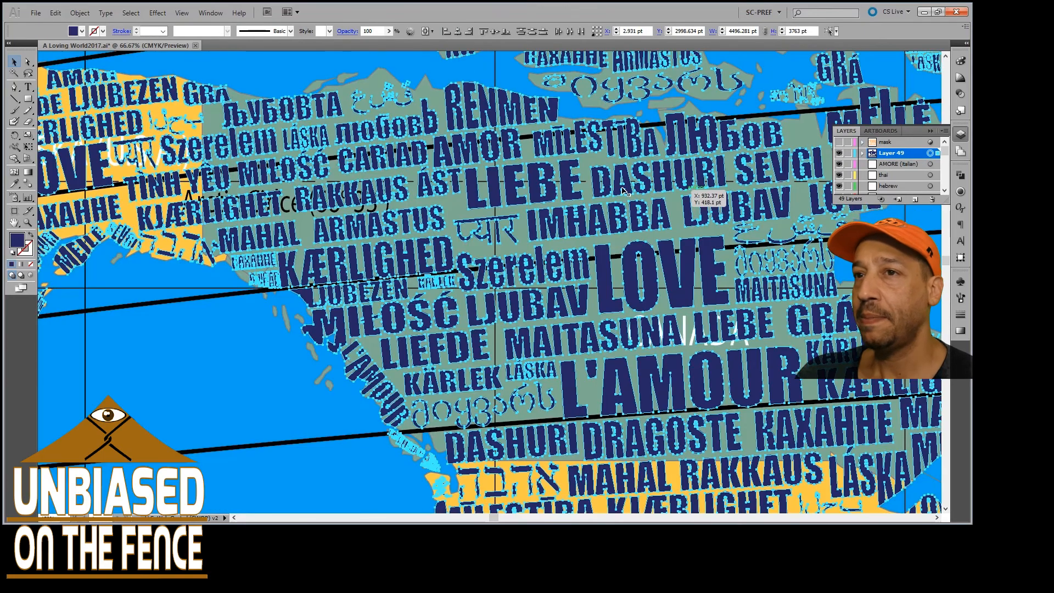
pyautogui.scroll(3, 445, 186)
pyautogui.hscroll(-5, 353, 201)
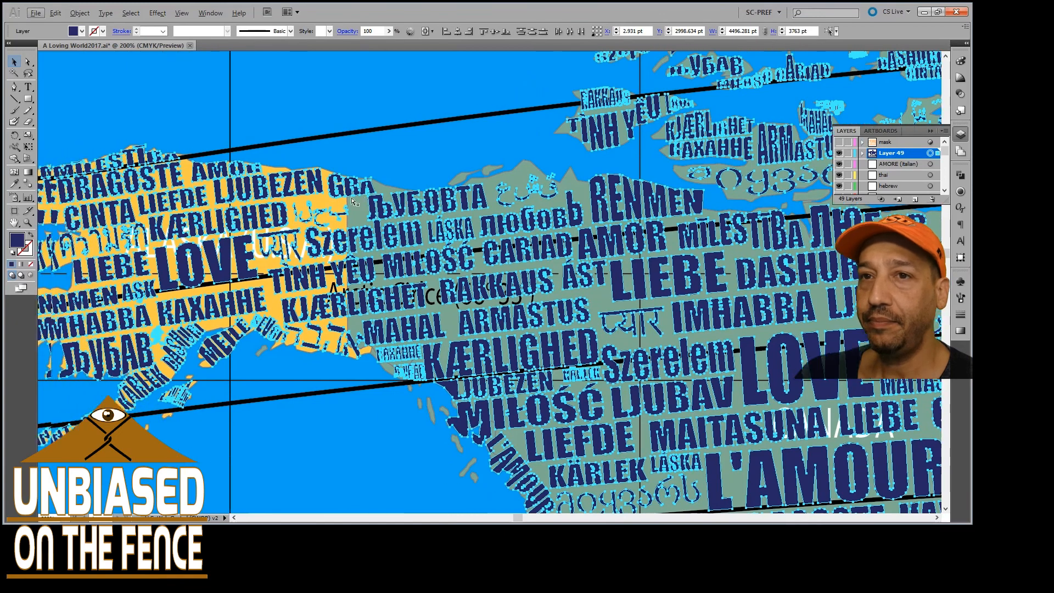
pyautogui.hscroll(-5, 353, 201)
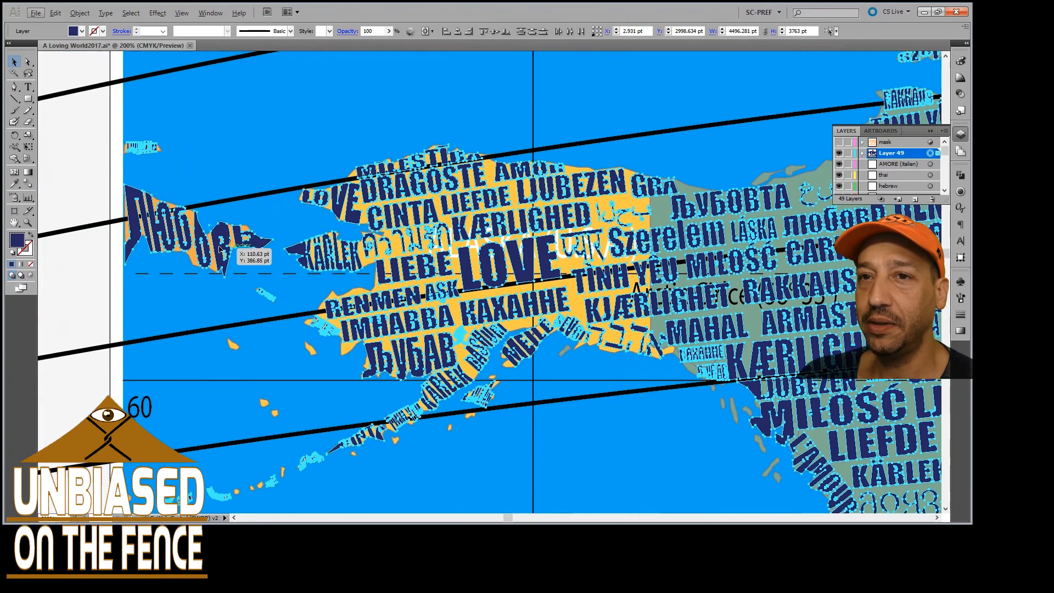
pyautogui.scroll(1, 162, 244)
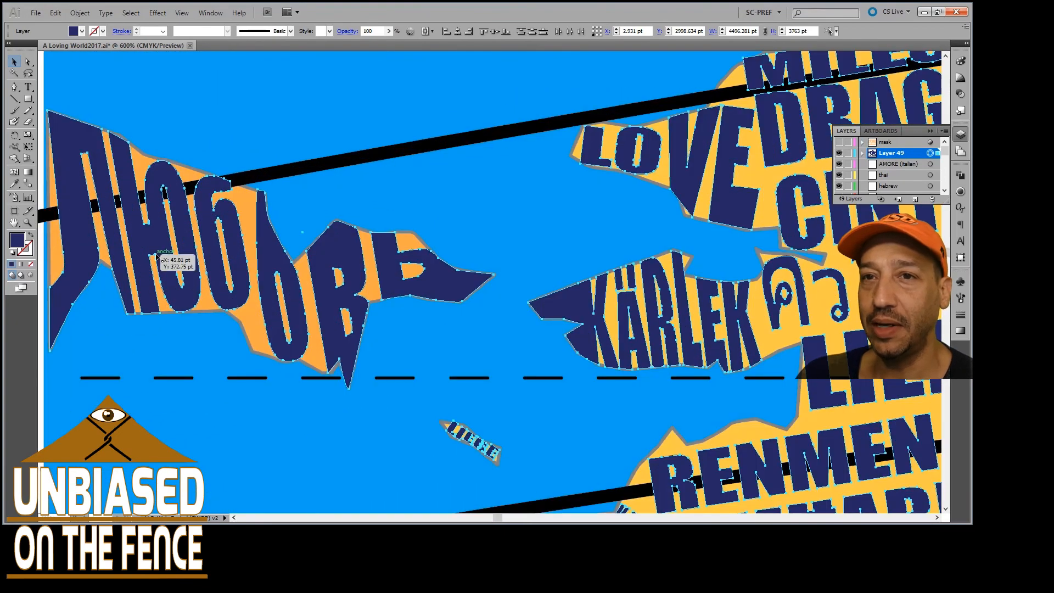
pyautogui.scroll(-2, 157, 256)
pyautogui.click(298, 219)
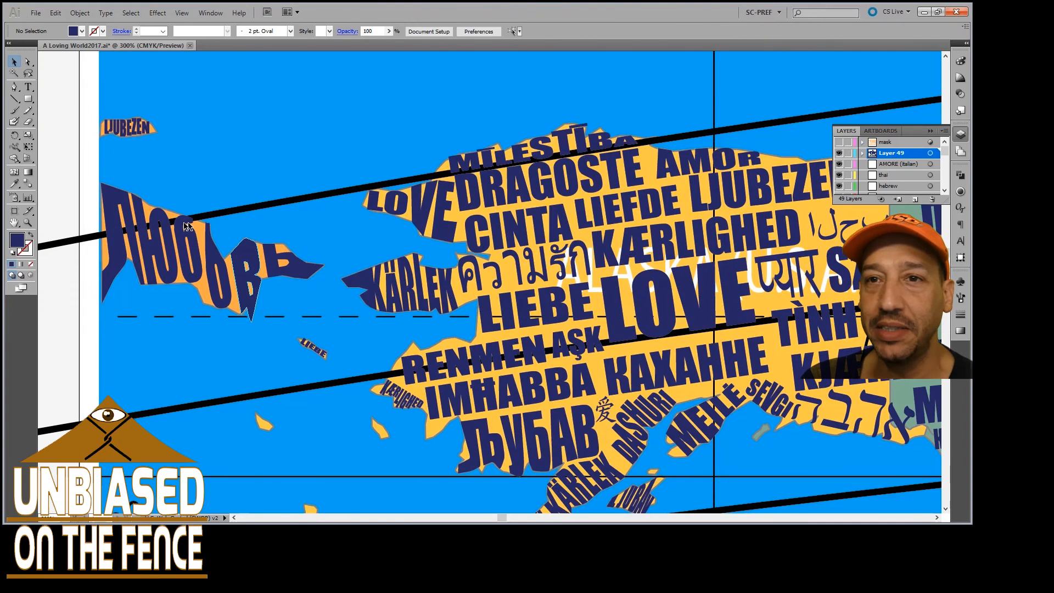
# Examine how the letters of MĪLESTĪBA are shaped between Alaska's northern coastline and the curved guide line
pyautogui.scroll(3, 388, 217)
pyautogui.hscroll(3, 387, 217)
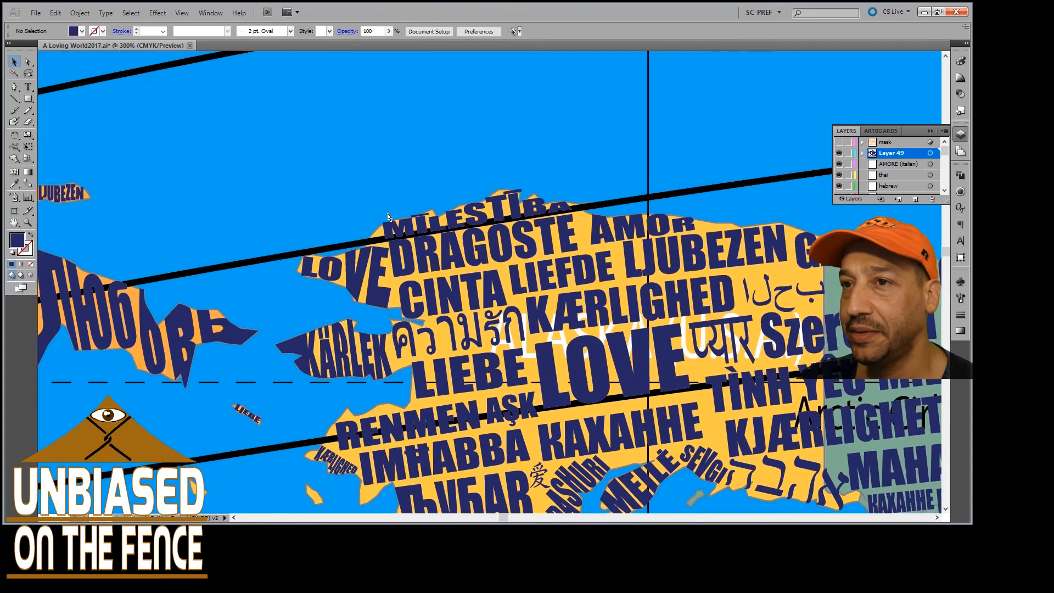
pyautogui.hscroll(4, 387, 216)
pyautogui.scroll(3, 346, 227)
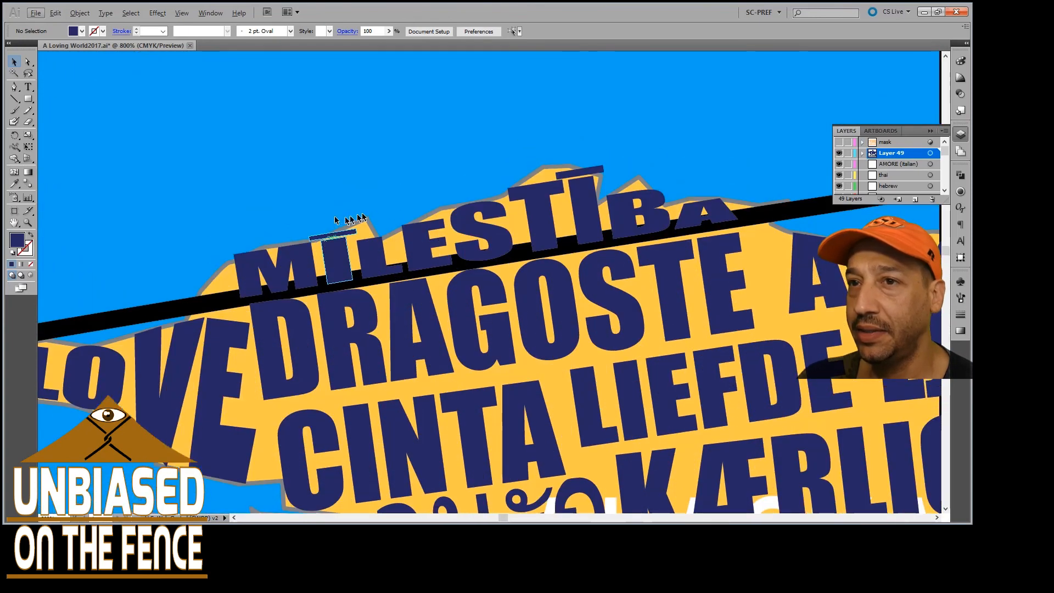
pyautogui.hscroll(2, 425, 207)
pyautogui.hscroll(-3, 379, 233)
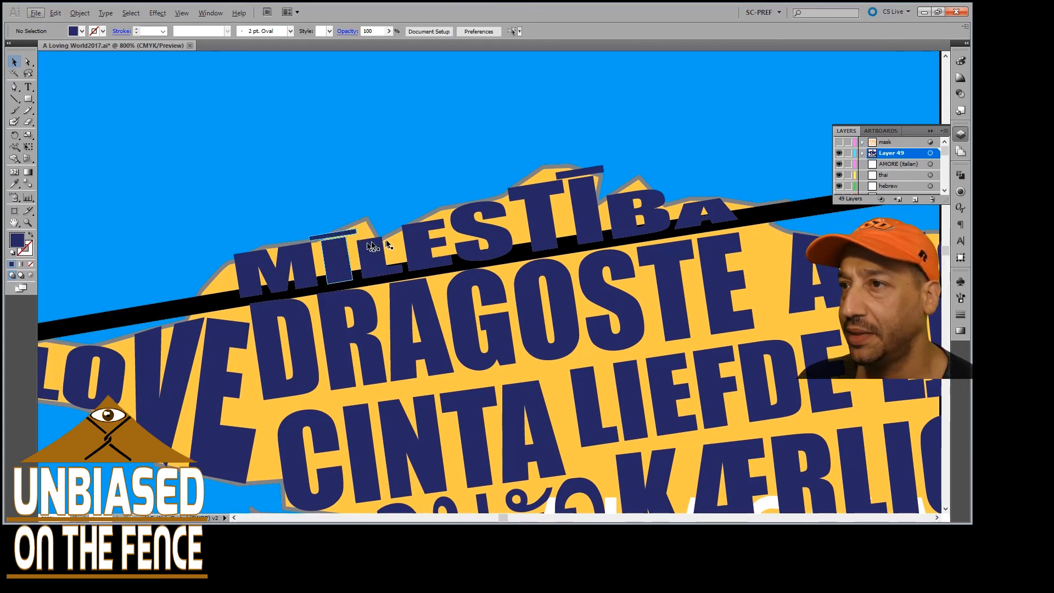
pyautogui.hscroll(10, 387, 244)
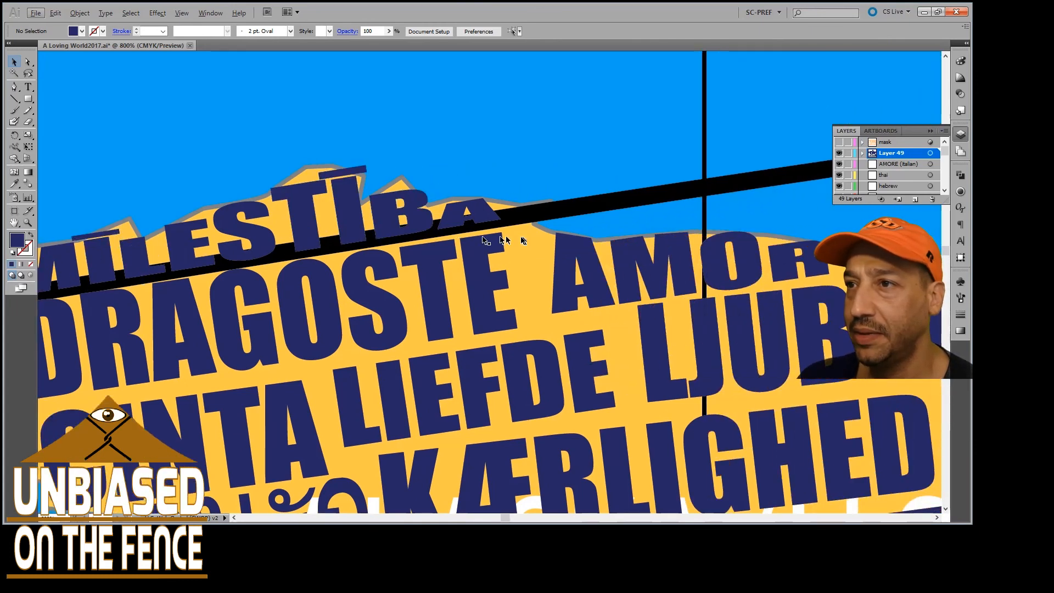
pyautogui.hscroll(-7, 523, 241)
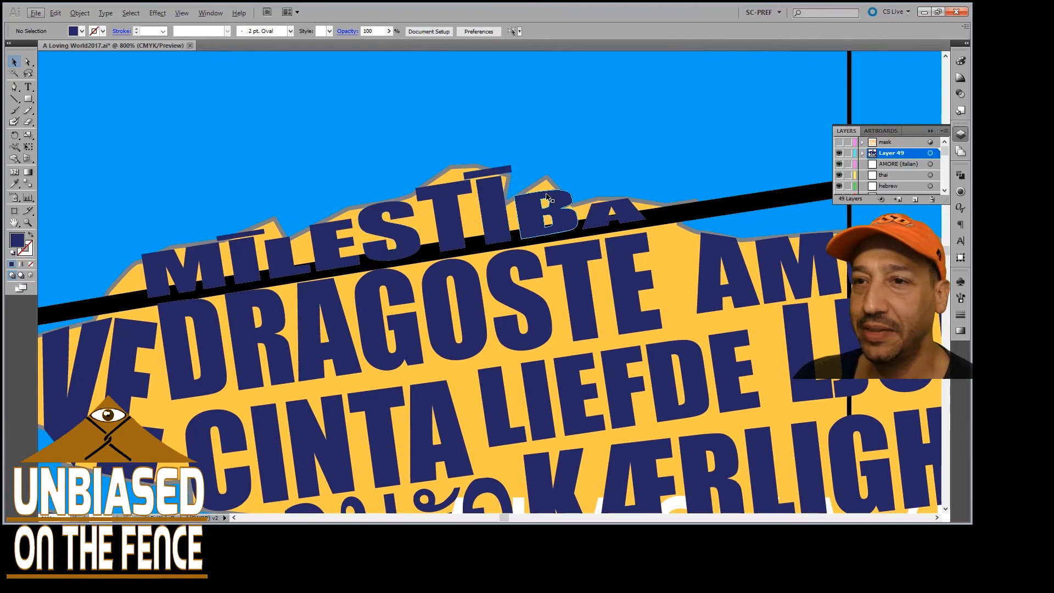
pyautogui.hscroll(-8, 397, 257)
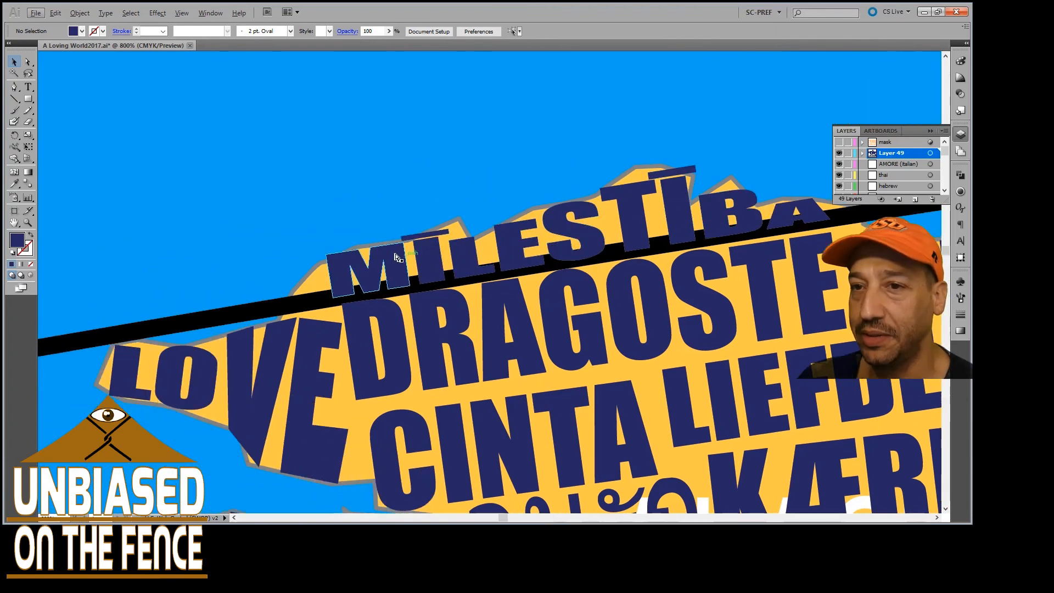
# Examine how the words are fitted to Alaska's western coast and along its southwestern peninsula
pyautogui.scroll(-8, 397, 257)
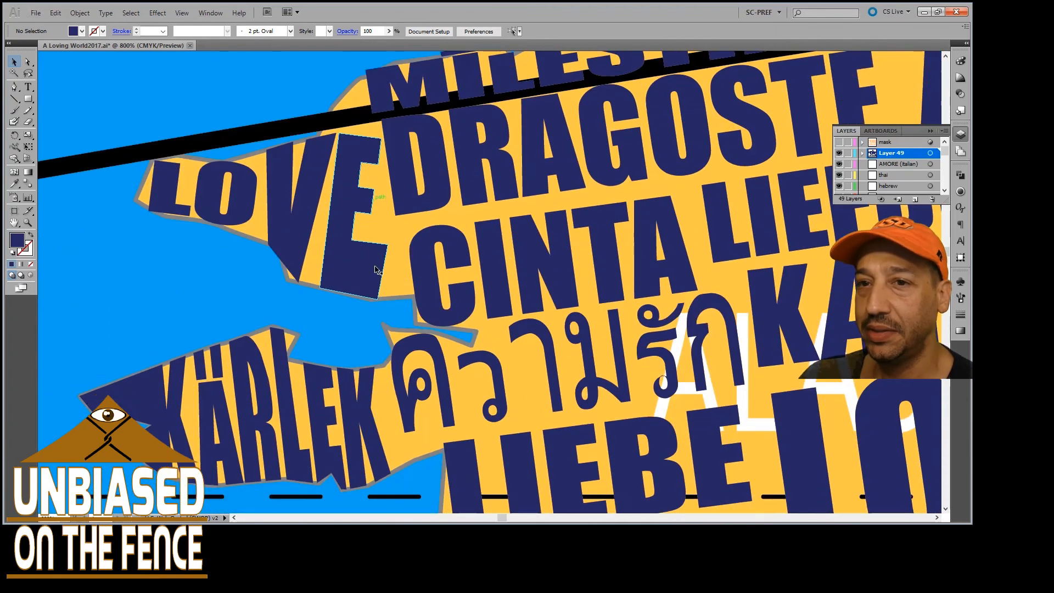
pyautogui.scroll(-2, 376, 269)
pyautogui.scroll(-6, 374, 262)
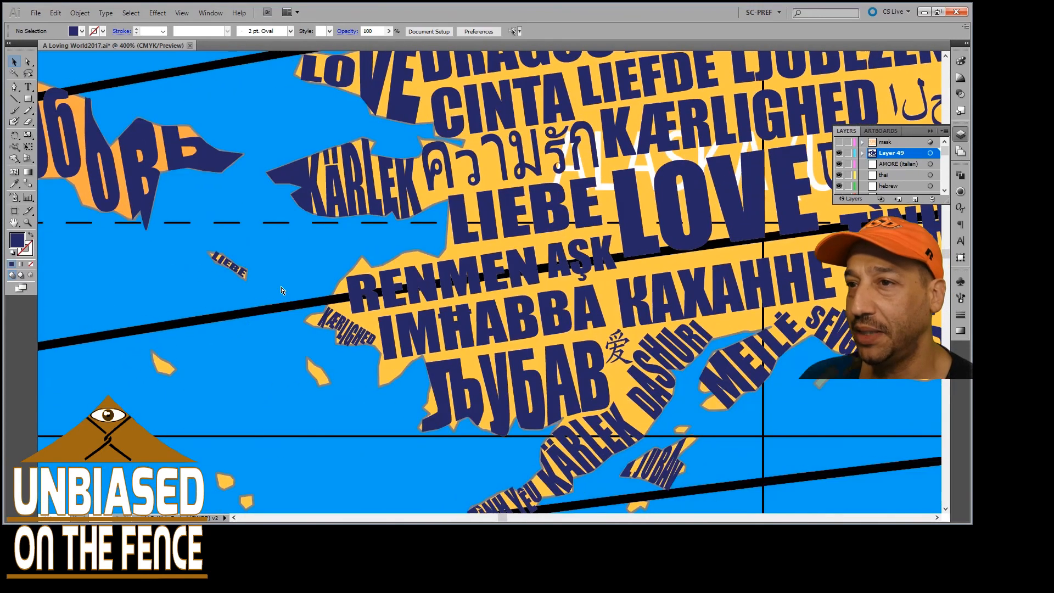
pyautogui.hscroll(-10, 281, 290)
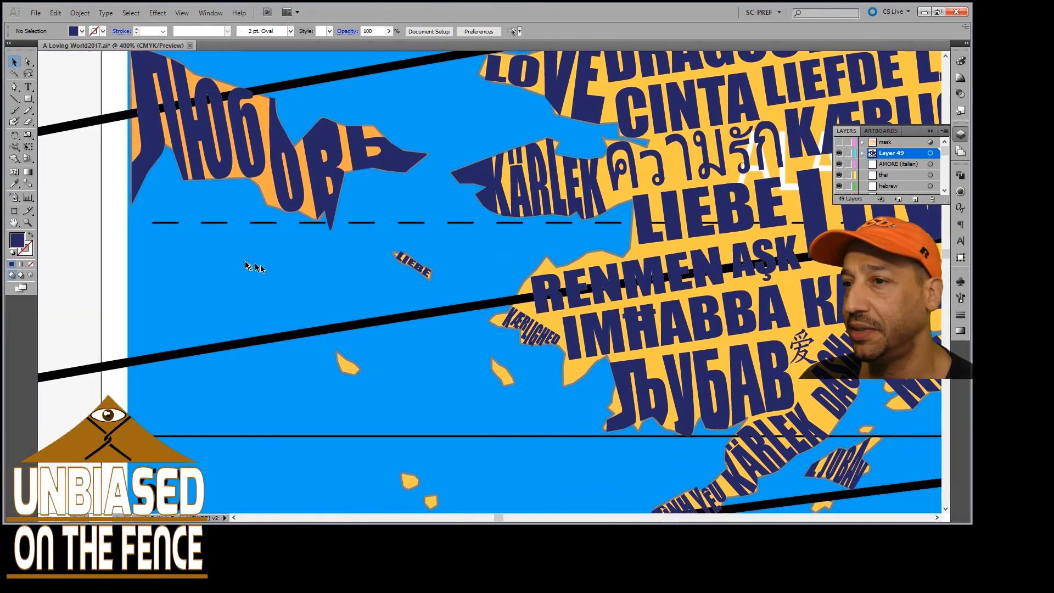
pyautogui.scroll(-6, 245, 265)
pyautogui.hscroll(12, 329, 252)
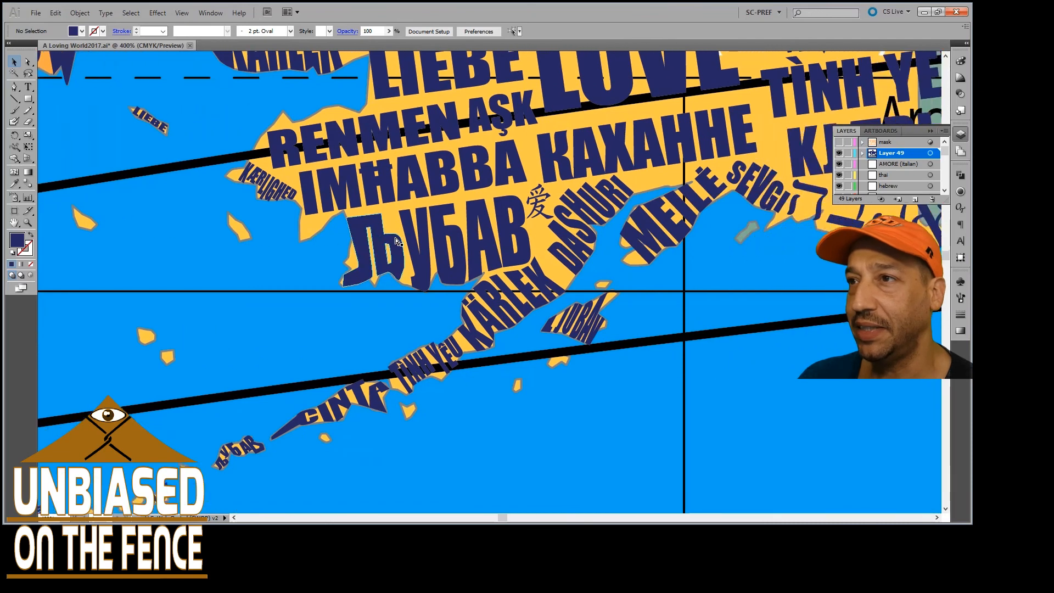
pyautogui.hscroll(6, 396, 242)
pyautogui.scroll(-2, 439, 239)
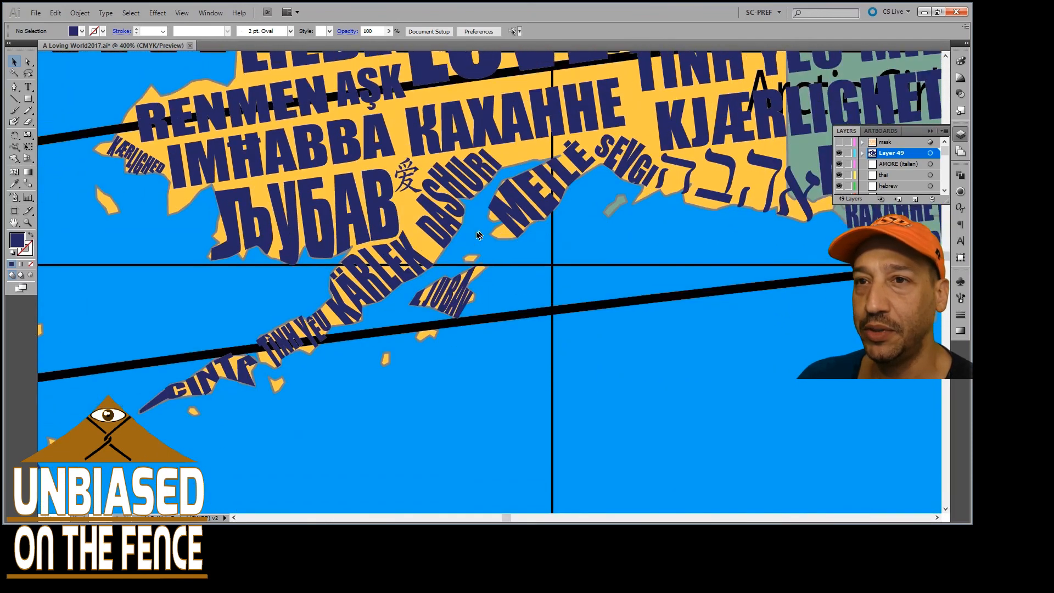
# Examine the small islands off western Alaska and the coastal areas around KÆRLIGHED for places without words
pyautogui.hscroll(-8, 478, 235)
pyautogui.scroll(2, 269, 241)
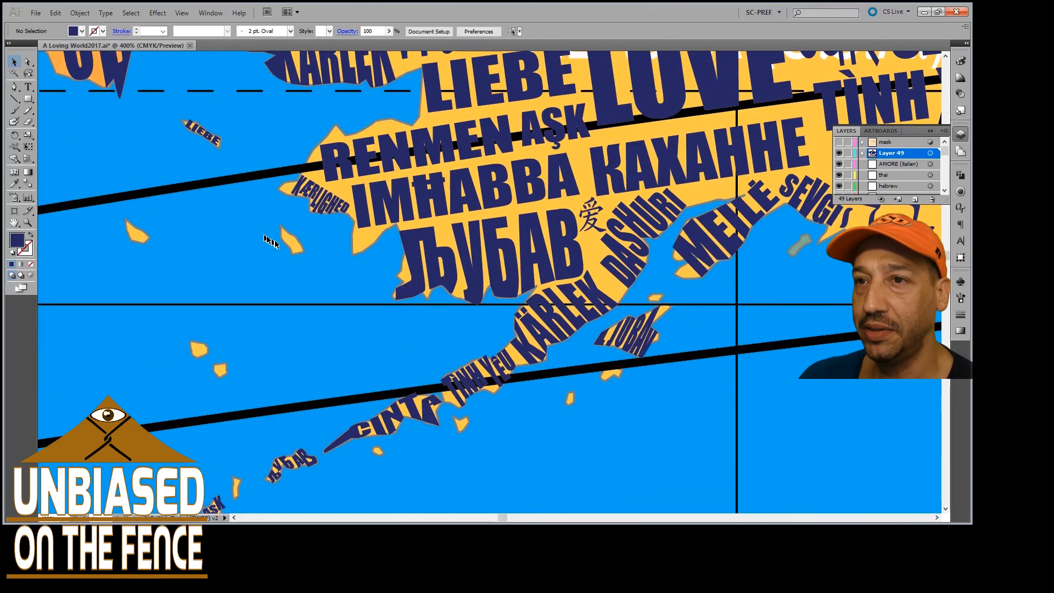
pyautogui.hscroll(-1, 285, 242)
pyautogui.scroll(2, 324, 241)
pyautogui.scroll(2, 321, 253)
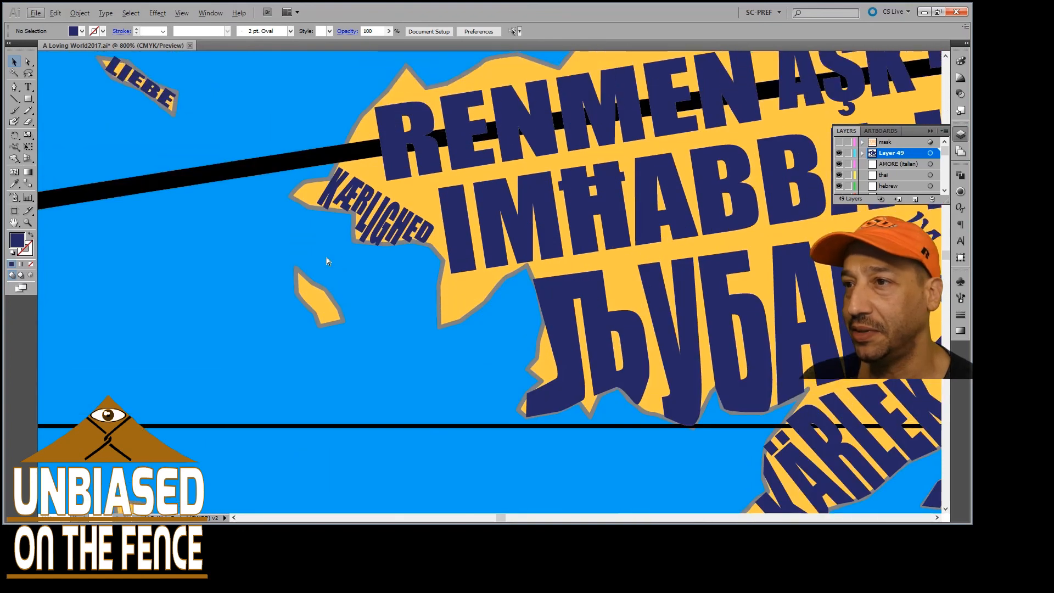
pyautogui.hscroll(-5, 385, 263)
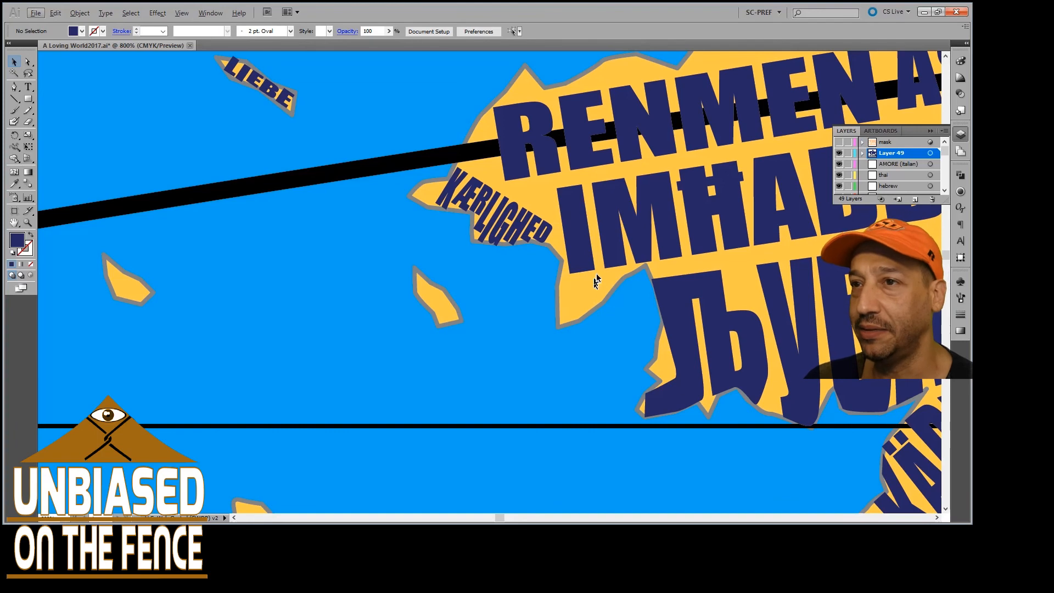
pyautogui.scroll(-3, 444, 300)
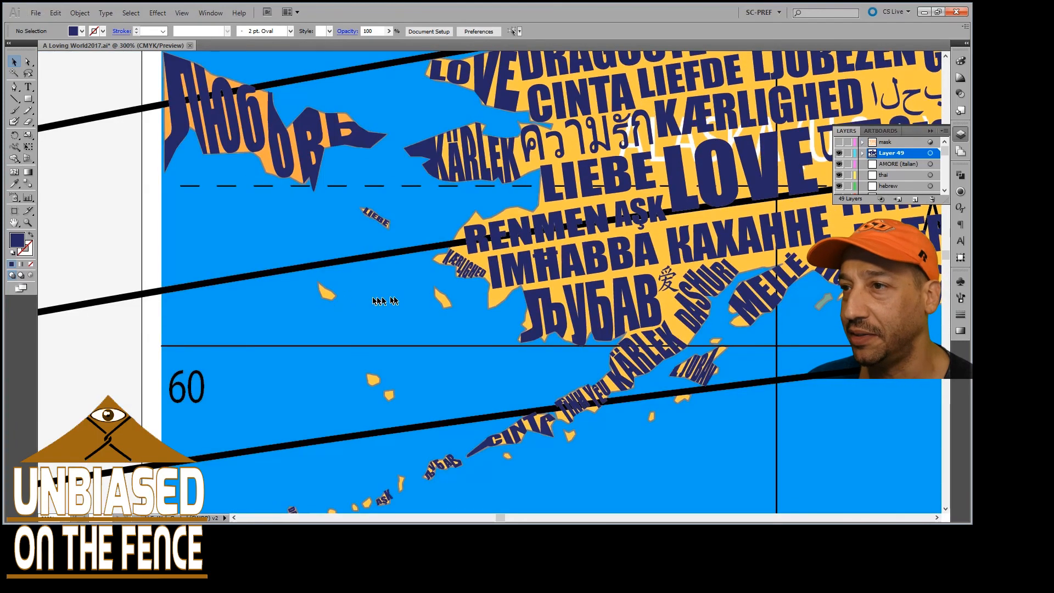
# Examine the words shaped to the Alaskan island chain, from TÌNH YÊU and CINTA to DRAGOSTE, ÁST and GRÁ
pyautogui.scroll(-4, 440, 327)
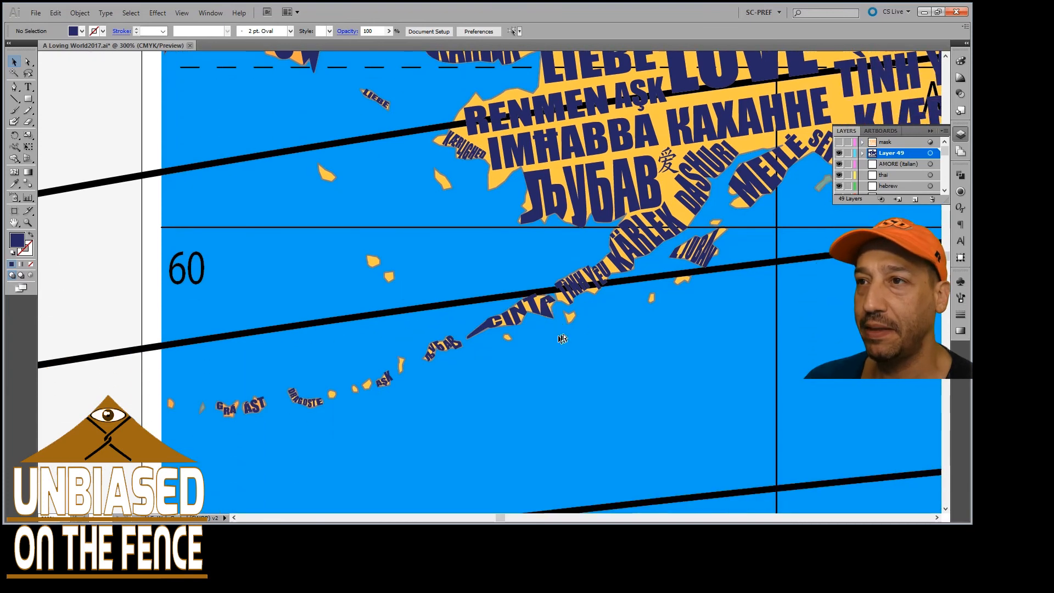
pyautogui.hscroll(2, 576, 328)
pyautogui.scroll(5, 439, 337)
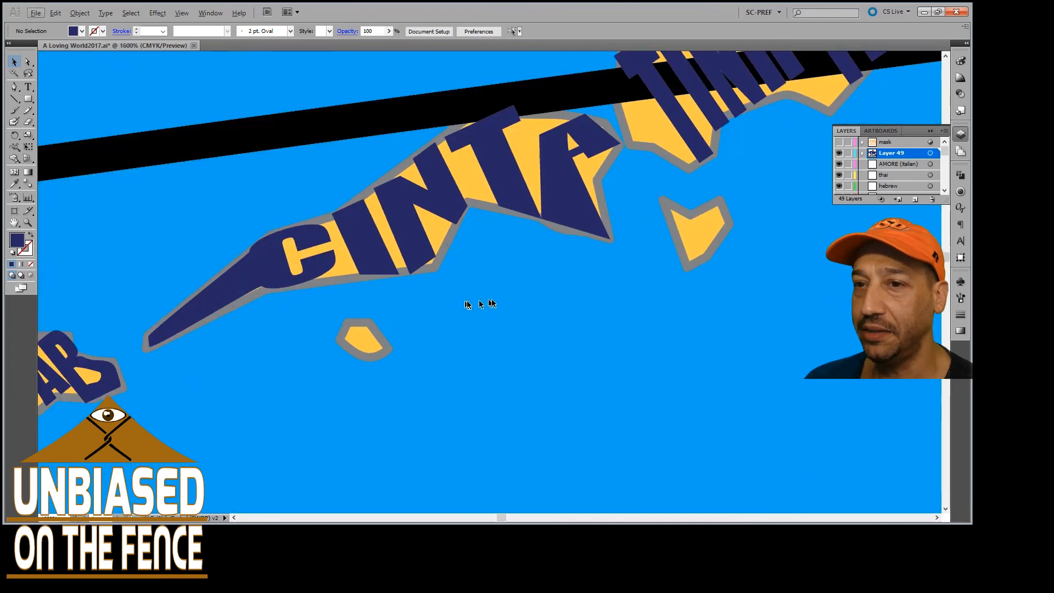
pyautogui.scroll(2, 499, 302)
pyautogui.hscroll(2, 505, 309)
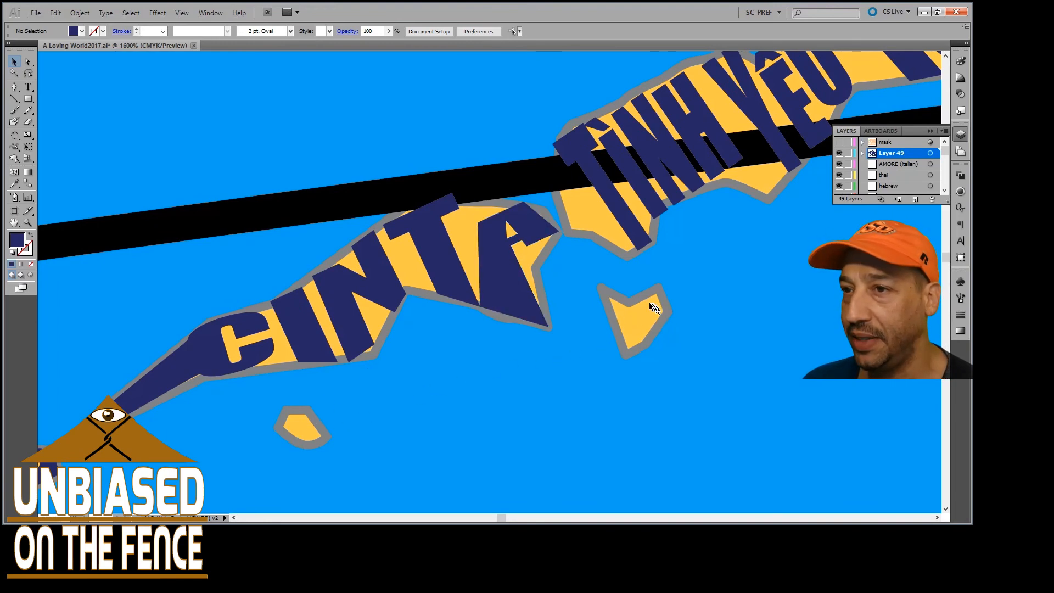
pyautogui.scroll(-5, 639, 313)
pyautogui.hscroll(-3, 521, 357)
pyautogui.scroll(2, 494, 373)
pyautogui.scroll(-3, 455, 397)
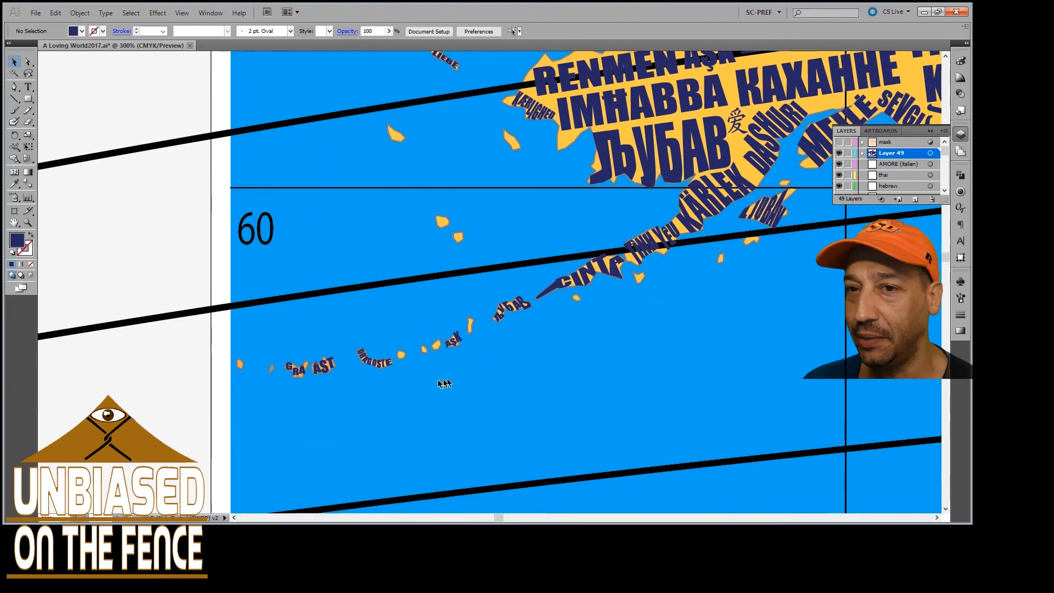
pyautogui.scroll(2, 431, 352)
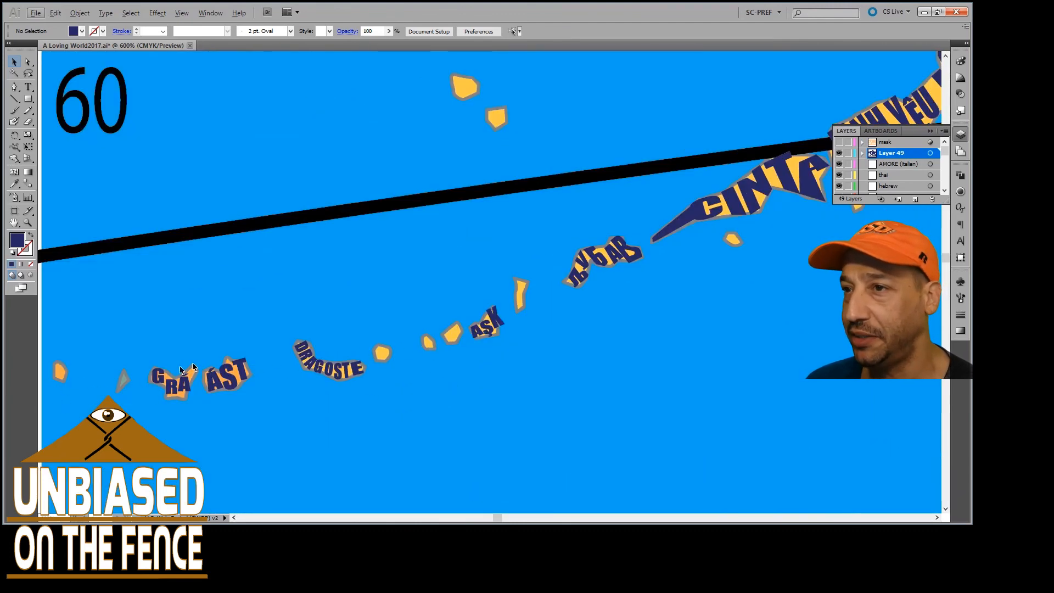
# Examine the words filling the land from the Alaskan island chain across mainland Alaska into northern Canada
pyautogui.scroll(-1, 355, 346)
pyautogui.scroll(-2, 505, 308)
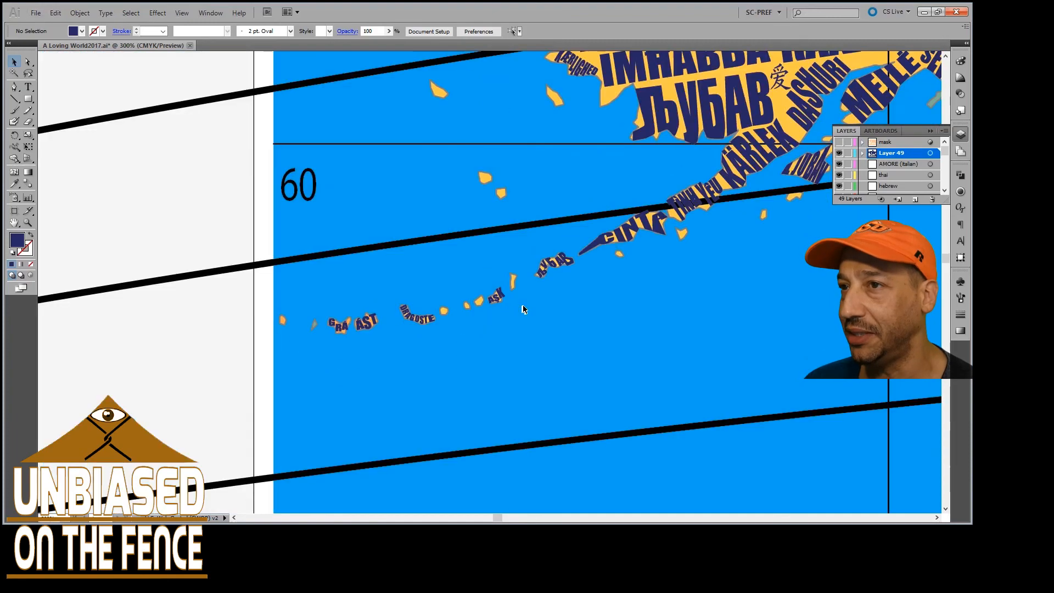
pyautogui.scroll(3, 523, 309)
pyautogui.scroll(5, 523, 309)
pyautogui.hscroll(3, 527, 310)
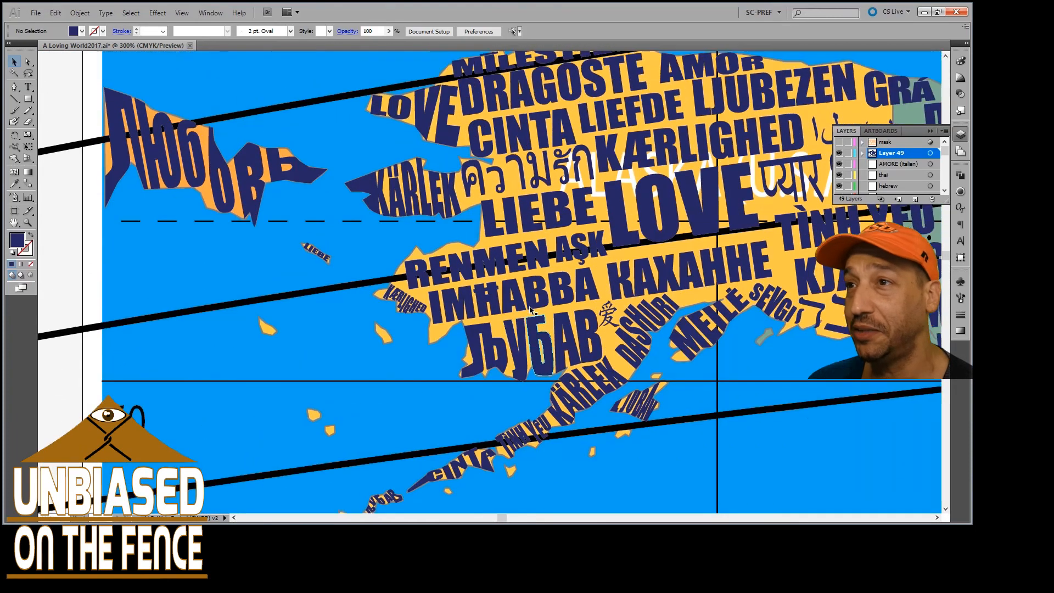
pyautogui.hscroll(9, 530, 309)
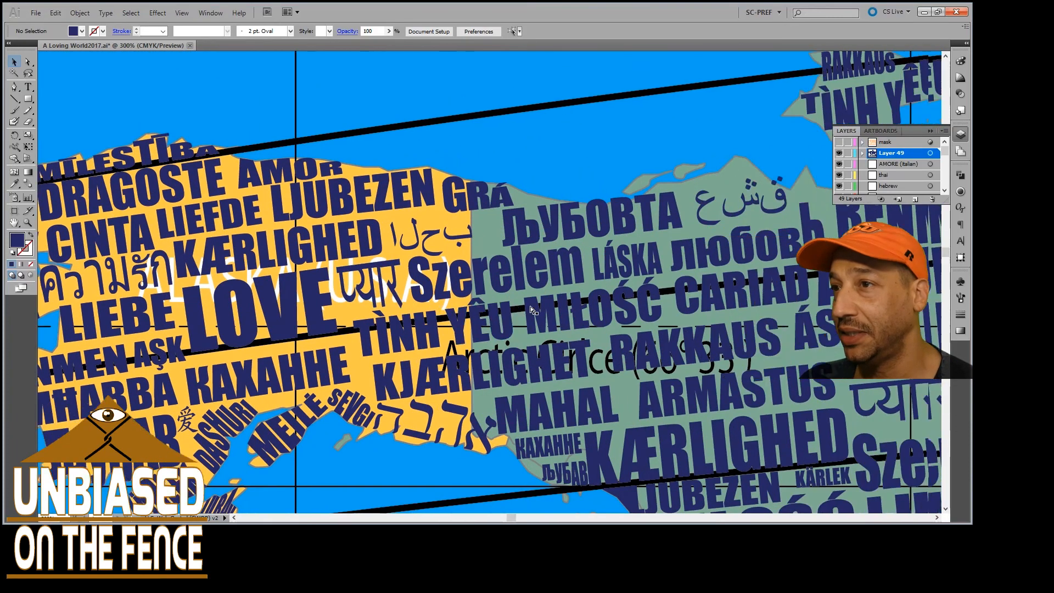
pyautogui.hscroll(10, 530, 309)
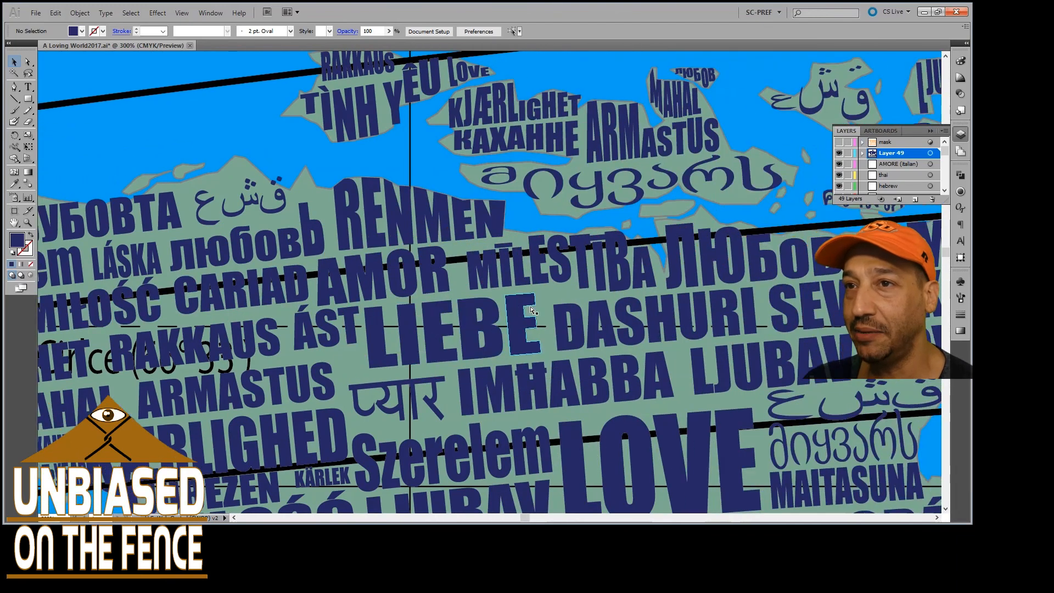
pyautogui.hscroll(8, 531, 309)
pyautogui.scroll(2, 532, 310)
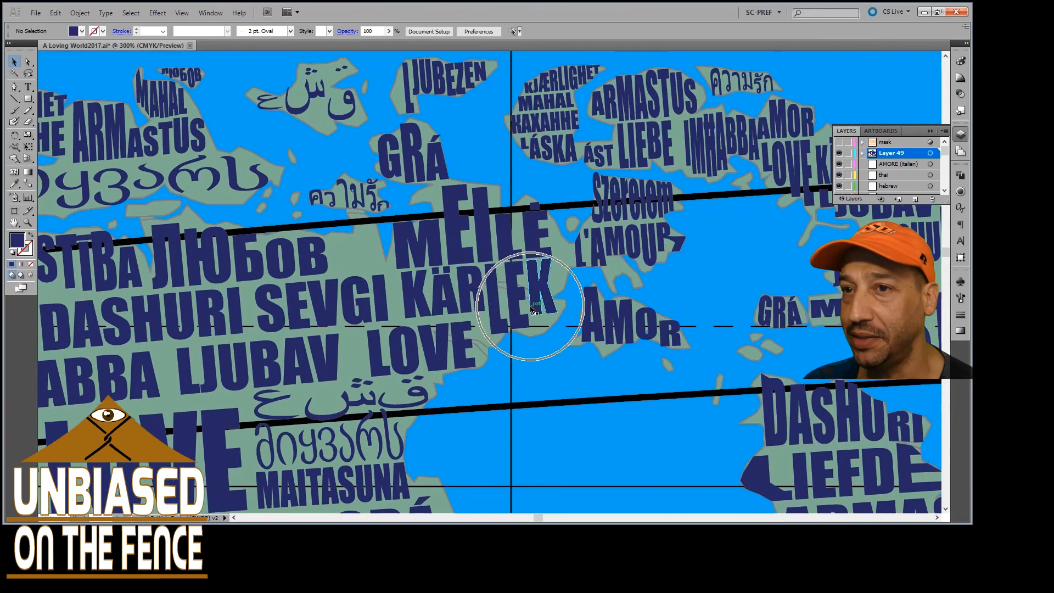
# Examine the Canadian Arctic islands around ЛЮБОВЬ and אהבה for a missing island shape
pyautogui.scroll(4, 531, 309)
pyautogui.hscroll(-4, 530, 310)
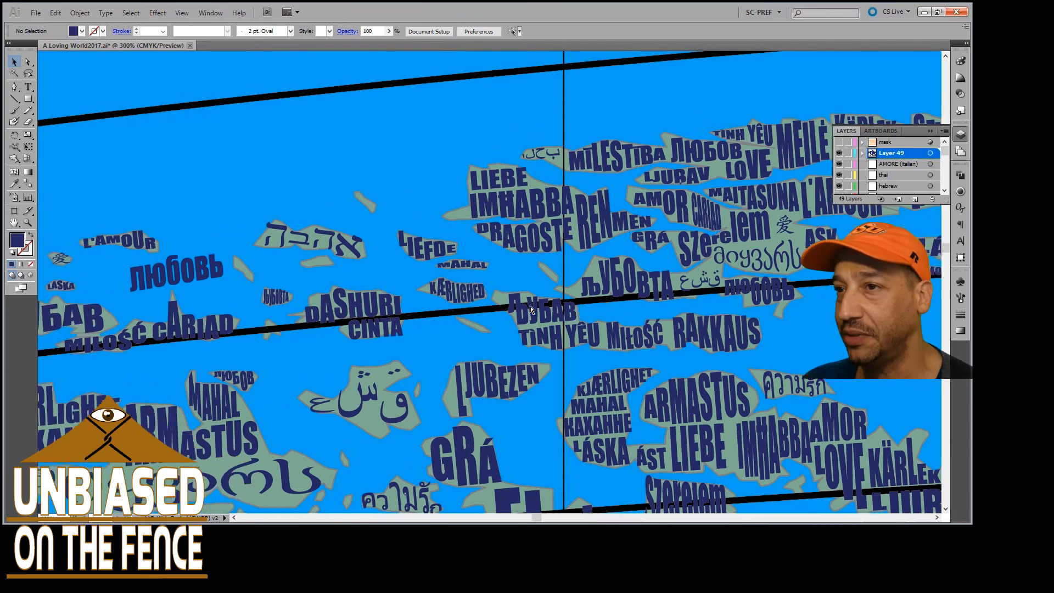
pyautogui.hscroll(-2, 531, 309)
pyautogui.scroll(1, 530, 309)
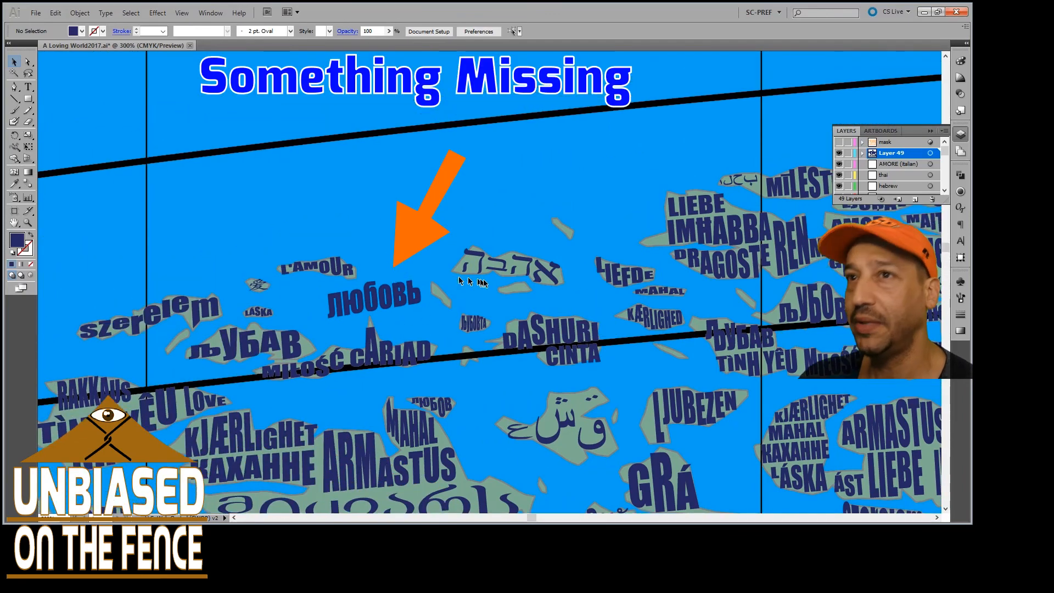
pyautogui.scroll(3, 493, 286)
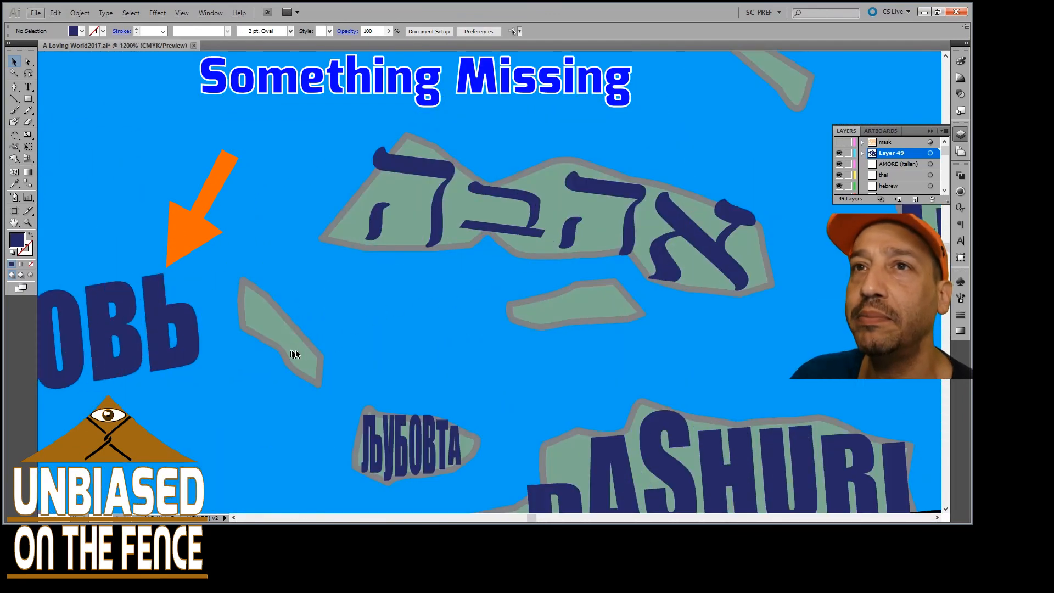
# Show the Navigator, shrink it to fit the world map preview, and move it clear of the Hebrew word
pyautogui.click(210, 12)
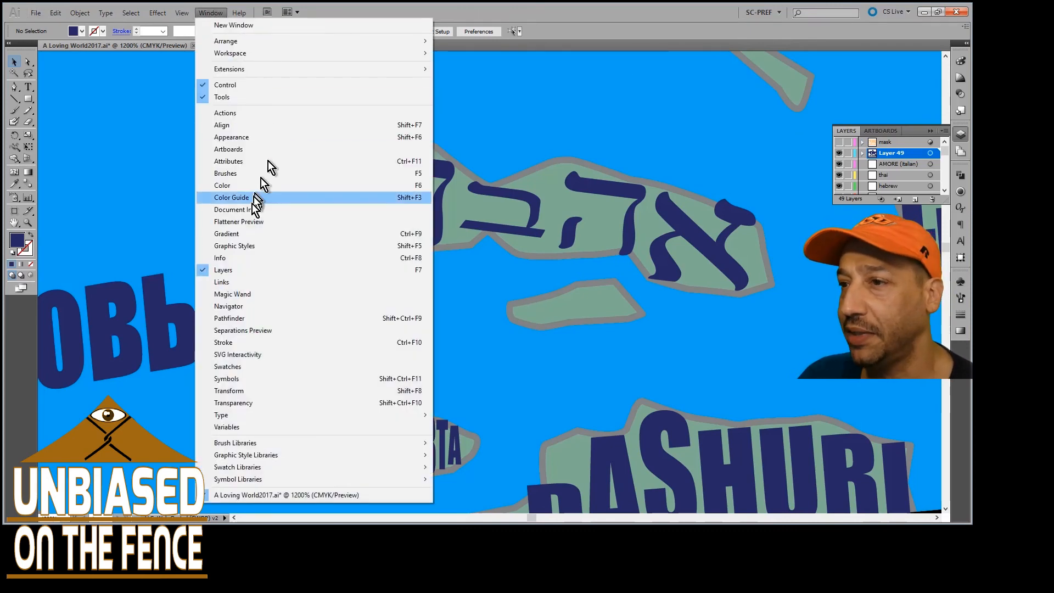
pyautogui.click(236, 306)
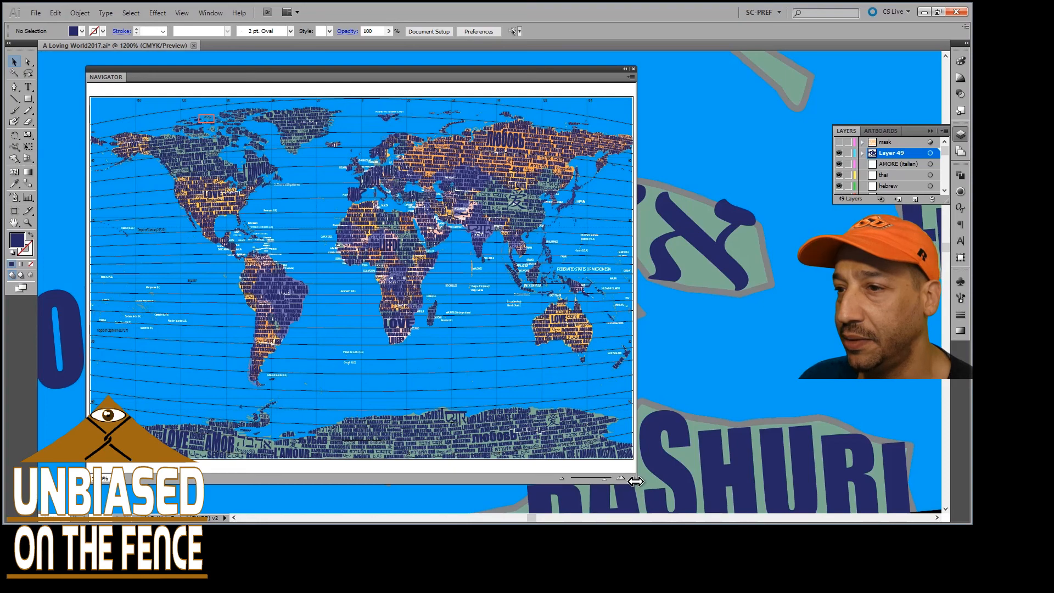
pyautogui.moveTo(617, 484); pyautogui.dragTo(483, 292)
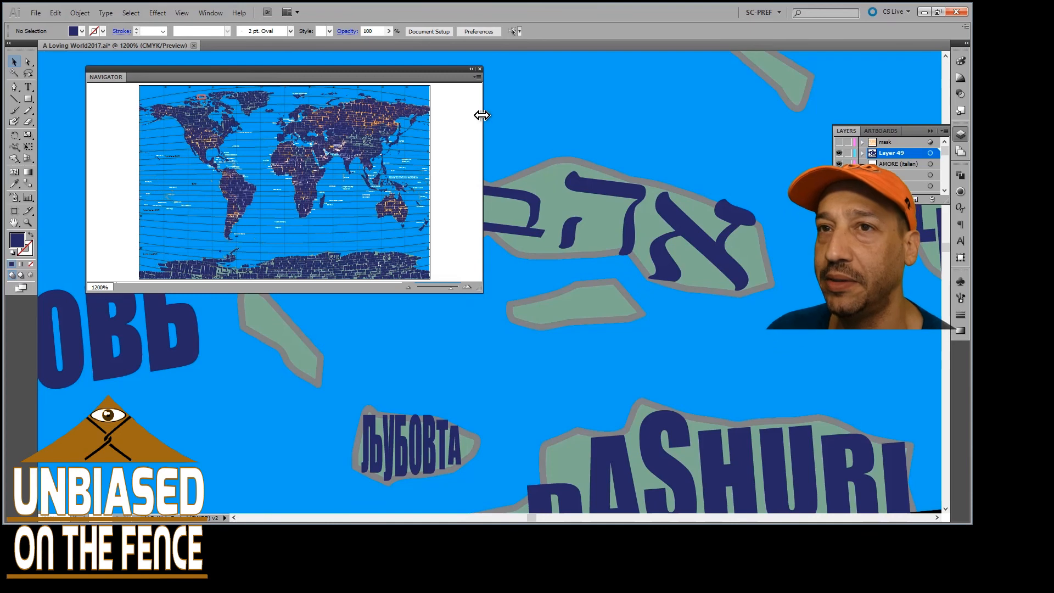
pyautogui.moveTo(465, 117); pyautogui.dragTo(379, 123)
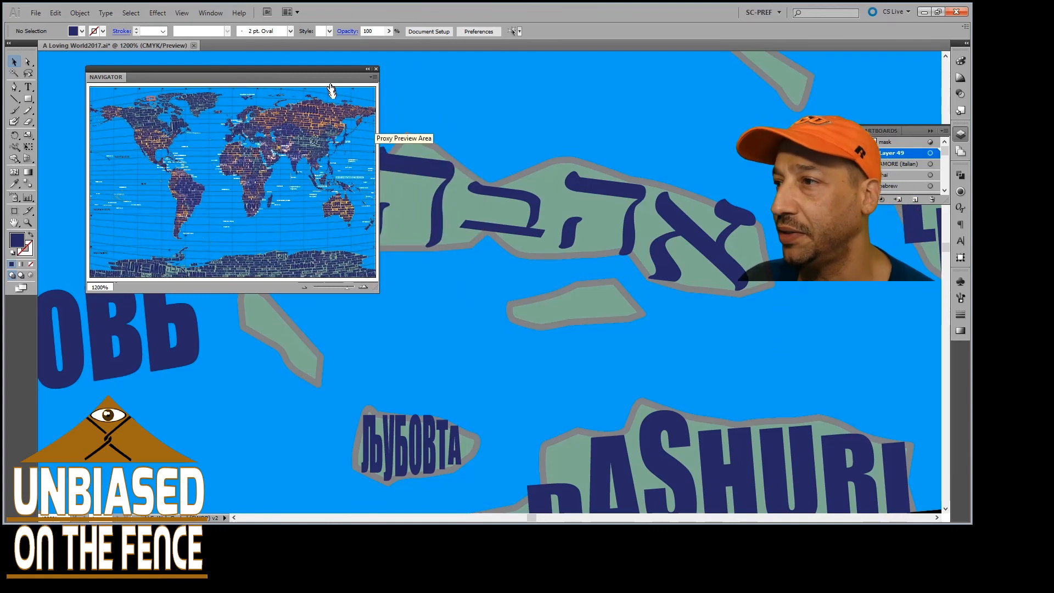
pyautogui.moveTo(332, 70); pyautogui.dragTo(890, 279)
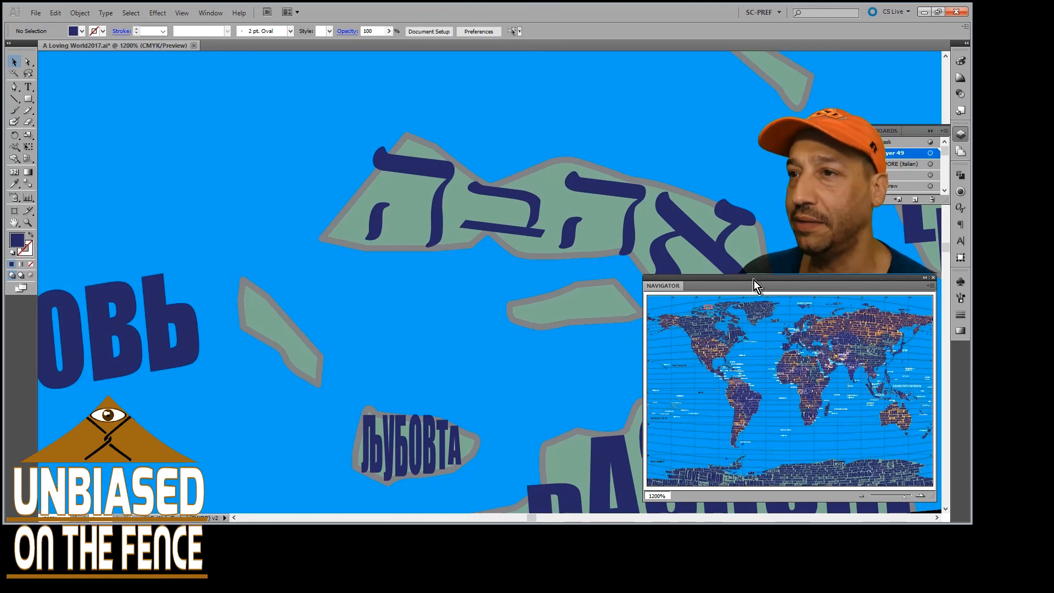
pyautogui.moveTo(753, 280); pyautogui.dragTo(748, 300)
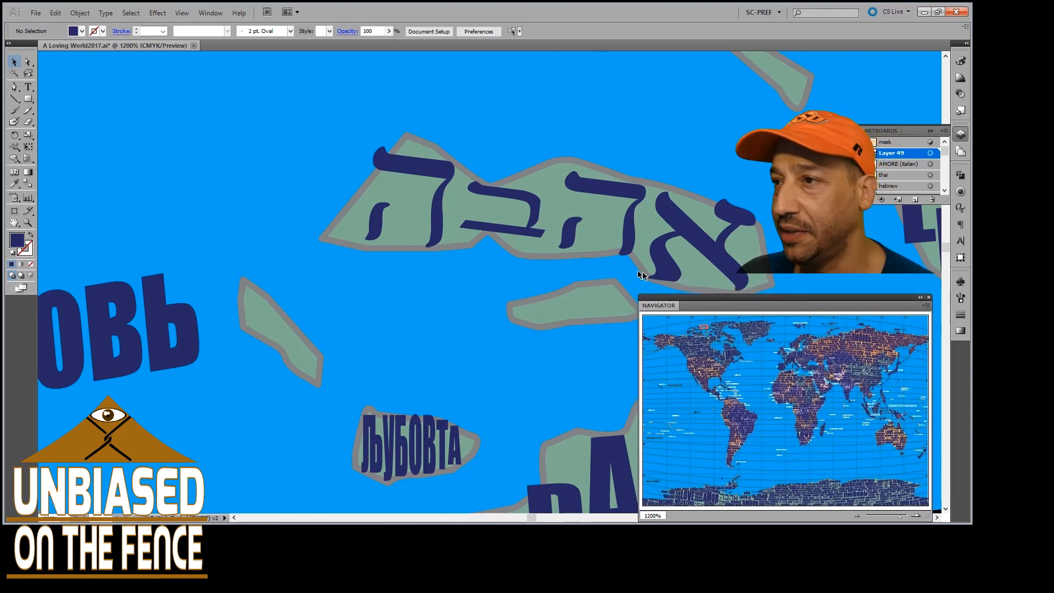
# Examine the words on the Canadian Arctic islands from אהבה eastward and south to the northern mainland coast
pyautogui.scroll(-3, 525, 297)
pyautogui.hscroll(3, 463, 300)
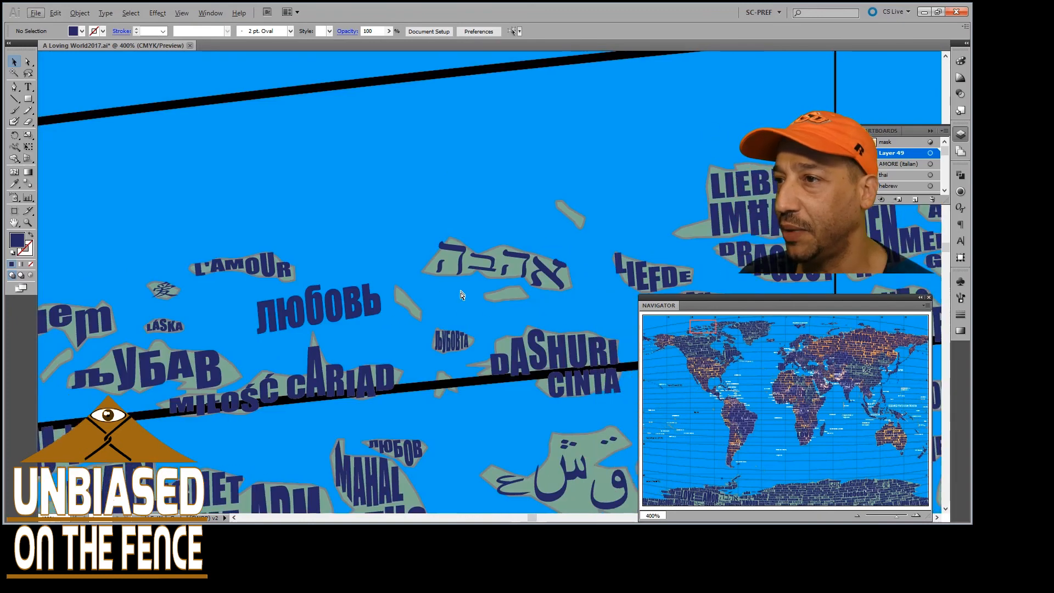
pyautogui.hscroll(5, 462, 299)
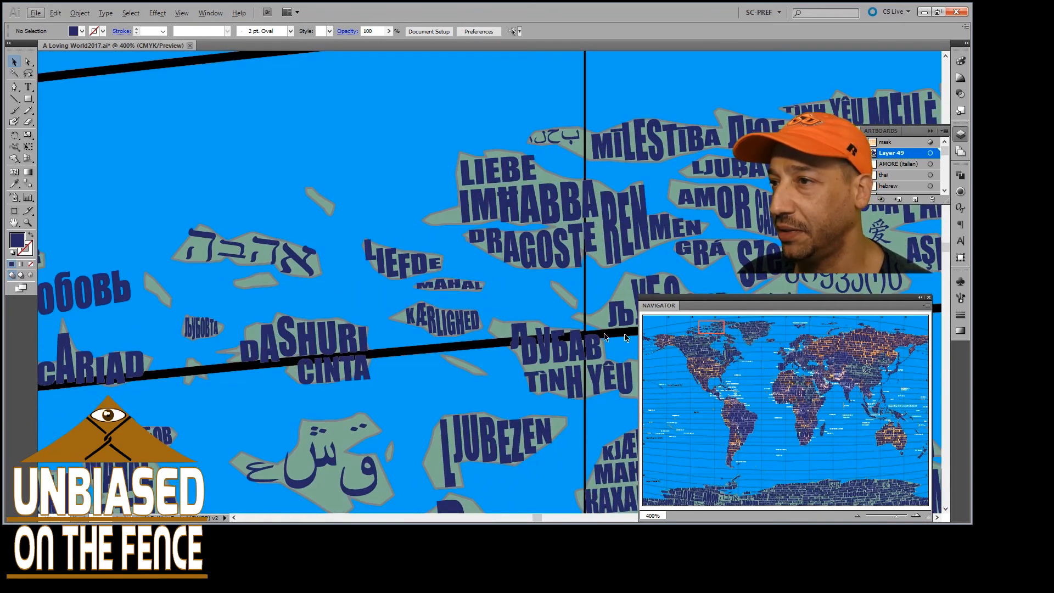
pyautogui.scroll(-2, 571, 332)
pyautogui.hscroll(3, 571, 332)
pyautogui.hscroll(3, 571, 332)
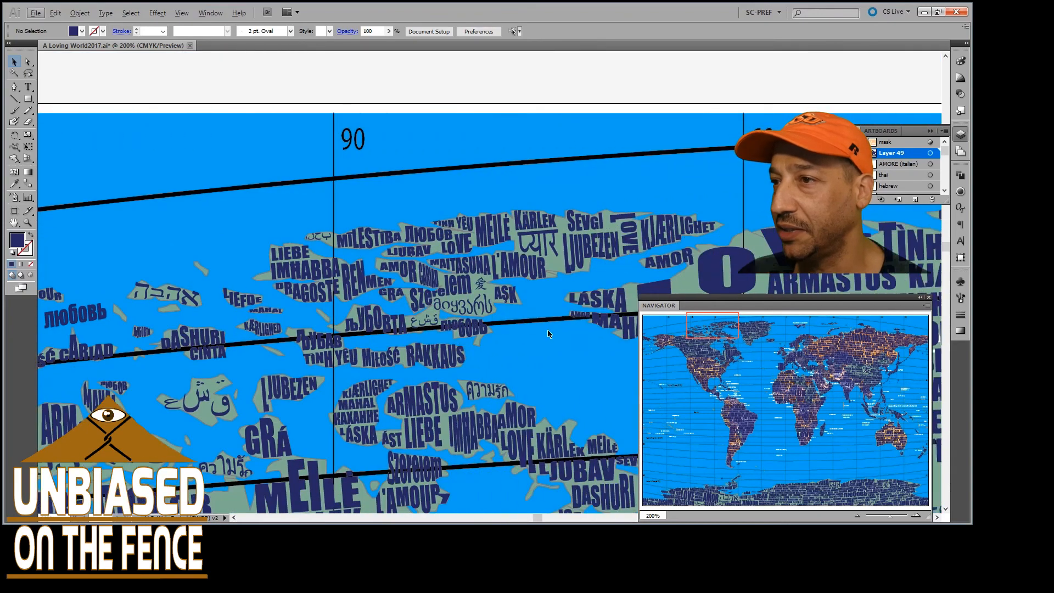
pyautogui.scroll(-5, 571, 331)
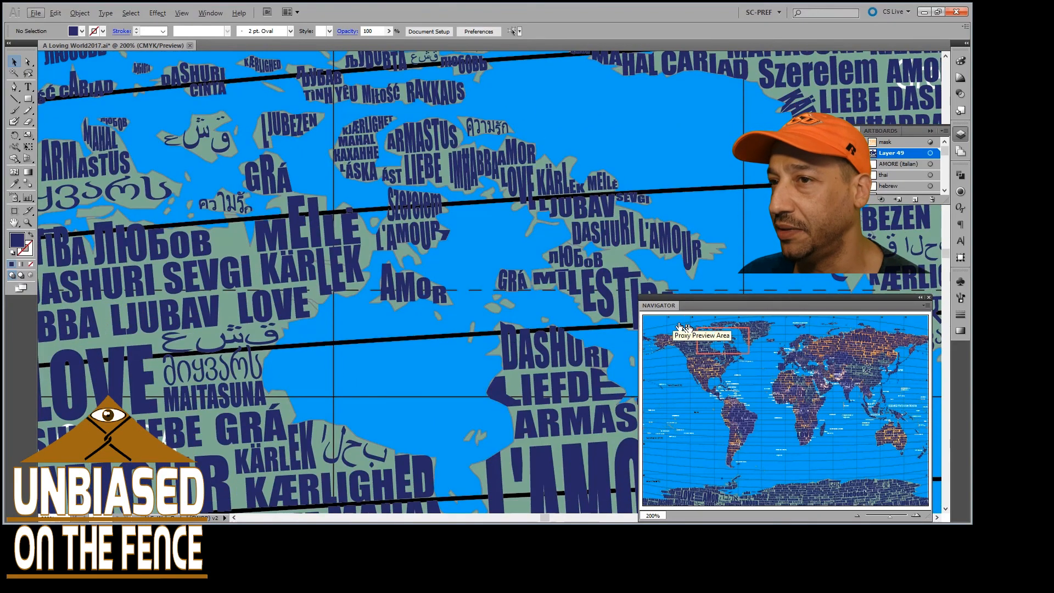
# Go to the southeastern United States and examine the words along the Gulf coast, Florida and Cuba
pyautogui.moveTo(722, 342); pyautogui.dragTo(730, 381)
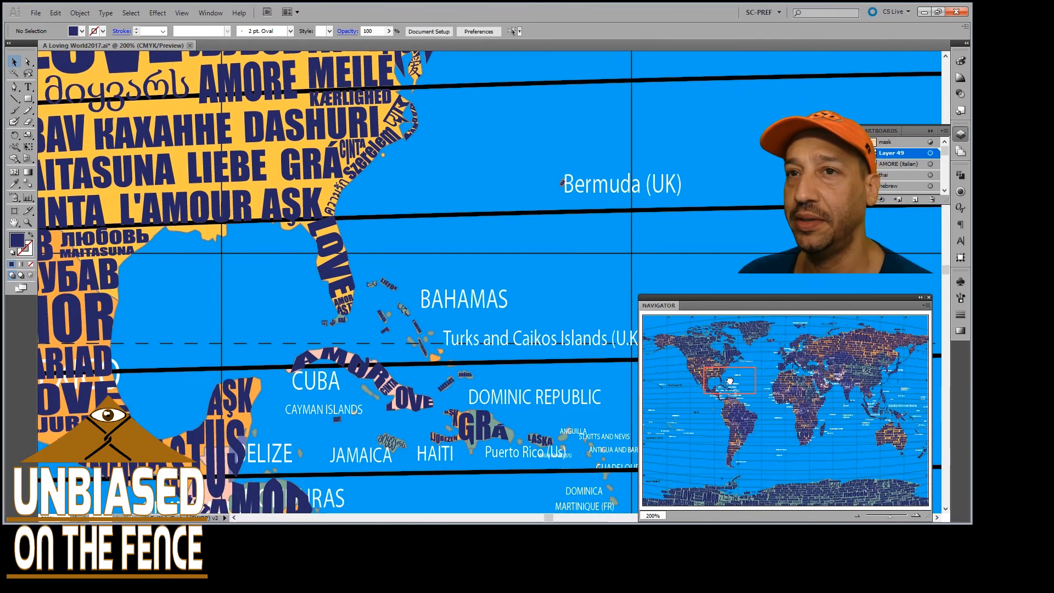
pyautogui.scroll(-5, 451, 362)
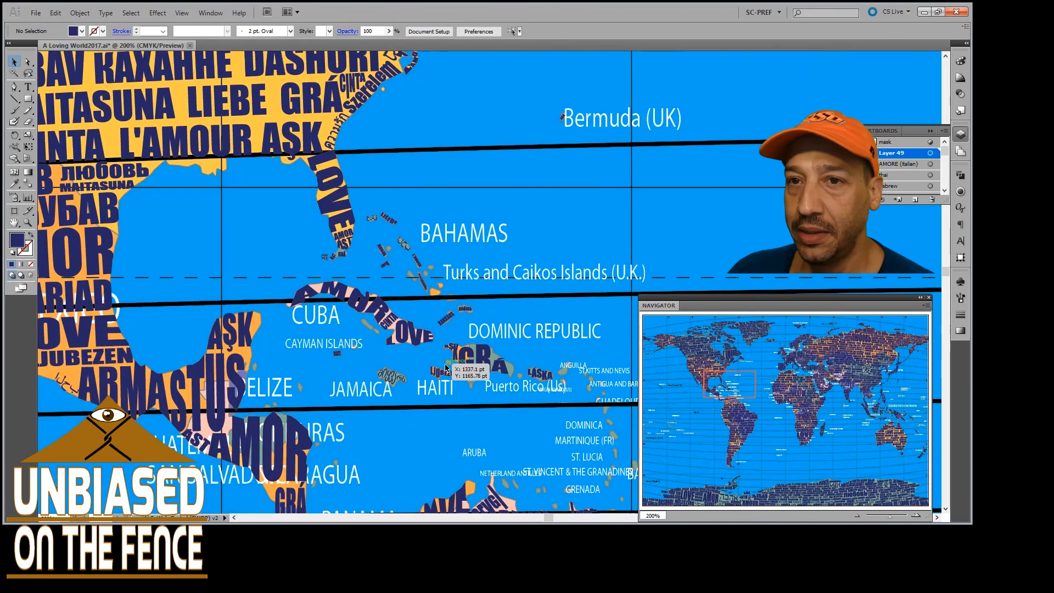
pyautogui.scroll(5, 448, 359)
pyautogui.scroll(2, 329, 374)
pyautogui.hscroll(-3, 269, 380)
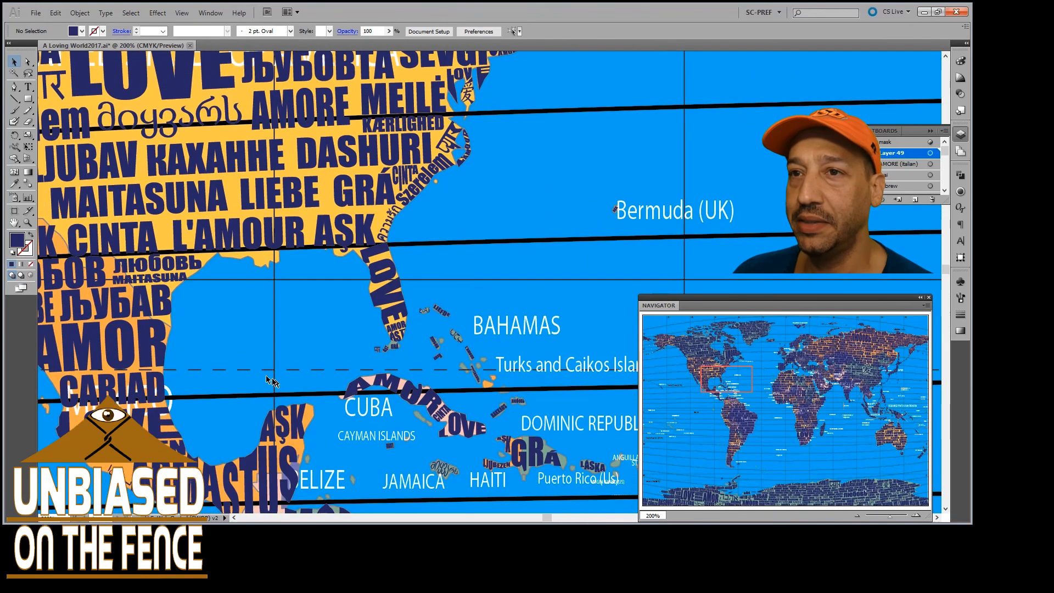
pyautogui.scroll(2, 226, 298)
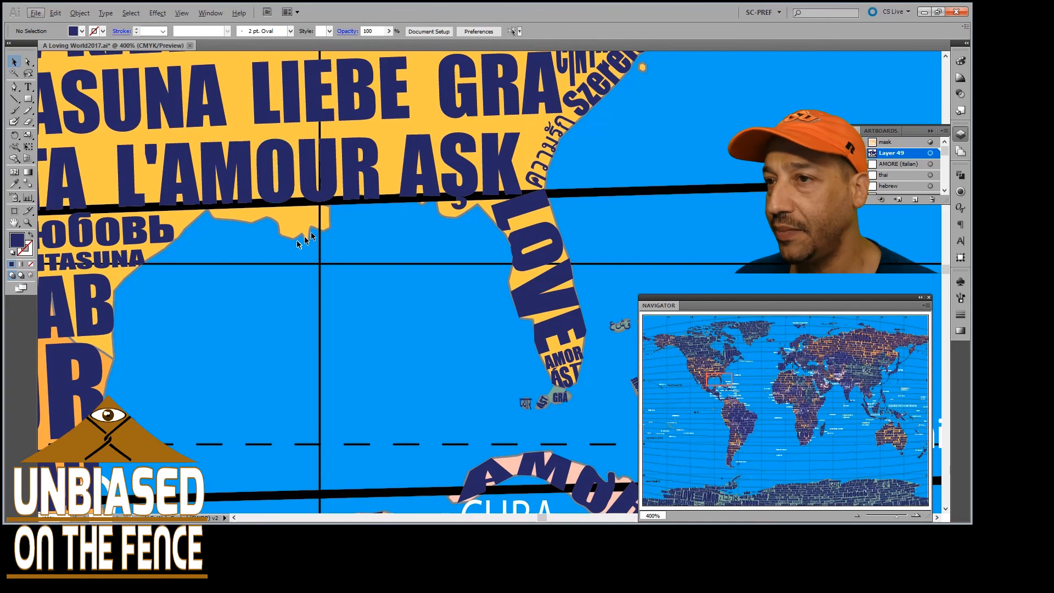
pyautogui.hscroll(8, 351, 256)
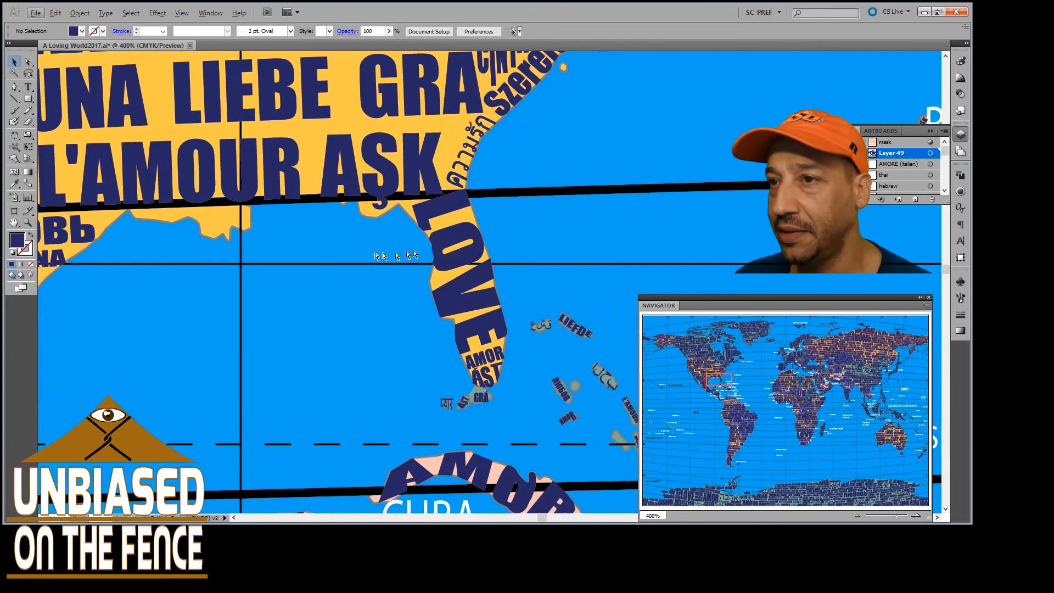
pyautogui.scroll(-4, 426, 242)
pyautogui.scroll(-2, 428, 250)
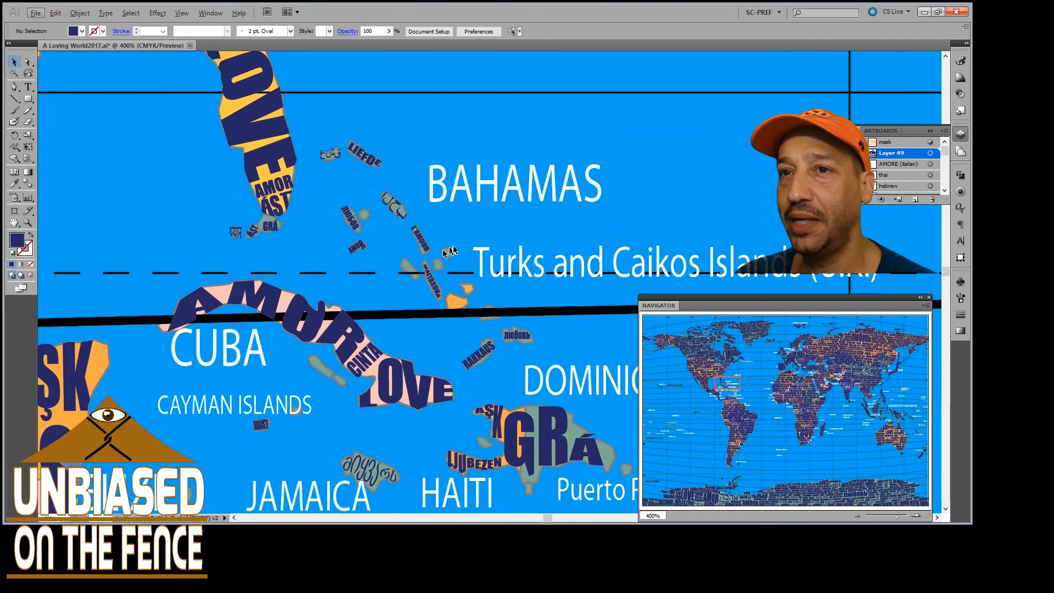
# Examine up close the tiny words fitted to the Florida Keys, the Bahamas and the islands around RAKKAUS
pyautogui.scroll(3, 480, 275)
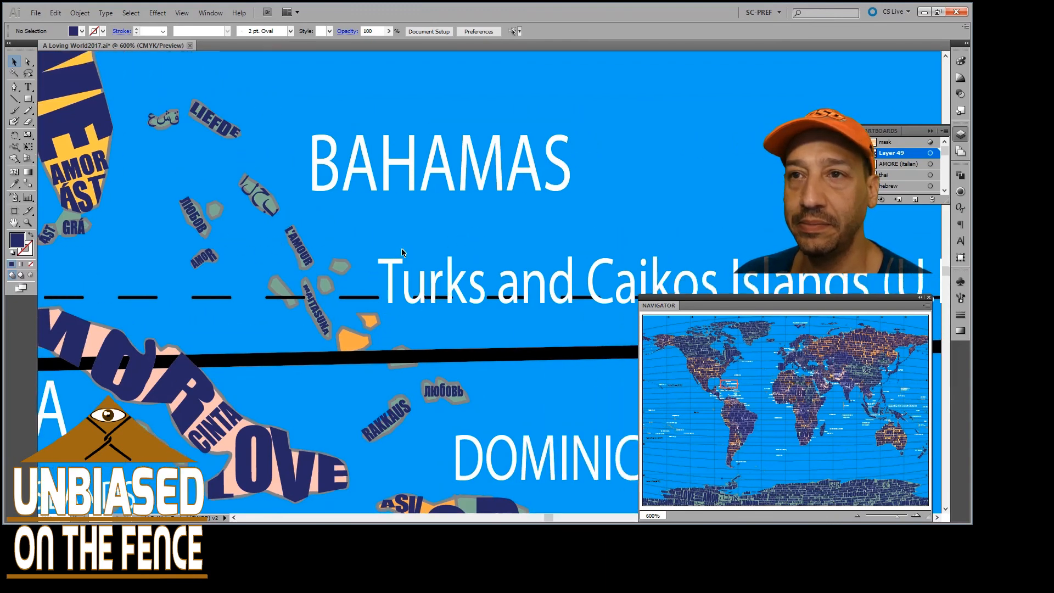
pyautogui.scroll(4, 377, 255)
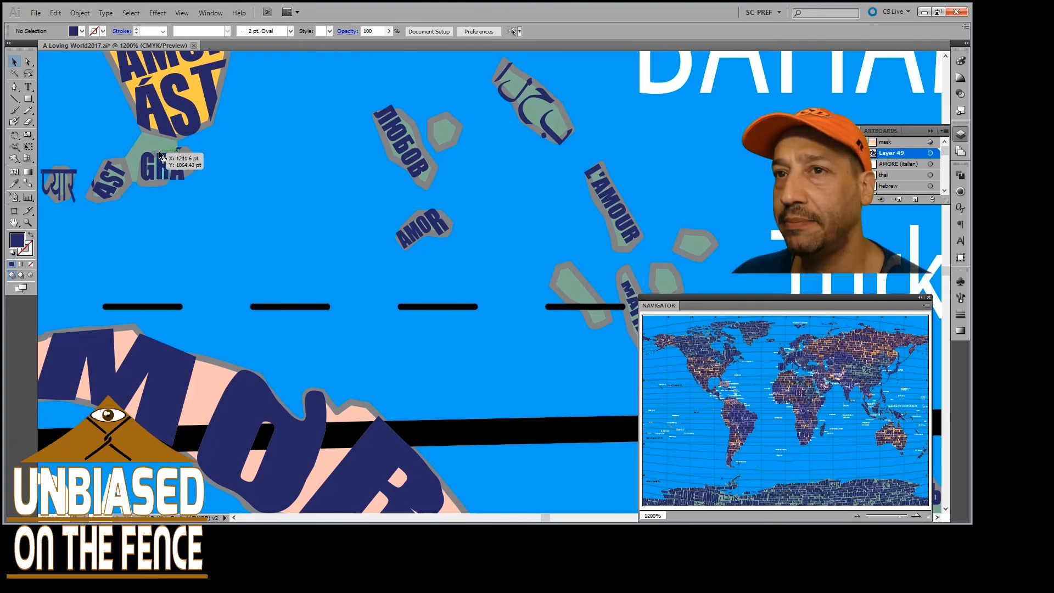
pyautogui.hscroll(6, 252, 140)
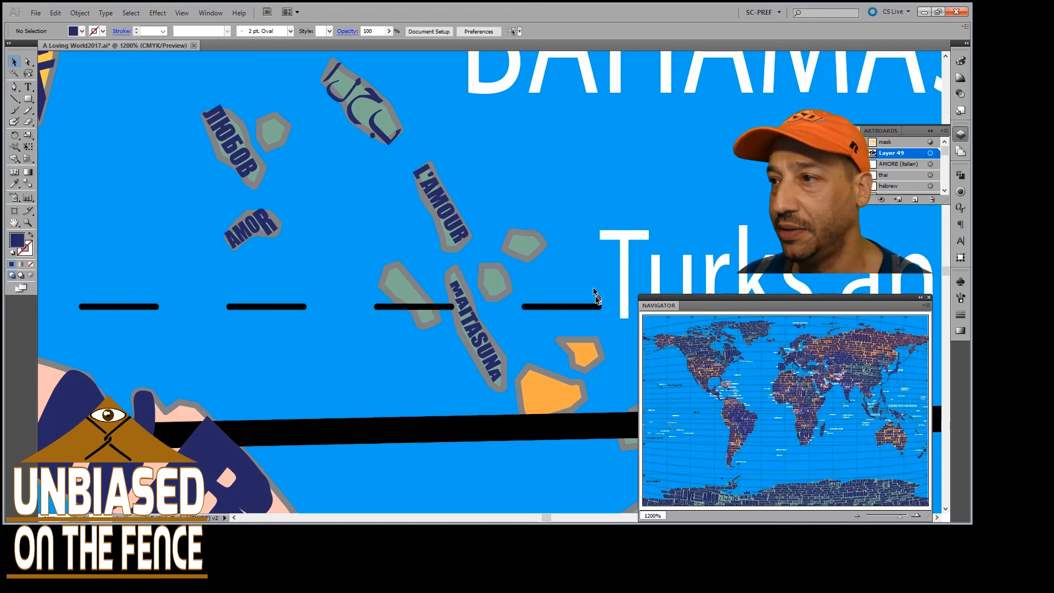
pyautogui.hscroll(9, 568, 380)
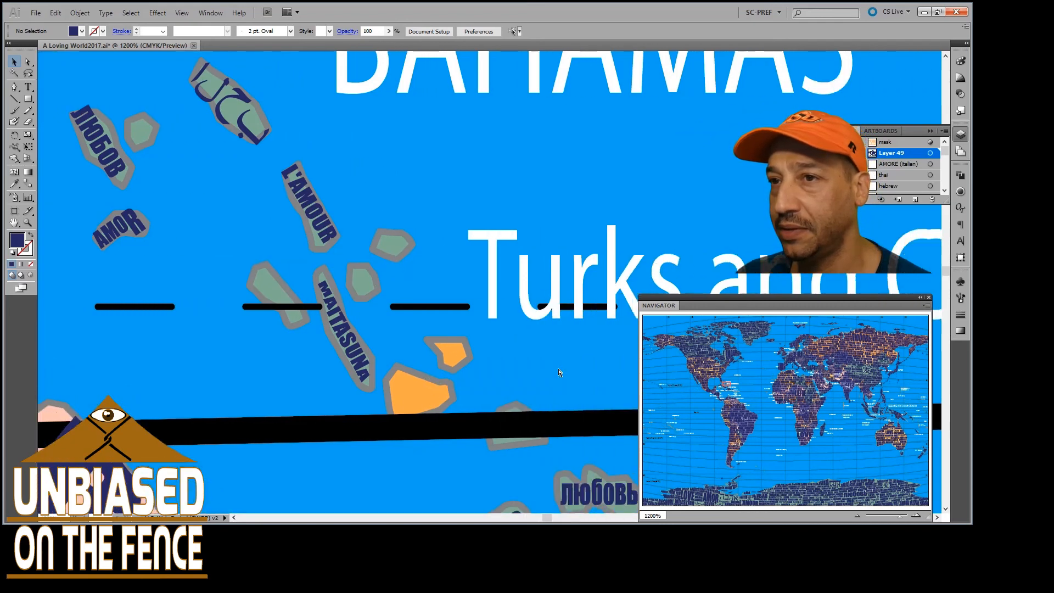
pyautogui.scroll(-6, 525, 357)
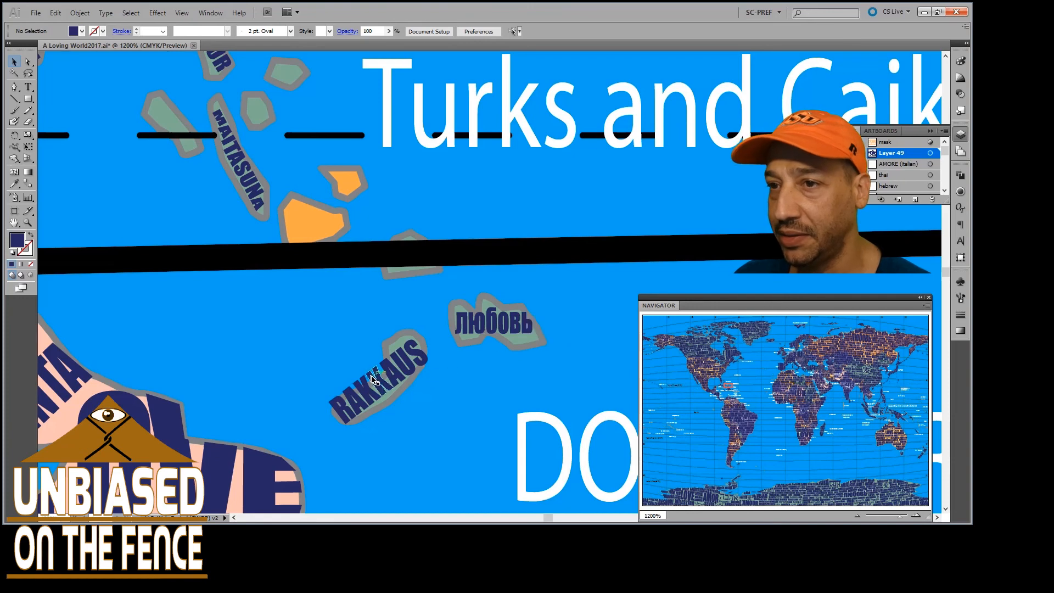
pyautogui.scroll(2, 377, 386)
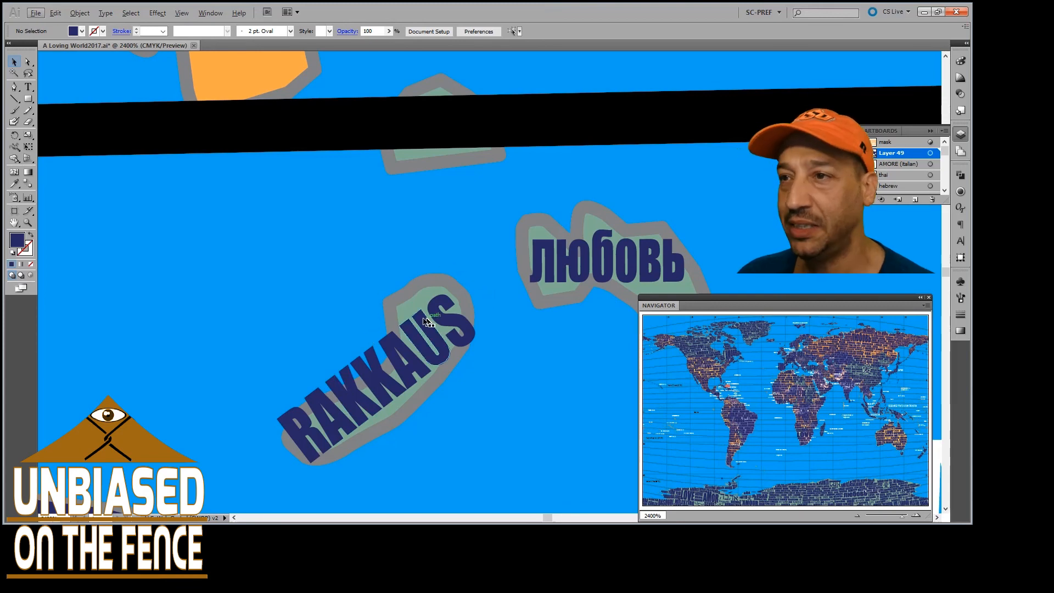
# Examine the words shaped to the Caribbean islands, from ЛЮБОВЬ and RAKKAUS to Haiti, Jamaica and the Cayman Islands
pyautogui.scroll(-1, 480, 281)
pyautogui.hscroll(9, 535, 261)
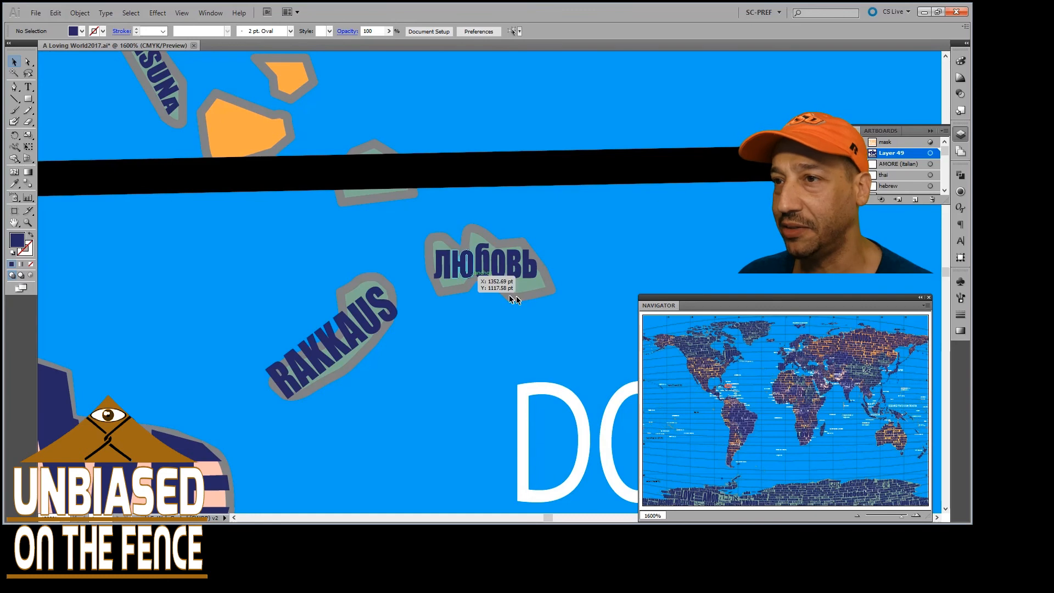
pyautogui.scroll(-2, 489, 291)
pyautogui.scroll(-2, 472, 300)
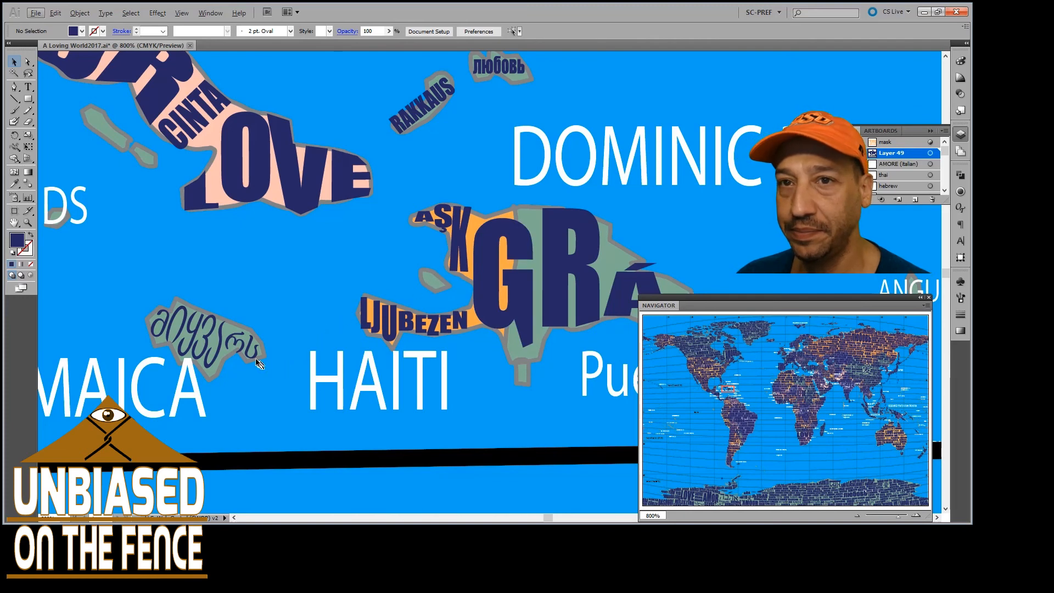
pyautogui.hscroll(-5, 258, 364)
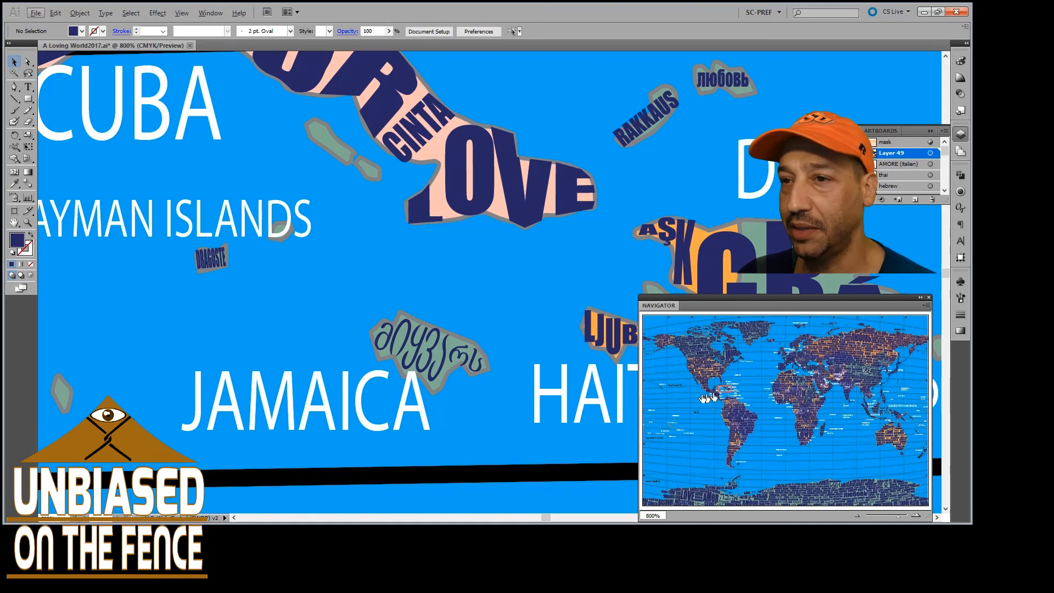
# Examine how the words AMOR, GRÁ and ЉУБОВТА follow Central America from Honduras down to Panama
pyautogui.scroll(-2, 490, 411)
pyautogui.keyDown('alt'); pyautogui.scroll(-2, 418, 393); pyautogui.keyUp('alt')
pyautogui.scroll(-3, 416, 387)
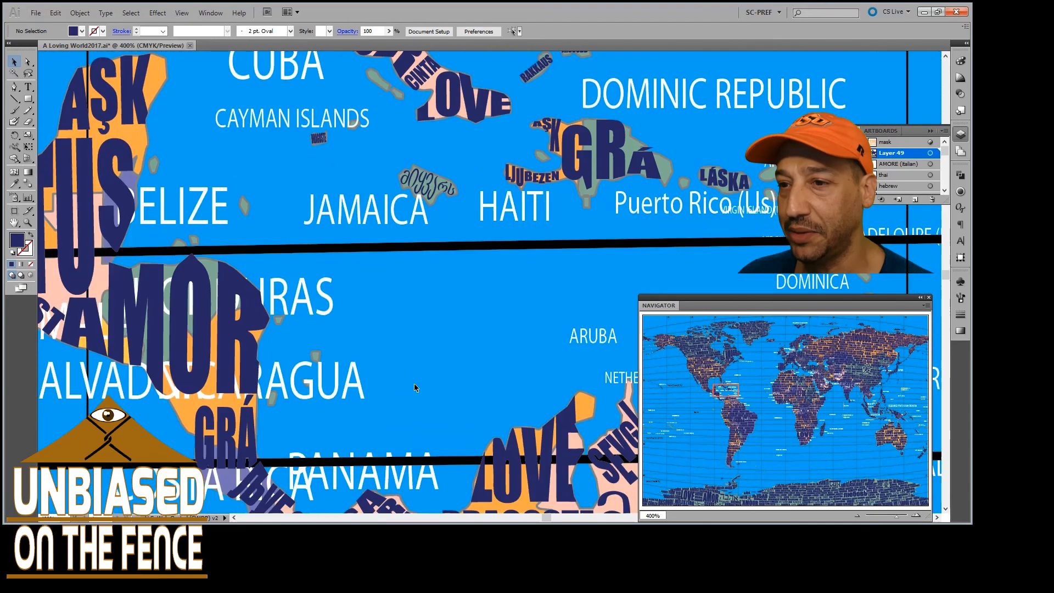
pyautogui.scroll(-3, 416, 388)
pyautogui.hscroll(-3, 416, 387)
pyautogui.scroll(-3, 385, 406)
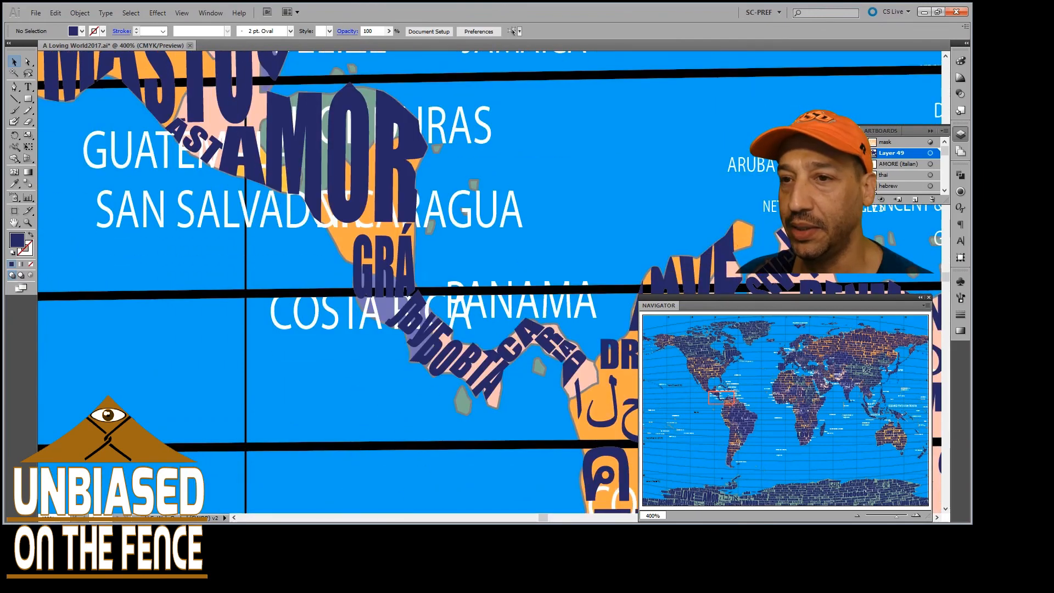
# Switch to the browser, open the world map reference image at full size, and return to Illustrator
pyautogui.click(223, 536)
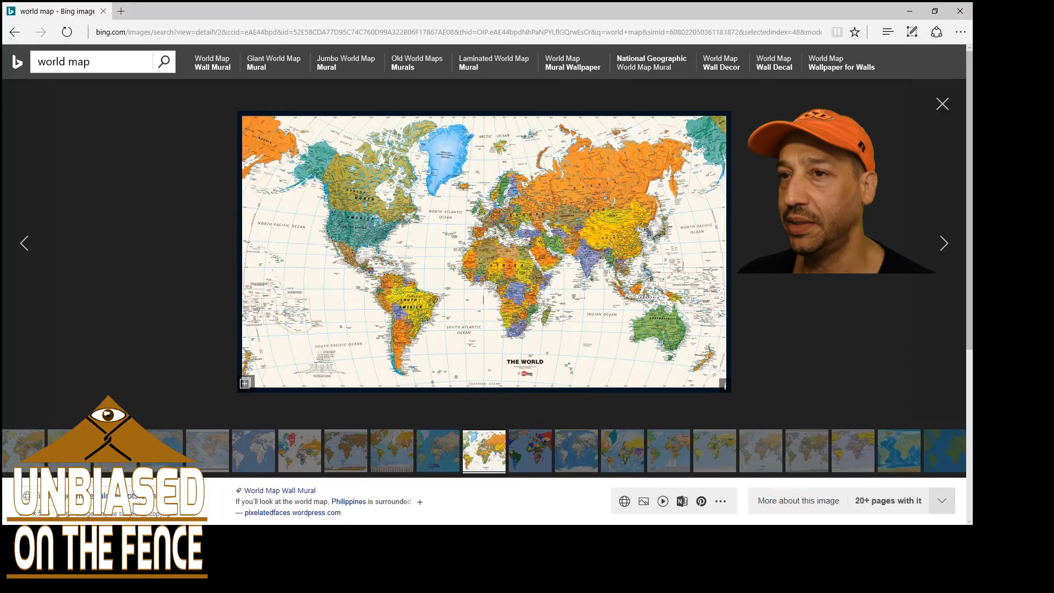
pyautogui.click(399, 343)
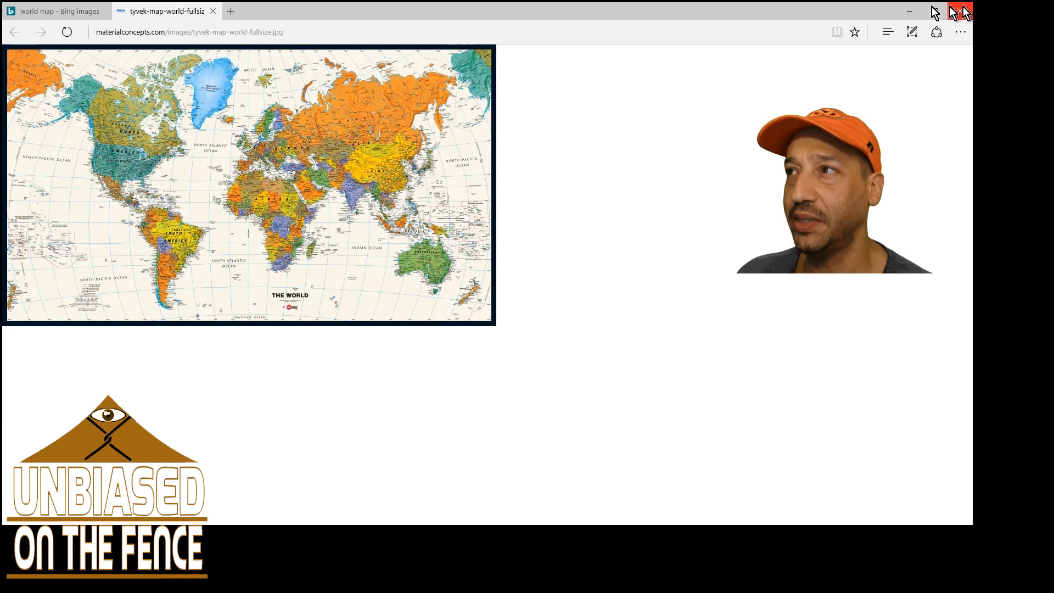
pyautogui.click(908, 11)
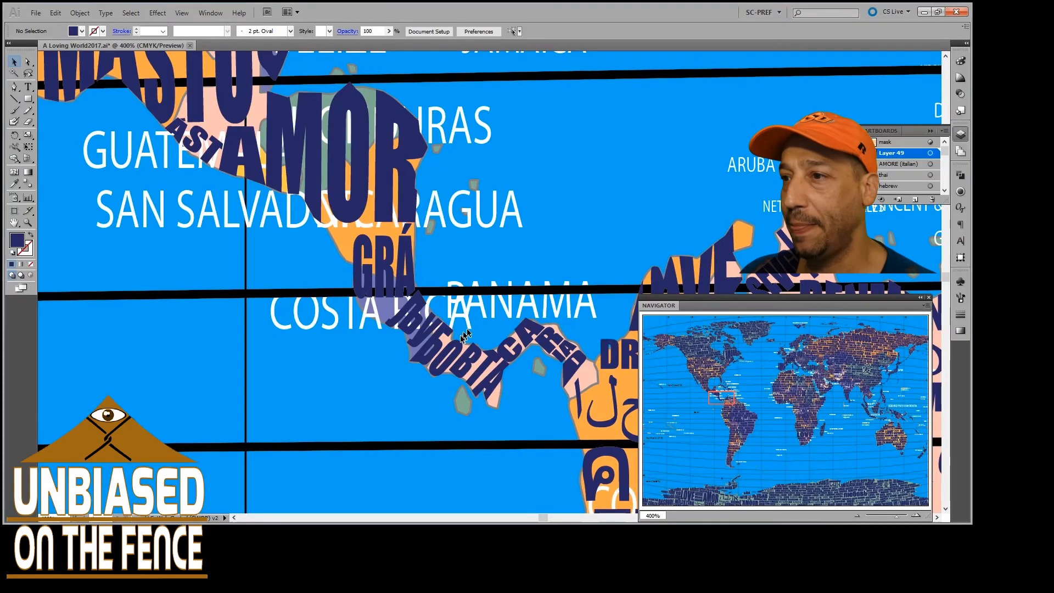
# Go from Central America to South America and examine how the rows of words fill the continent
pyautogui.scroll(-1, 407, 334)
pyautogui.scroll(-1, 555, 330)
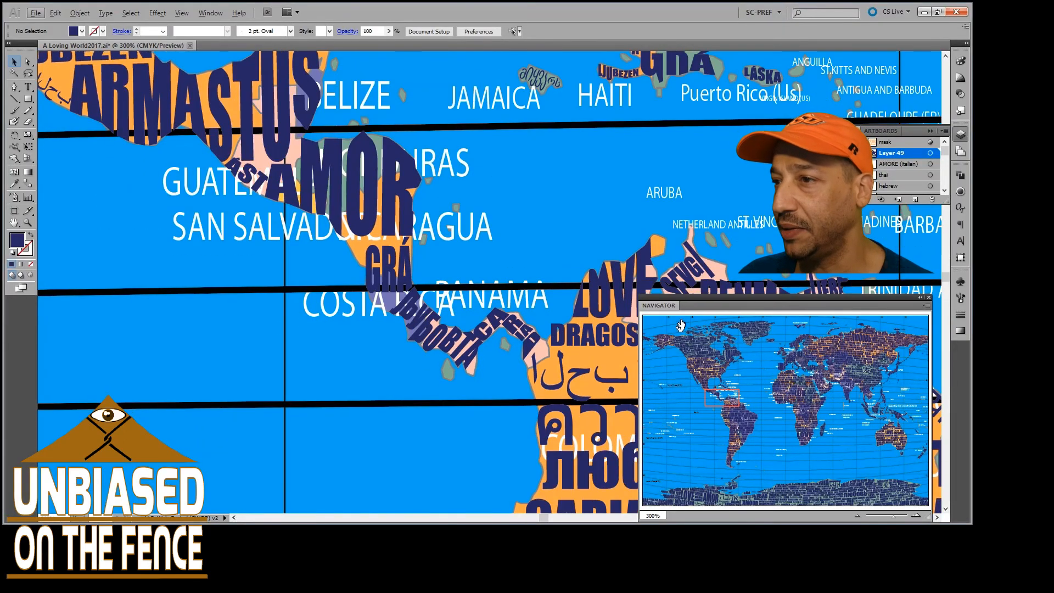
pyautogui.moveTo(735, 407); pyautogui.dragTo(727, 402)
pyautogui.scroll(-3, 526, 379)
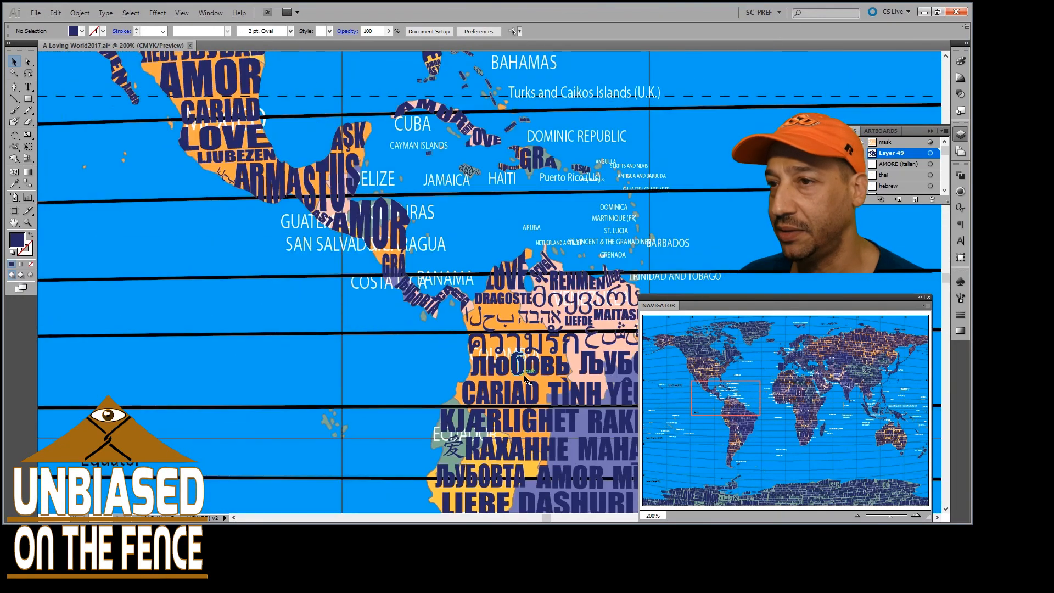
pyautogui.scroll(-4, 508, 375)
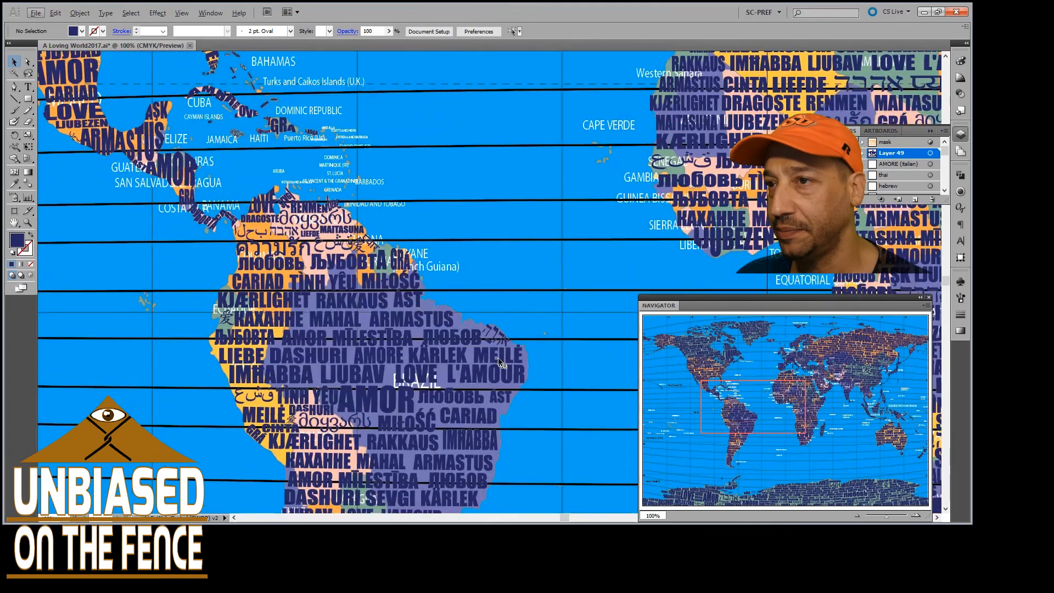
pyautogui.scroll(-1, 463, 279)
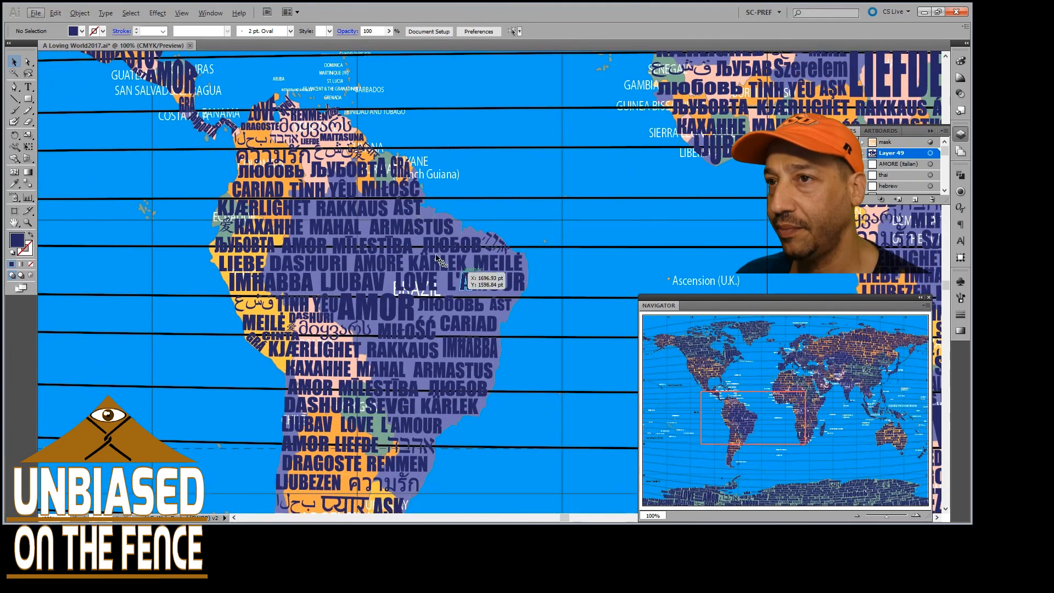
# Examine up close the words along Brazil's northeastern coast and westward to TÌNH YÊU and MEILĖ
pyautogui.scroll(3, 436, 226)
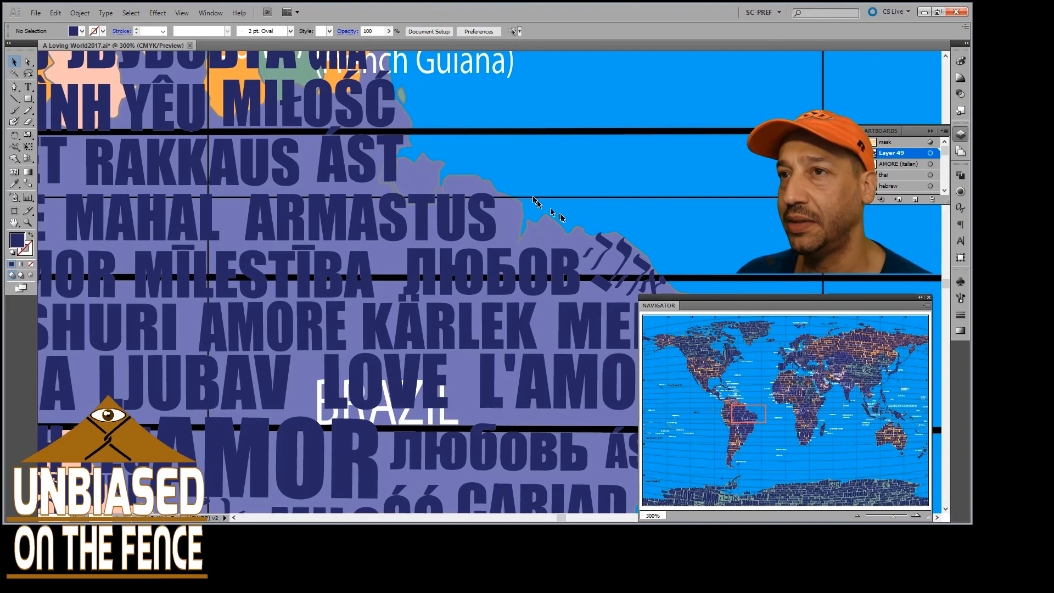
pyautogui.scroll(1, 482, 209)
pyautogui.scroll(-5, 434, 231)
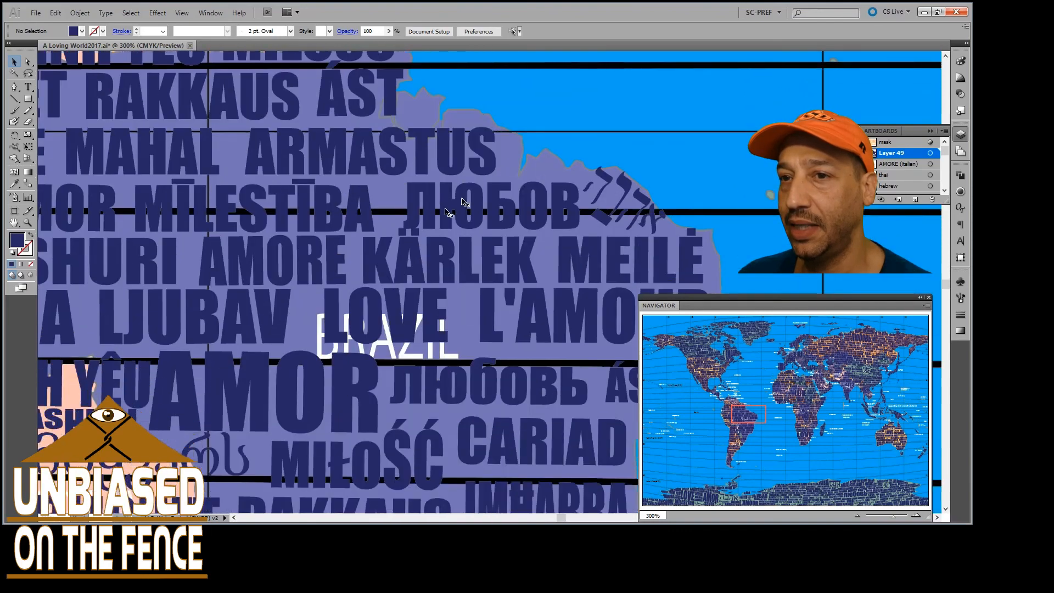
pyautogui.hscroll(-5, 415, 240)
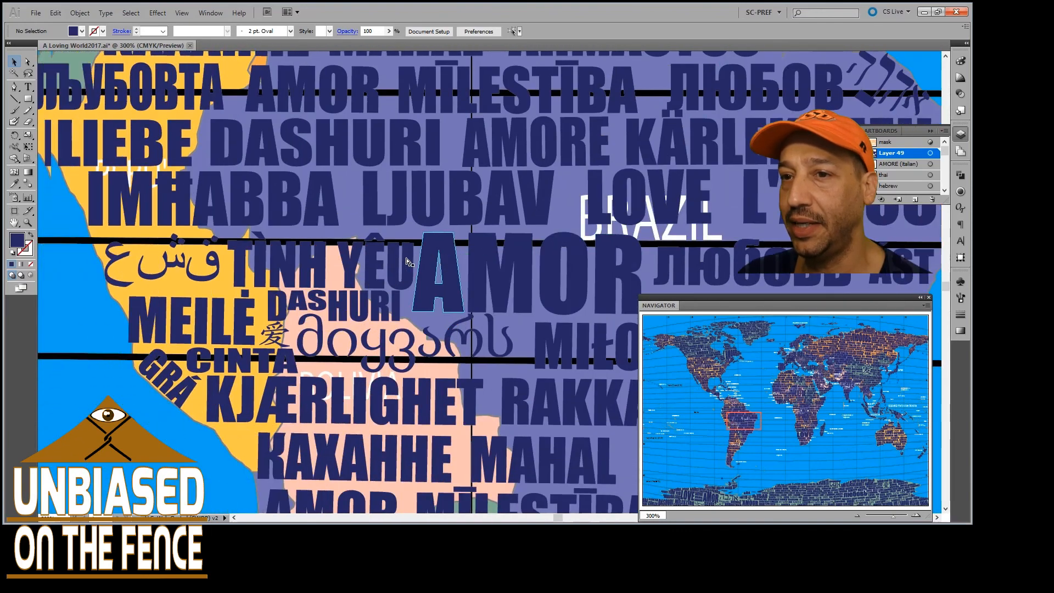
# Examine the words down Chile and Argentina to LÁSKA and MEILĖ, the southern tip and AMOR on the Falkland Islands
pyautogui.scroll(-6, 353, 257)
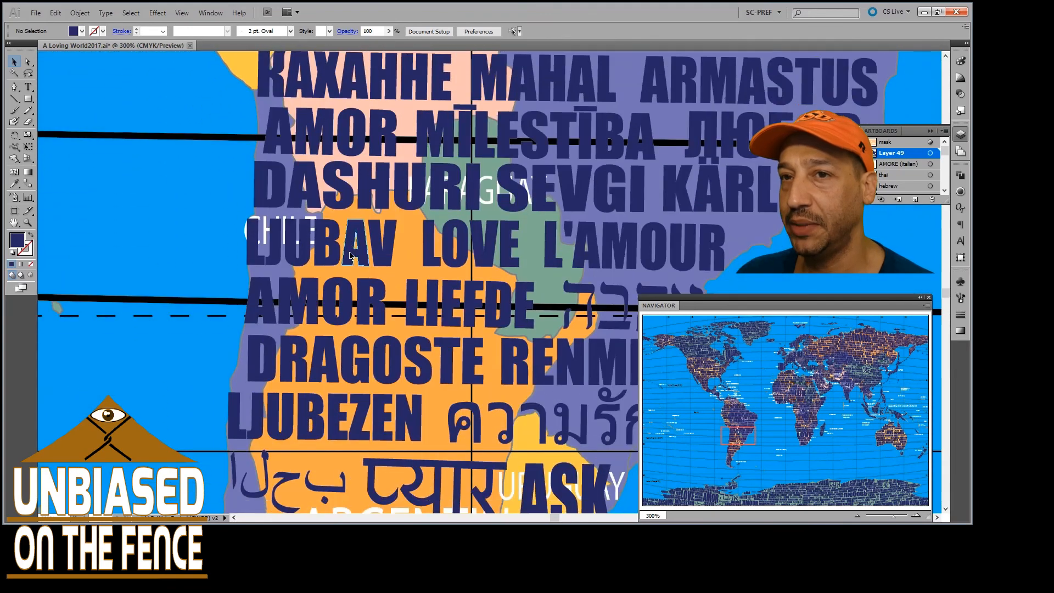
pyautogui.hscroll(-3, 332, 265)
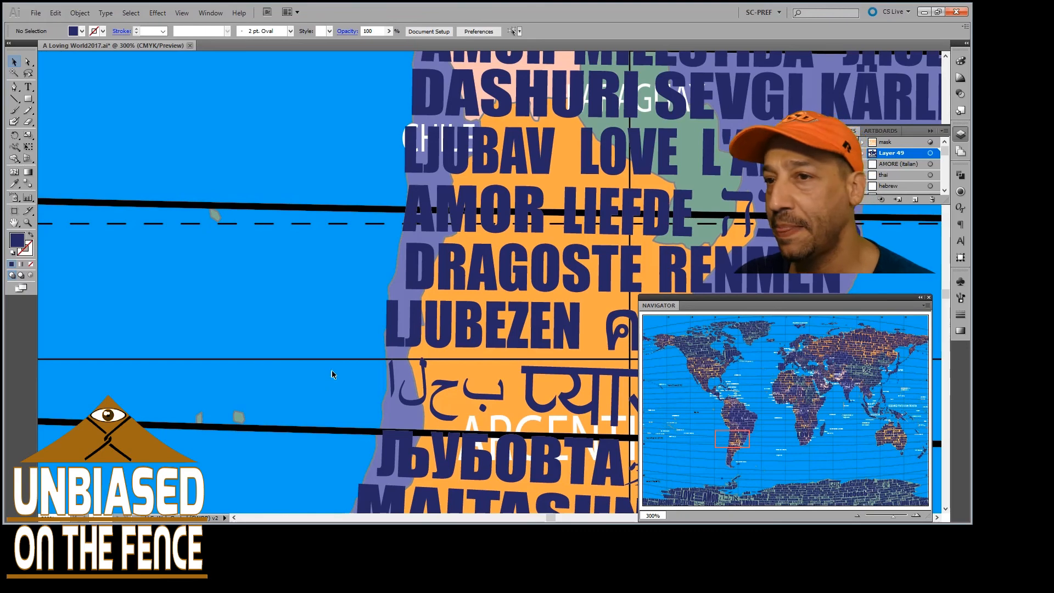
pyautogui.scroll(-5, 331, 370)
pyautogui.scroll(-3, 324, 338)
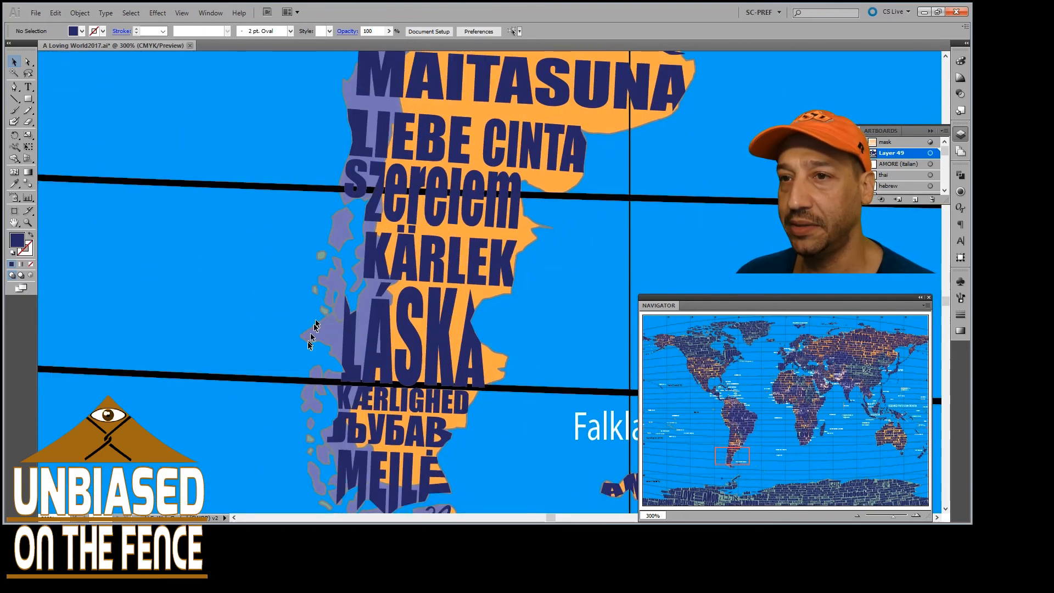
pyautogui.scroll(-3, 290, 296)
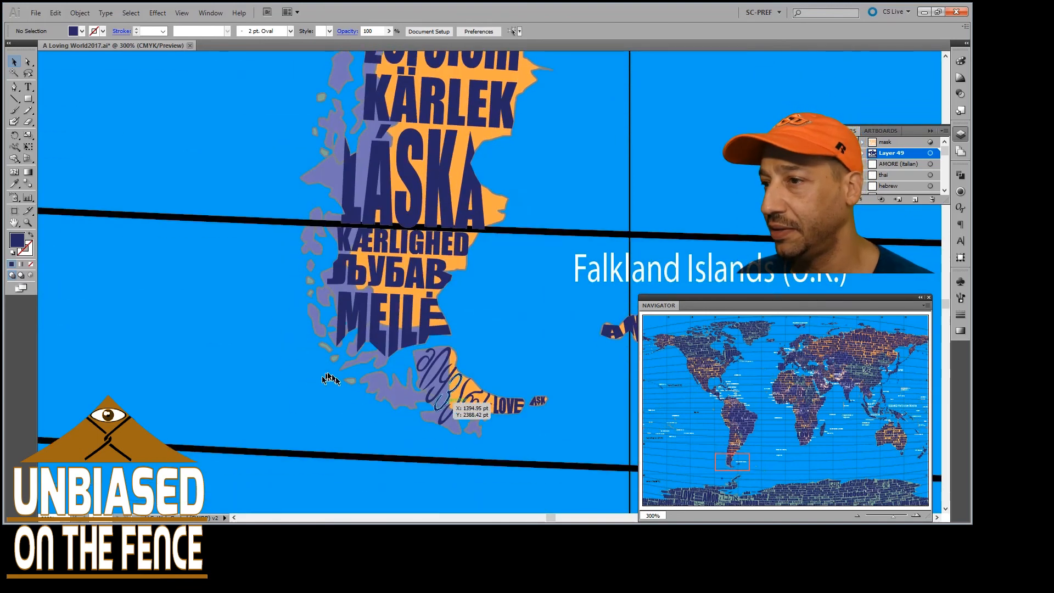
pyautogui.hscroll(6, 329, 379)
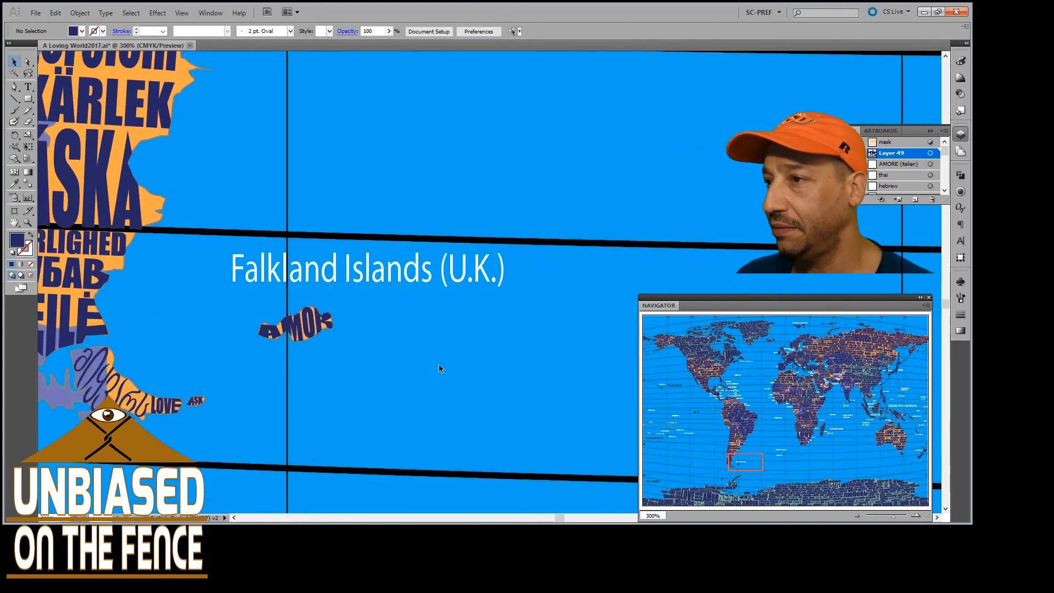
pyautogui.scroll(2, 401, 348)
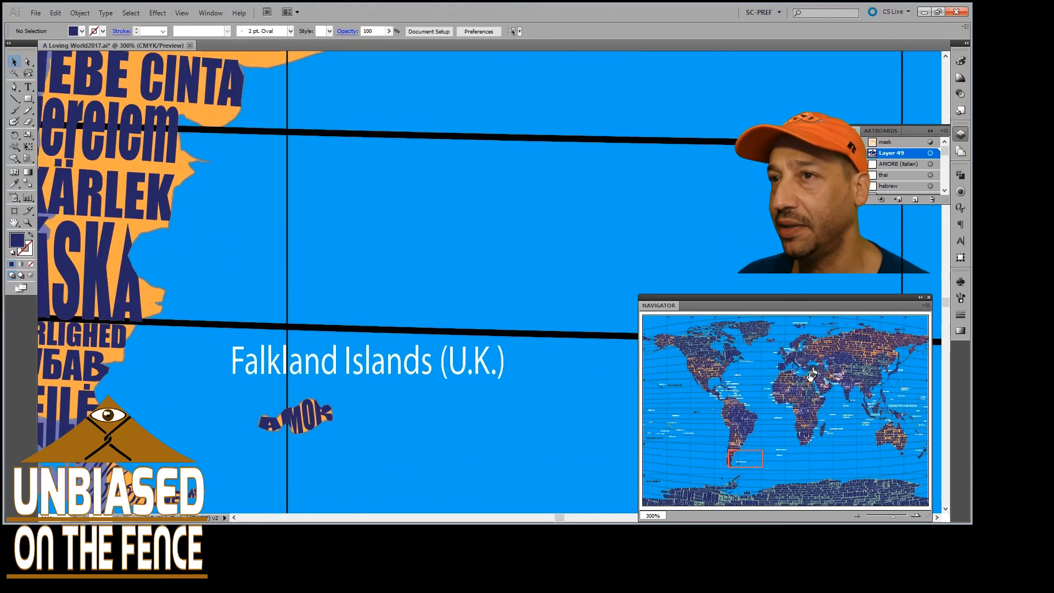
# Go to the Mediterranean and examine AMORE on Italy, MIŁOŚĆ on Sicily and the words on neighbouring coasts and islands
pyautogui.click(812, 374)
pyautogui.click(807, 377)
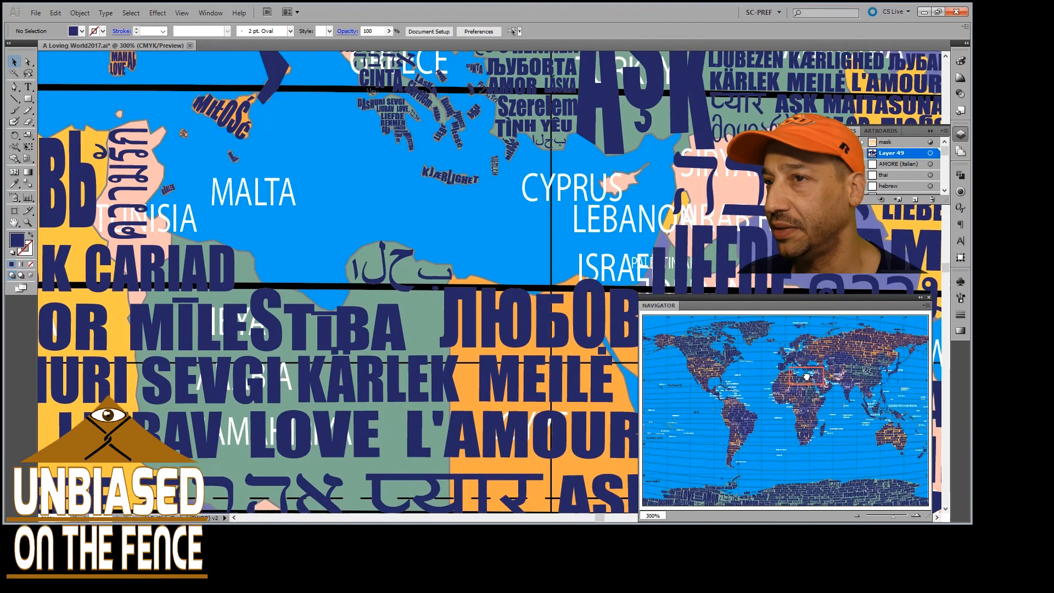
pyautogui.moveTo(807, 377); pyautogui.dragTo(796, 366)
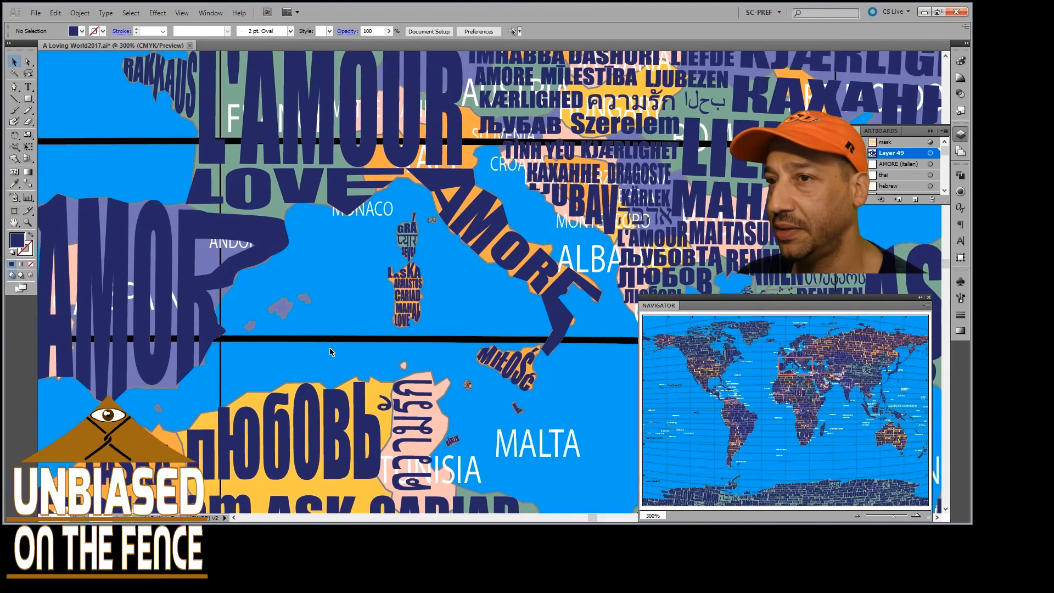
pyautogui.scroll(-3, 487, 285)
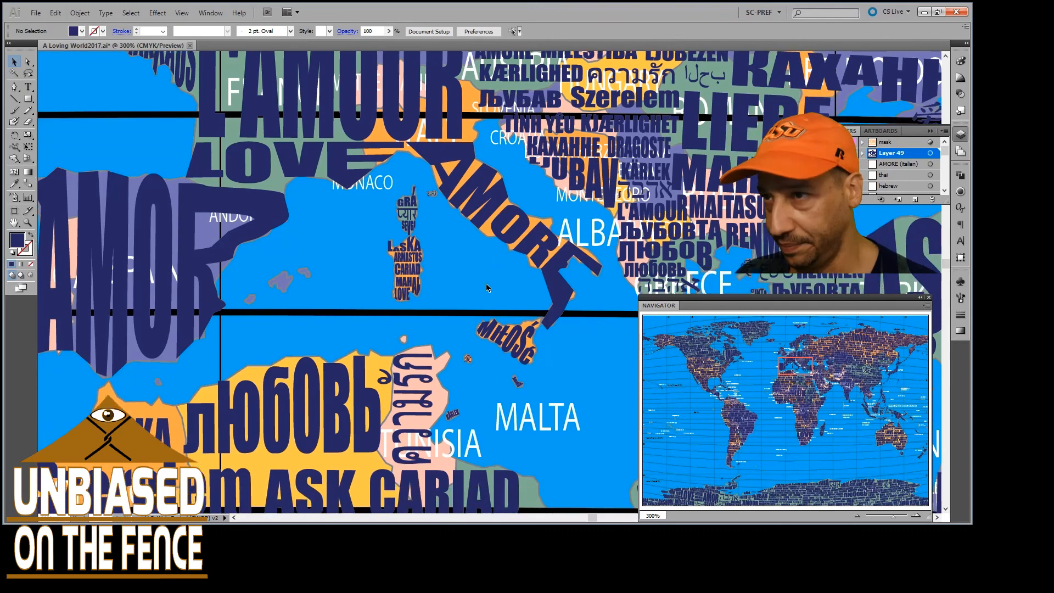
pyautogui.hscroll(3, 467, 229)
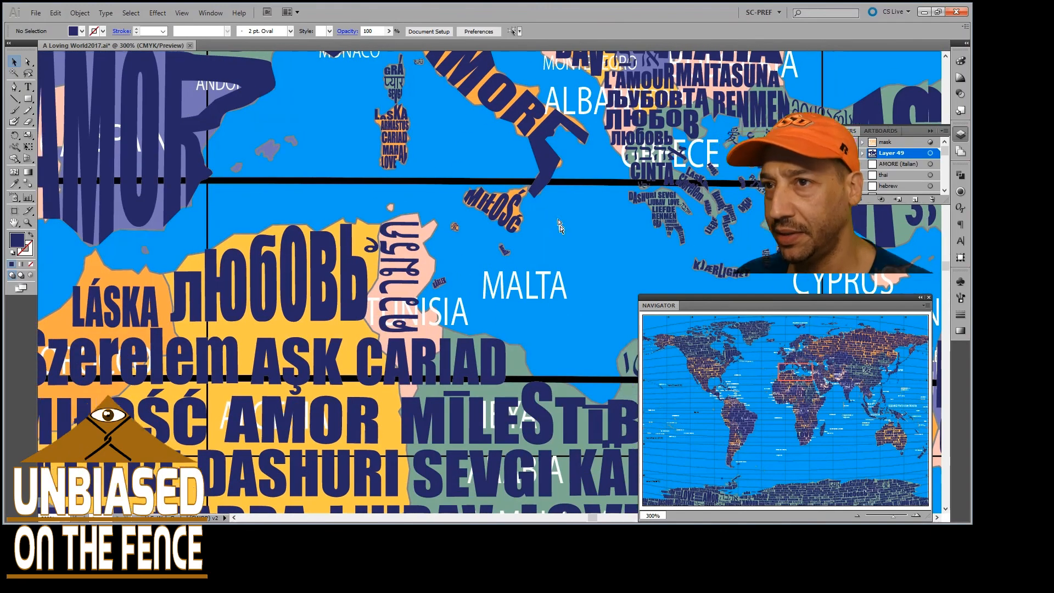
pyautogui.scroll(3, 508, 252)
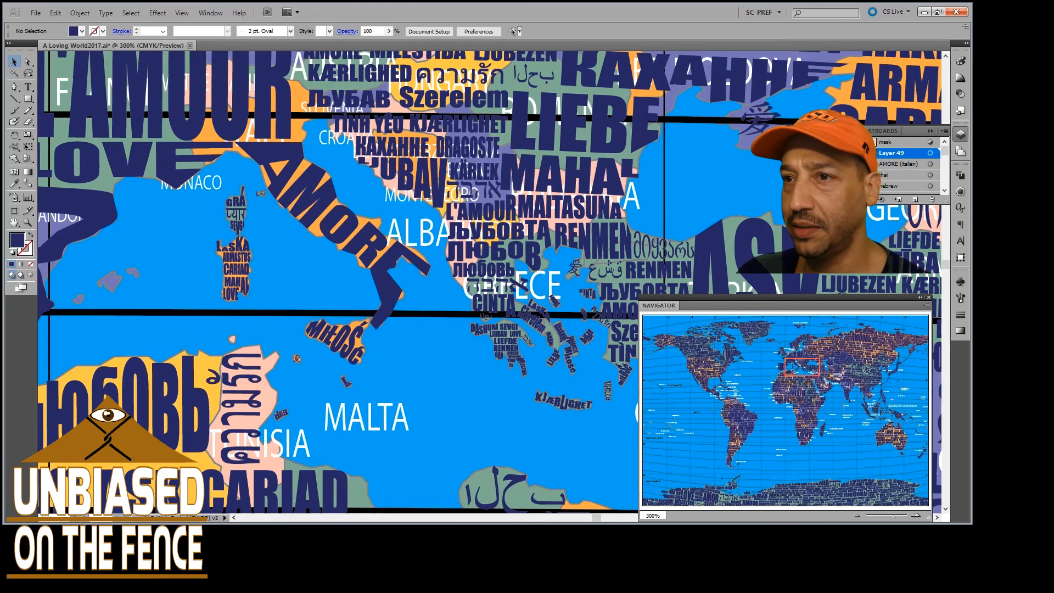
# Hide the love-word lettering to view the bare country map around Italy and Greece, and show it again
pyautogui.click(837, 142)
pyautogui.click(837, 142)
pyautogui.click(837, 142)
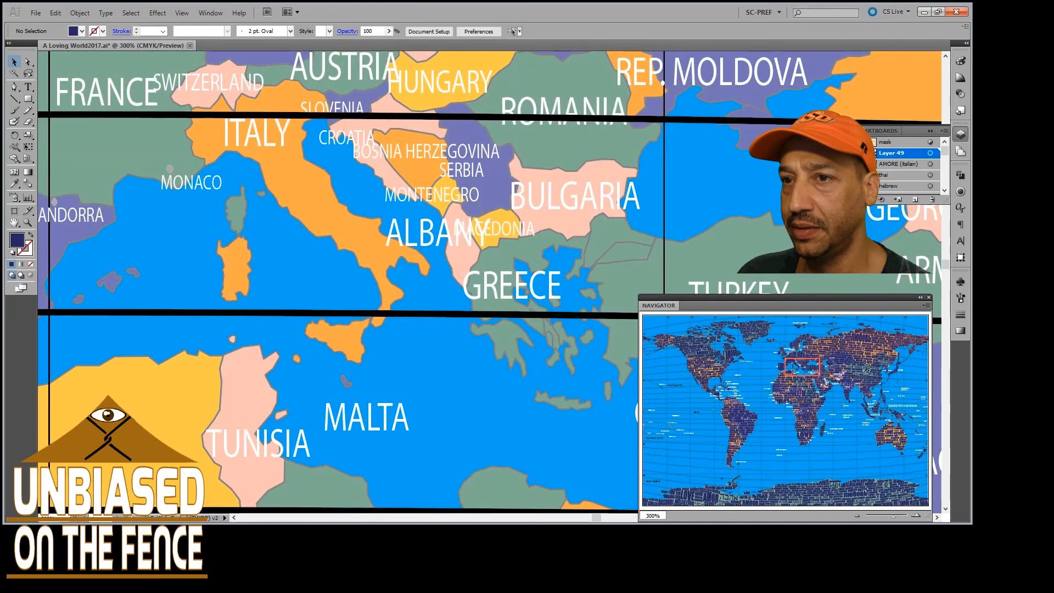
pyautogui.click(837, 152)
pyautogui.click(837, 152)
pyautogui.click(837, 153)
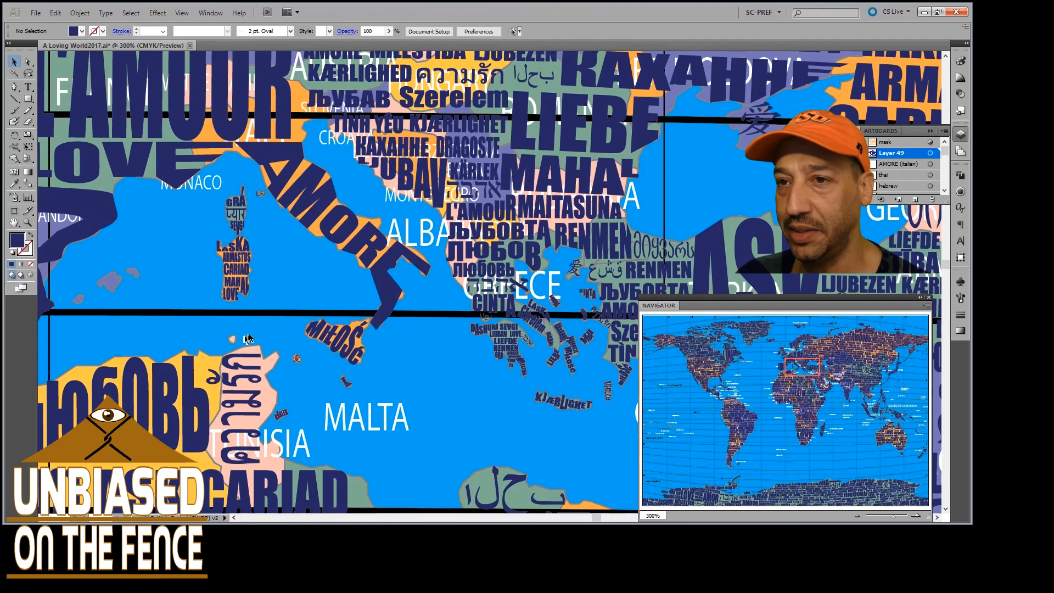
# Examine up close the 爱 character fitted to the tiny island between Tunisia and Sicily
pyautogui.scroll(-2, 263, 329)
pyautogui.scroll(6, 301, 308)
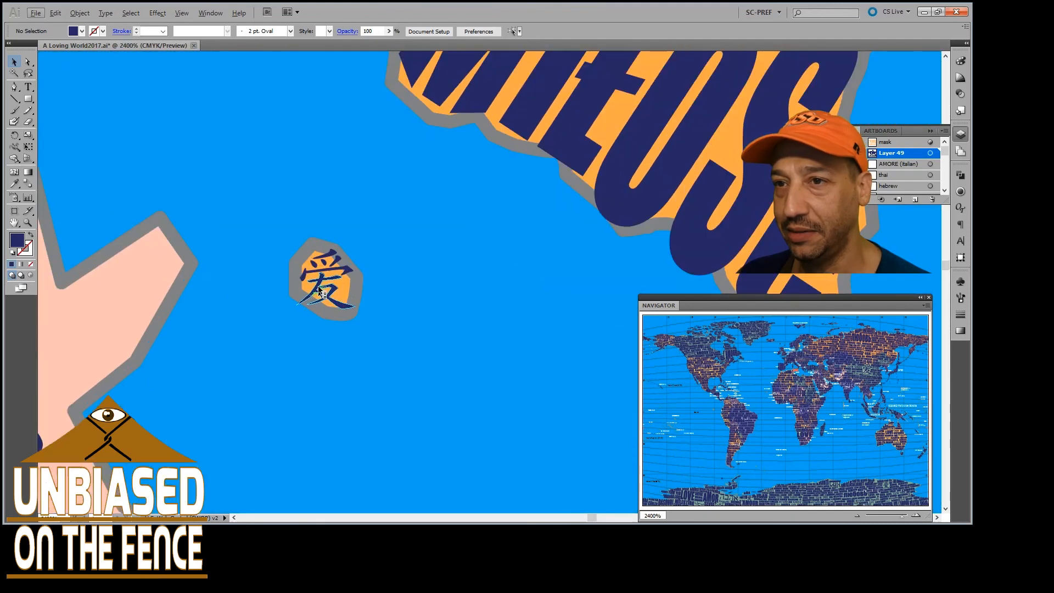
pyautogui.scroll(-3, 356, 286)
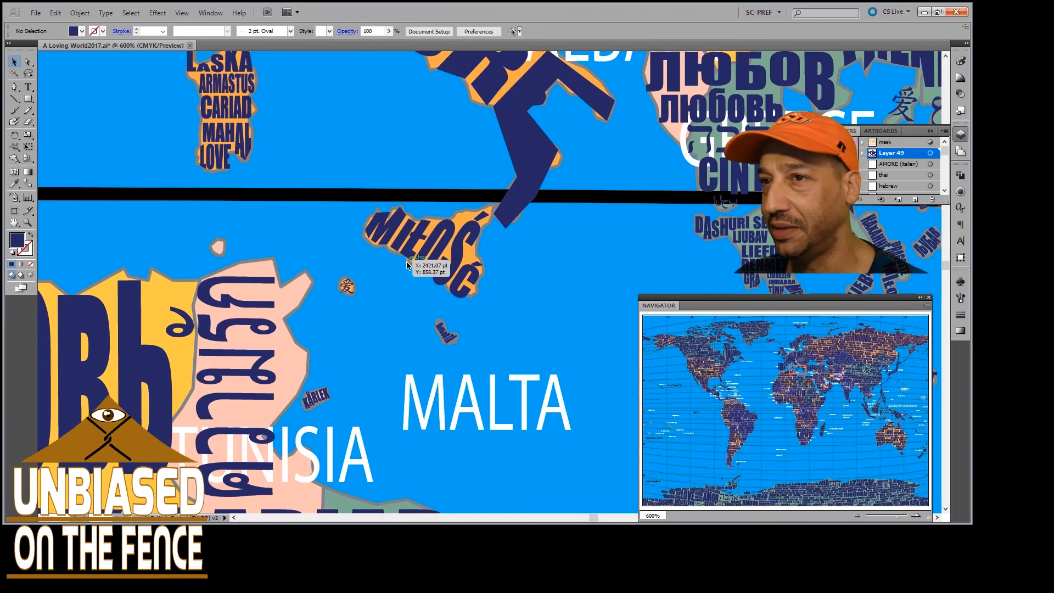
# Examine the small words shaped to Greece, the Aegean islands and western Turkey, including KJÆRLIGHET on Crete
pyautogui.hscroll(10, 406, 262)
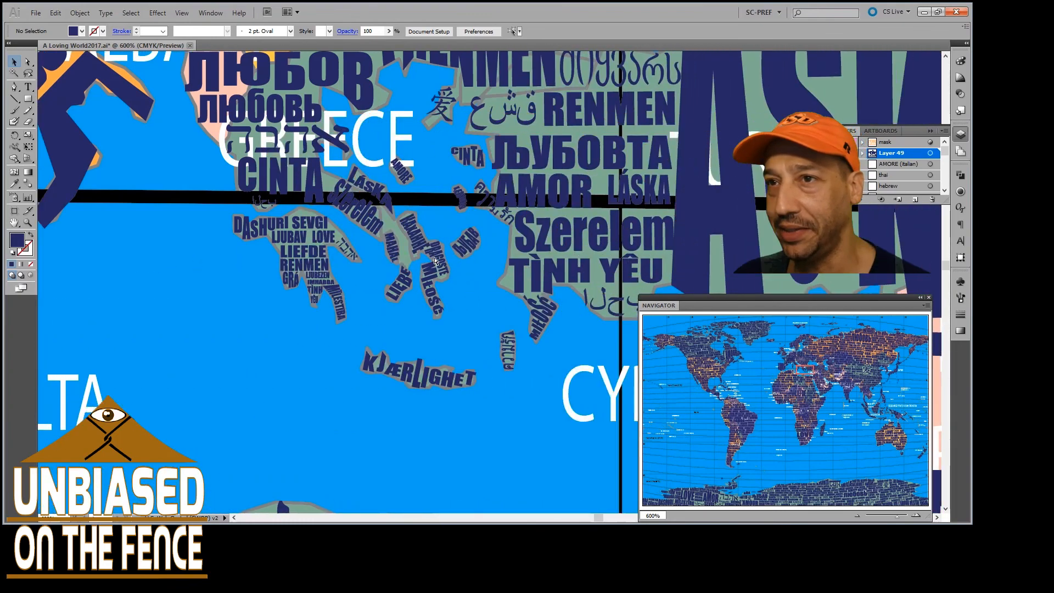
pyautogui.hscroll(3, 435, 260)
pyautogui.scroll(5, 407, 264)
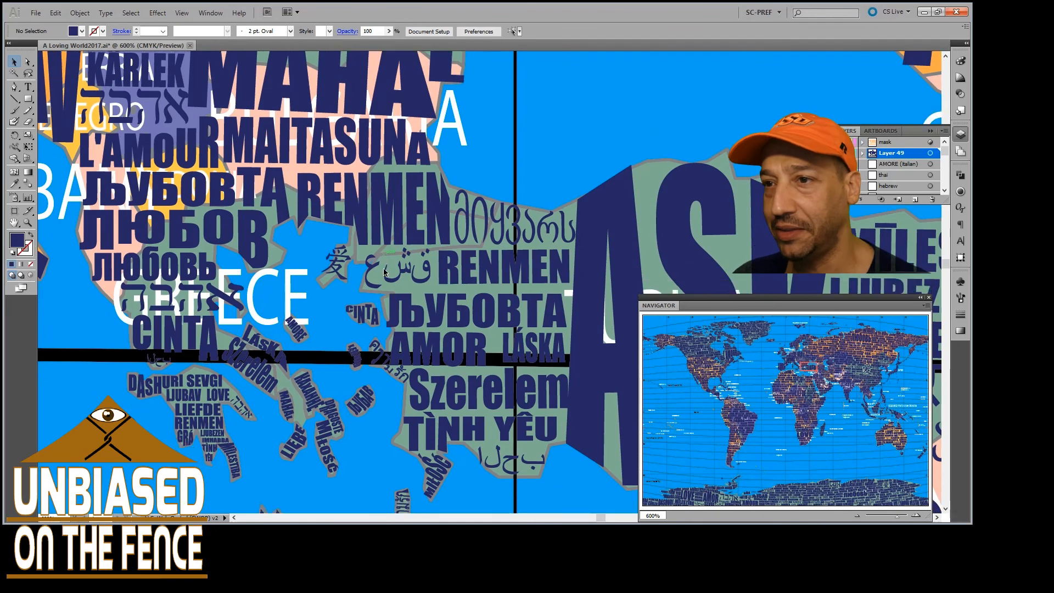
pyautogui.scroll(-5, 384, 268)
pyautogui.hscroll(4, 383, 268)
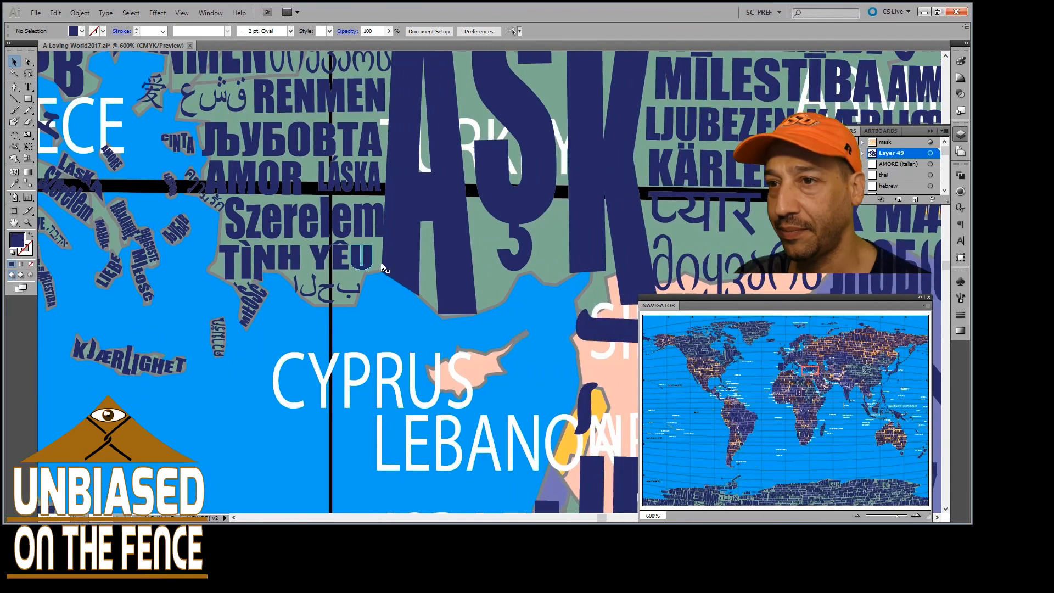
# Examine the Hebrew word over Syria and Iraq, LIEFDE below it, and the island of Cyprus without lettering
pyautogui.hscroll(6, 383, 268)
pyautogui.scroll(-2, 351, 295)
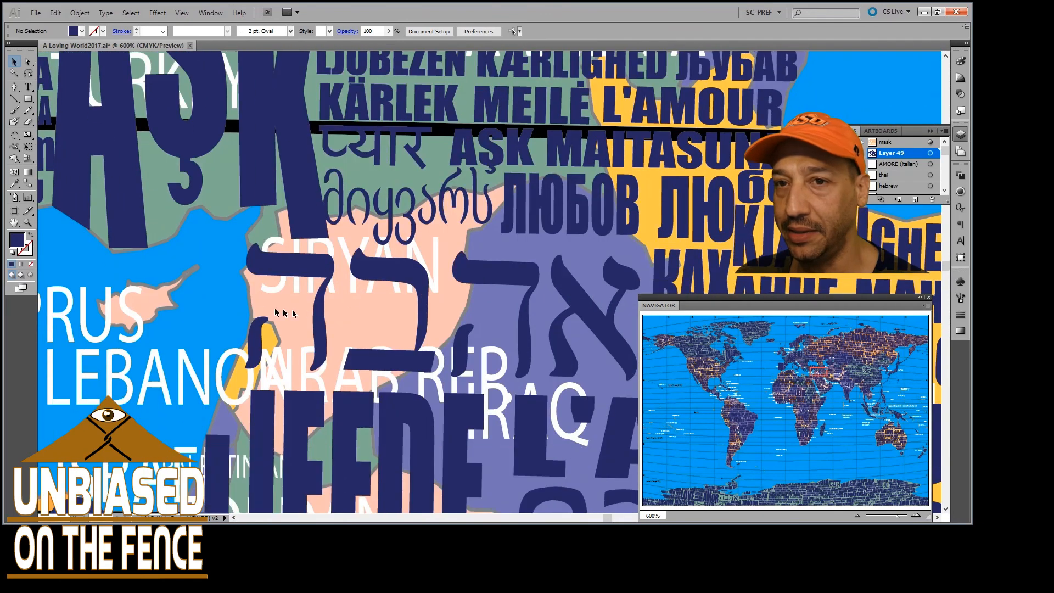
pyautogui.hscroll(-4, 164, 302)
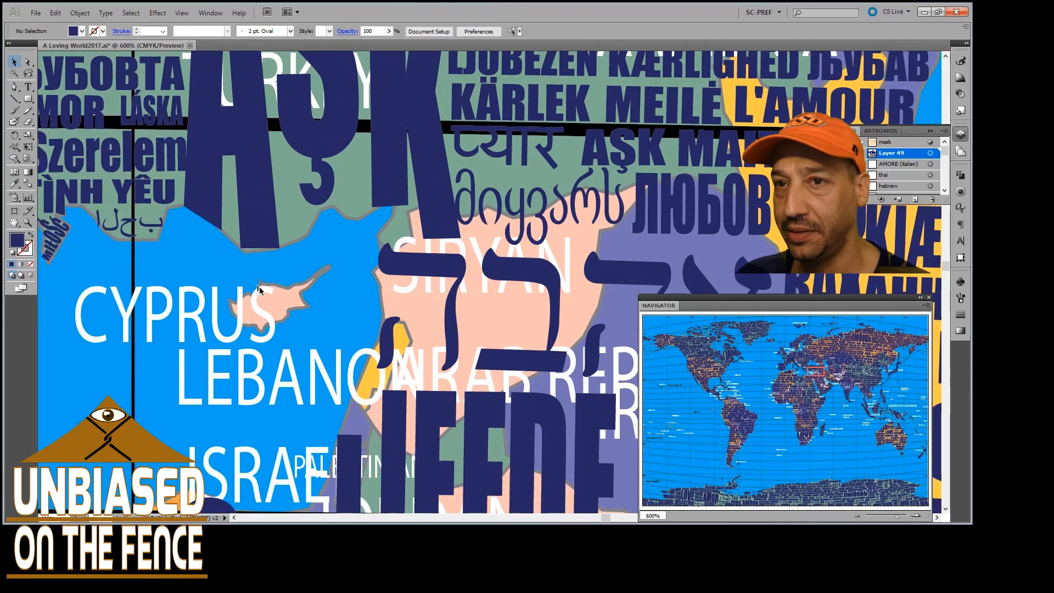
pyautogui.scroll(-2, 259, 290)
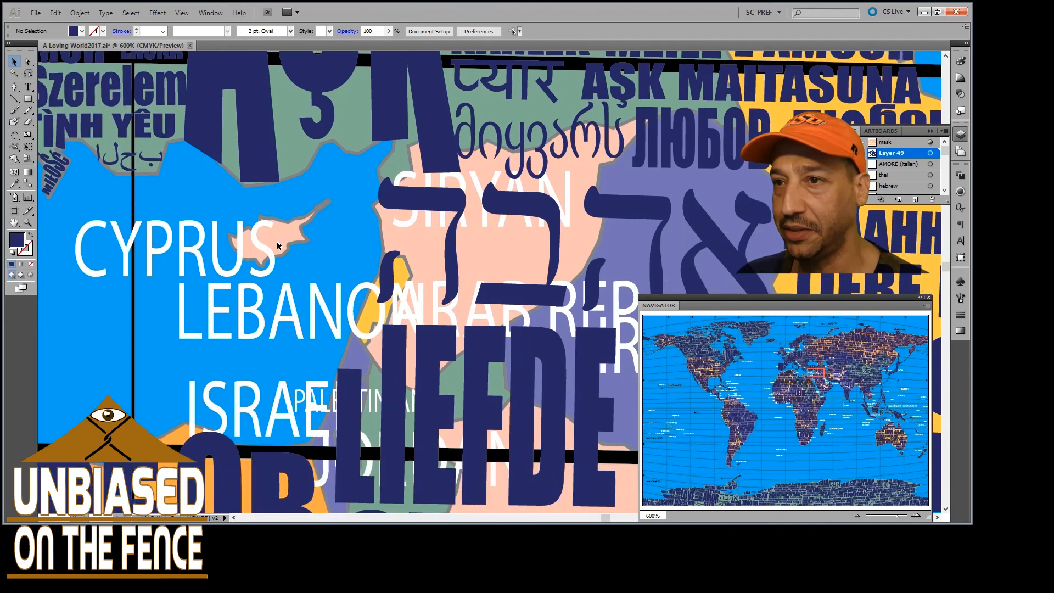
# Examine the words from Israel and Egypt across the Arabian Peninsula to India, Sri Lanka and the Maldives
pyautogui.scroll(-2, 277, 241)
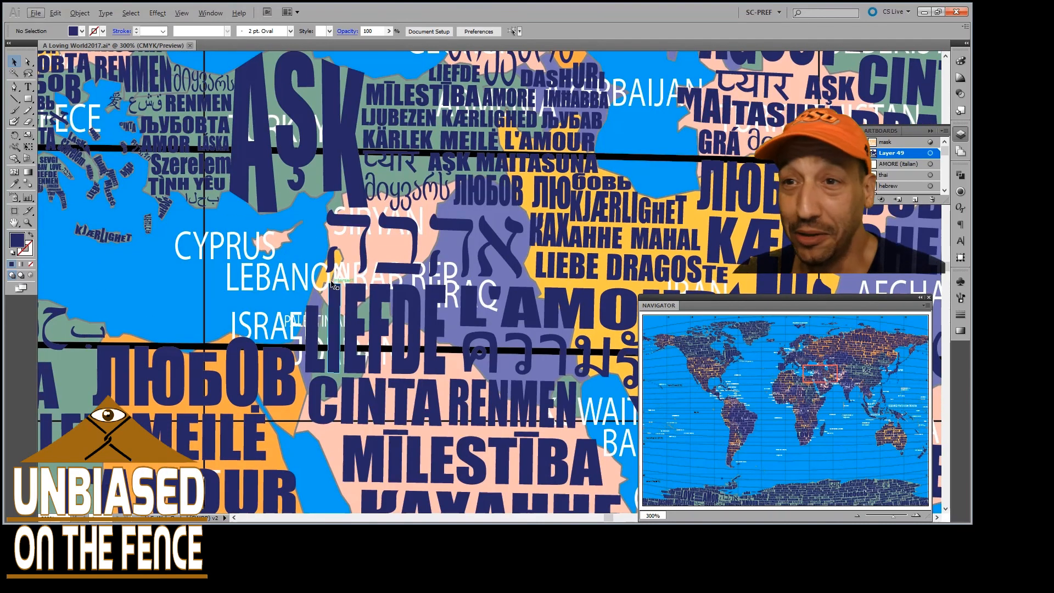
pyautogui.scroll(-2, 280, 325)
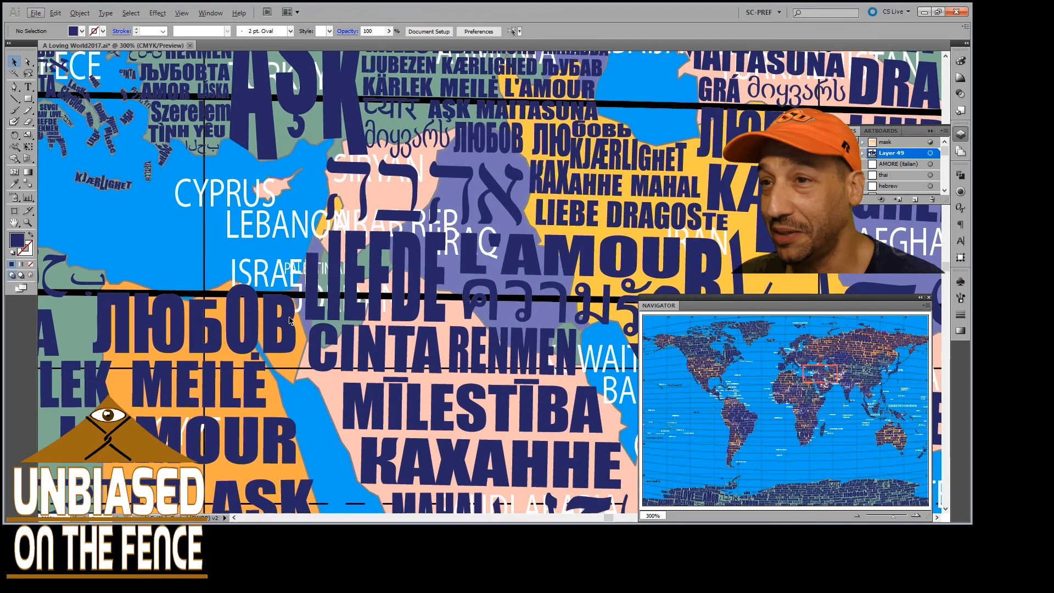
pyautogui.scroll(-3, 307, 308)
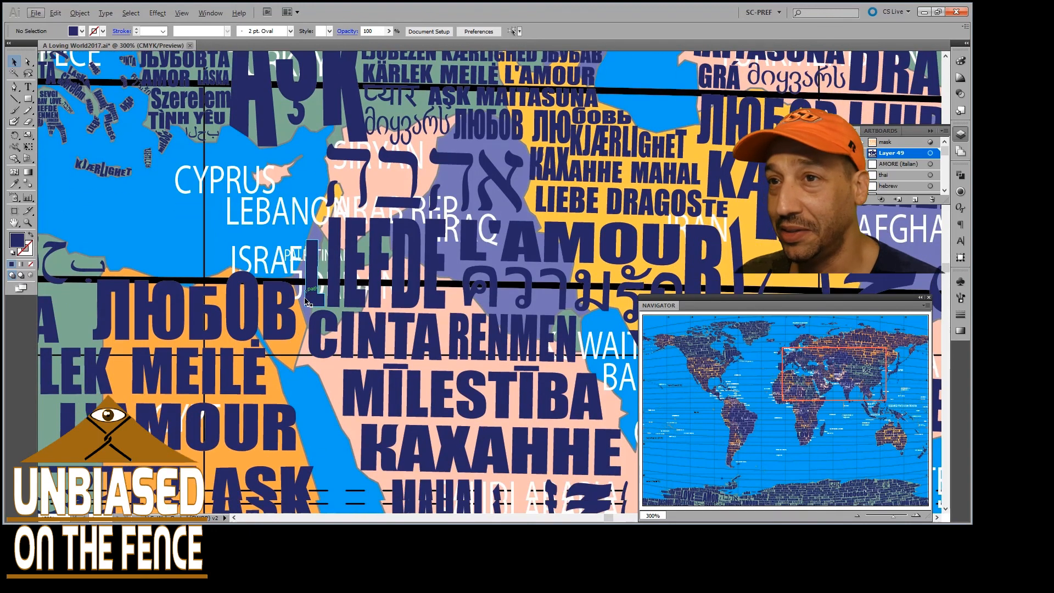
pyautogui.hscroll(8, 392, 277)
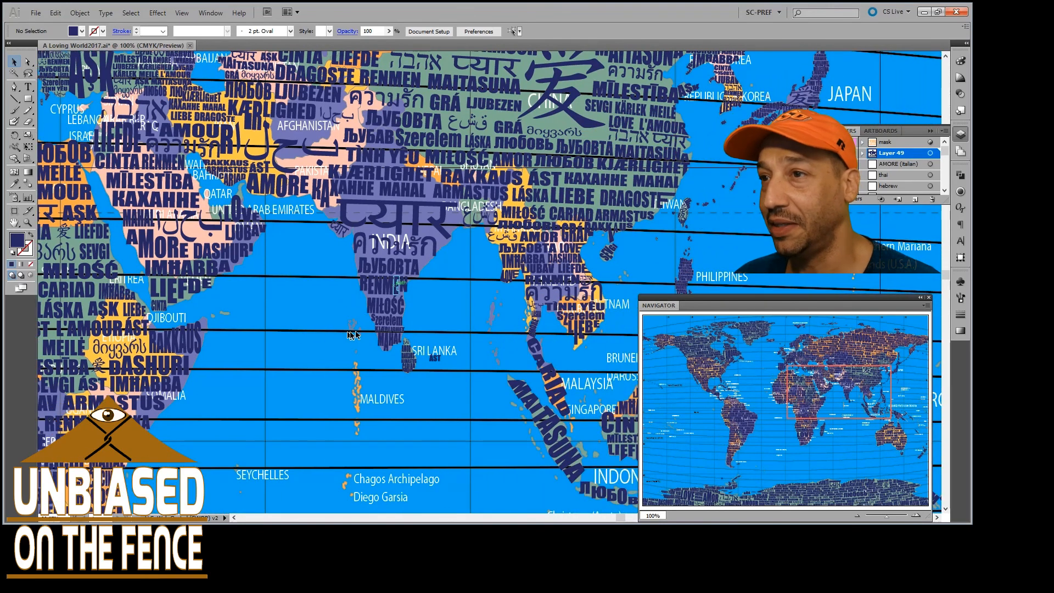
# Examine the lettering on southern India and Sri Lanka and the small islands of the Maldives, Chagos Archipelago and Seychelles
pyautogui.scroll(1, 352, 334)
pyautogui.hscroll(4, 413, 311)
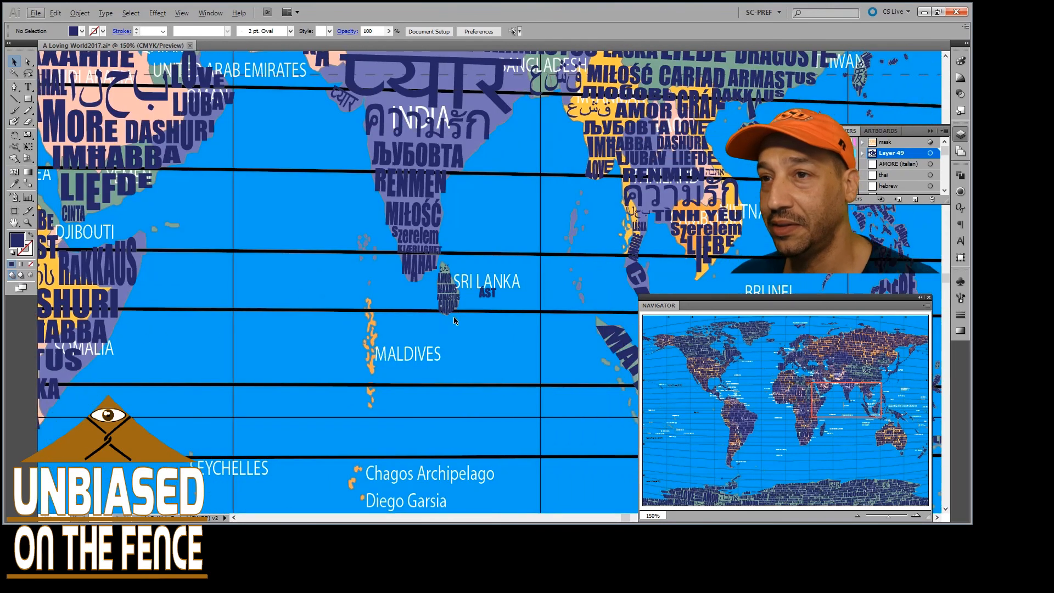
pyautogui.scroll(1, 414, 336)
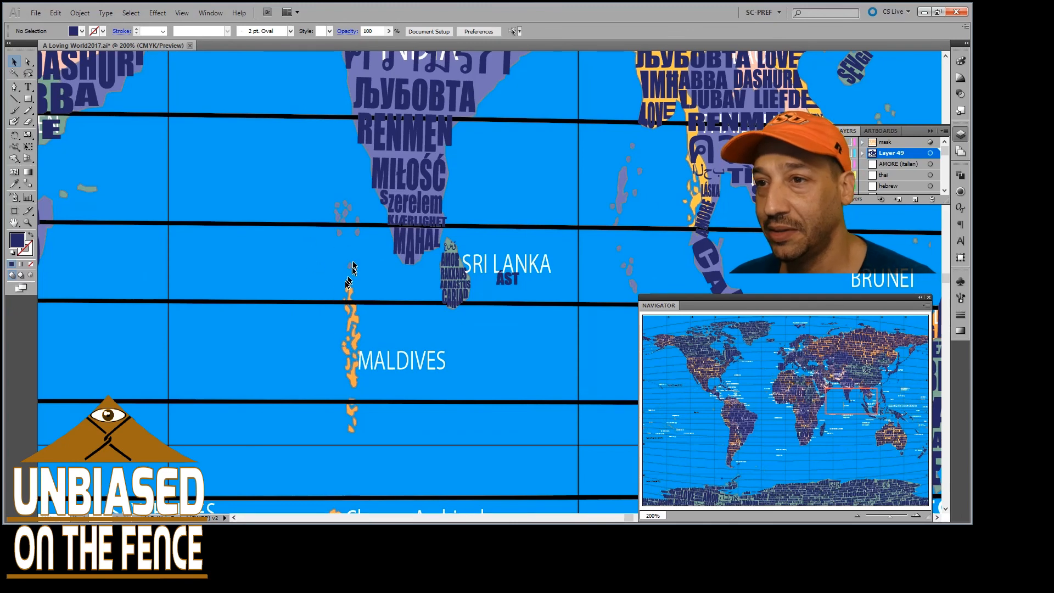
pyautogui.scroll(-3, 337, 356)
pyautogui.scroll(-3, 336, 352)
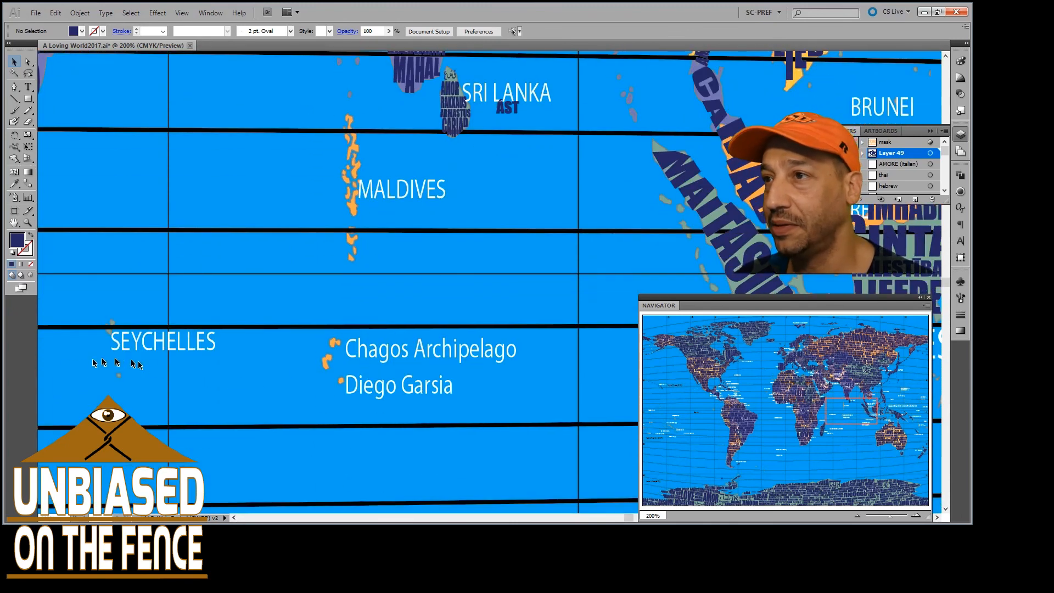
# Examine the words shaped to Malaysia, Sumatra, Java and Borneo, including CARIAD, MALTASUNA and CINTA
pyautogui.hscroll(5, 458, 229)
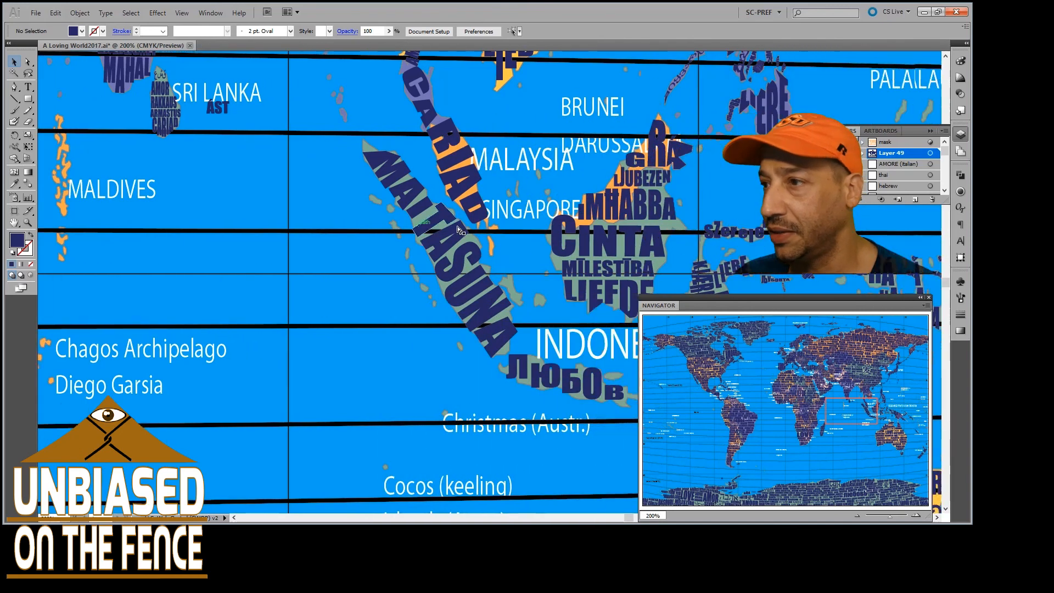
pyautogui.hscroll(4, 458, 229)
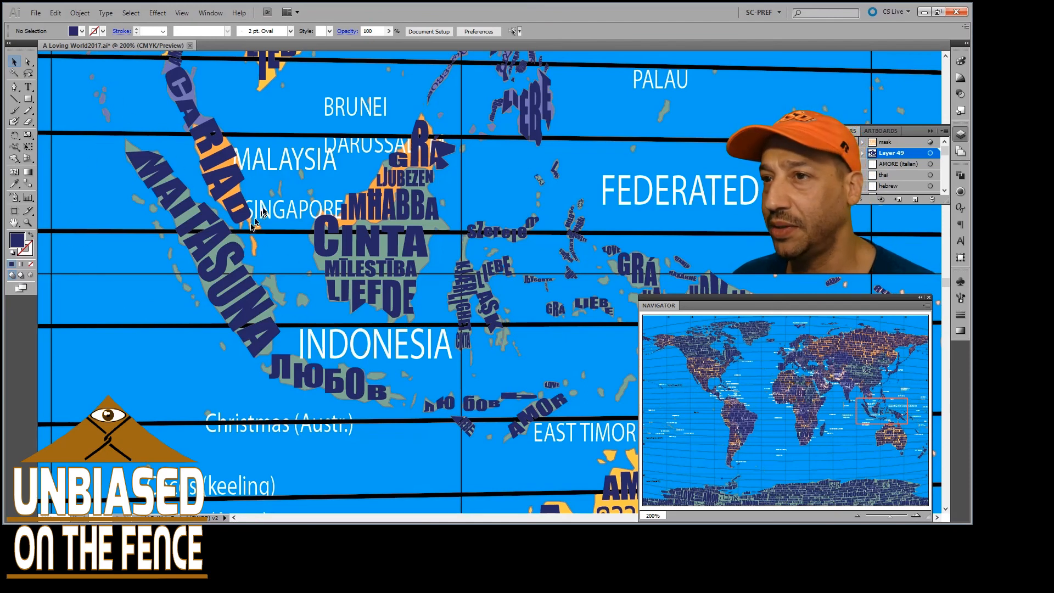
pyautogui.hscroll(2, 308, 186)
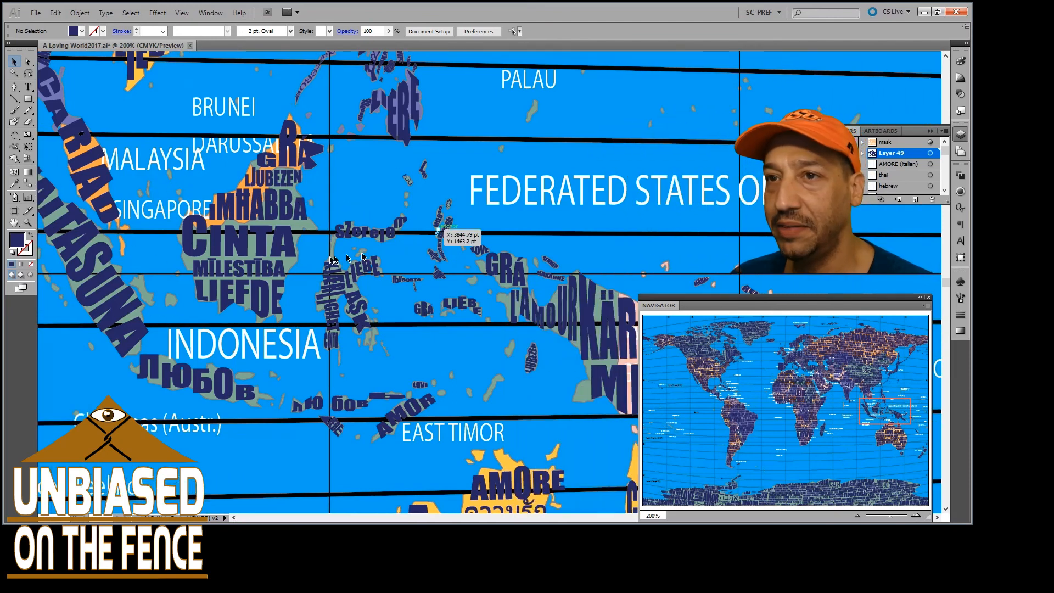
# Examine at 400% the small words bent to the Indonesian islands between Borneo, New Guinea and East Timor
pyautogui.scroll(1, 325, 247)
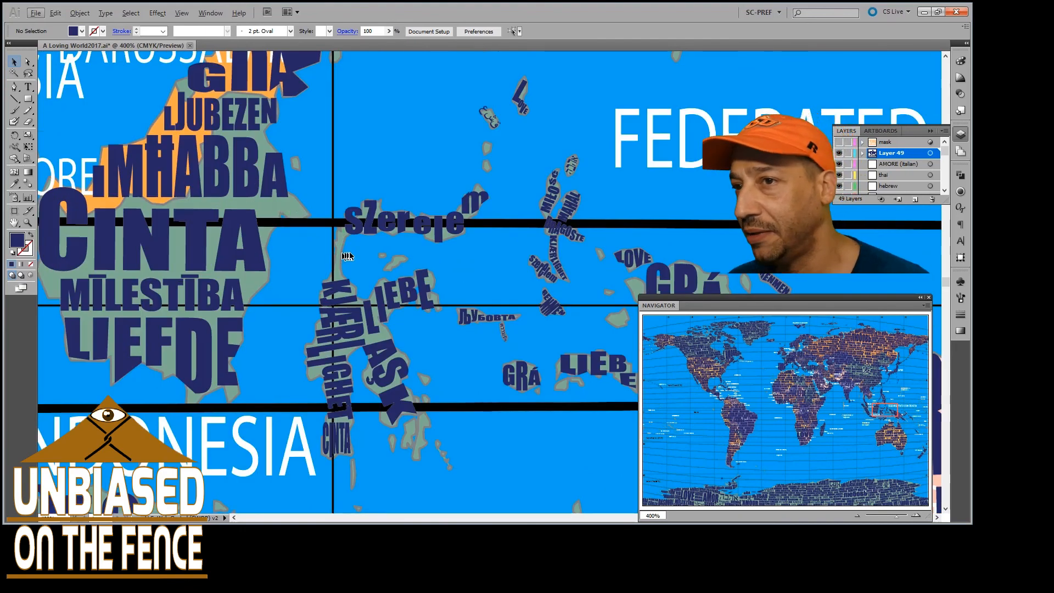
pyautogui.hscroll(3, 464, 315)
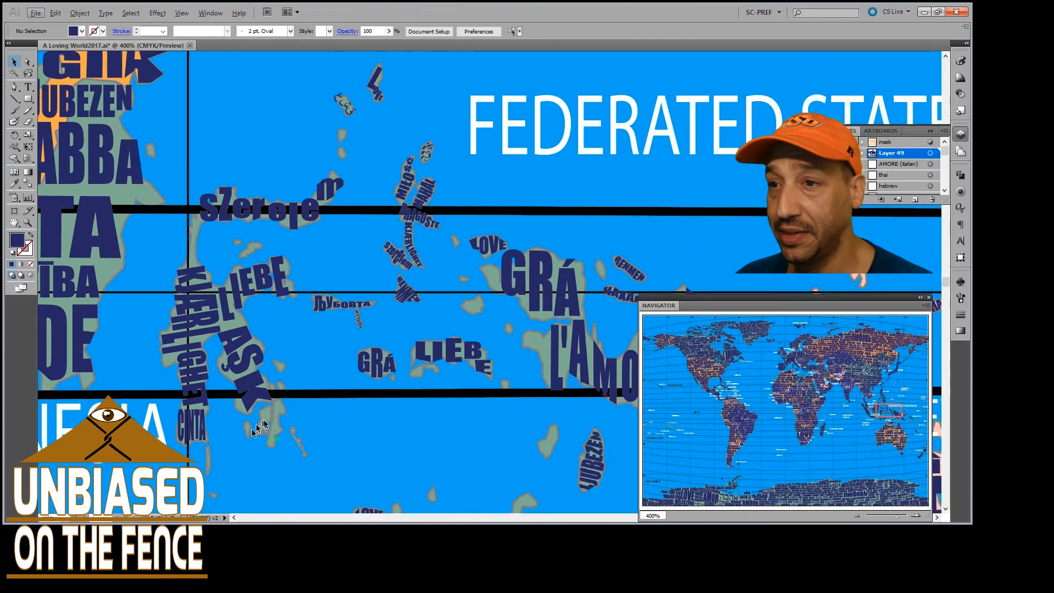
pyautogui.scroll(-3, 269, 411)
pyautogui.scroll(-3, 269, 412)
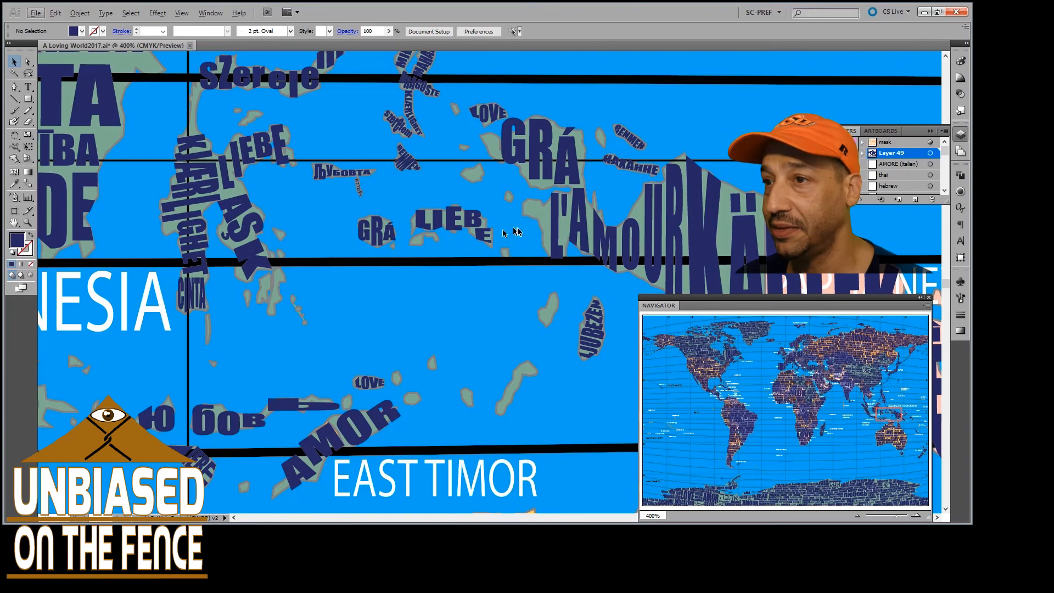
pyautogui.hscroll(5, 455, 291)
# Examine the words on New Guinea, northern Australia, the Solomon Islands and New Caledonia
pyautogui.scroll(-3, 455, 291)
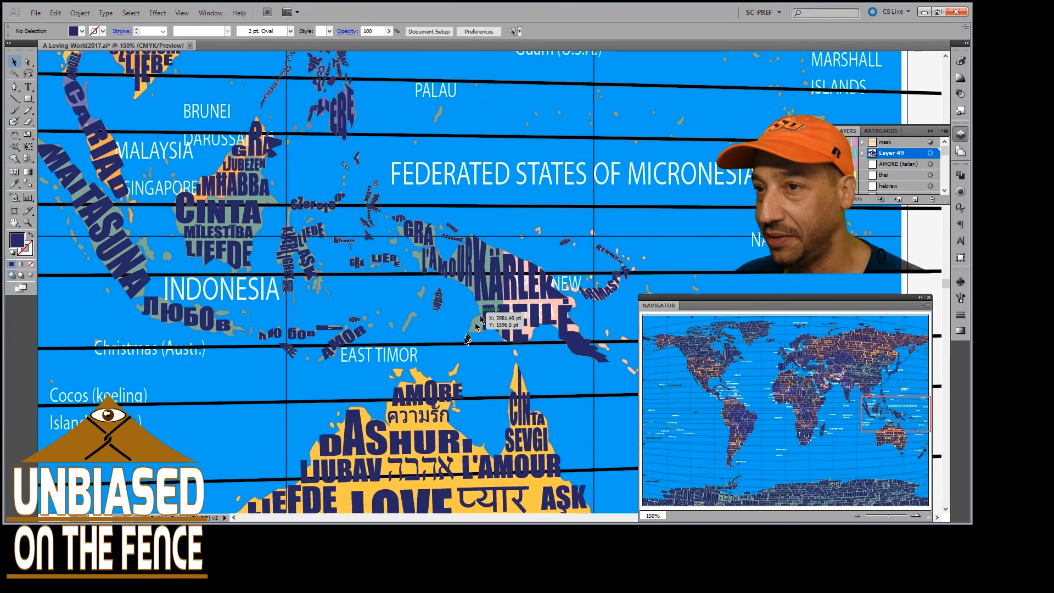
pyautogui.scroll(-2, 477, 335)
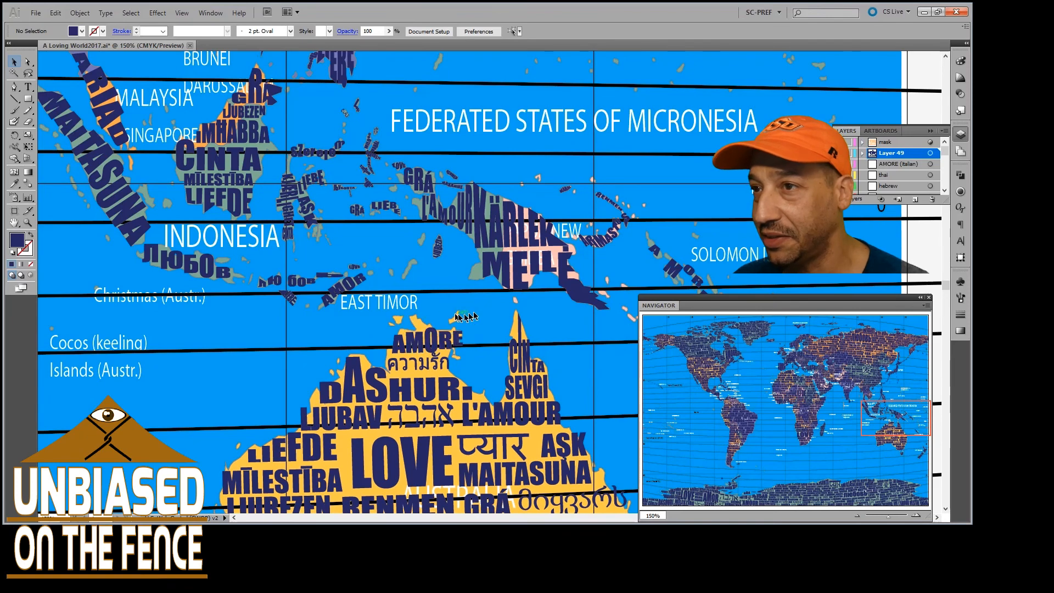
pyautogui.hscroll(5, 544, 319)
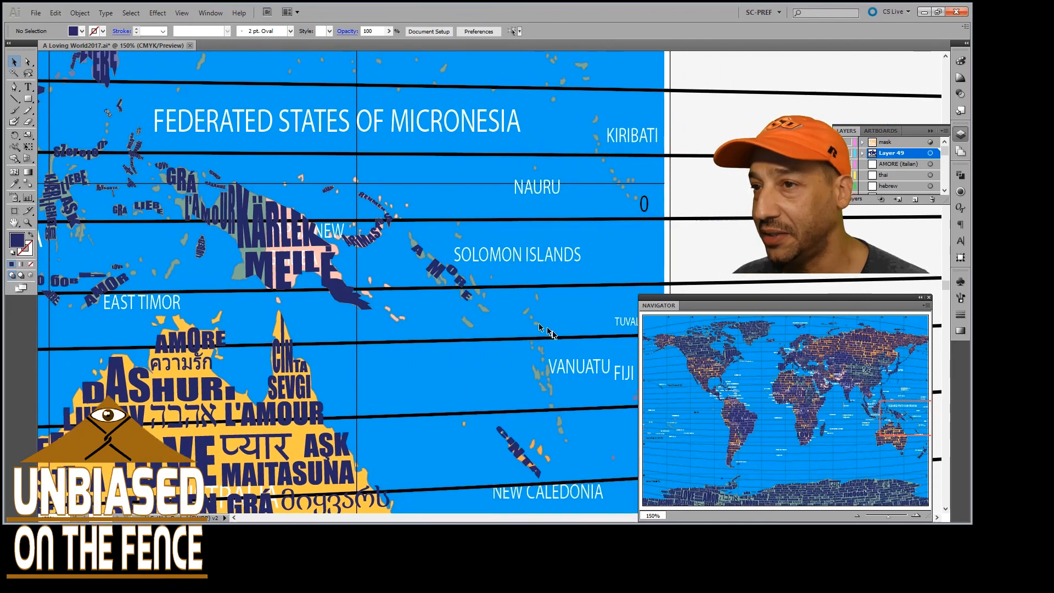
pyautogui.scroll(-3, 532, 326)
pyautogui.hscroll(3, 532, 326)
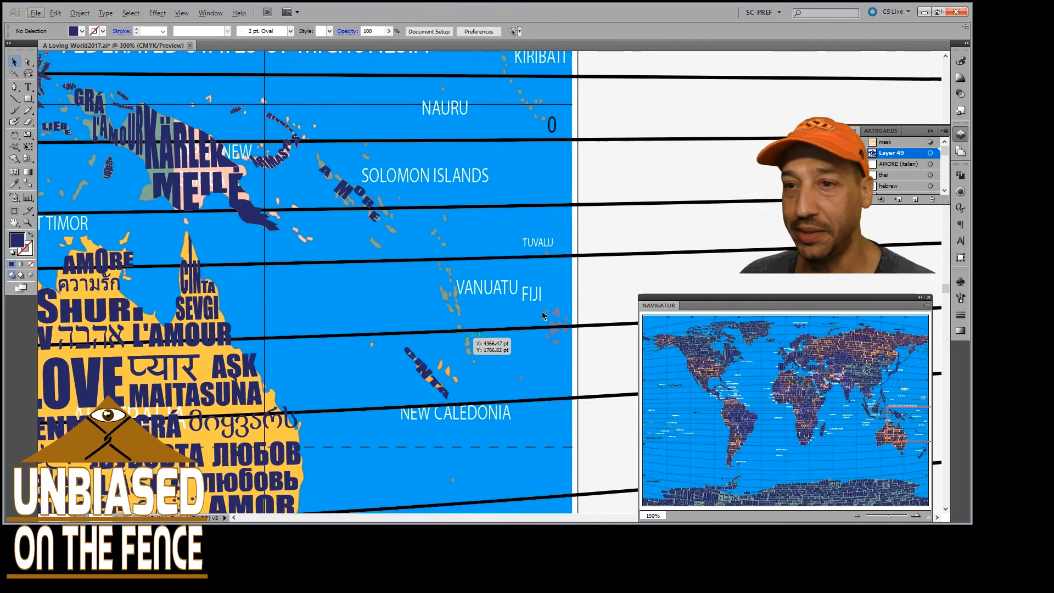
# Examine at 300% the Pacific islands from Fiji and Vanuatu north through Kiribati and the Marshall Islands to Guam and the Northern Marianas
pyautogui.scroll(2, 543, 316)
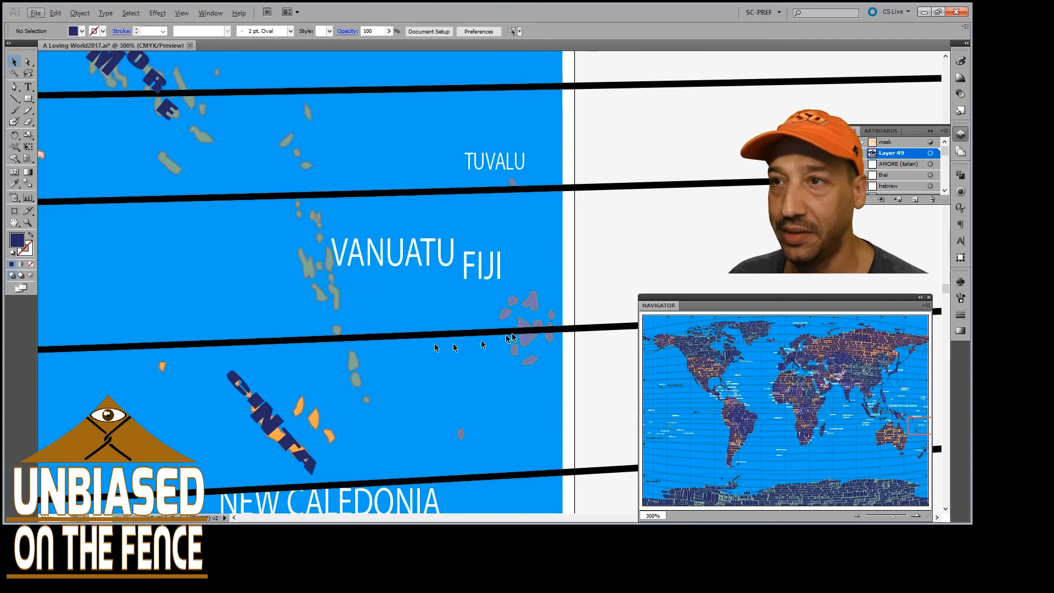
pyautogui.scroll(10, 542, 312)
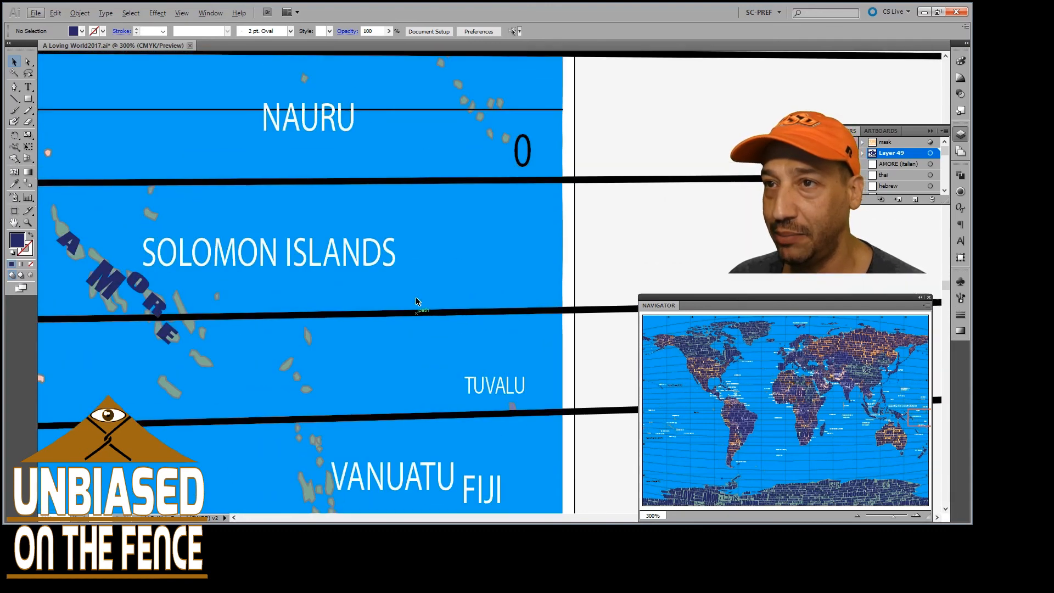
pyautogui.scroll(11, 459, 275)
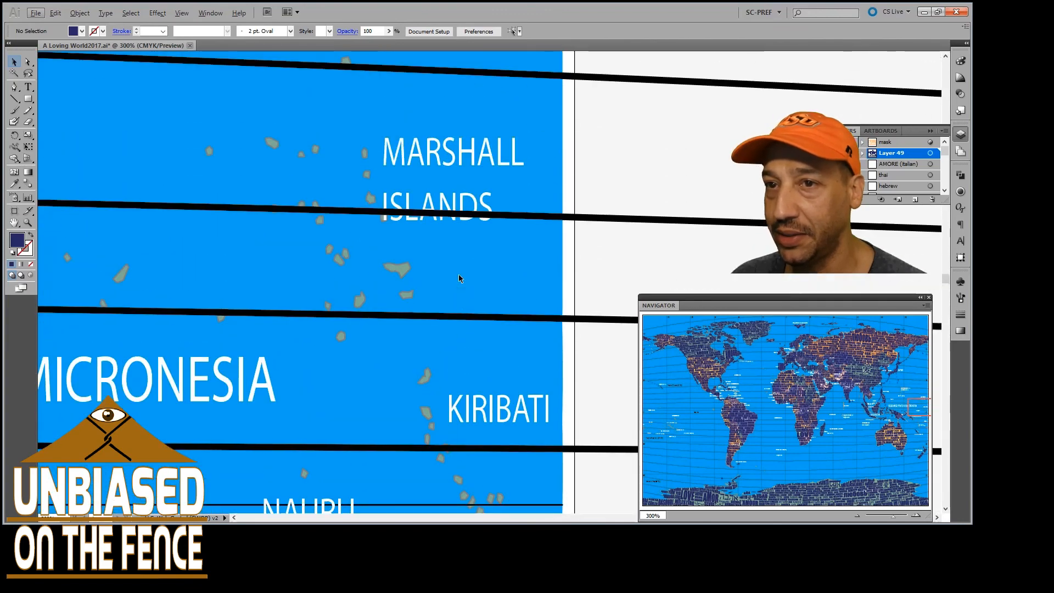
pyautogui.hscroll(-2, 460, 279)
pyautogui.hscroll(-1, 459, 275)
pyautogui.scroll(11, 459, 275)
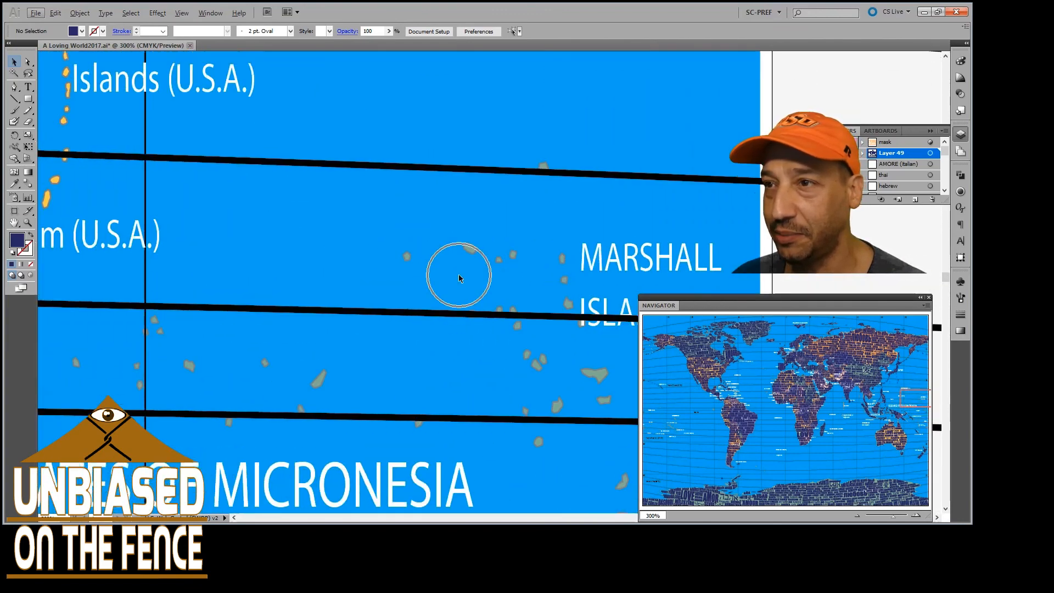
pyautogui.hscroll(-9, 459, 274)
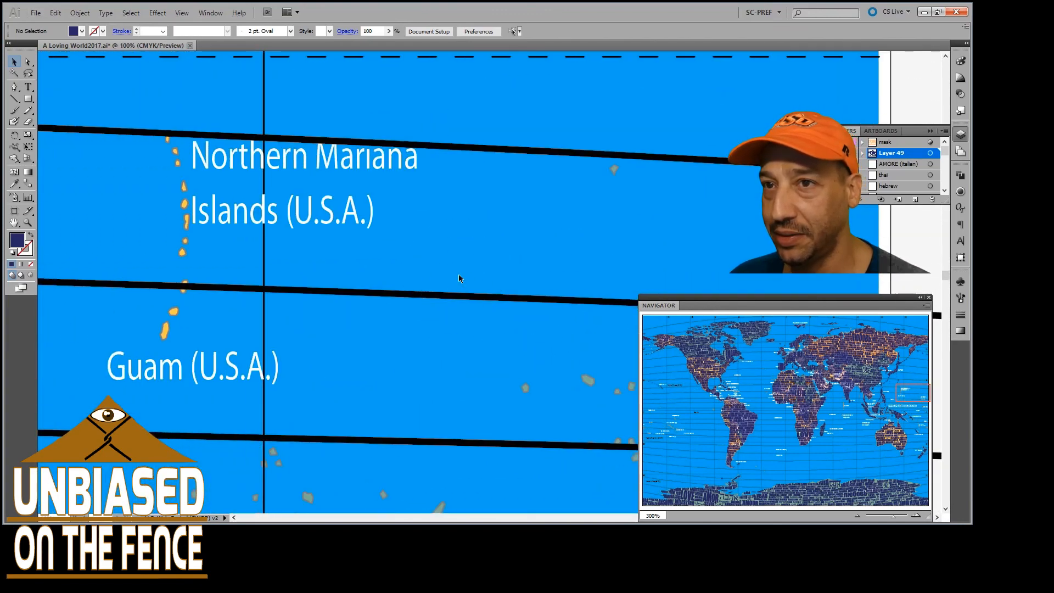
# Return the map to 100% and examine the lettering on Japan, Korea, Kamchatka and eastern Russia
pyautogui.hotkey('ctrl', '1')
pyautogui.scroll(8, 459, 278)
pyautogui.scroll(8, 459, 278)
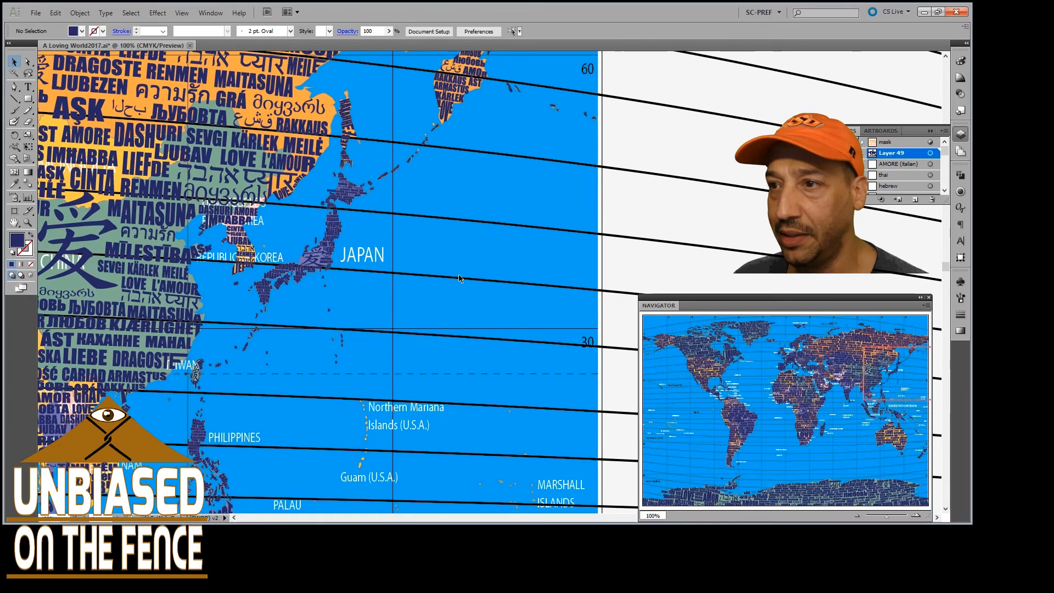
pyautogui.scroll(3, 459, 278)
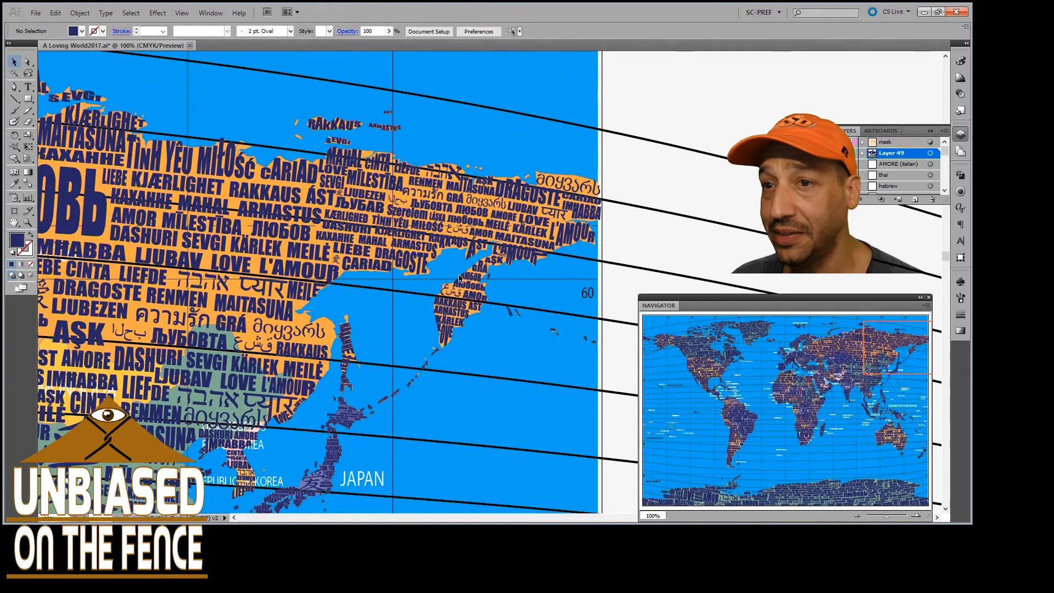
pyautogui.scroll(-16, 459, 278)
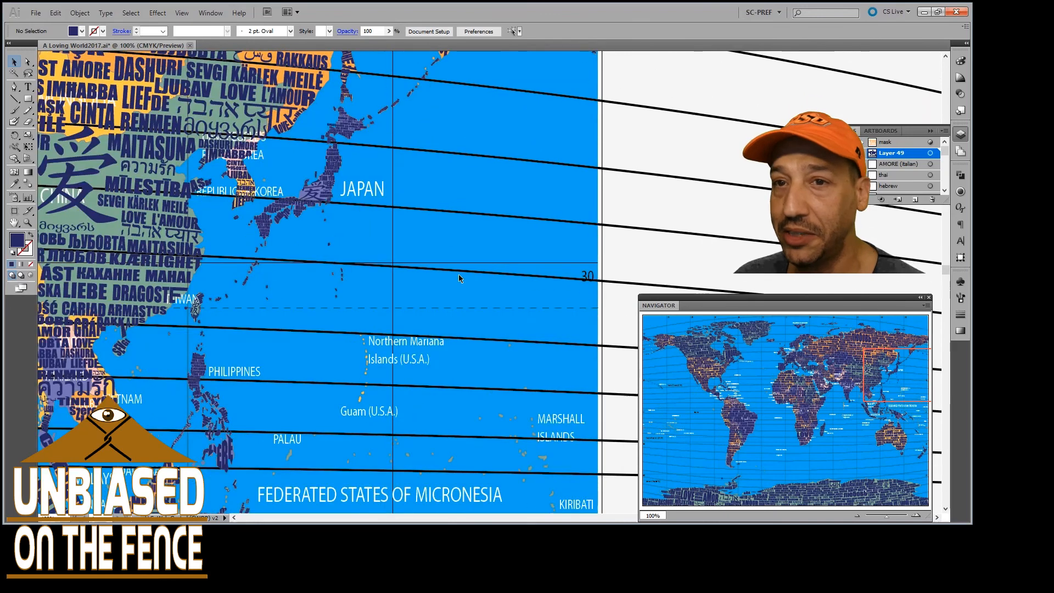
# Examine the words filling Australia, from AMORE on the northern coast down to LOVE on Tasmania
pyautogui.scroll(-13, 459, 278)
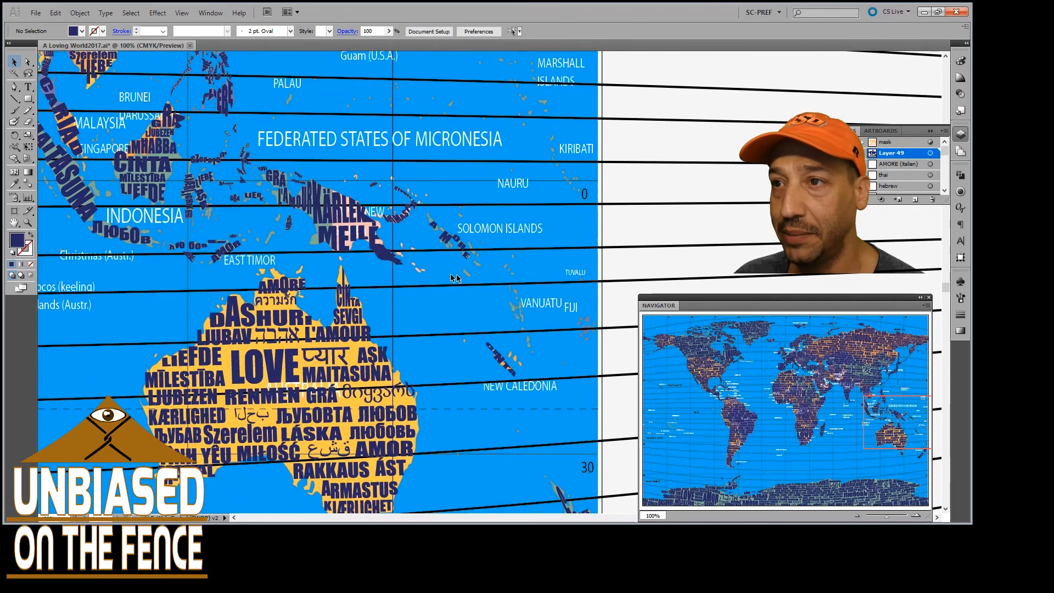
pyautogui.hscroll(-4, 360, 282)
pyautogui.hscroll(-4, 360, 283)
pyautogui.scroll(-7, 358, 283)
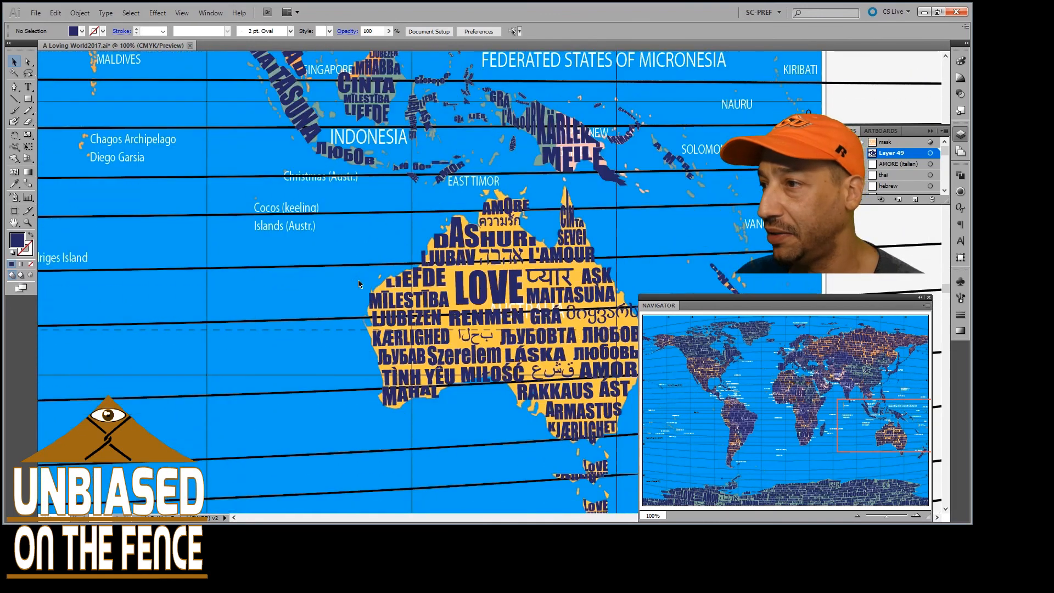
pyautogui.hscroll(-2, 358, 284)
pyautogui.hscroll(-3, 357, 284)
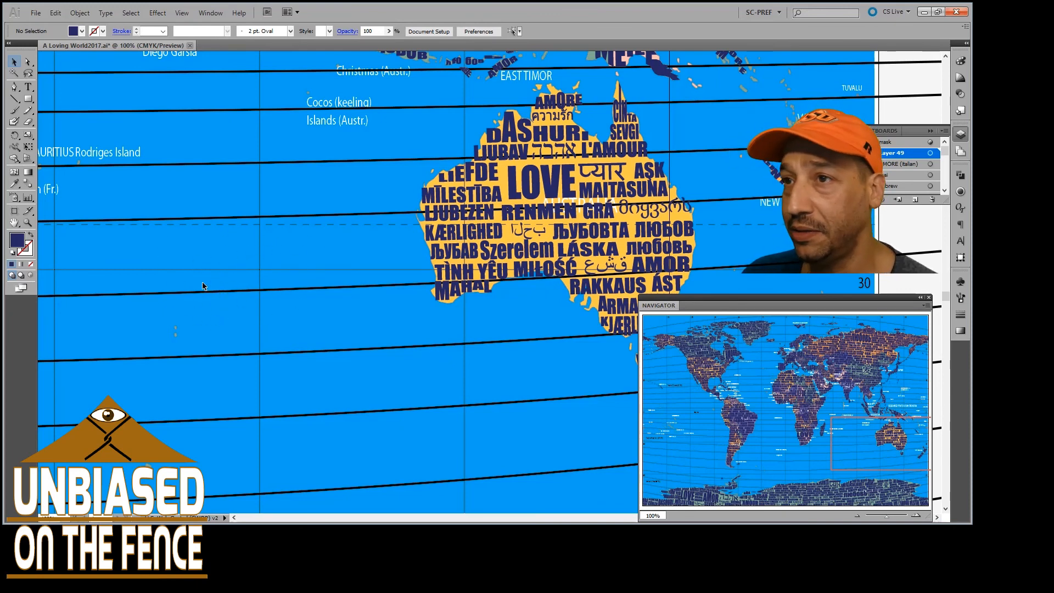
# Examine the tiny unlettered islands in the southern Indian Ocean between Madagascar, Australia and Antarctica
pyautogui.scroll(-3, 219, 277)
pyautogui.hscroll(-5, 224, 257)
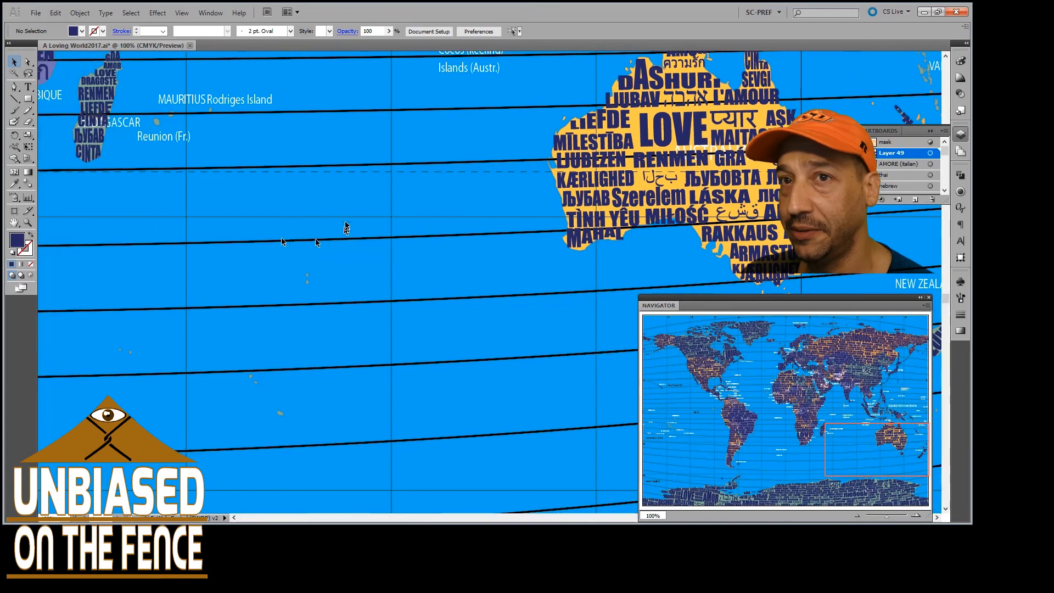
pyautogui.scroll(6, 341, 225)
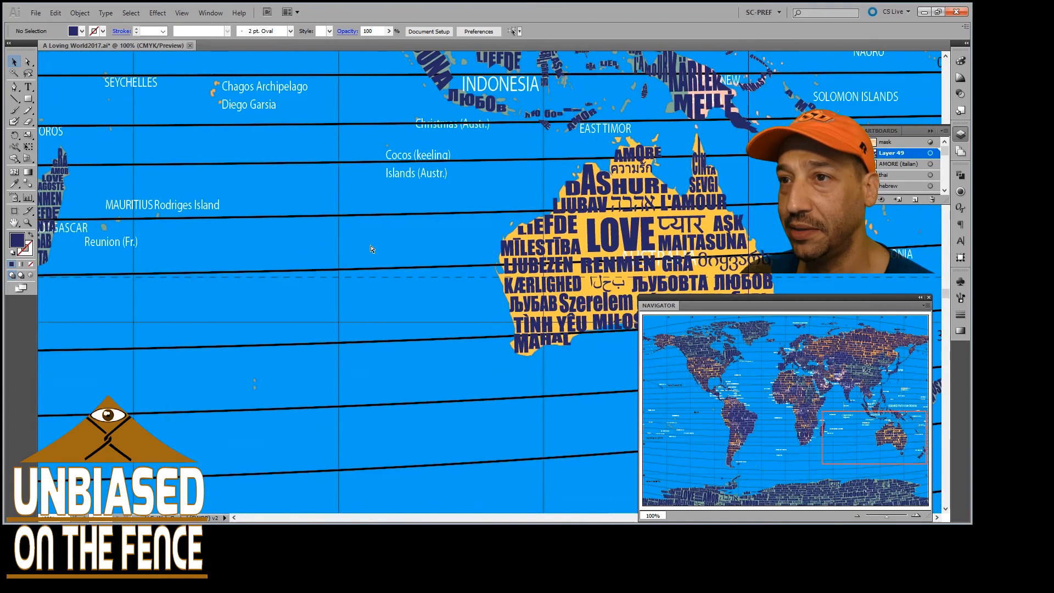
pyautogui.hscroll(-2, 366, 277)
pyautogui.scroll(-6, 384, 275)
pyautogui.scroll(-11, 384, 274)
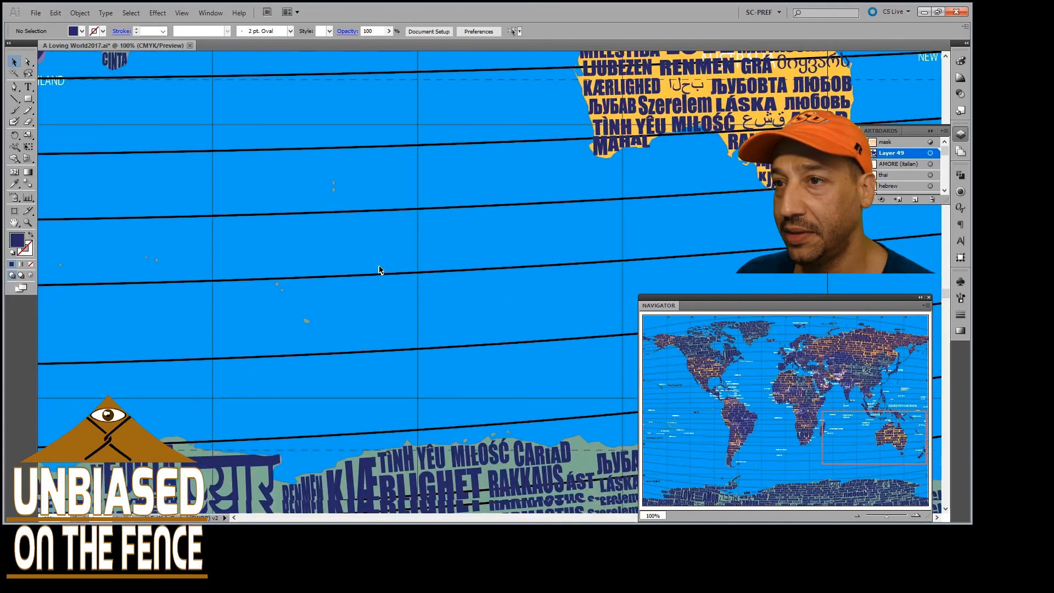
# Examine the words filling eastern Antarctica as far as the map's edge below New Zealand
pyautogui.hscroll(-6, 346, 311)
pyautogui.hscroll(8, 384, 313)
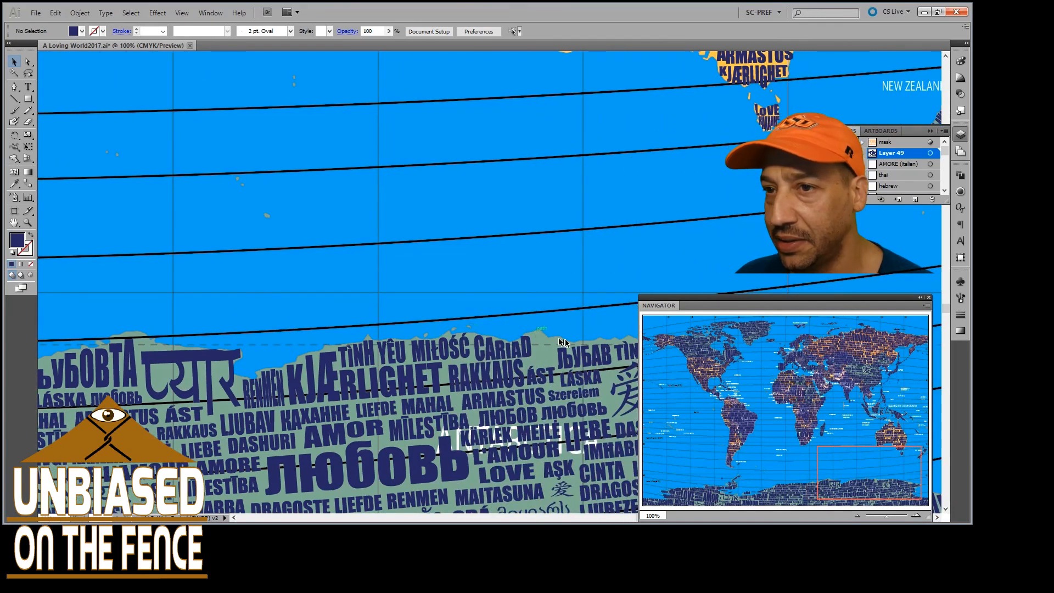
pyautogui.hscroll(12, 560, 342)
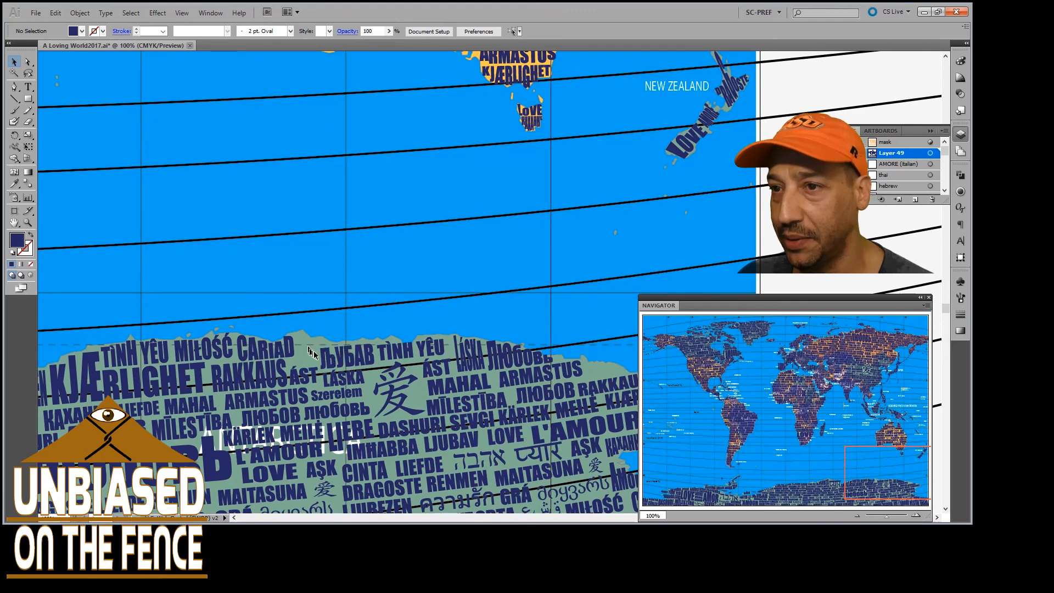
pyautogui.hscroll(12, 351, 360)
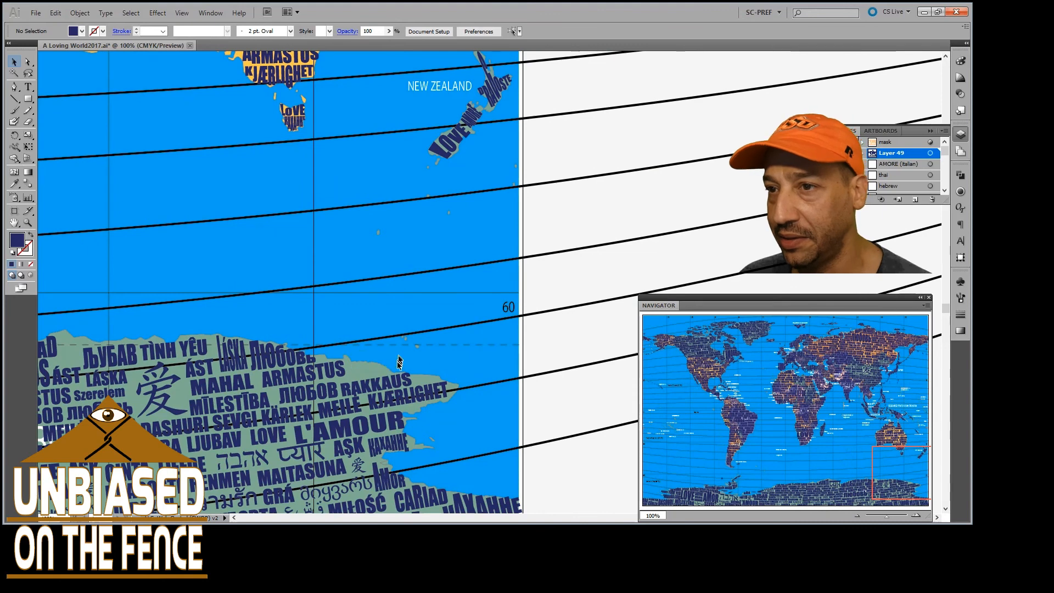
pyautogui.scroll(-7, 391, 366)
pyautogui.hscroll(4, 406, 349)
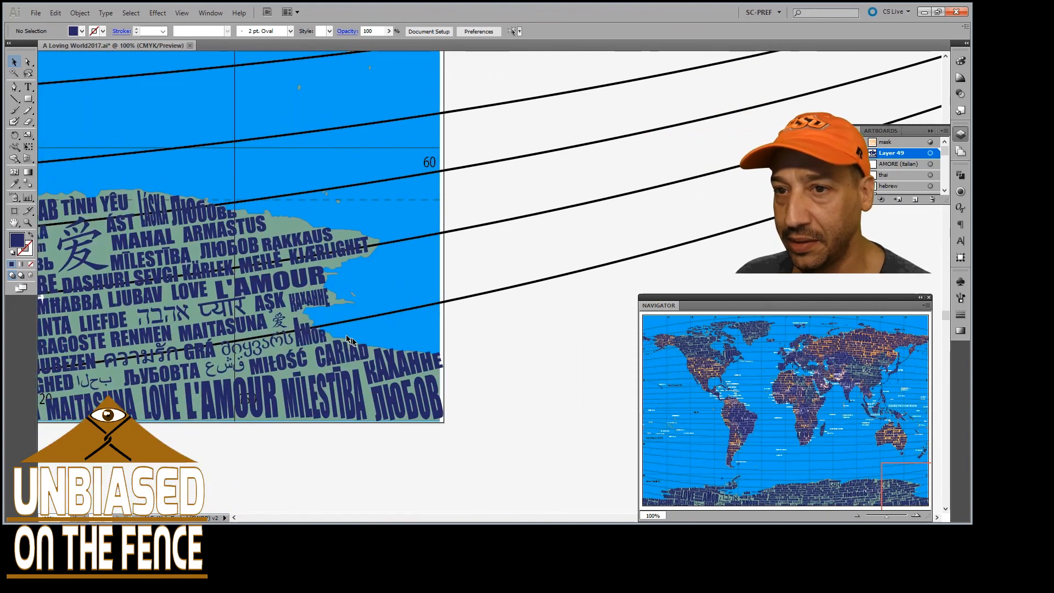
# Examine the words filling Antarctica westward from the map's eastern edge to the Antarctic Peninsula south of the Falkland Islands
pyautogui.hscroll(-15, 296, 340)
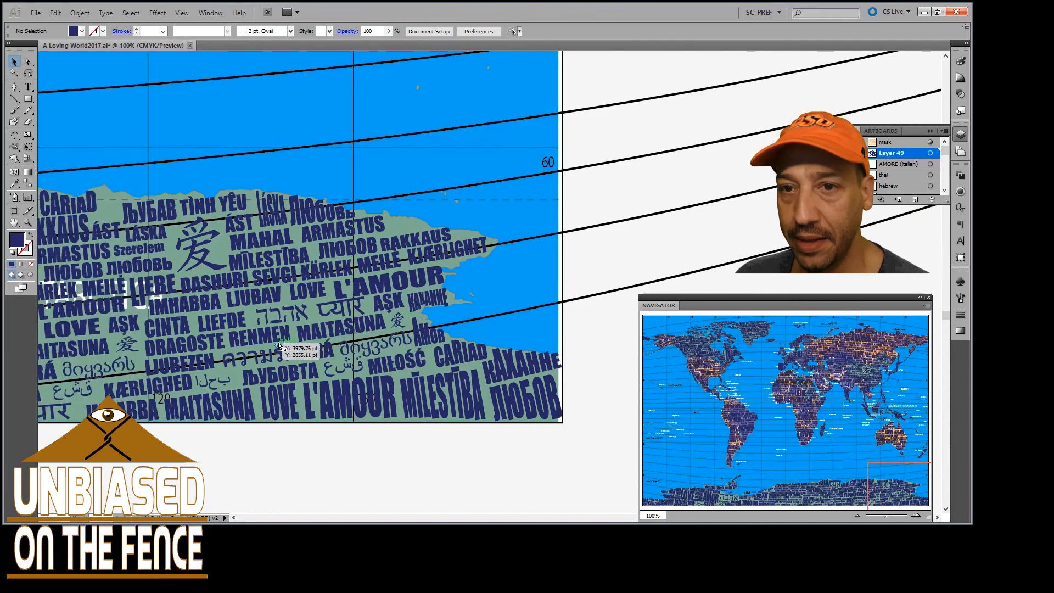
pyautogui.hscroll(-20, 285, 341)
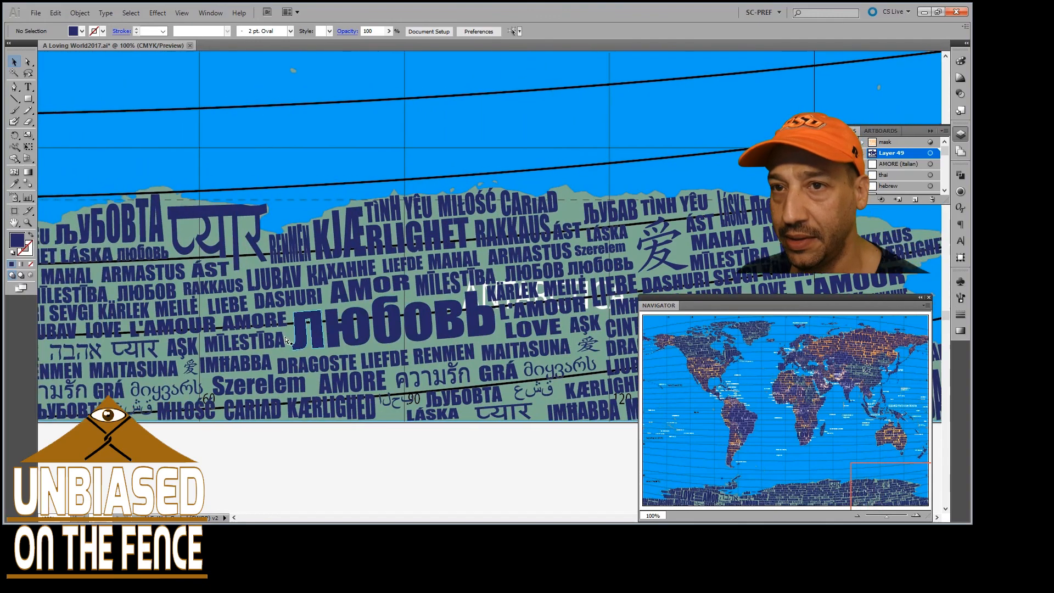
pyautogui.hscroll(-20, 286, 341)
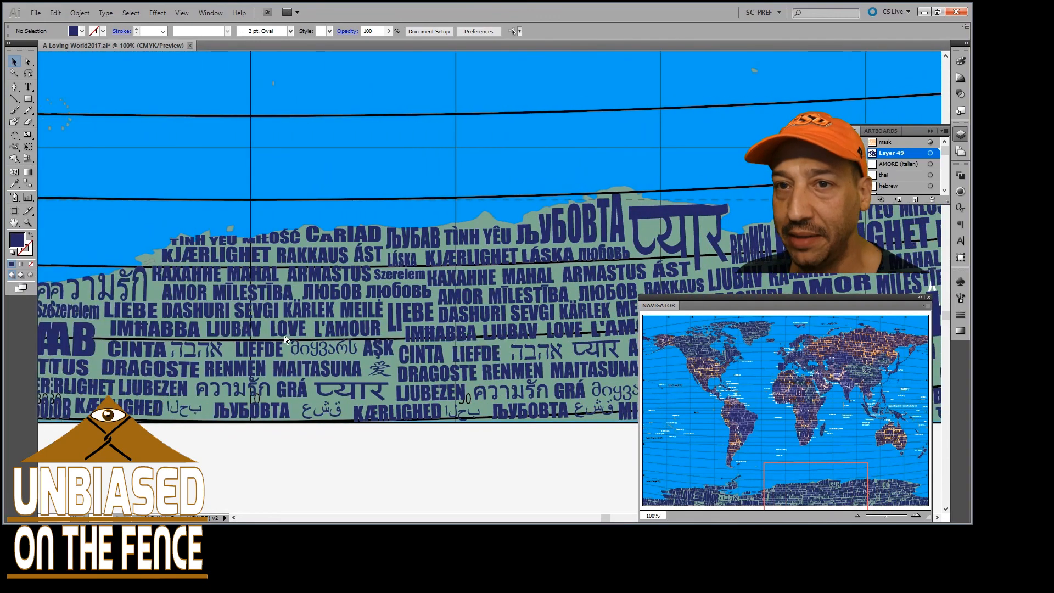
pyautogui.hscroll(-7, 280, 339)
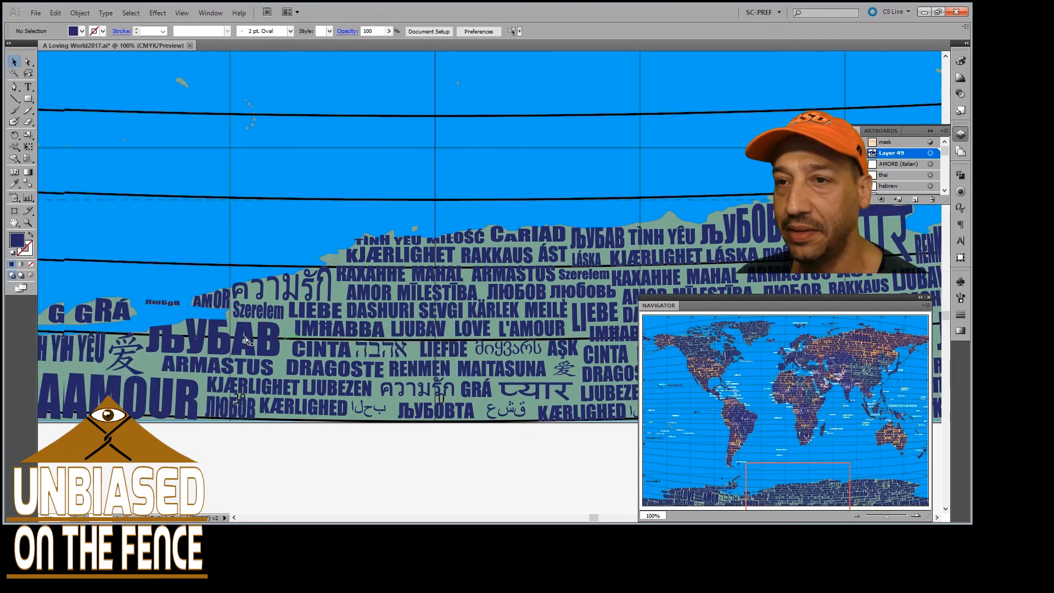
pyautogui.scroll(3, 242, 329)
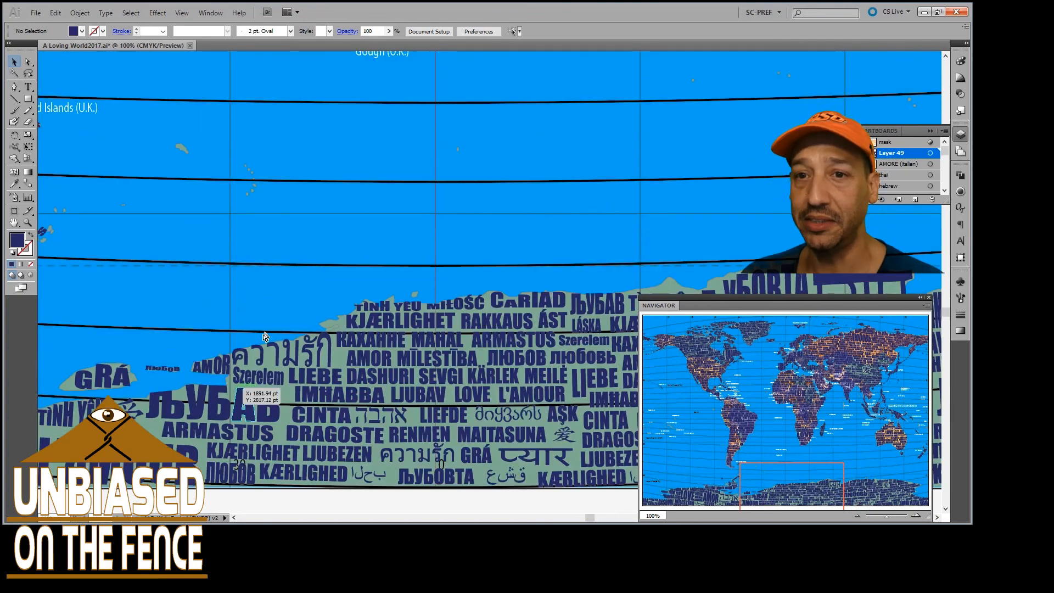
pyautogui.hscroll(-6, 243, 344)
pyautogui.hscroll(-1, 242, 340)
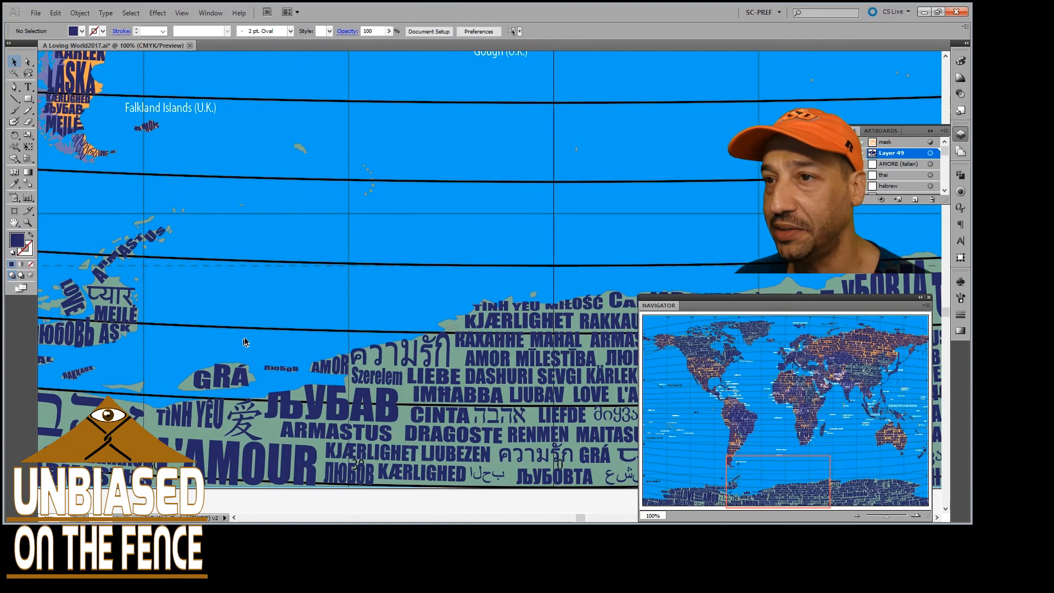
# Inspect at close range how TÌNH YÊU and KJÆRLIGHET fit the jagged Antarctic coastline east of the peninsula
pyautogui.scroll(-5, 384, 334)
pyautogui.hscroll(4, 397, 330)
pyautogui.scroll(4, 395, 313)
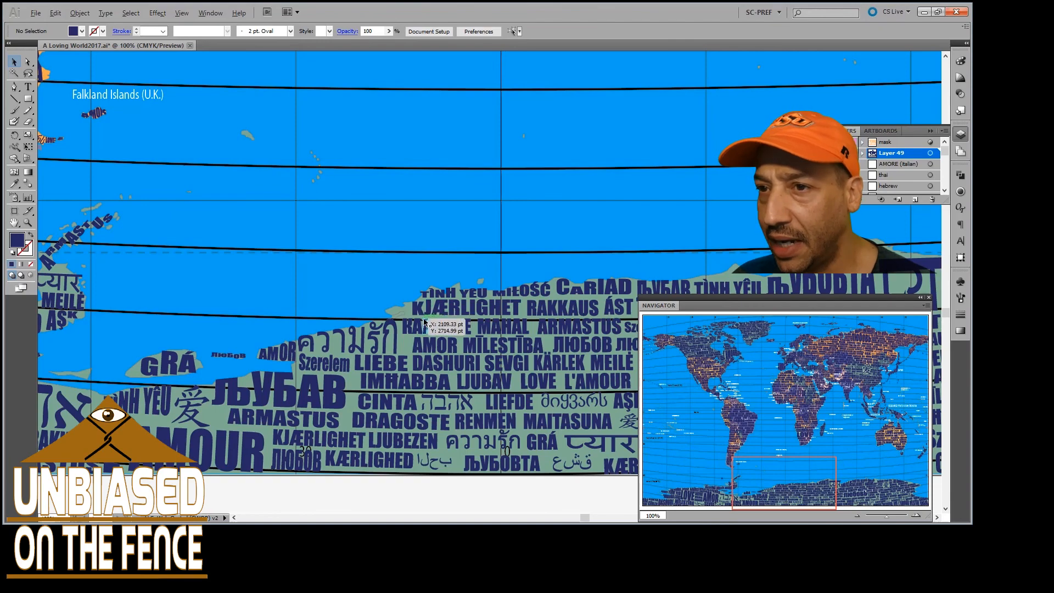
pyautogui.scroll(5, 404, 311)
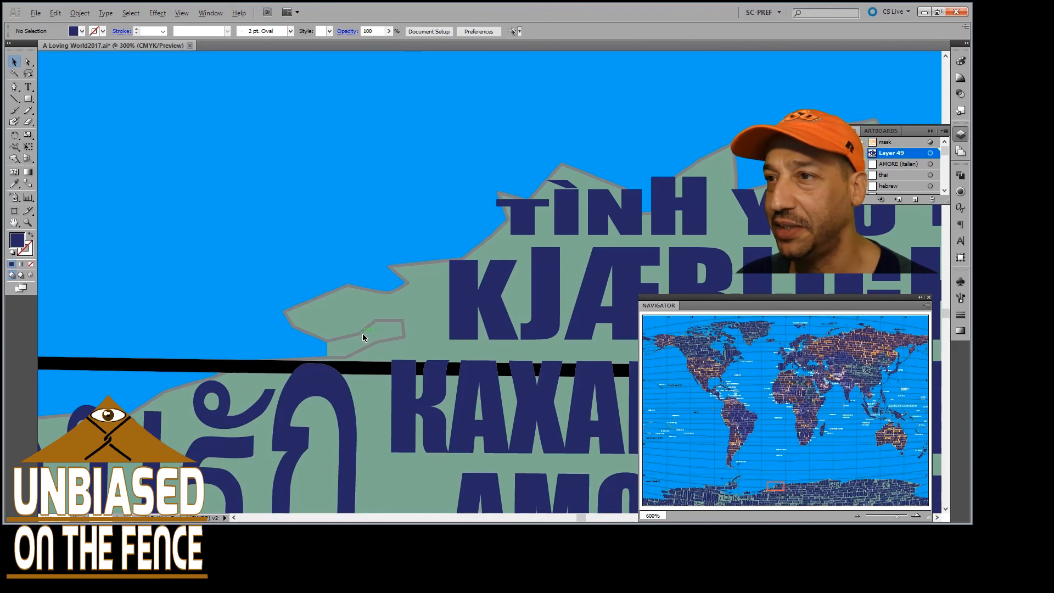
pyautogui.scroll(-2, 367, 336)
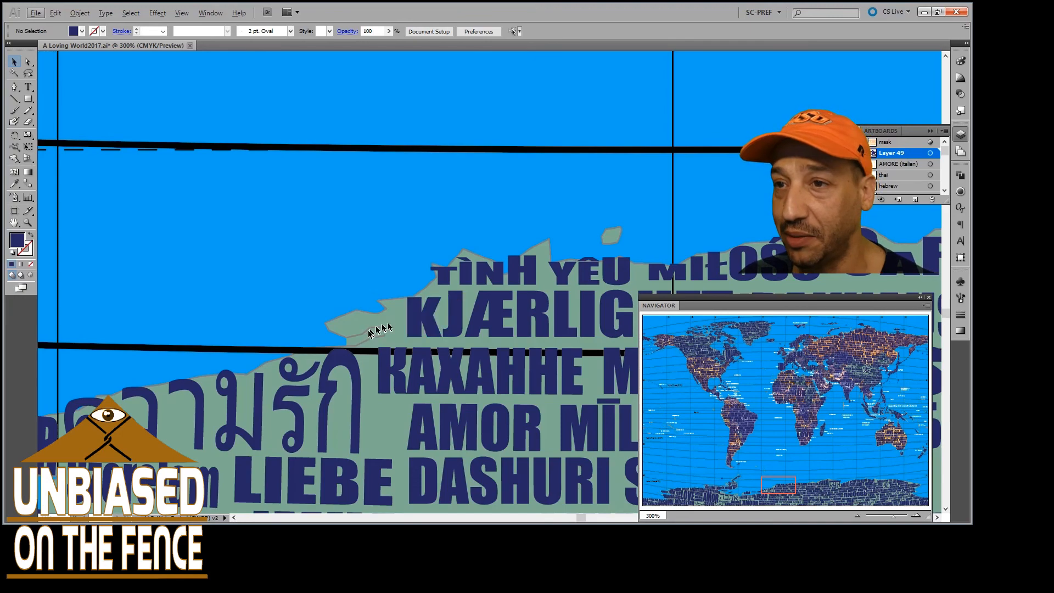
pyautogui.scroll(-2, 367, 342)
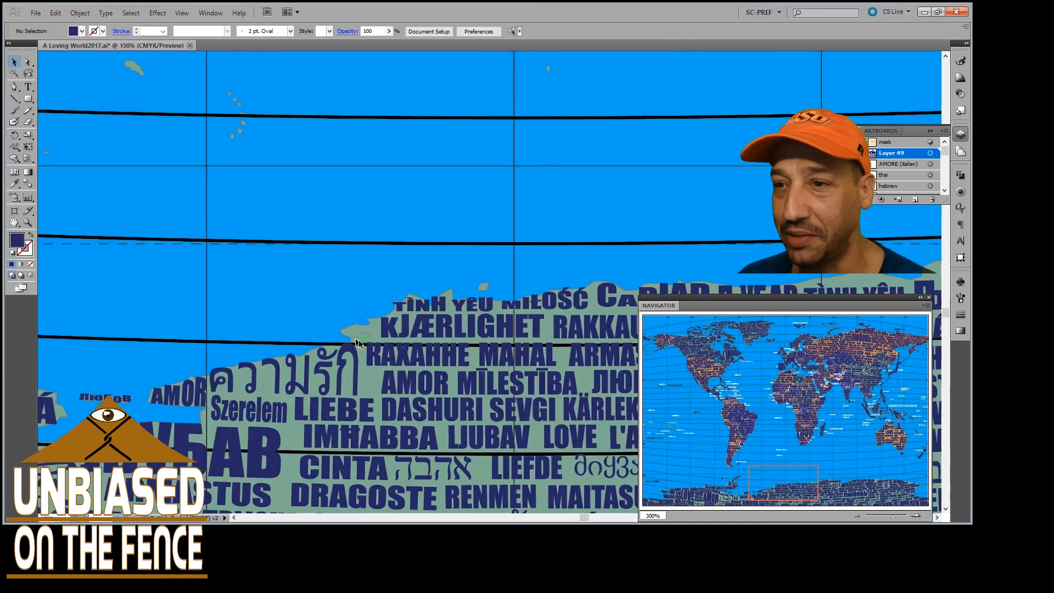
# Examine the lettering around the Antarctic Peninsula, including GRÁ, ARMASTUS, LOVE, MAHAL and RAKKAUS on its islands and coast
pyautogui.scroll(-2, 384, 336)
pyautogui.hscroll(-4, 339, 385)
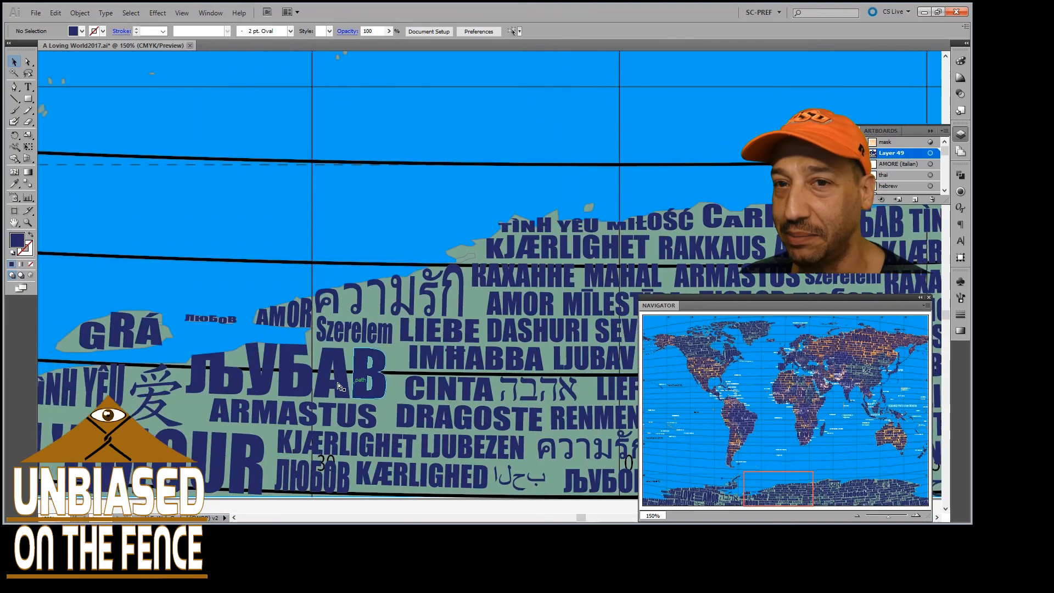
pyautogui.hscroll(-5, 338, 384)
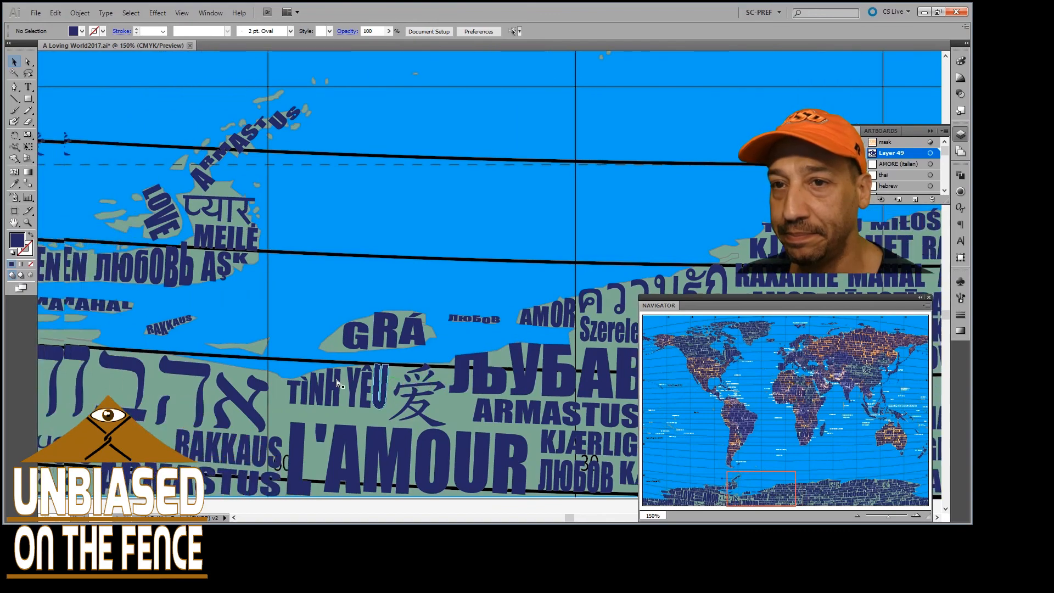
pyautogui.hscroll(-5, 337, 380)
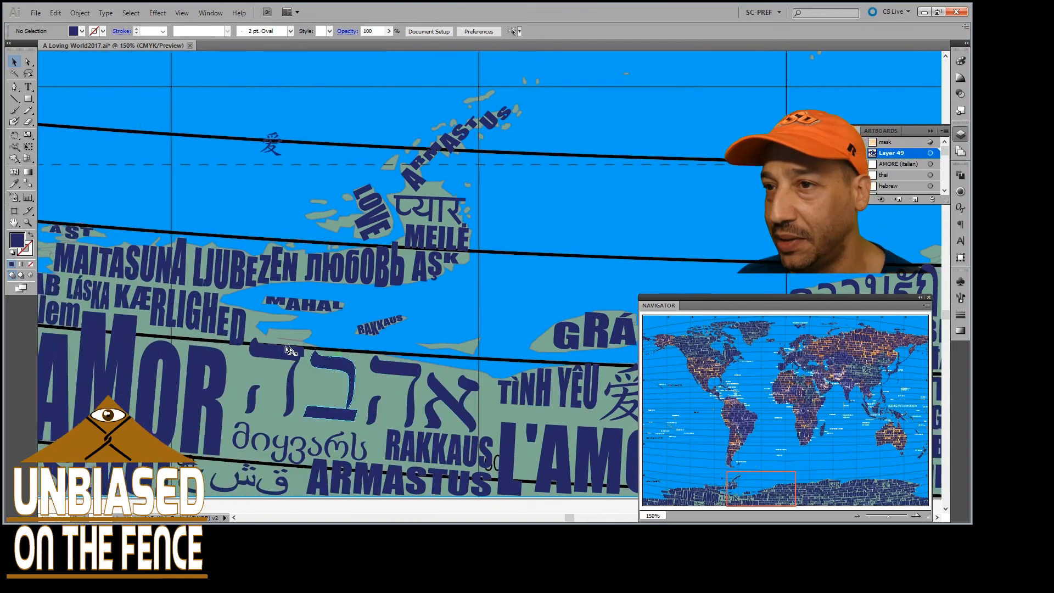
pyautogui.hscroll(-2, 316, 313)
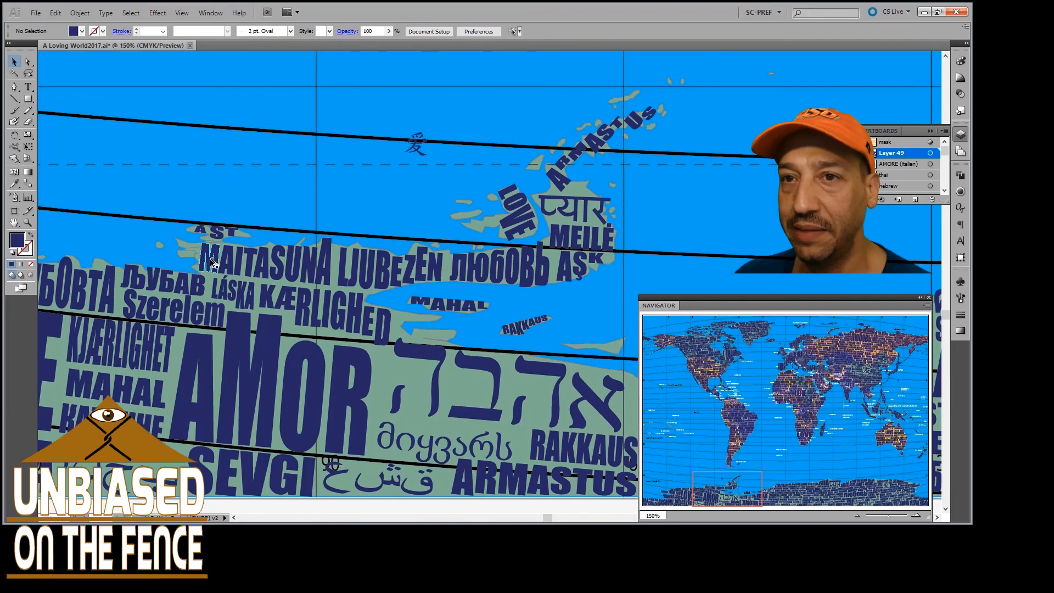
# Inspect up close how ÁST and MAITASUNA fit the broken coast and islands west of the Antarctic Peninsula
pyautogui.scroll(3, 162, 241)
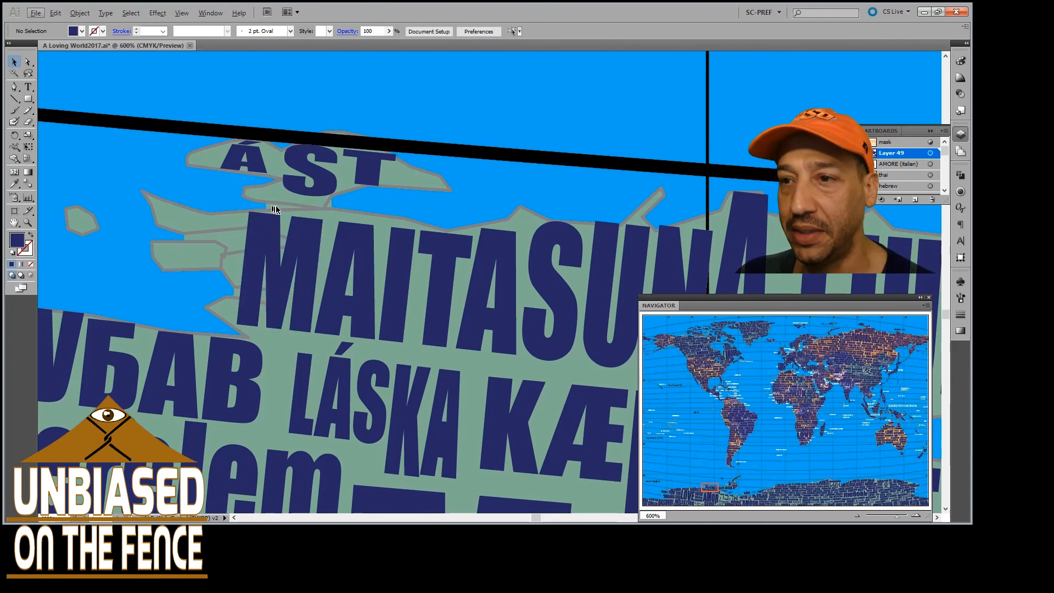
pyautogui.scroll(-3, 242, 252)
pyautogui.scroll(-2, 245, 284)
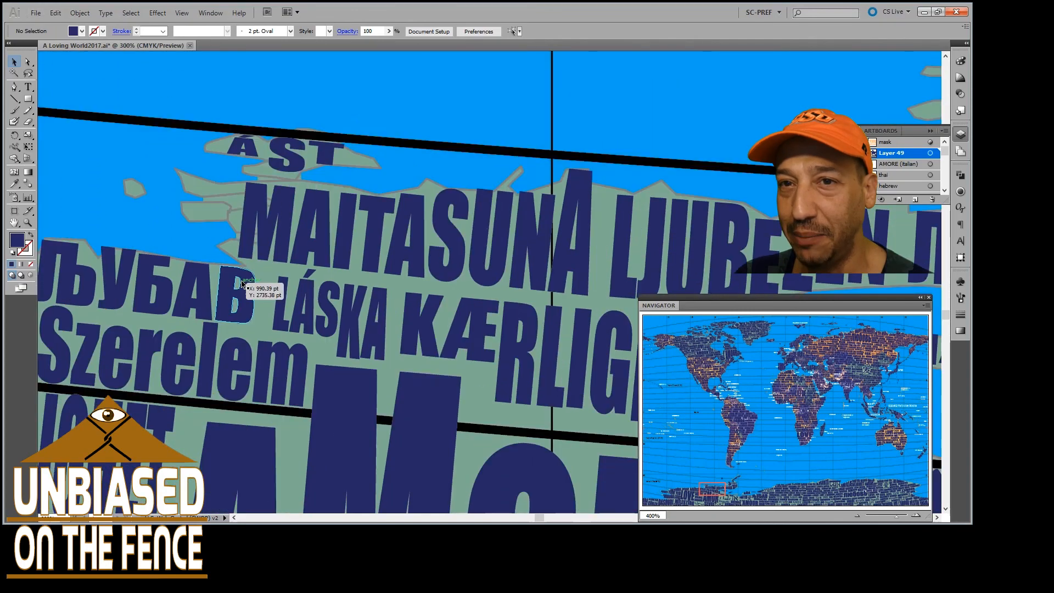
pyautogui.hscroll(-2, 249, 284)
pyautogui.hscroll(-10, 252, 289)
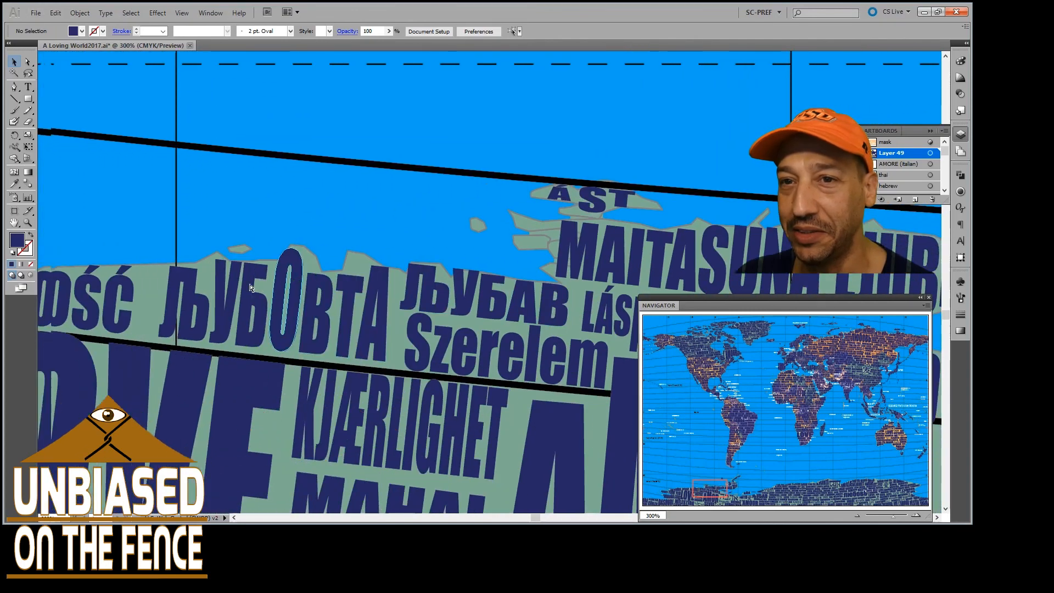
# Examine the western Antarctic coast at 300%, from RENMEN to DRAGOSTE and the small unlettered island beyond it
pyautogui.hscroll(-10, 251, 288)
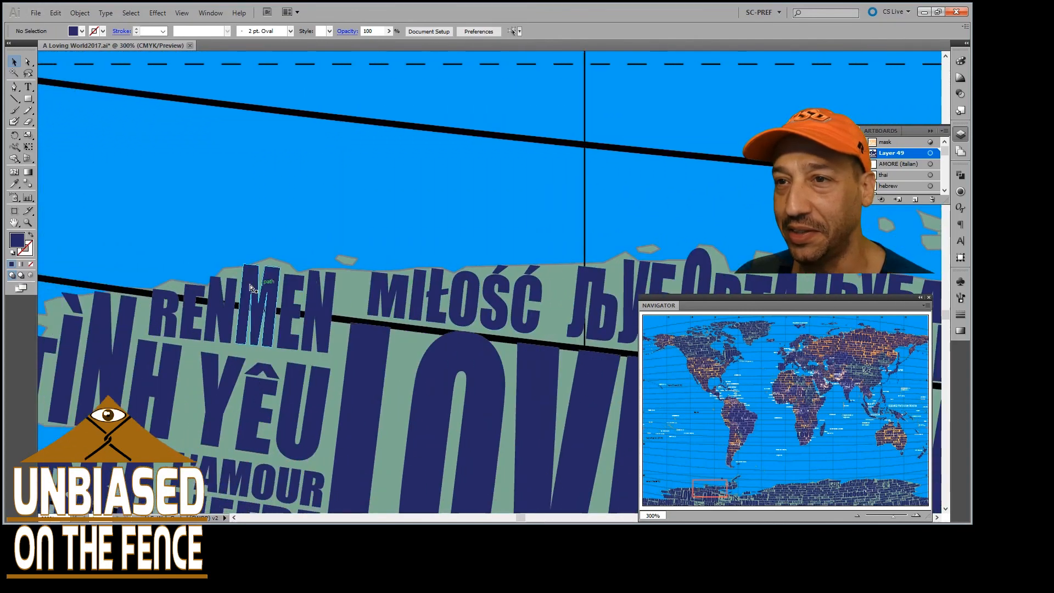
pyautogui.hscroll(-5, 251, 288)
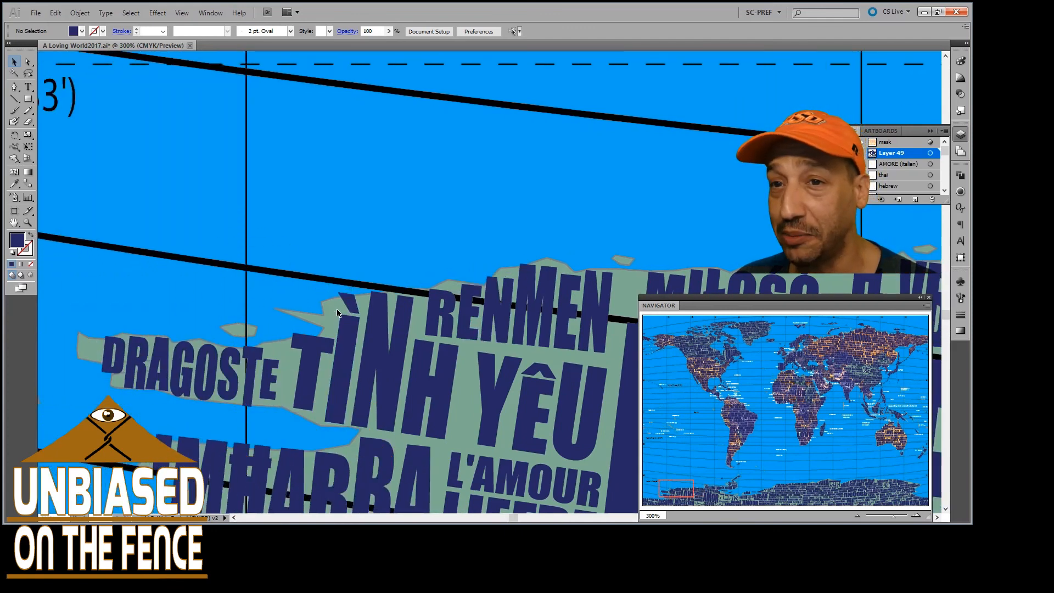
pyautogui.hscroll(-5, 330, 346)
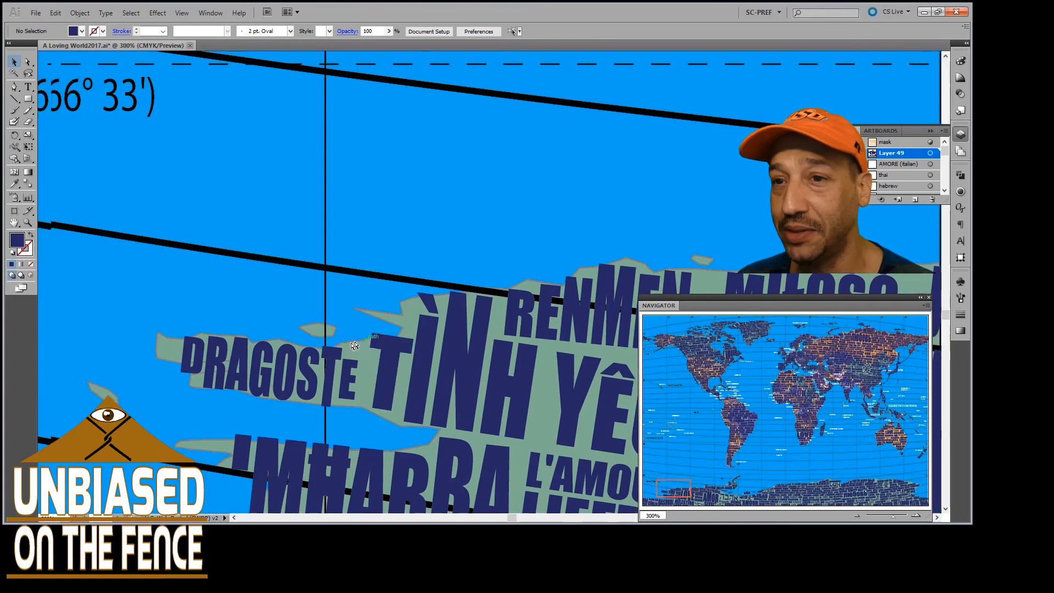
pyautogui.hscroll(-1, 348, 352)
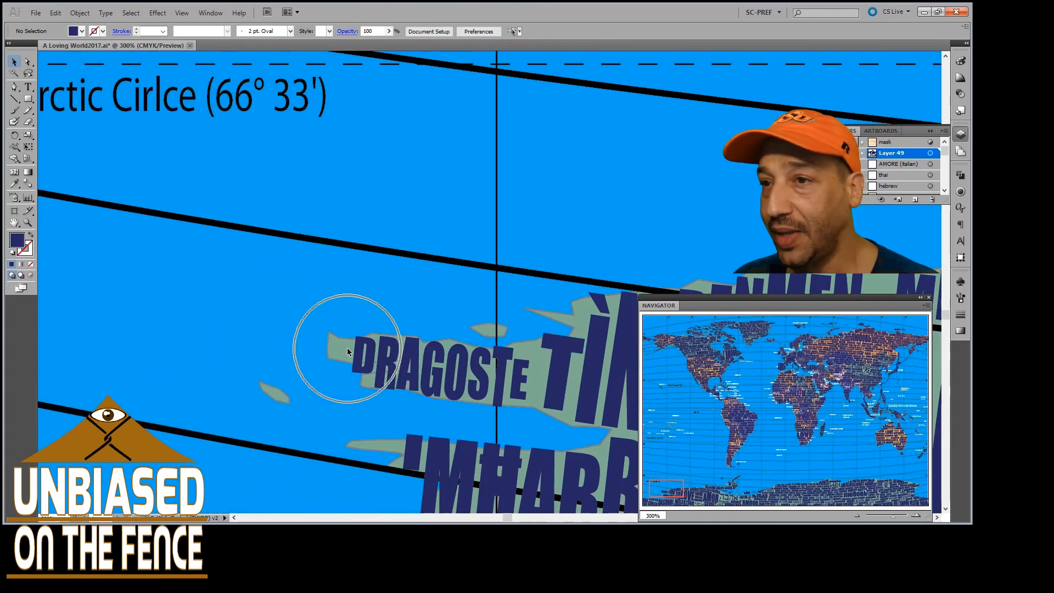
pyautogui.scroll(-3, 348, 351)
pyautogui.hscroll(-2, 348, 352)
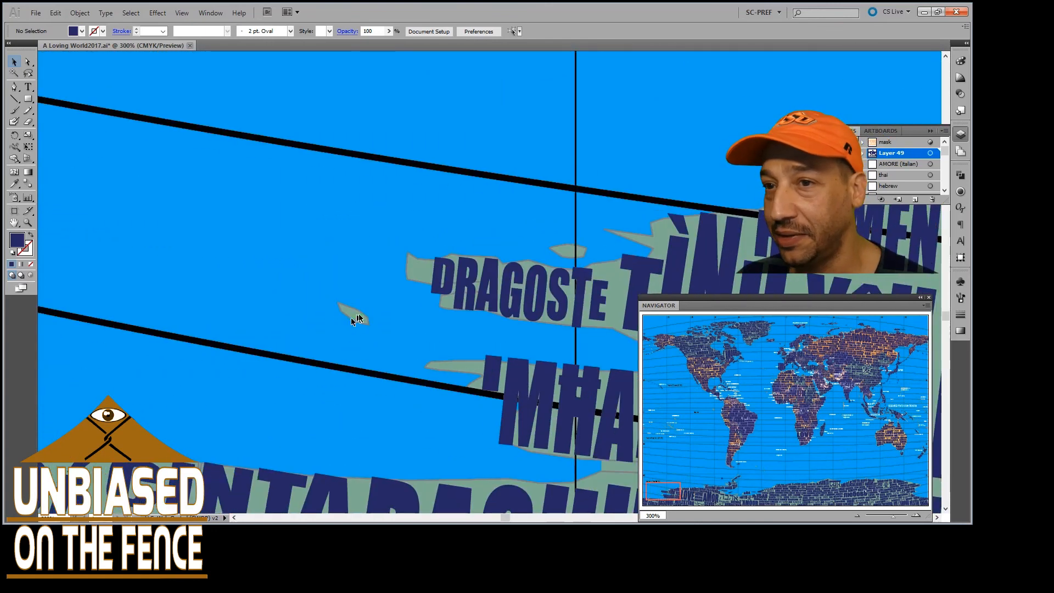
pyautogui.scroll(-2, 360, 337)
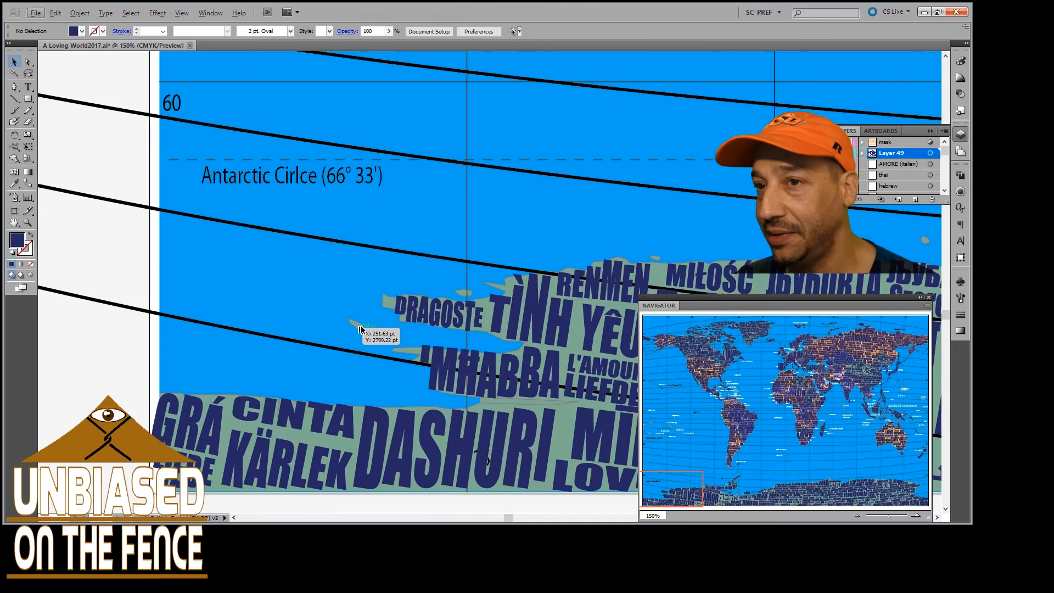
# Inspect at 400% the narrow inlet outline running beneath IMĦABBA in western Antarctica
pyautogui.hscroll(2, 365, 332)
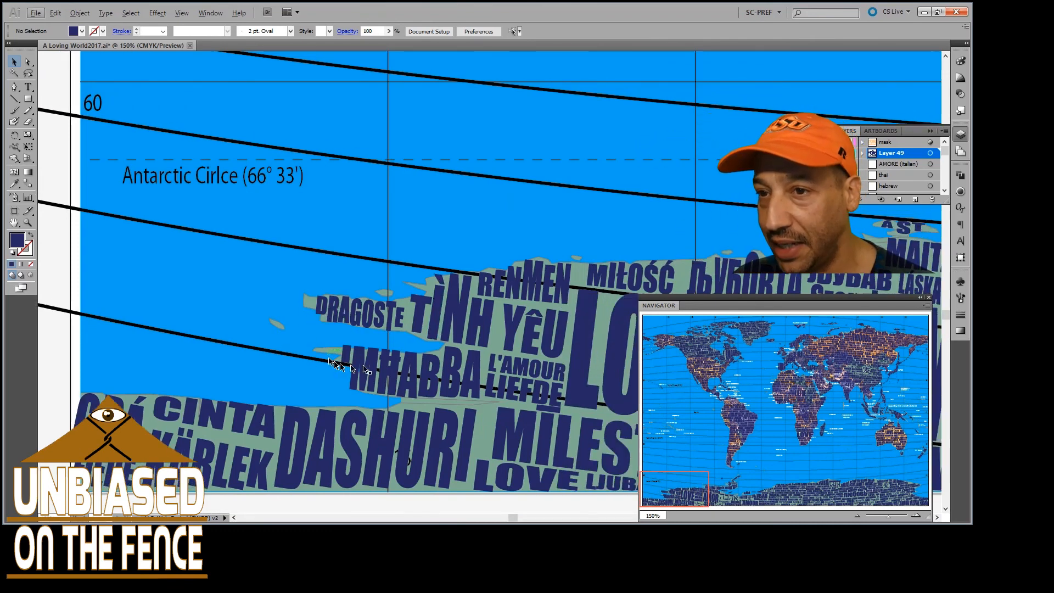
pyautogui.hscroll(2, 362, 367)
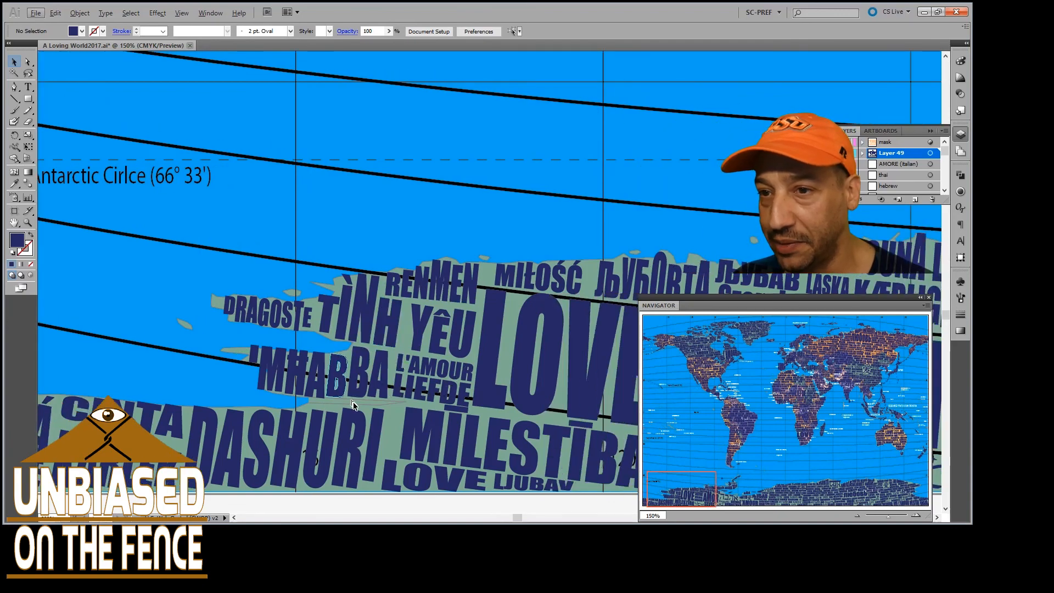
pyautogui.scroll(3, 352, 405)
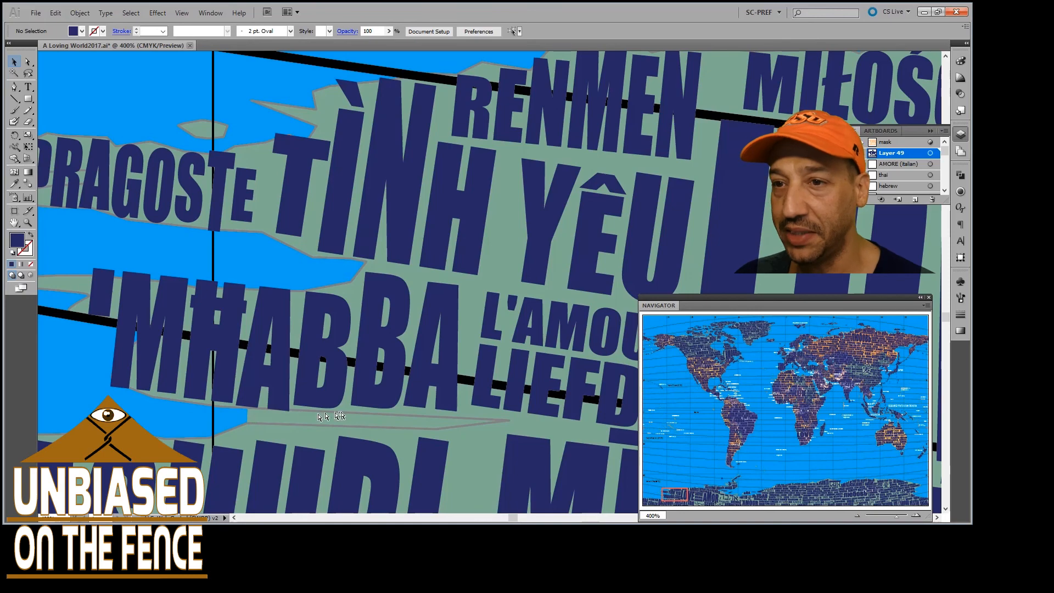
pyautogui.scroll(5, 318, 425)
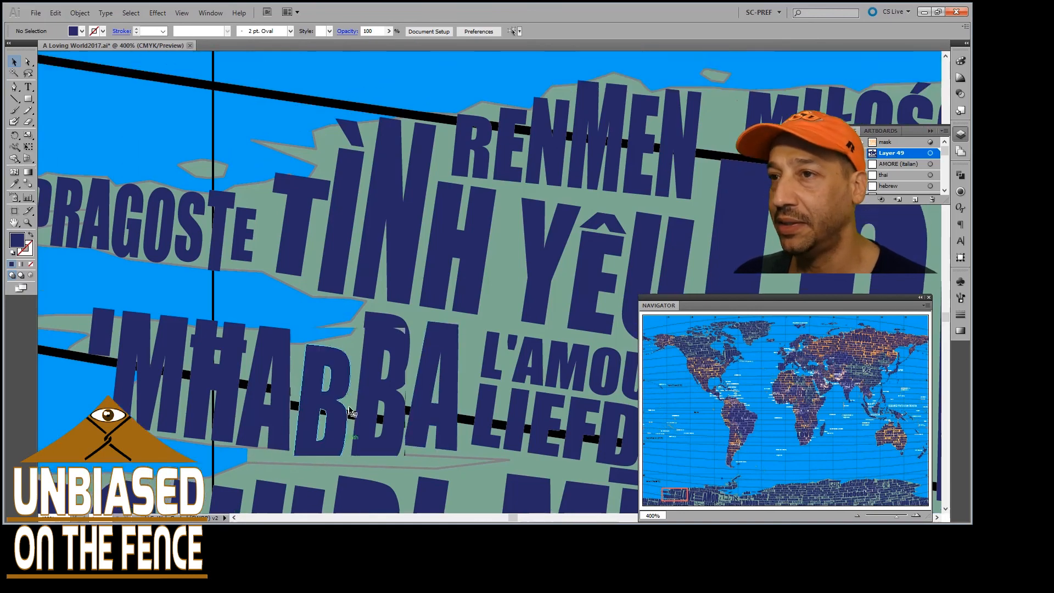
# Examine the tiny unlettered South Pacific islands around French Polynesia and the Society Archipelago, closing in to 400%
pyautogui.scroll(4, 347, 325)
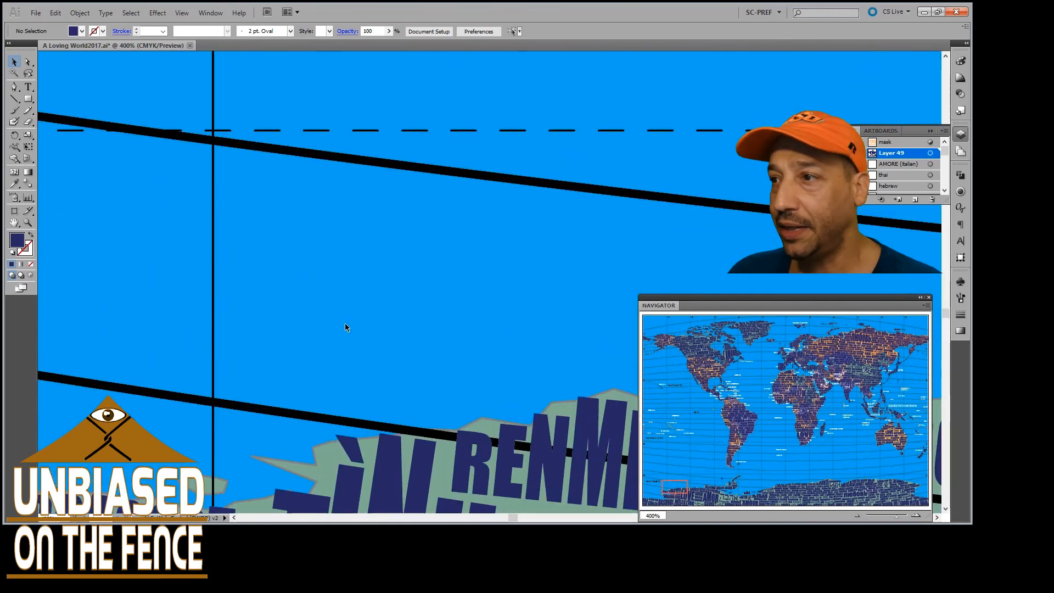
pyautogui.scroll(-2, 345, 323)
pyautogui.scroll(3, 338, 302)
pyautogui.scroll(10, 333, 292)
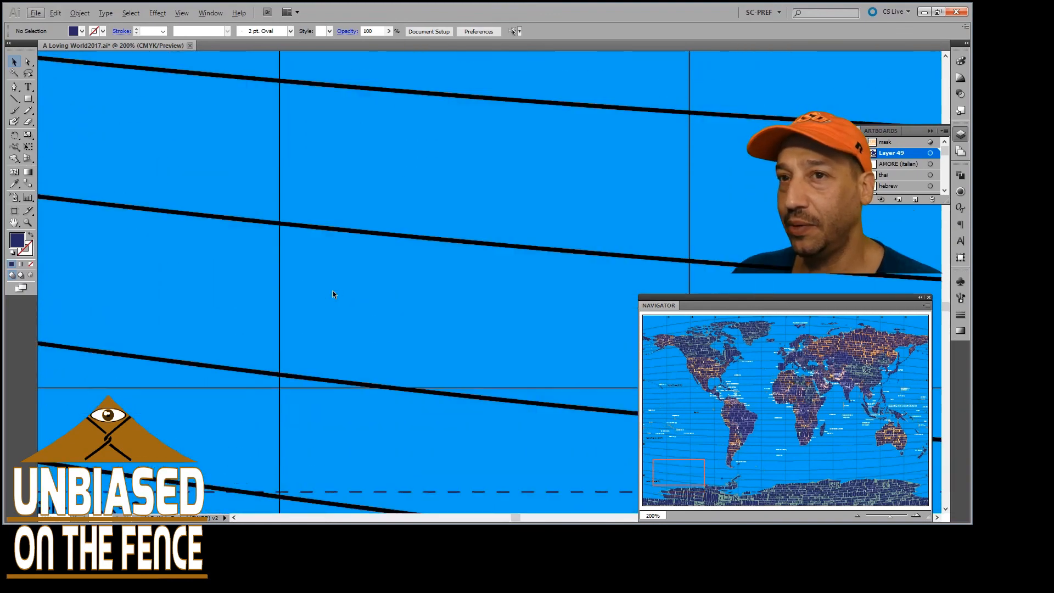
pyautogui.scroll(-2, 332, 295)
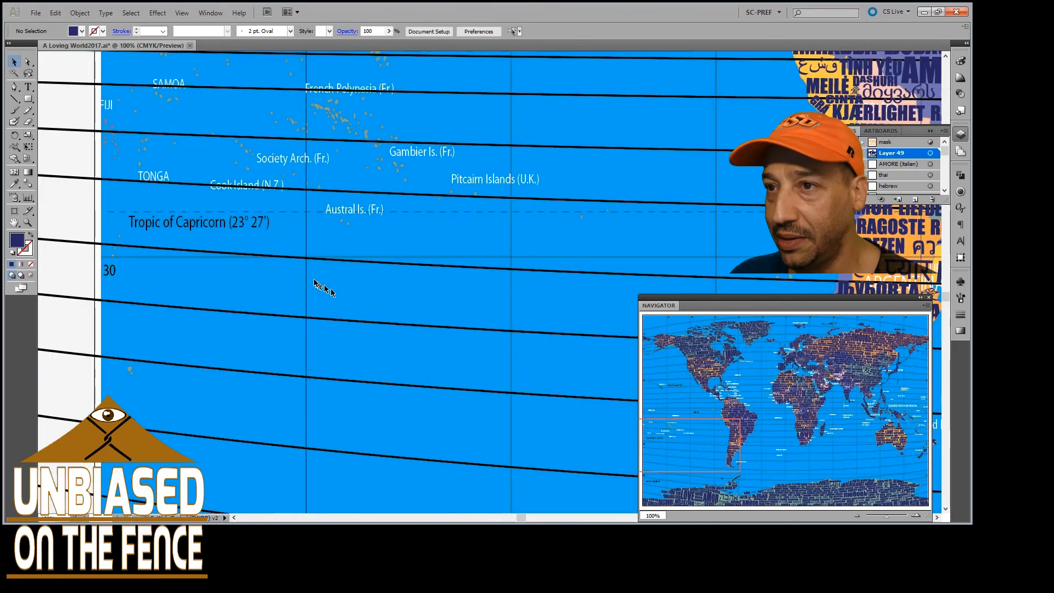
pyautogui.scroll(6, 384, 269)
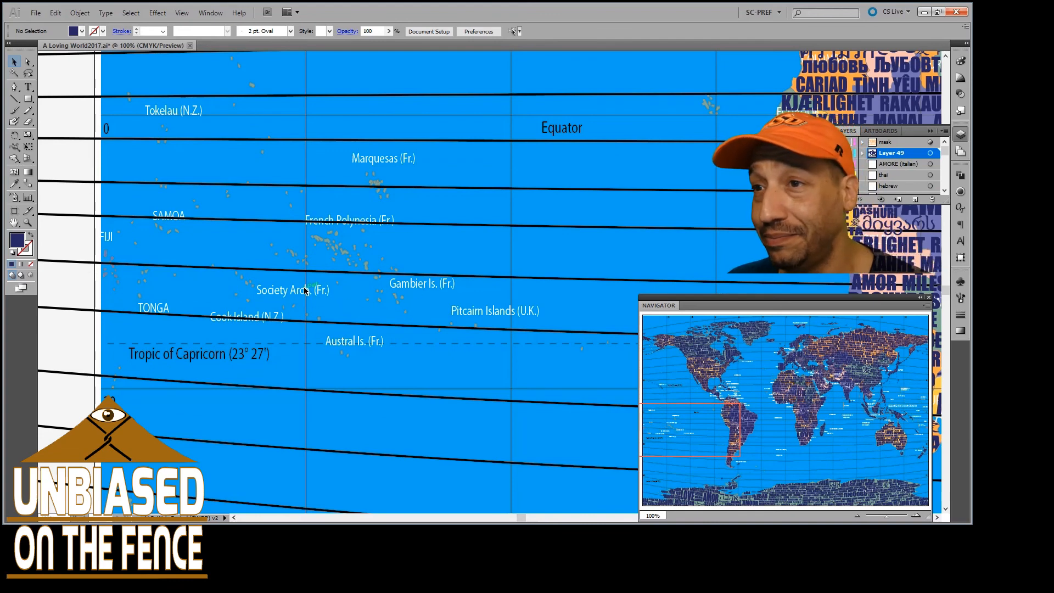
pyautogui.scroll(4, 395, 304)
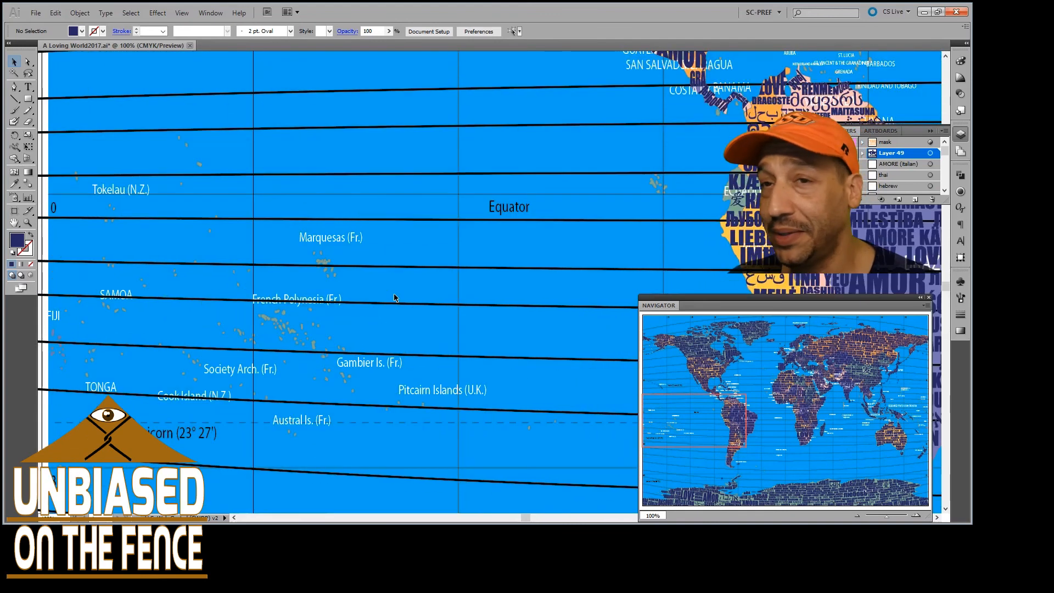
pyautogui.scroll(-2, 380, 306)
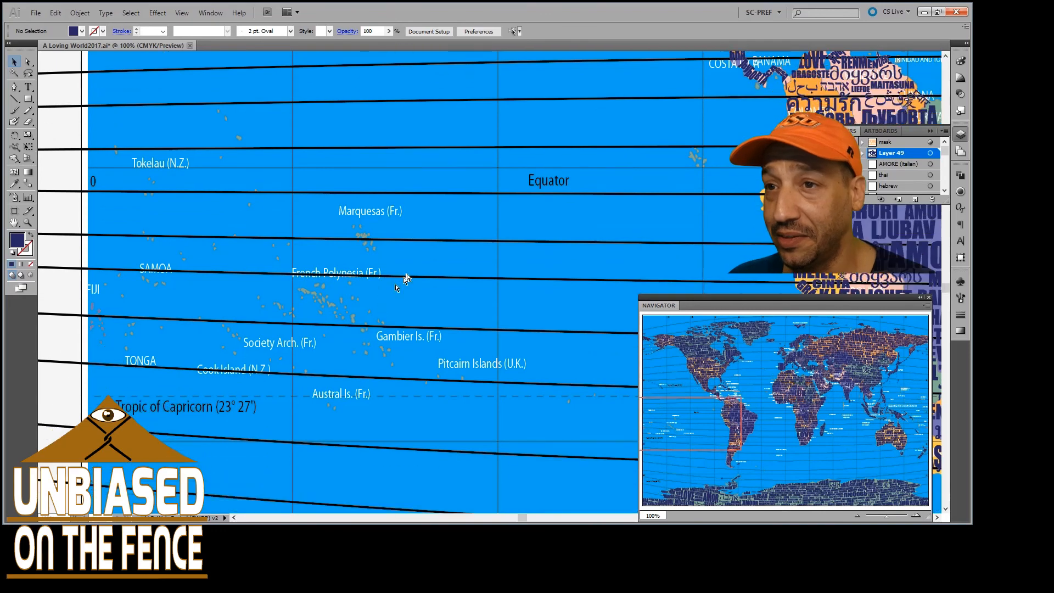
pyautogui.scroll(4, 358, 318)
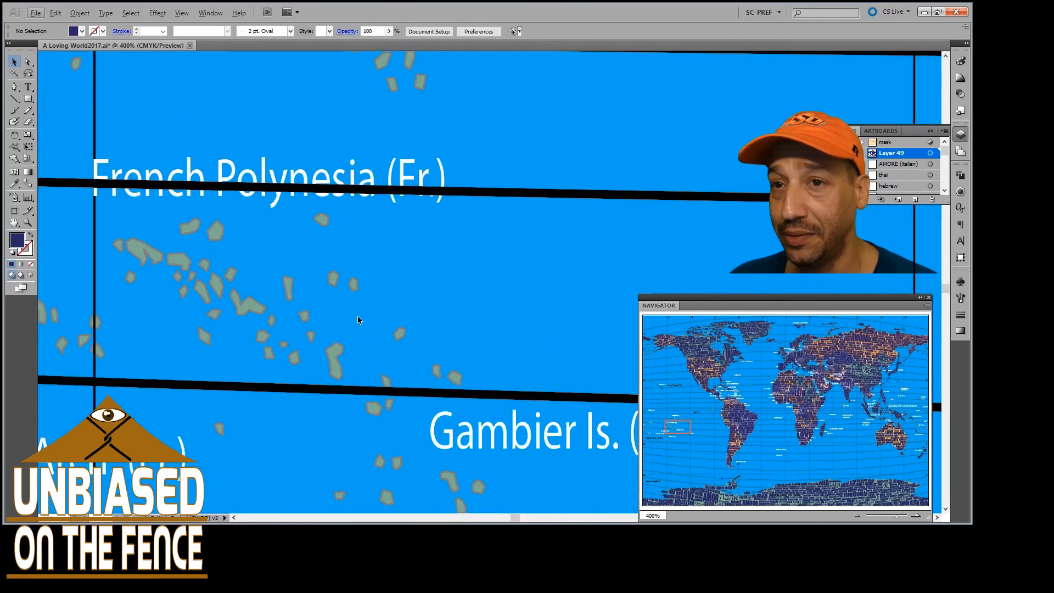
pyautogui.hscroll(-8, 359, 308)
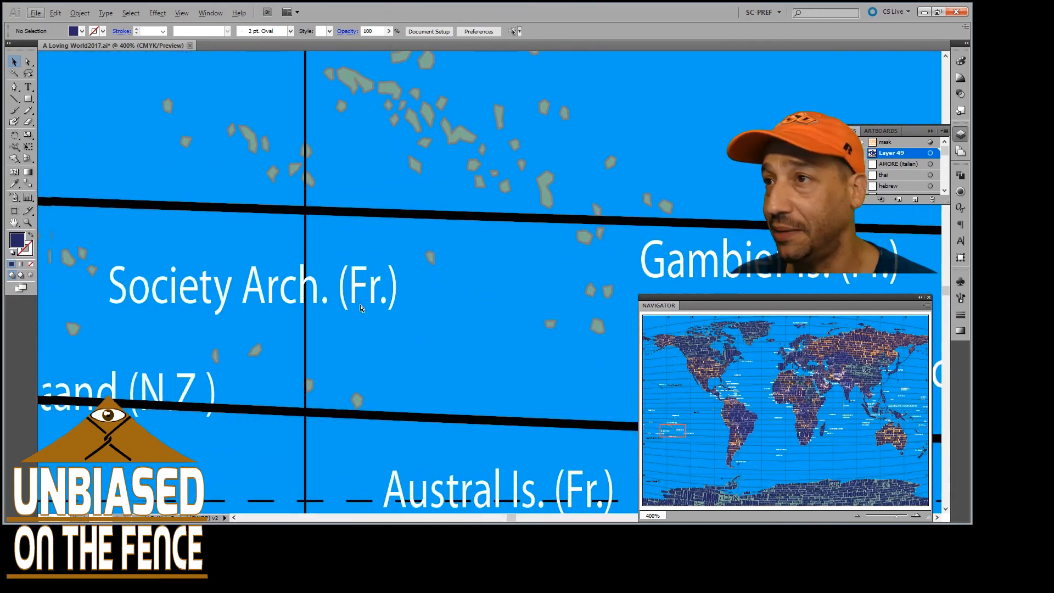
# Examine the tiny unlettered Marquesas islands north of French Polynesia, closing in to 1200%
pyautogui.scroll(7, 359, 308)
pyautogui.scroll(10, 360, 308)
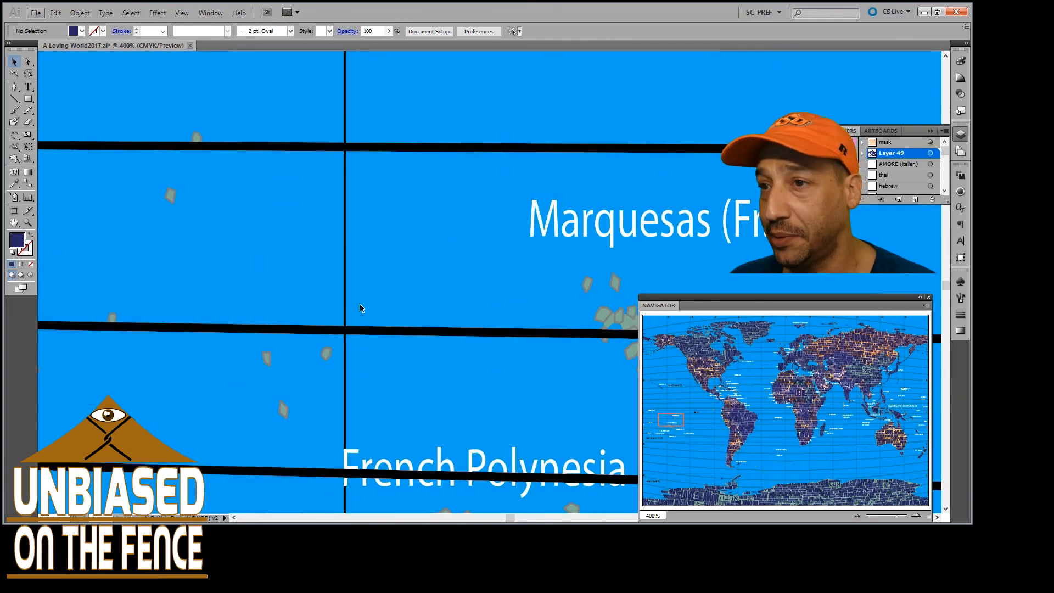
pyautogui.hscroll(4, 360, 308)
pyautogui.hscroll(3, 361, 308)
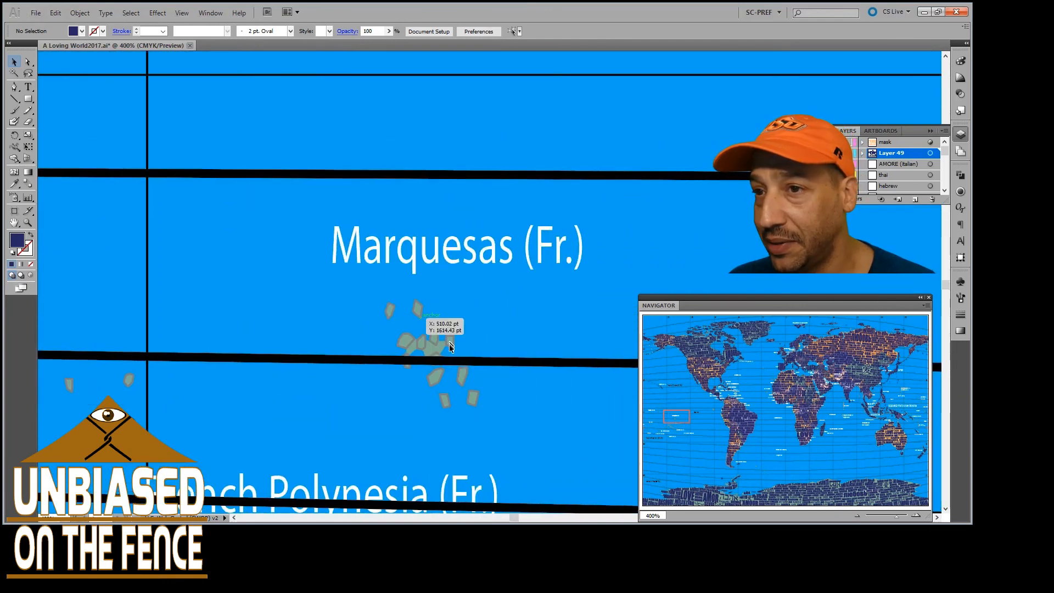
pyautogui.scroll(3, 450, 347)
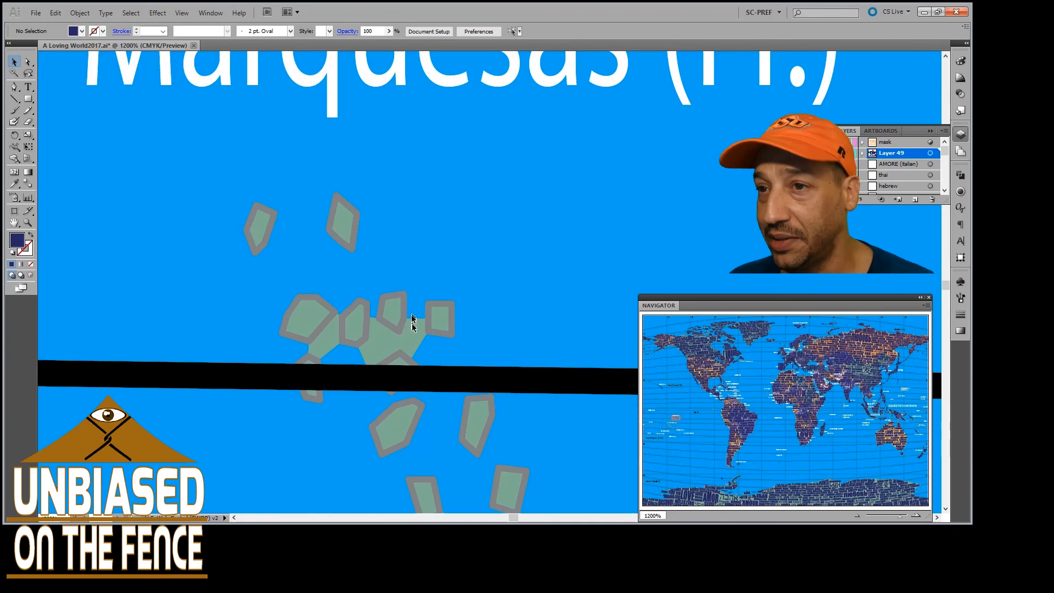
pyautogui.scroll(-2, 398, 345)
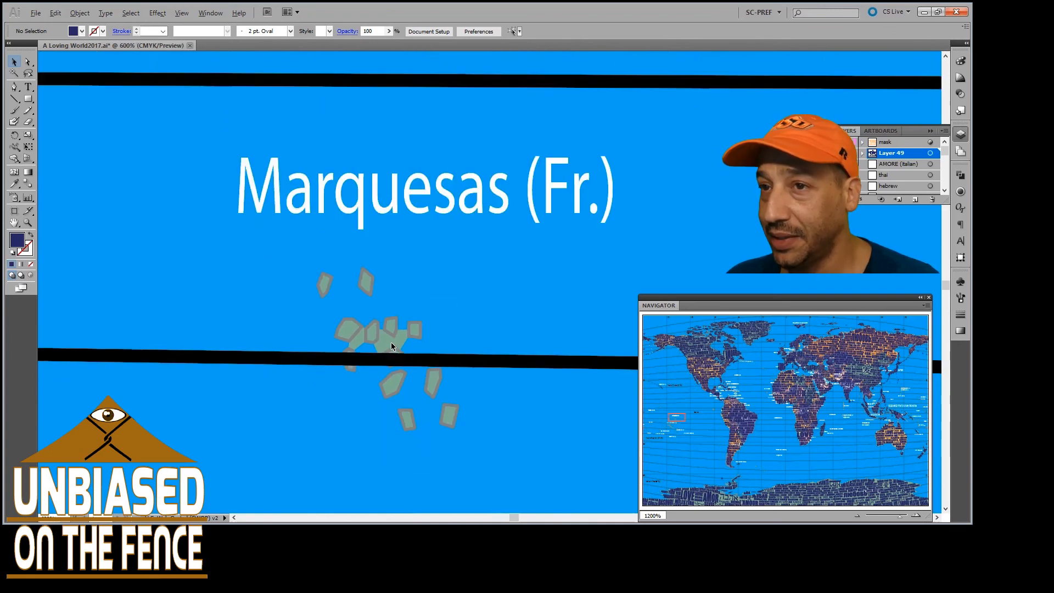
pyautogui.scroll(-1, 396, 333)
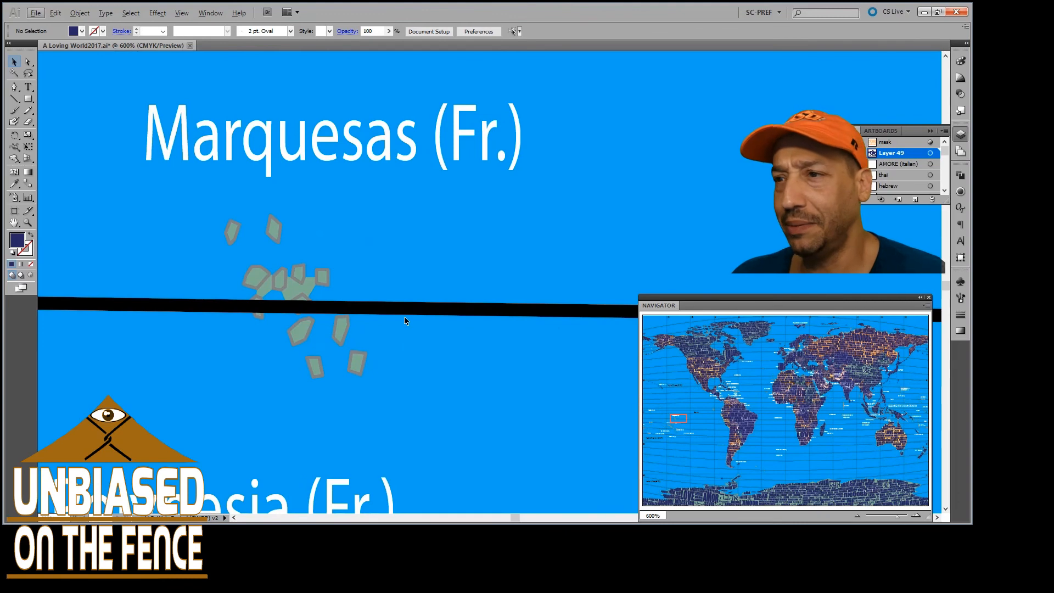
pyautogui.scroll(-1, 402, 313)
pyautogui.scroll(-2, 400, 314)
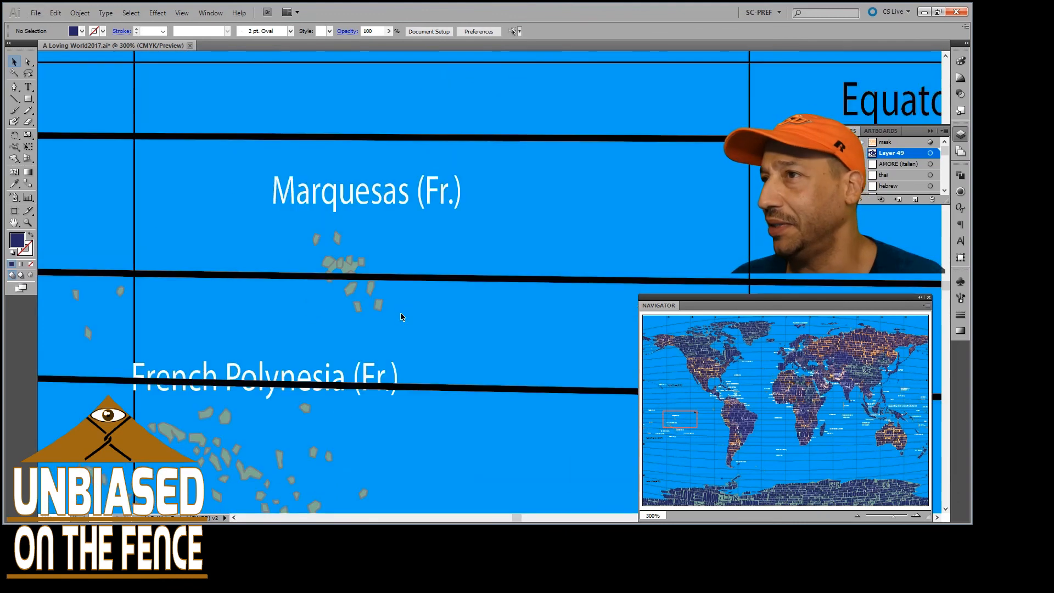
# Follow the Equator east across the Pacific and inspect the small unlettered islands off Ecuador at 400%
pyautogui.hscroll(5, 400, 314)
pyautogui.hscroll(10, 401, 316)
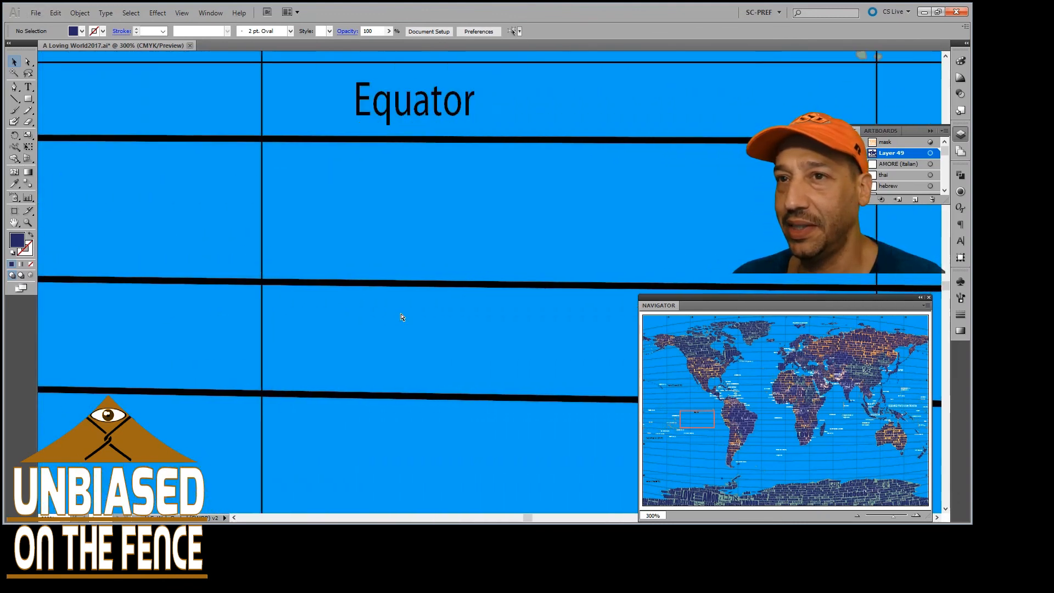
pyautogui.scroll(2, 401, 317)
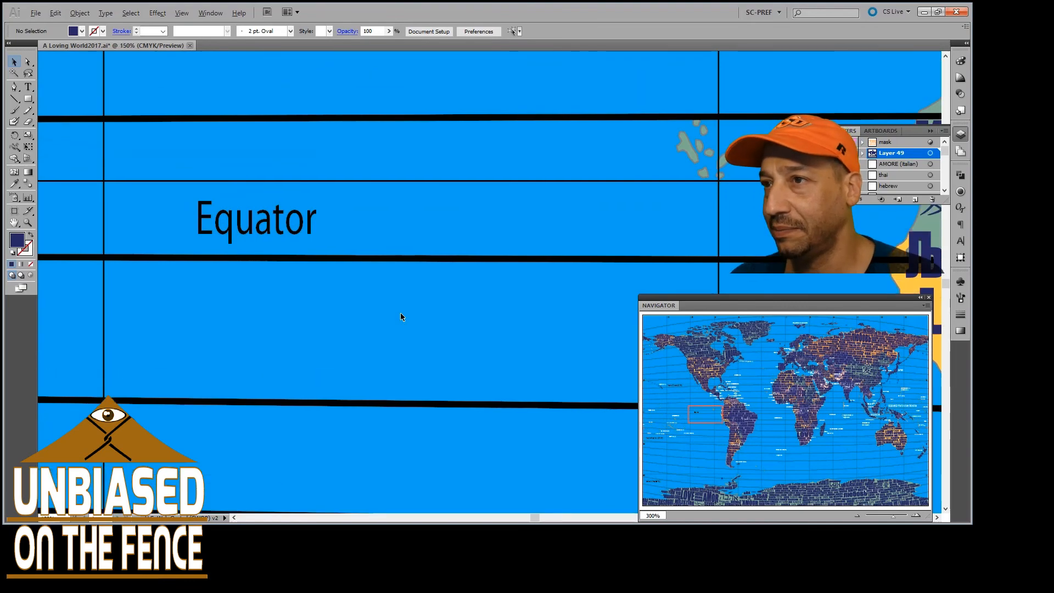
pyautogui.scroll(-5, 400, 312)
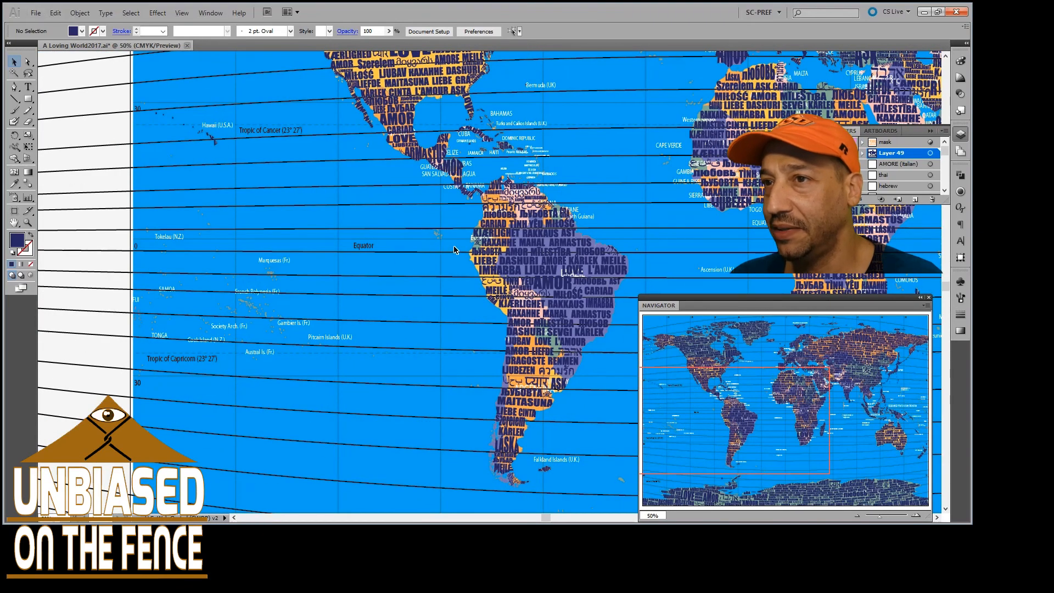
pyautogui.scroll(5, 432, 231)
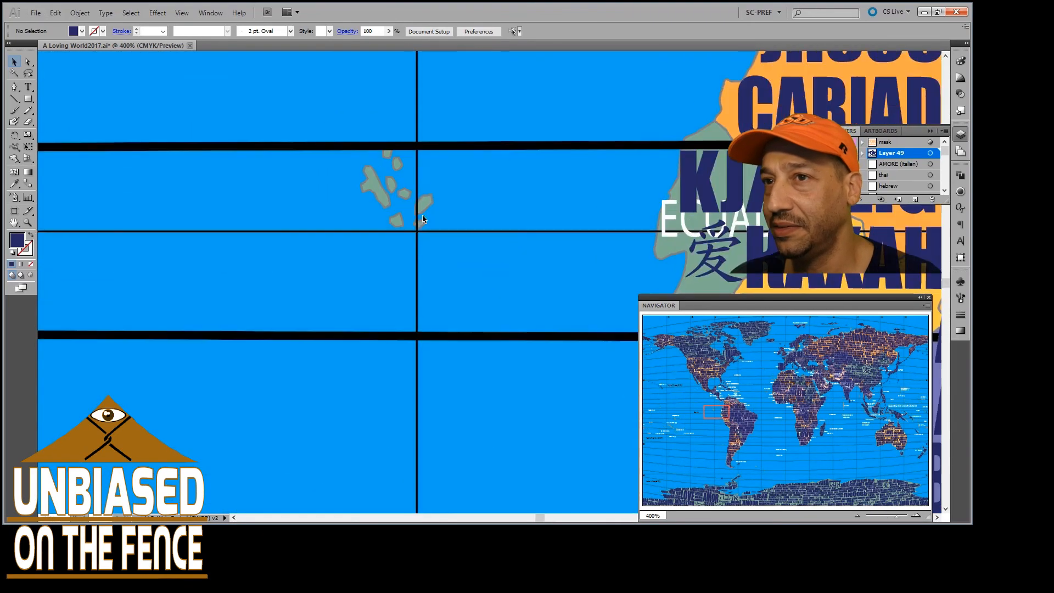
pyautogui.scroll(-3, 420, 218)
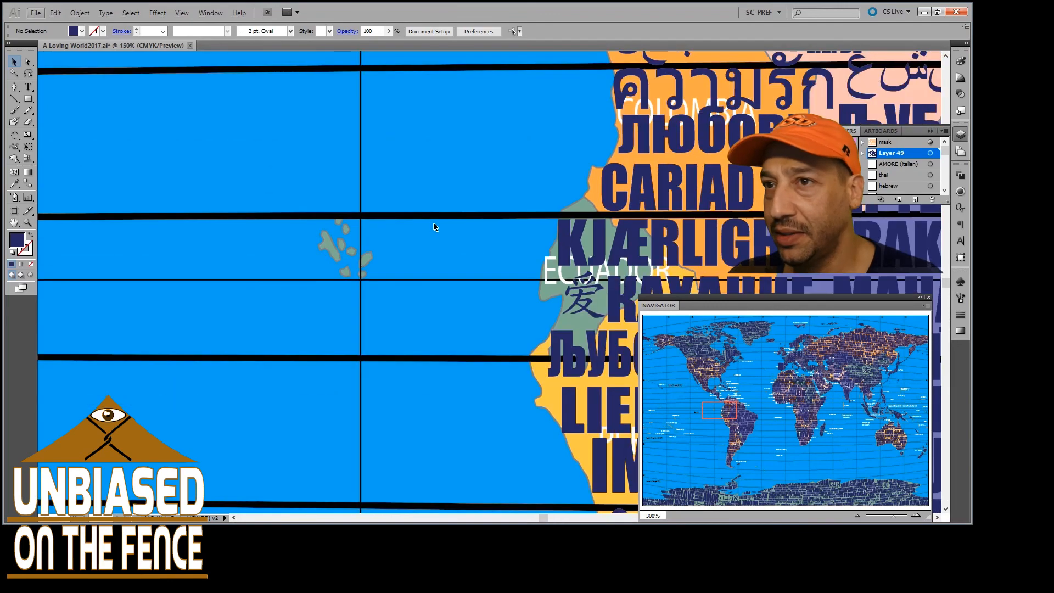
# Review the love words filling Central America, Mexico and the United States at 150%
pyautogui.scroll(5, 420, 215)
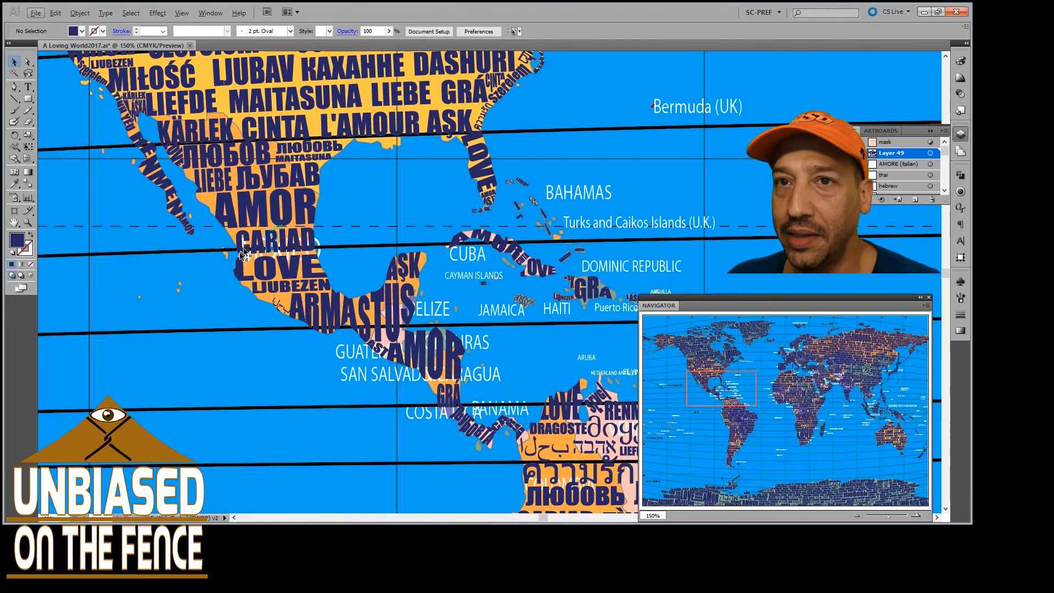
pyautogui.scroll(3, 211, 266)
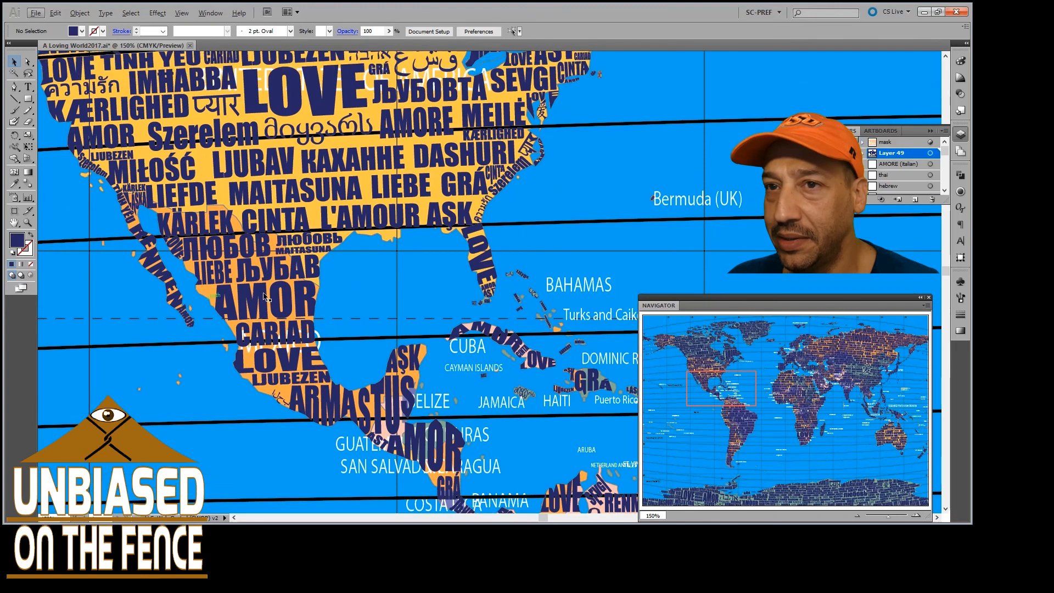
pyautogui.scroll(4, 280, 293)
pyautogui.hscroll(-4, 280, 293)
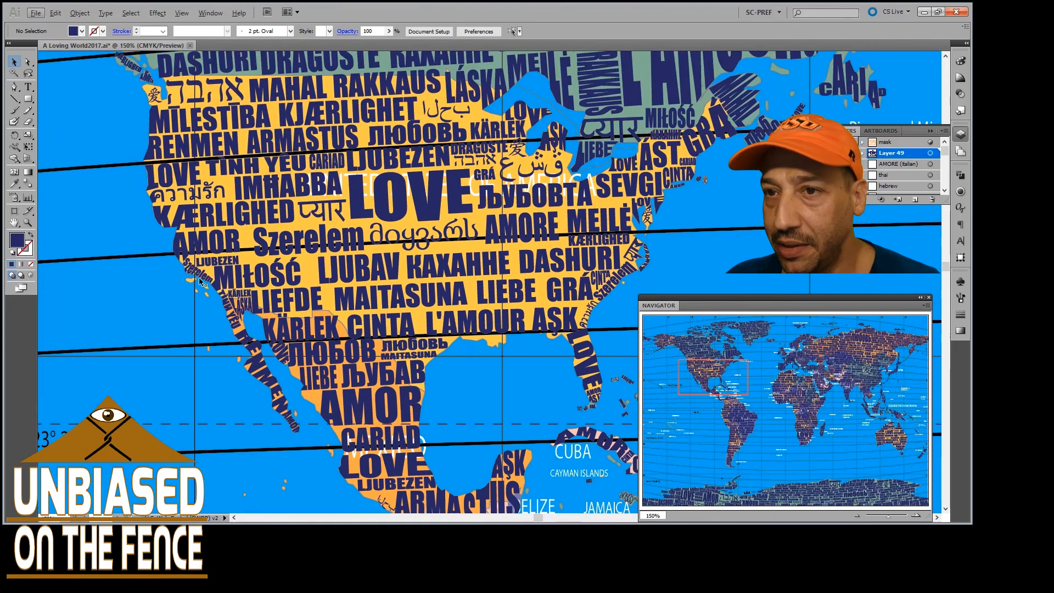
pyautogui.scroll(1, 220, 300)
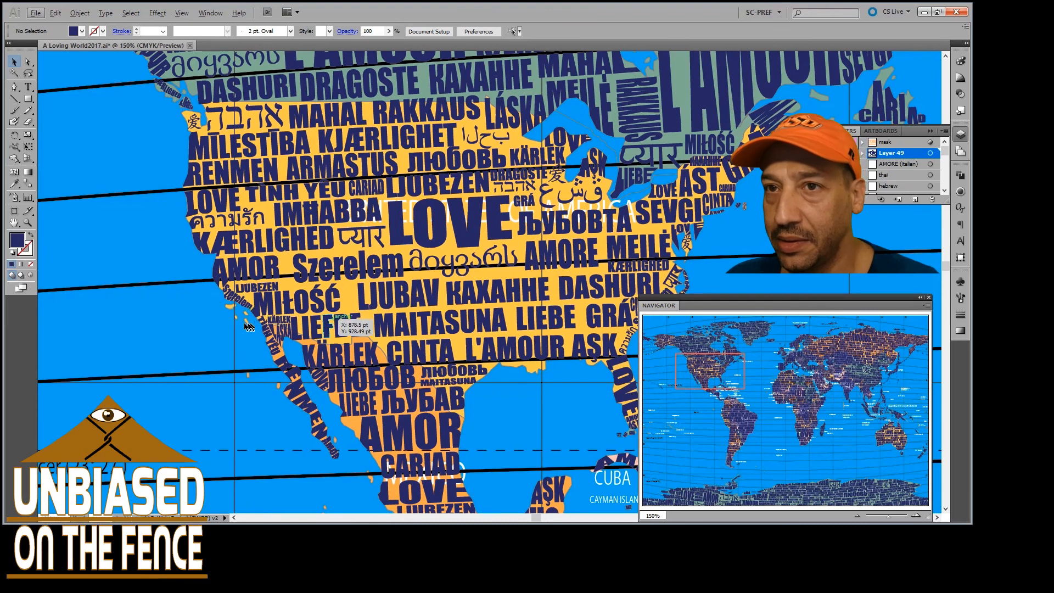
# Examine how the words follow Canada's Pacific coast, from DASHURI and L'AMOUR up towards Alaska
pyautogui.scroll(2, 199, 307)
pyautogui.scroll(7, 197, 308)
pyautogui.hscroll(-2, 198, 308)
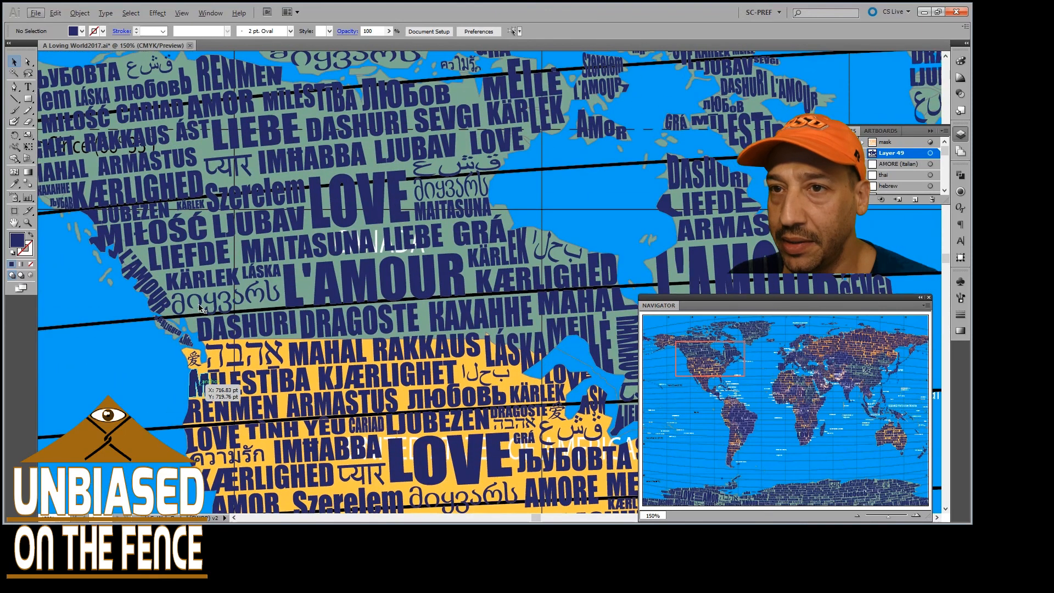
pyautogui.hscroll(-3, 199, 308)
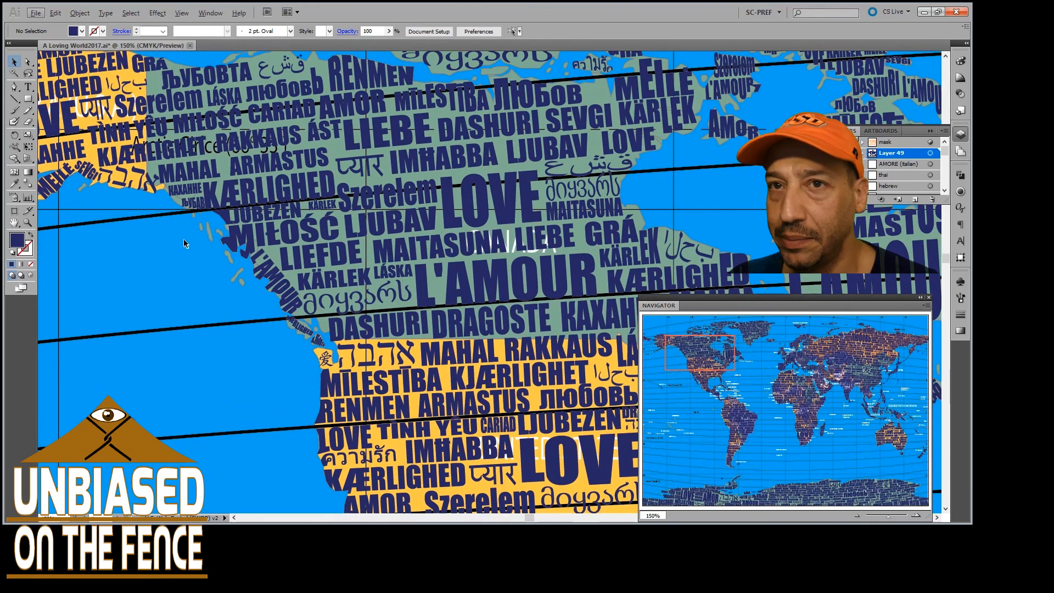
pyautogui.hscroll(-14, 247, 269)
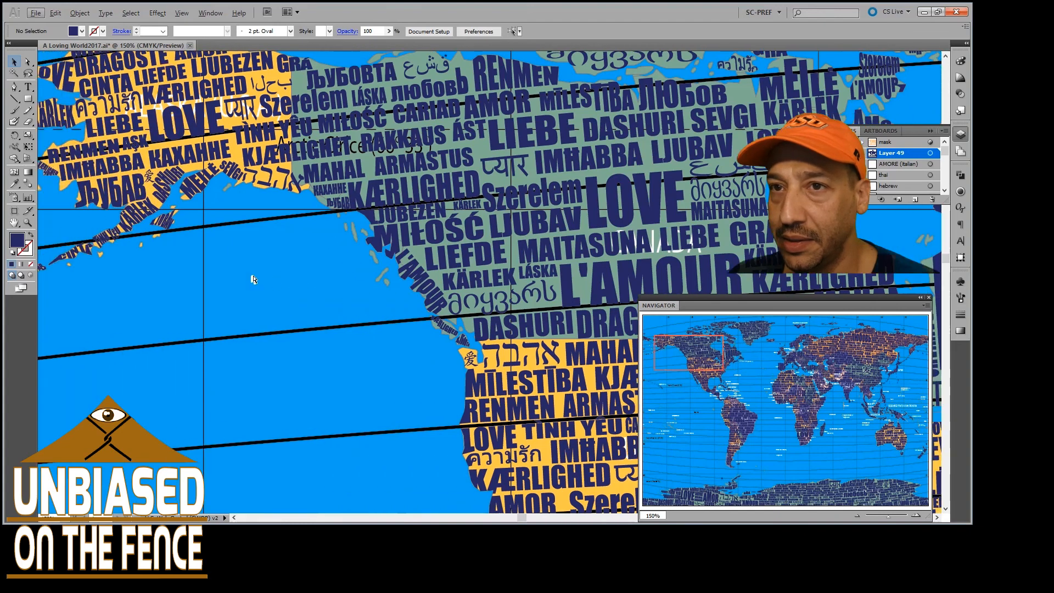
# Inspect the lettering across Alaska and along the Aleutian island chain to the map's western edge
pyautogui.scroll(3, 249, 250)
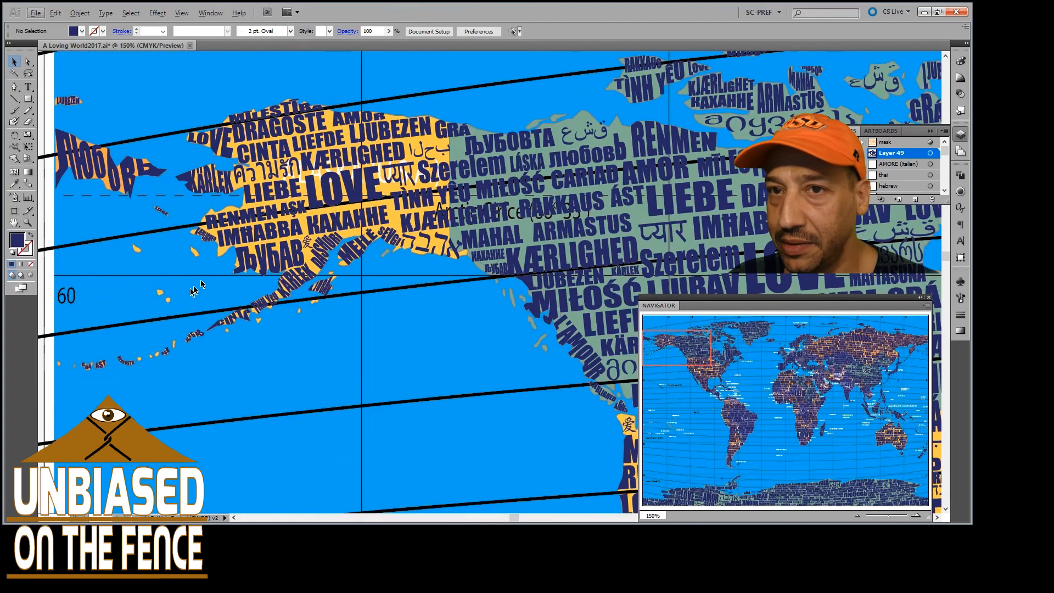
pyautogui.scroll(3, 149, 271)
pyautogui.hscroll(-6, 186, 267)
pyautogui.scroll(-7, 228, 262)
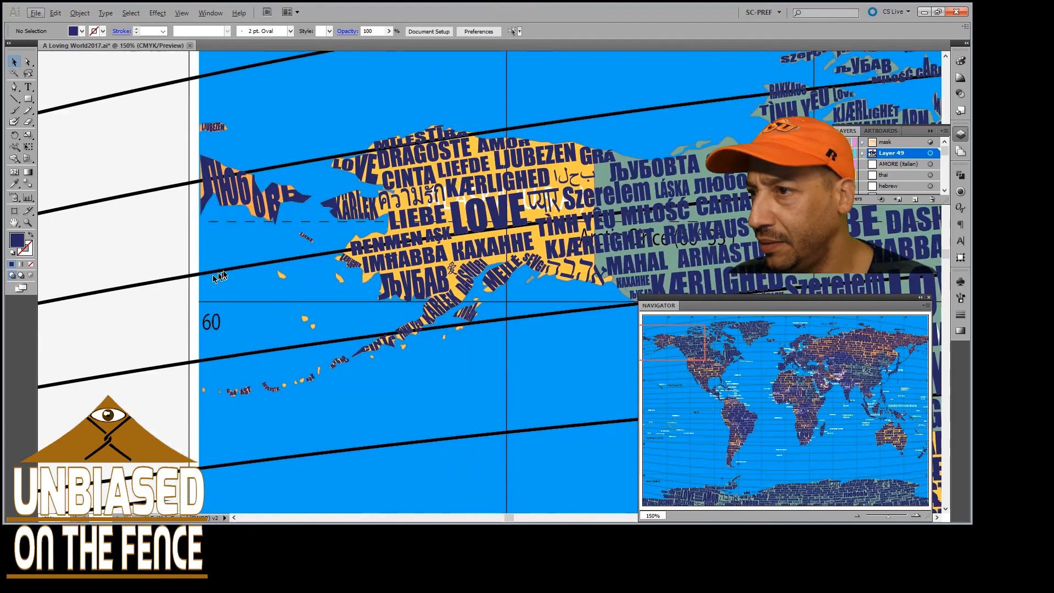
# Examine the letters fitted to the Hawaiian island chain near the Tropic of Cancer
pyautogui.hscroll(5, 229, 262)
pyautogui.scroll(-8, 229, 259)
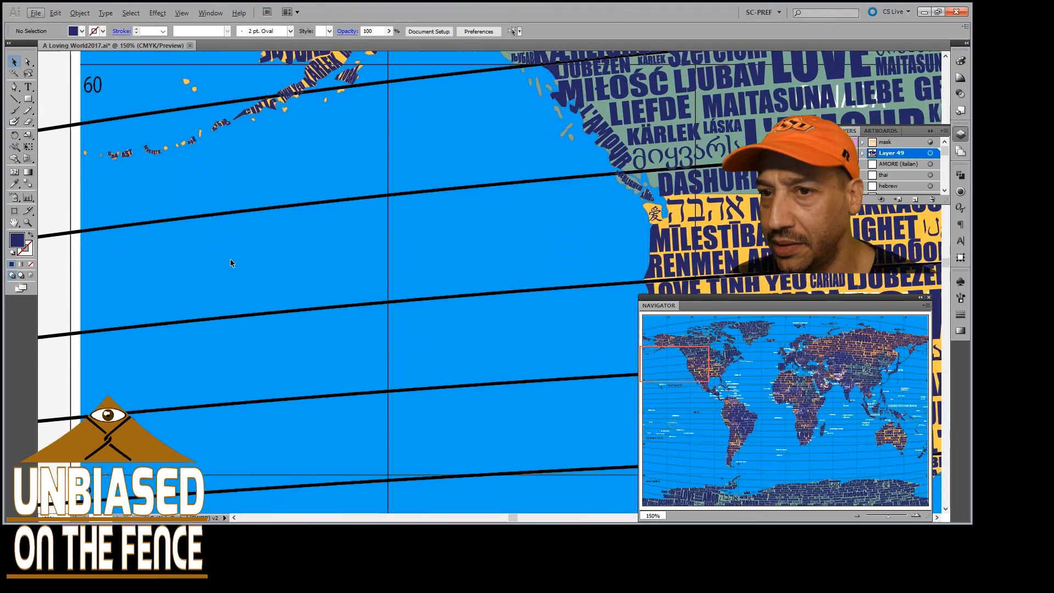
pyautogui.scroll(-6, 230, 259)
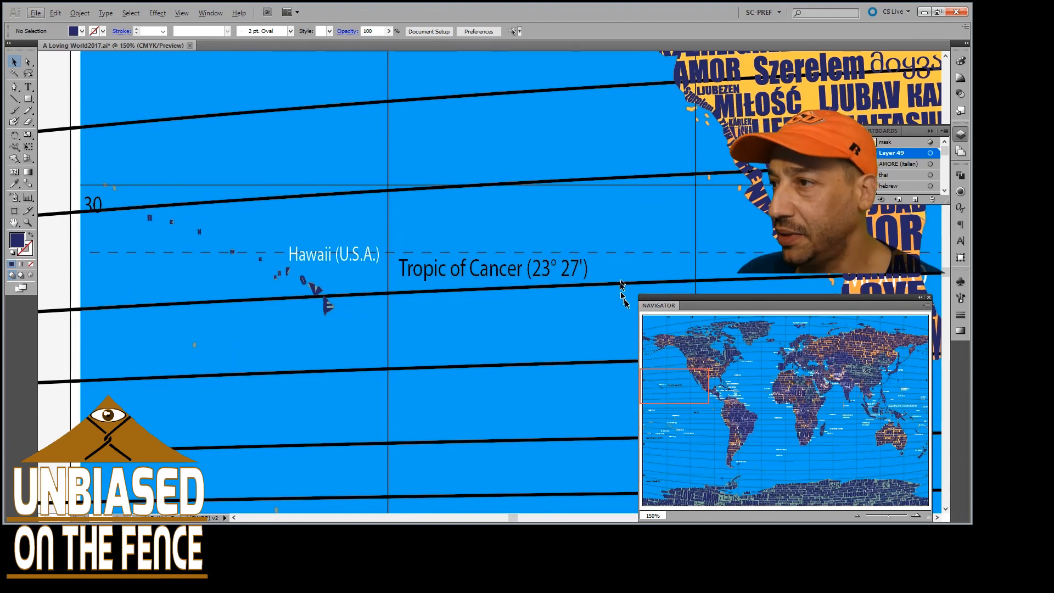
# Jump to Russia's northeastern Arctic coast and inspect the islands lettered RAKKAUS, SEVGI, ARMASTUS and ÁST at up to 600%
pyautogui.moveTo(702, 382); pyautogui.dragTo(910, 375)
pyautogui.moveTo(913, 369); pyautogui.dragTo(912, 331)
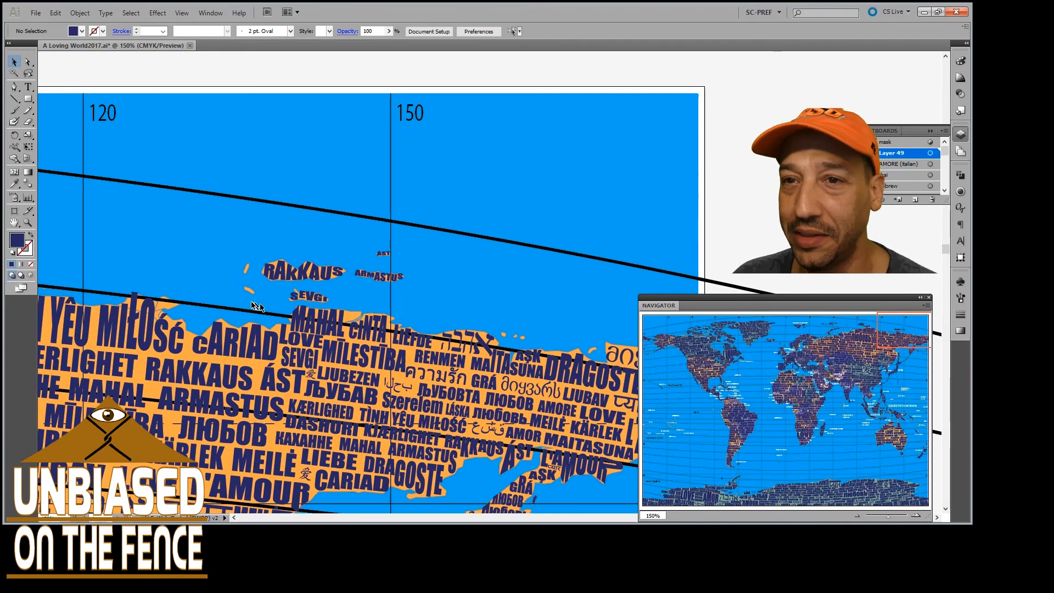
pyautogui.hscroll(-1, 216, 305)
pyautogui.scroll(3, 214, 318)
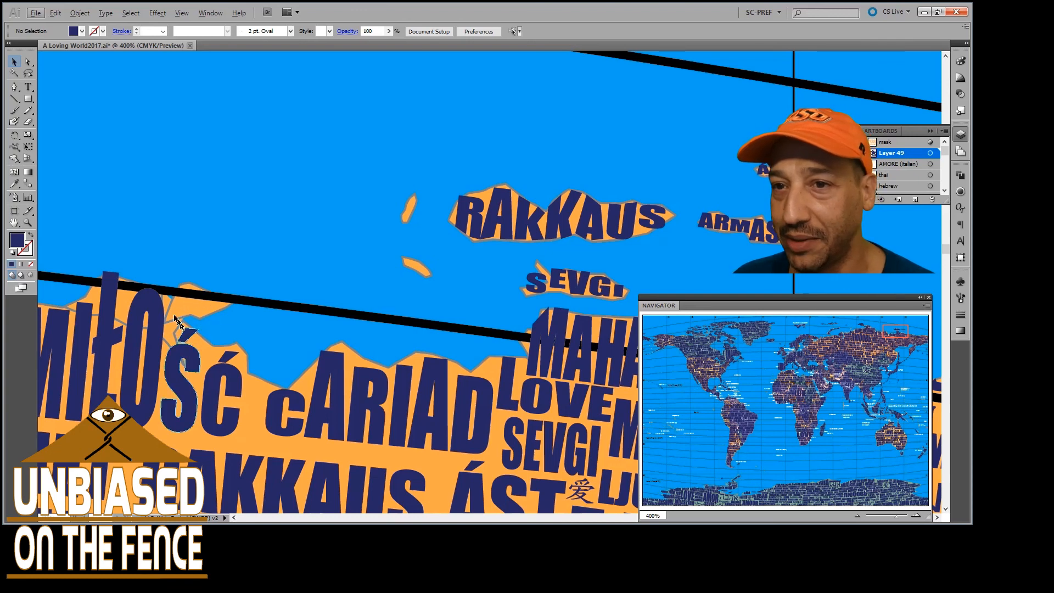
pyautogui.hscroll(2, 329, 319)
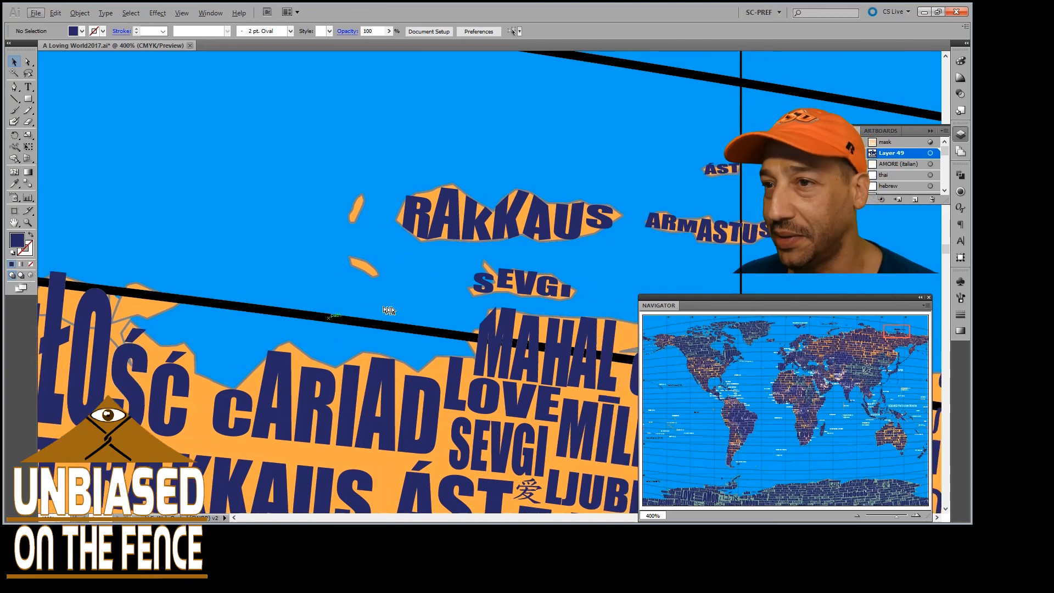
pyautogui.scroll(-2, 389, 311)
pyautogui.scroll(3, 447, 333)
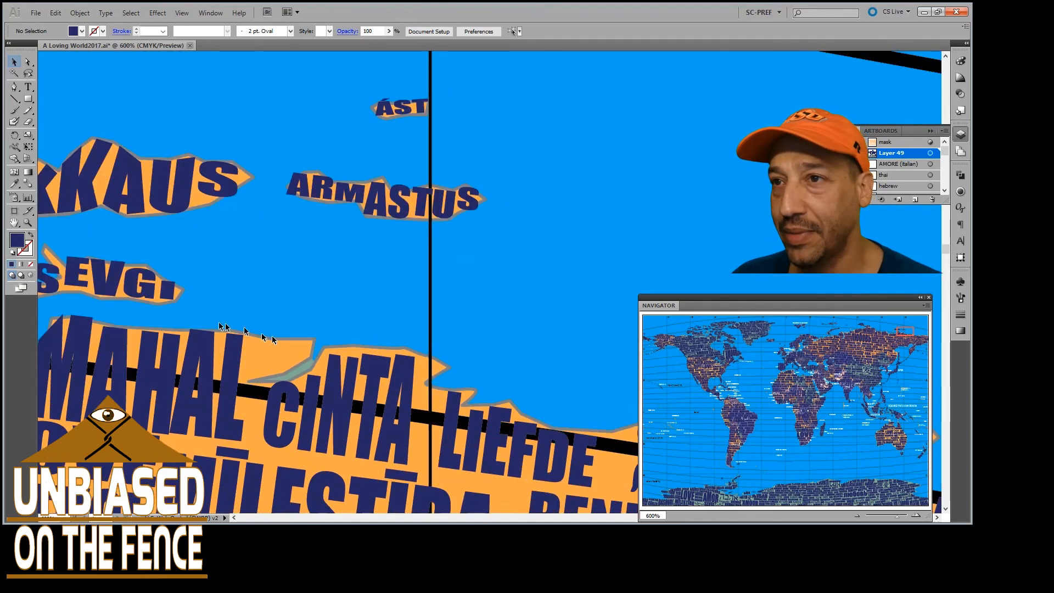
pyautogui.scroll(4, 243, 327)
pyautogui.hscroll(8, 316, 306)
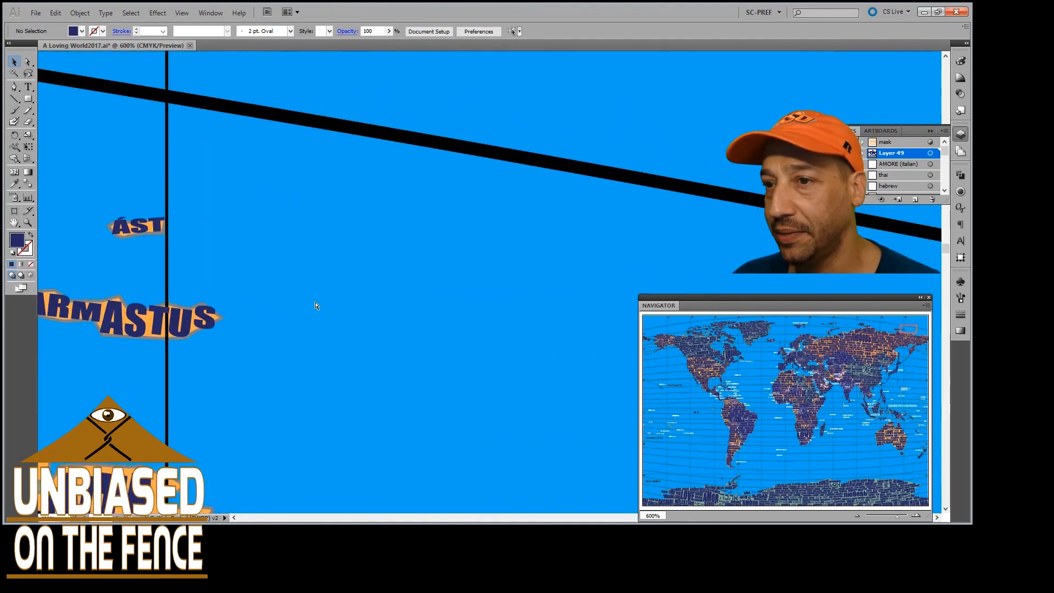
# Follow Russia's Arctic coast east at 600%, past AŞK and DRAGOSTE to the L'AMOUR peninsulas at the map's edge
pyautogui.scroll(-10, 315, 306)
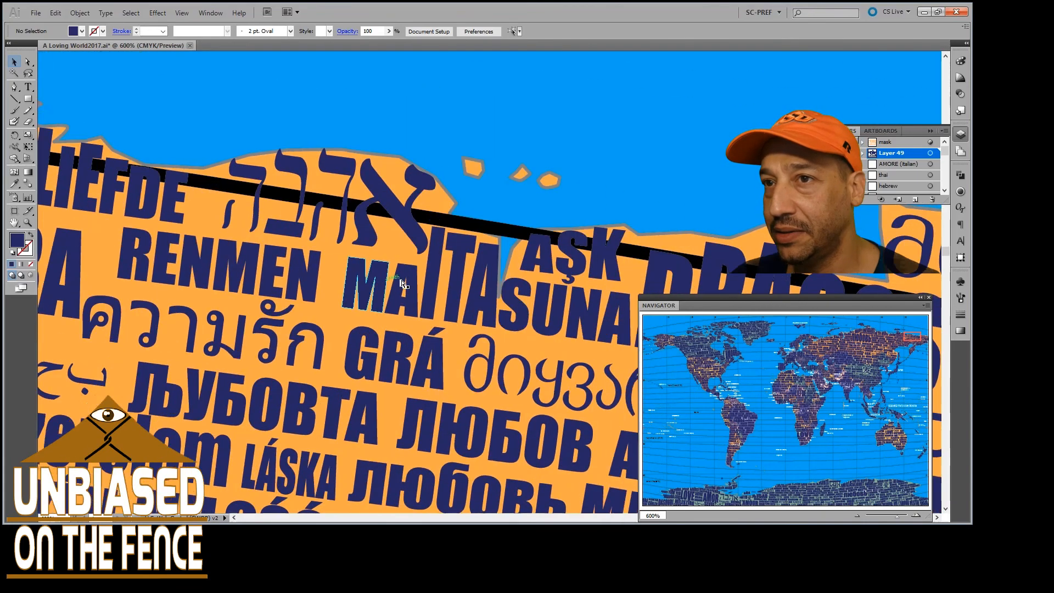
pyautogui.hscroll(12, 403, 283)
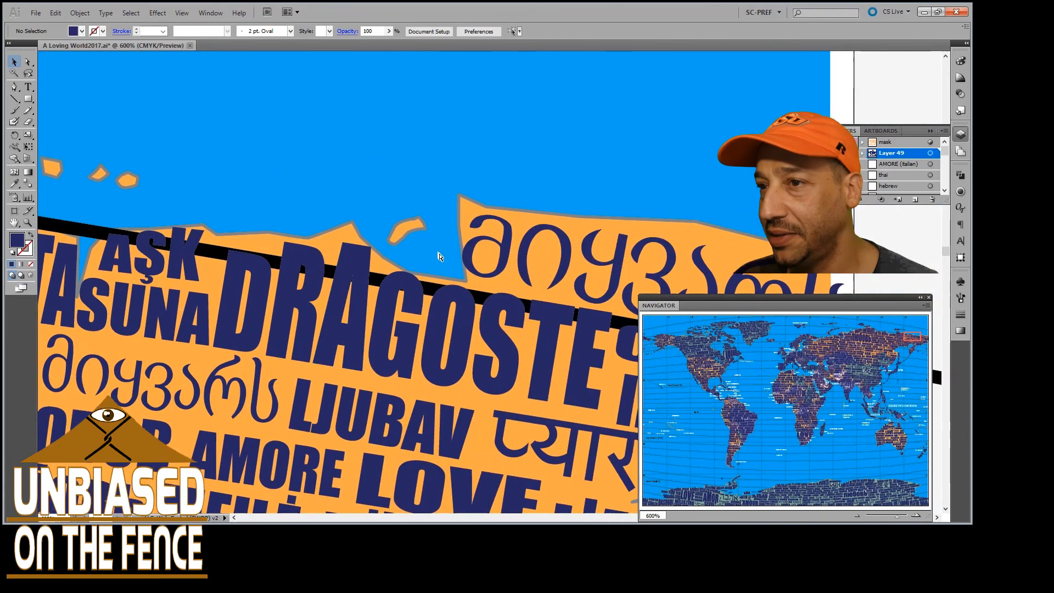
pyautogui.hscroll(4, 439, 256)
pyautogui.scroll(-14, 441, 257)
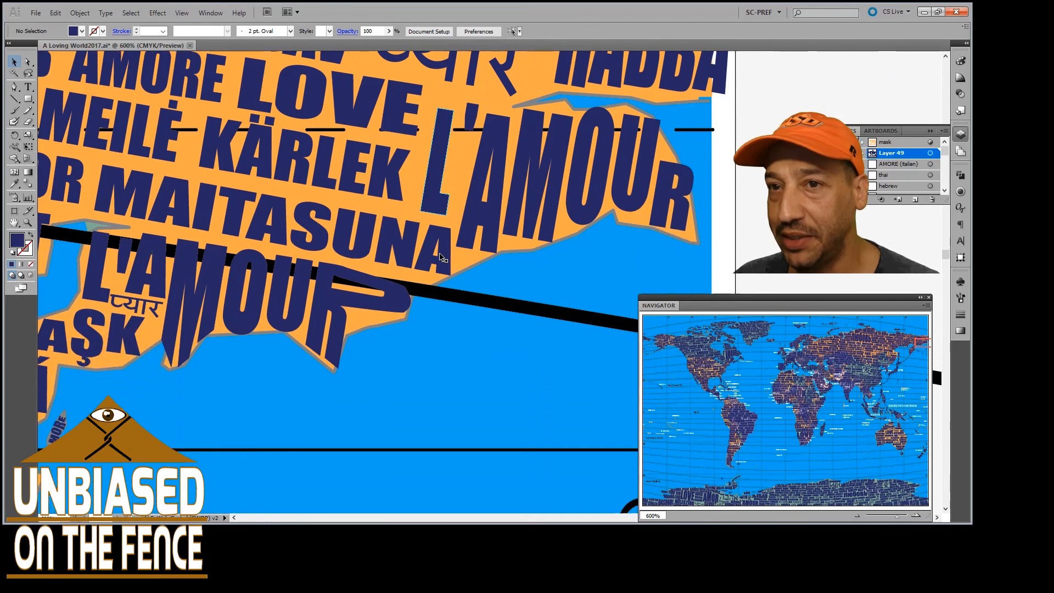
# Examine the inlet below RAKKAUS ÁST and the words stacked down the Kamchatka Peninsula, from GRÁ to KÄRLEK
pyautogui.hscroll(-12, 442, 259)
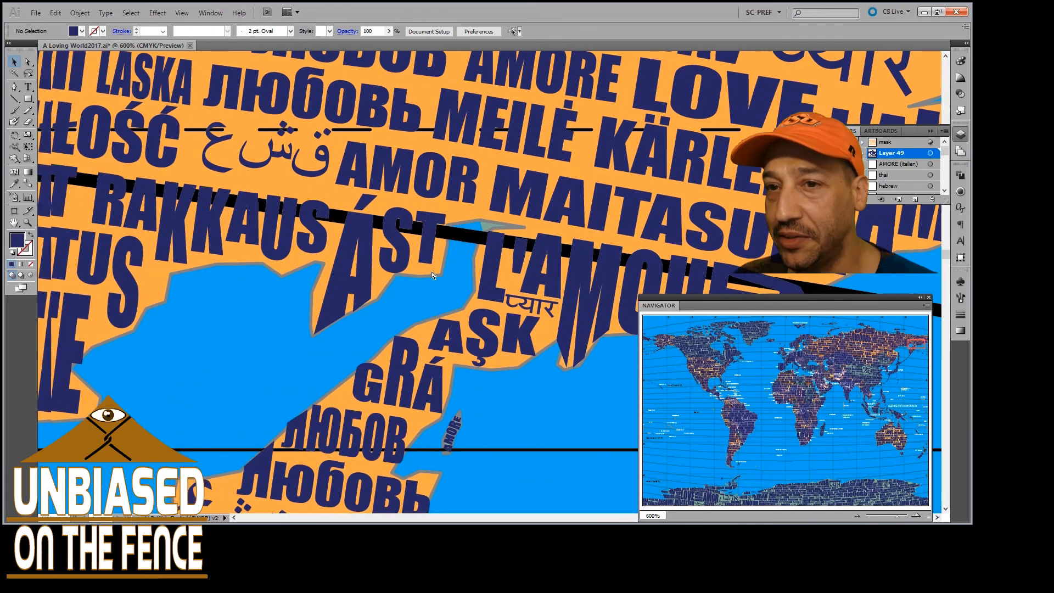
pyautogui.hscroll(-8, 431, 274)
pyautogui.scroll(-3, 430, 275)
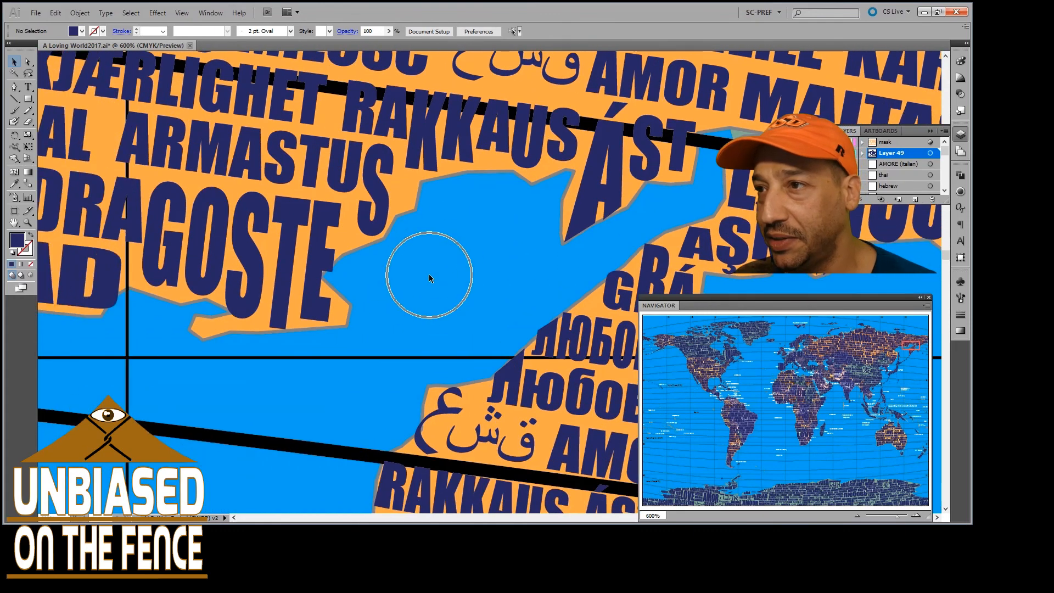
pyautogui.scroll(-1, 430, 277)
pyautogui.hscroll(3, 431, 276)
pyautogui.scroll(-4, 432, 276)
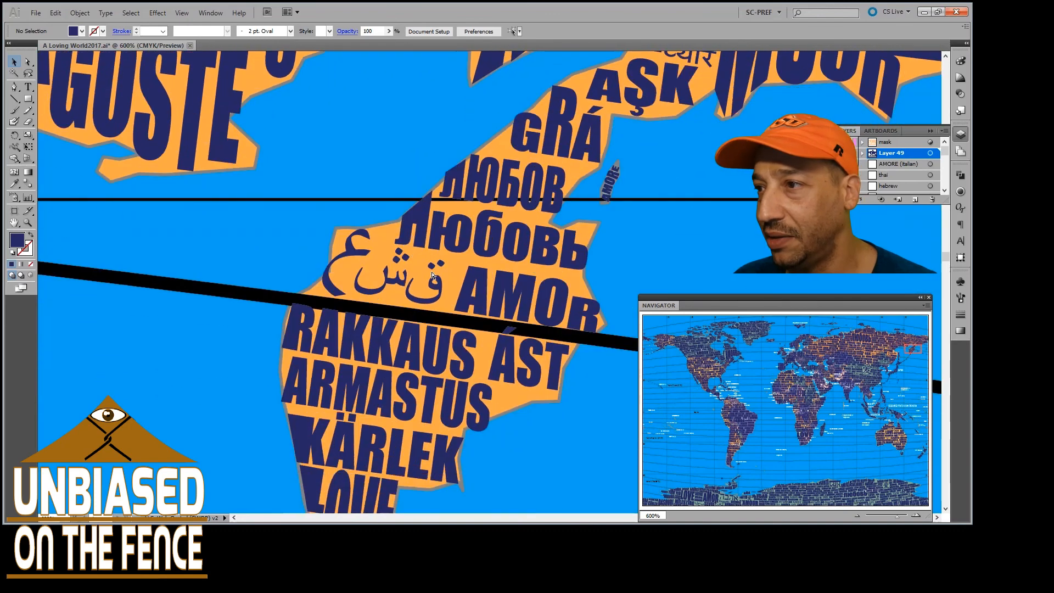
# Inspect the coast west of Kamchatka, from CARIAD to the narrow island lettered КАХАННЕ
pyautogui.hscroll(-14, 431, 274)
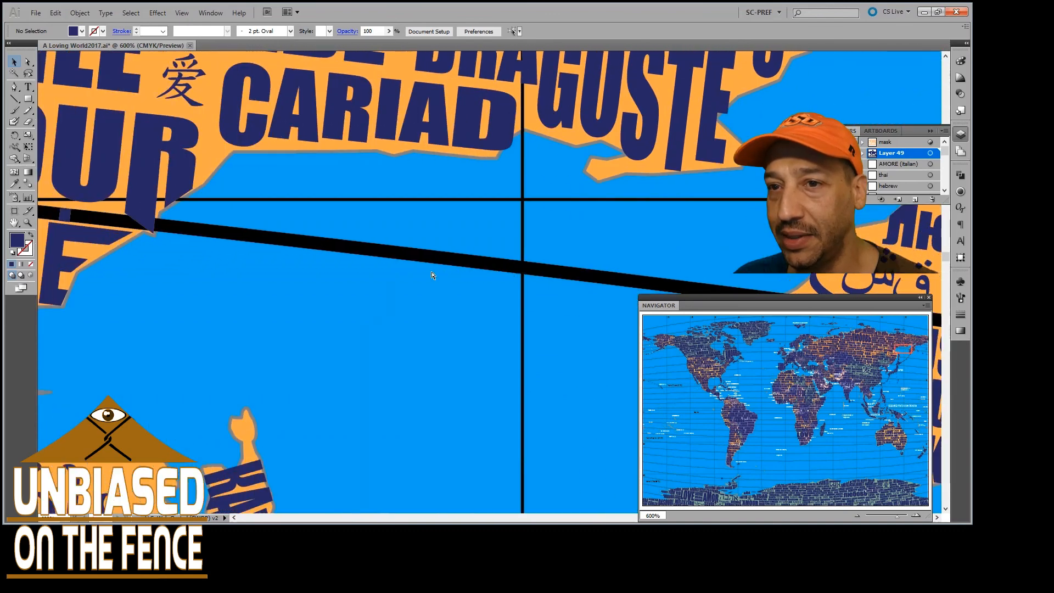
pyautogui.scroll(-6, 432, 275)
pyautogui.hscroll(-3, 431, 275)
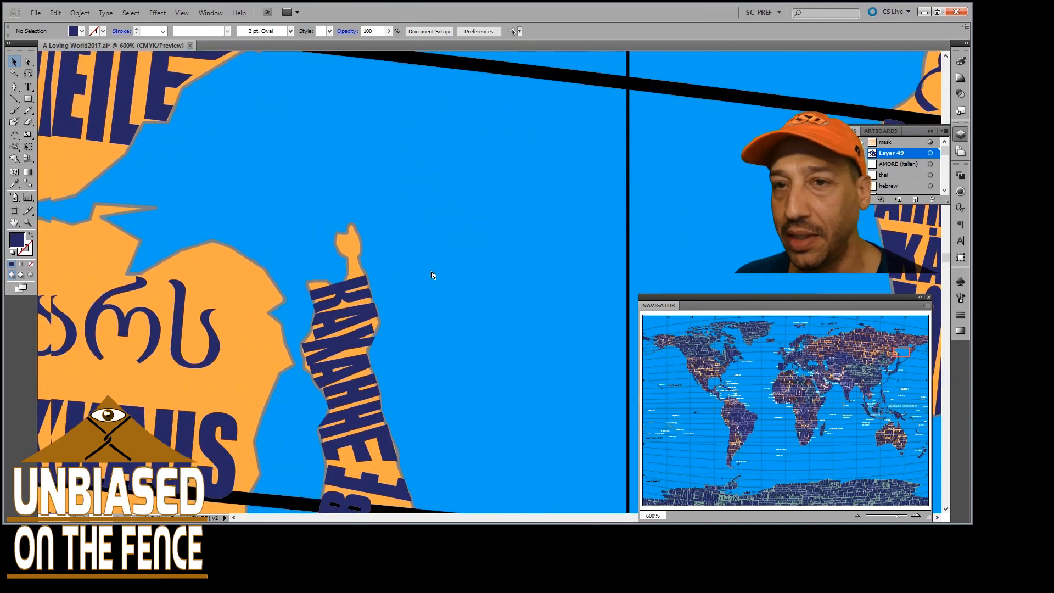
# Follow Russia's Pacific coast south from the КАХАННЕ island to the words fitted to the Korean Peninsula at 300%
pyautogui.scroll(-2, 432, 275)
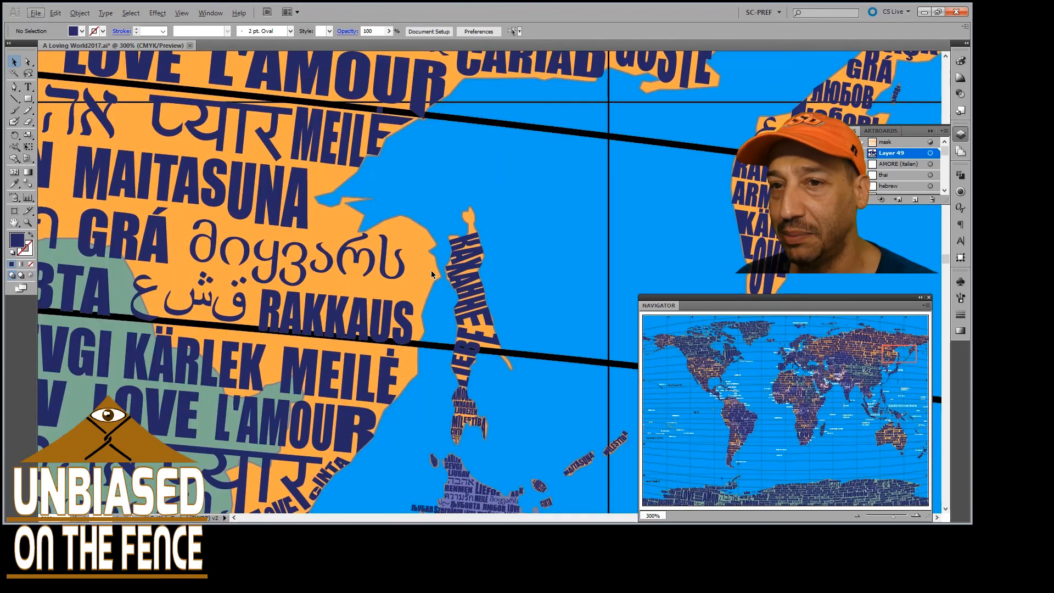
pyautogui.scroll(-5, 431, 275)
pyautogui.hscroll(-4, 438, 308)
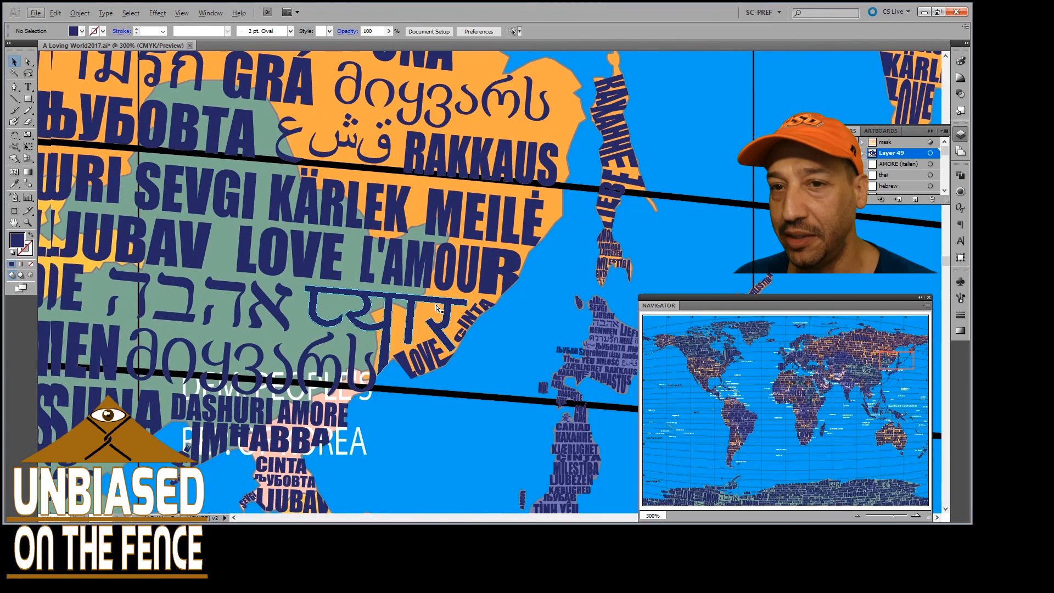
pyautogui.hscroll(-3, 438, 309)
pyautogui.scroll(-1, 439, 301)
pyautogui.scroll(-2, 439, 301)
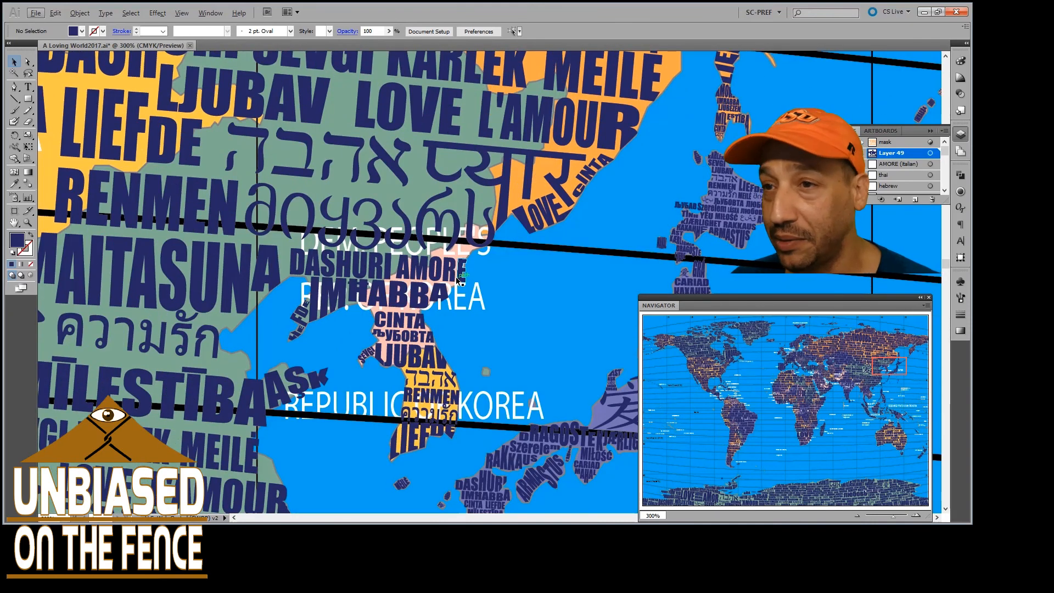
pyautogui.scroll(-3, 404, 305)
pyautogui.scroll(-1, 409, 299)
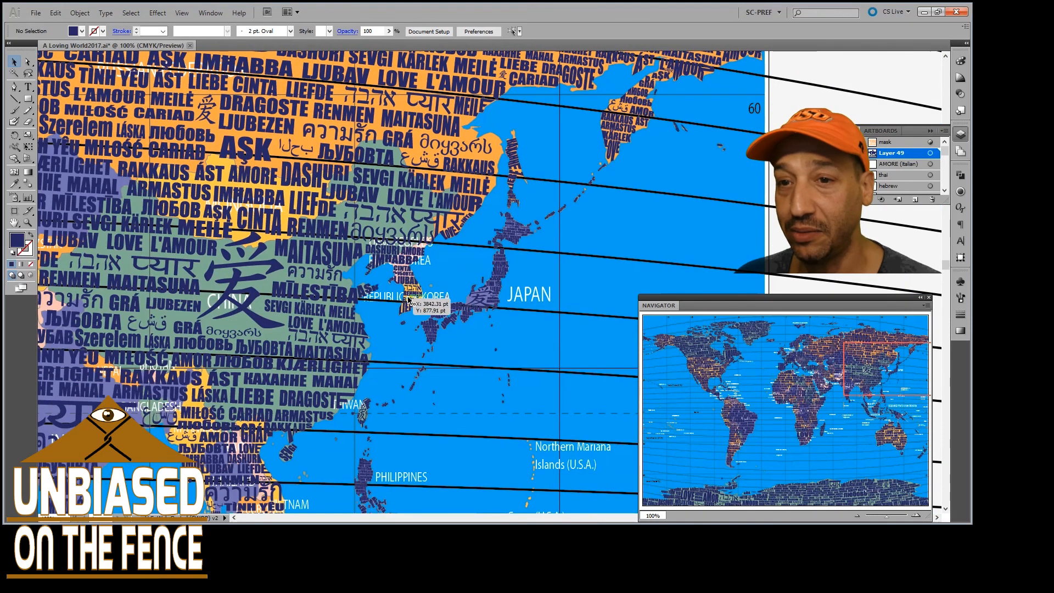
# Survey the islands from Japan and the Philippines through Indonesia to the Solomon Islands and New Caledonia at 100%
pyautogui.scroll(-8, 409, 298)
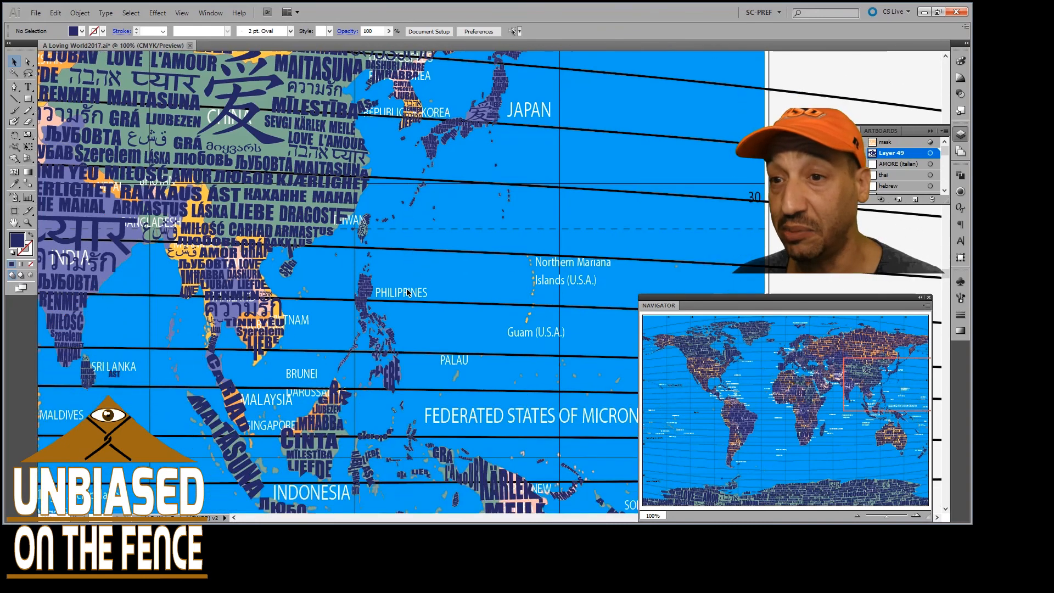
pyautogui.scroll(-5, 409, 295)
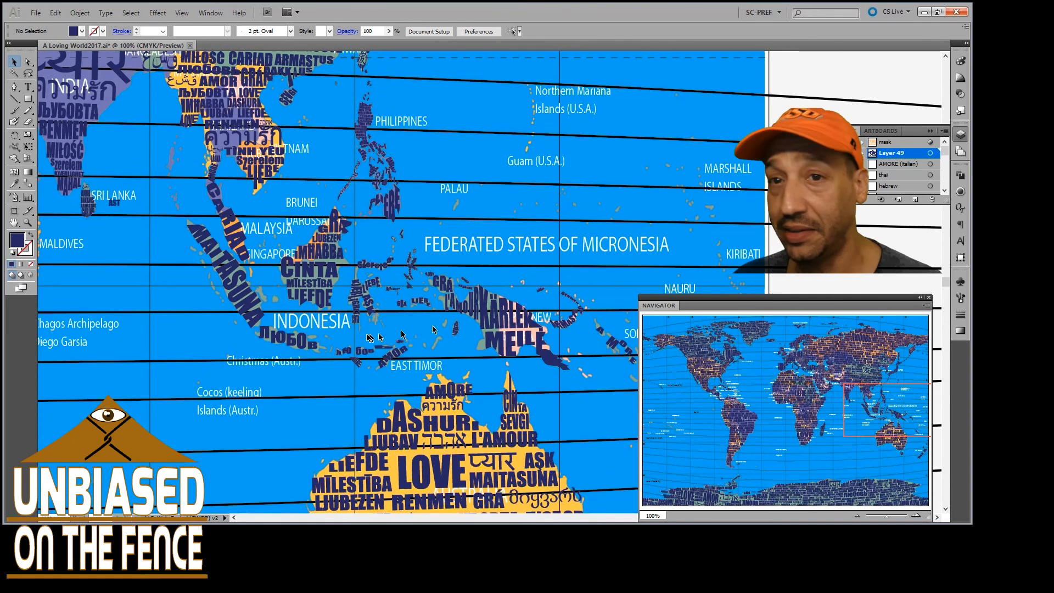
pyautogui.hscroll(5, 440, 332)
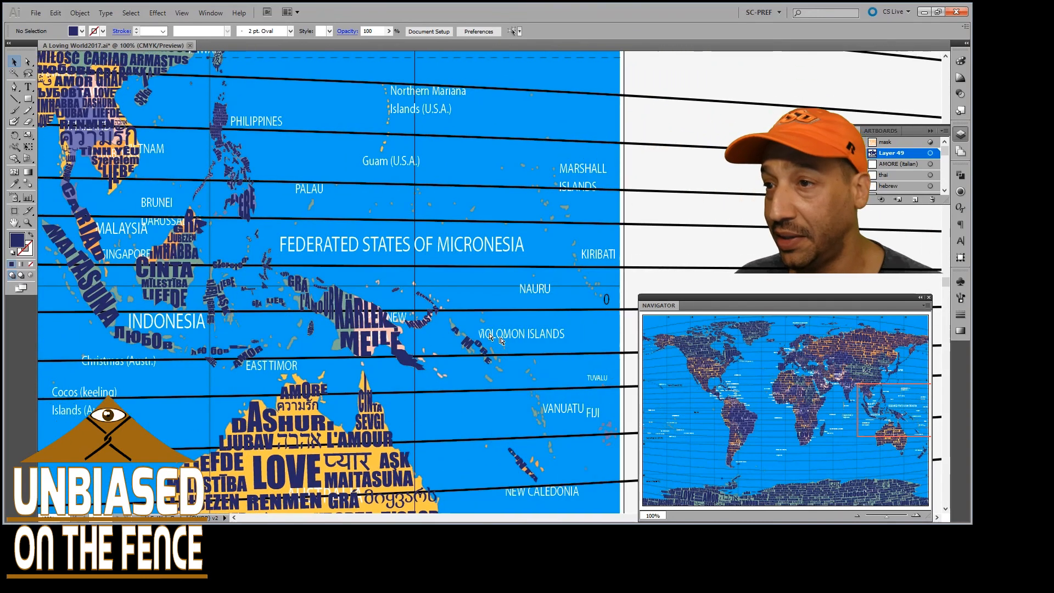
pyautogui.hscroll(1, 491, 337)
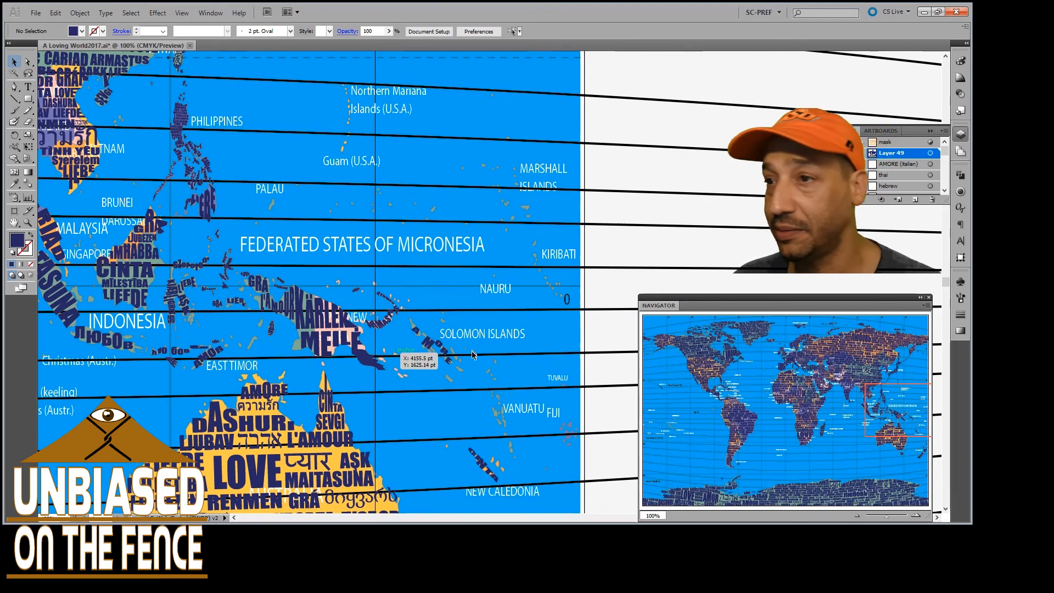
pyautogui.scroll(-3, 443, 332)
pyautogui.hscroll(-15, 449, 345)
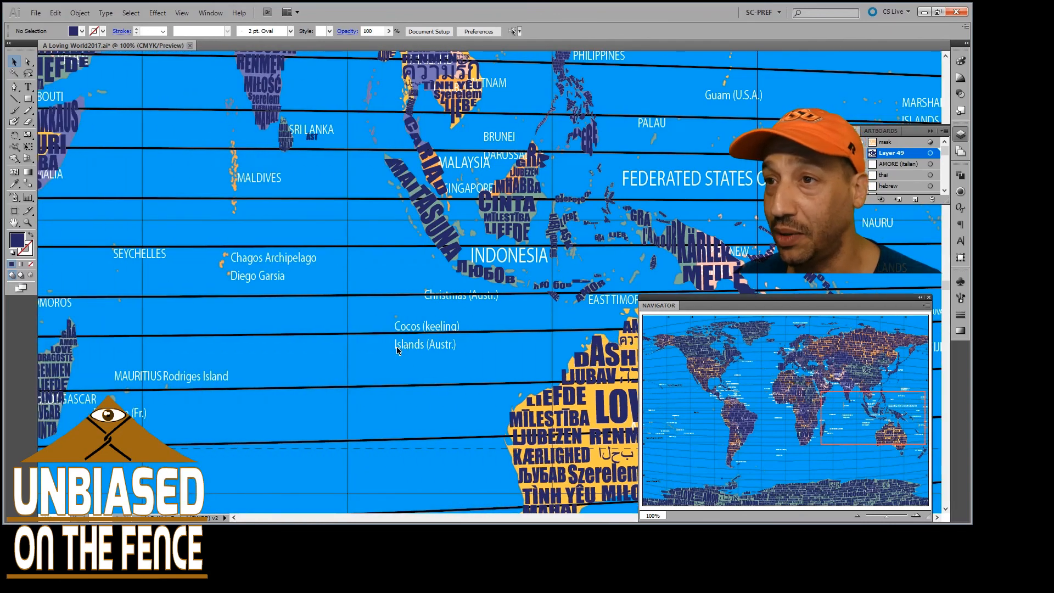
# Go to Sri Lanka and inspect its stacked words and the separate ÁST below the country label at 600%
pyautogui.scroll(2, 443, 343)
pyautogui.hscroll(-2, 502, 315)
pyautogui.scroll(2, 510, 298)
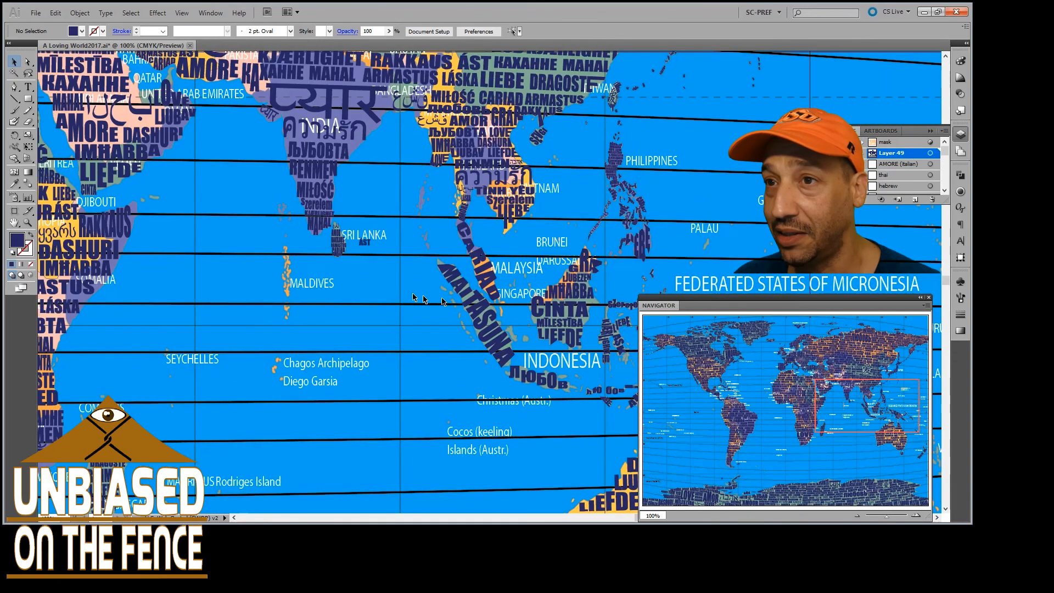
pyautogui.scroll(5, 351, 247)
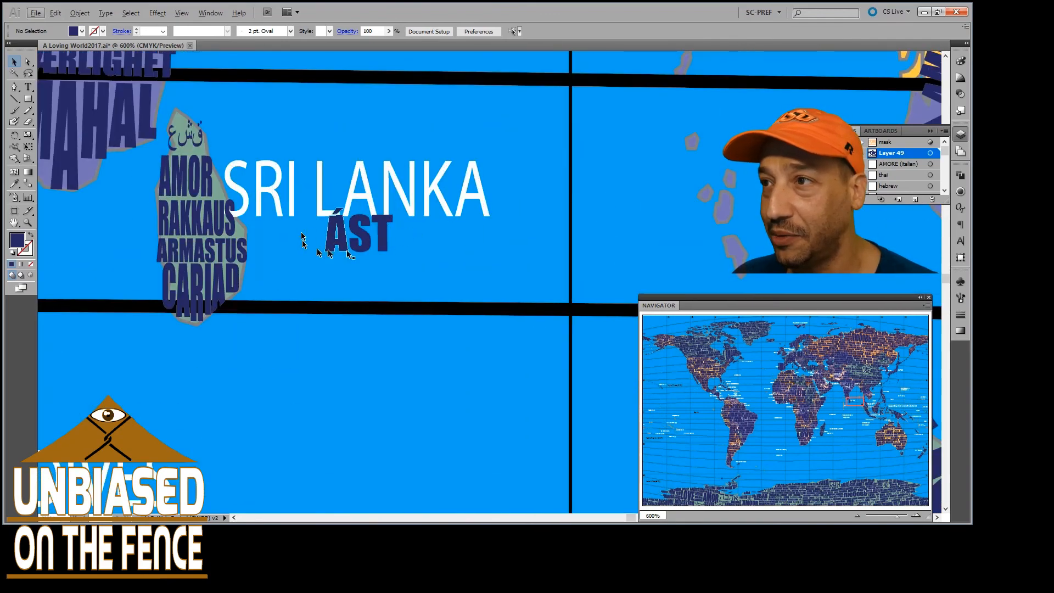
pyautogui.scroll(3, 378, 219)
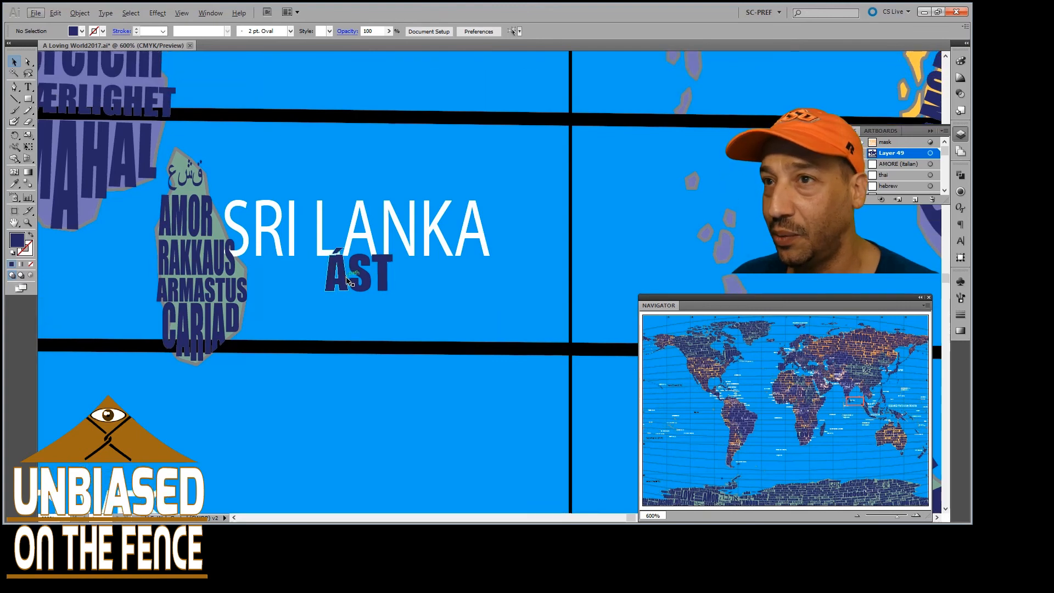
pyautogui.scroll(15, 395, 280)
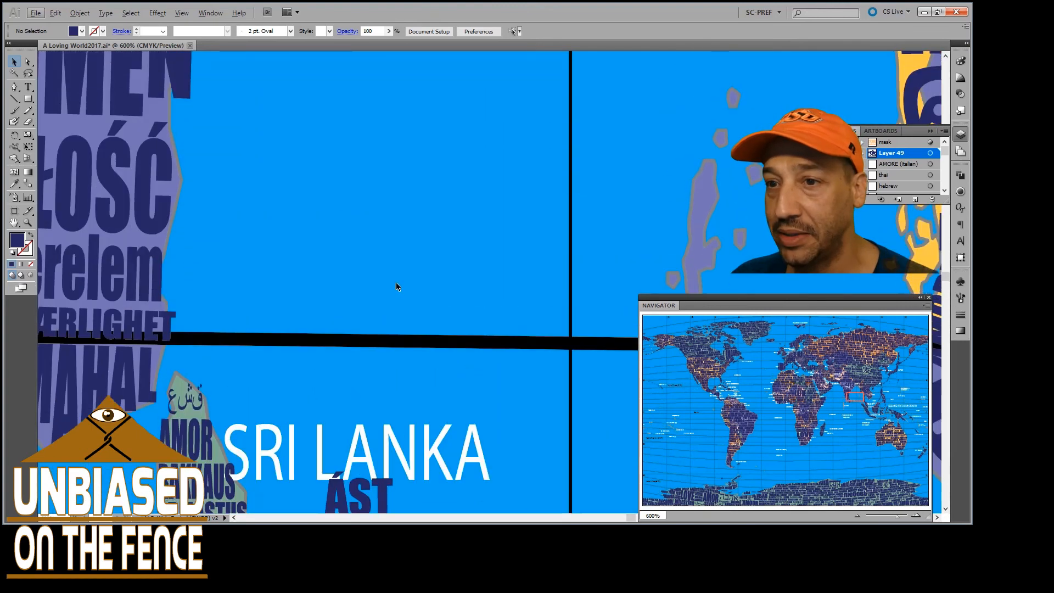
# Compare Sri Lanka with southern India and the Maldives, and examine the offshore word ÁST at 1200%
pyautogui.scroll(-12, 397, 285)
pyautogui.scroll(-3, 396, 291)
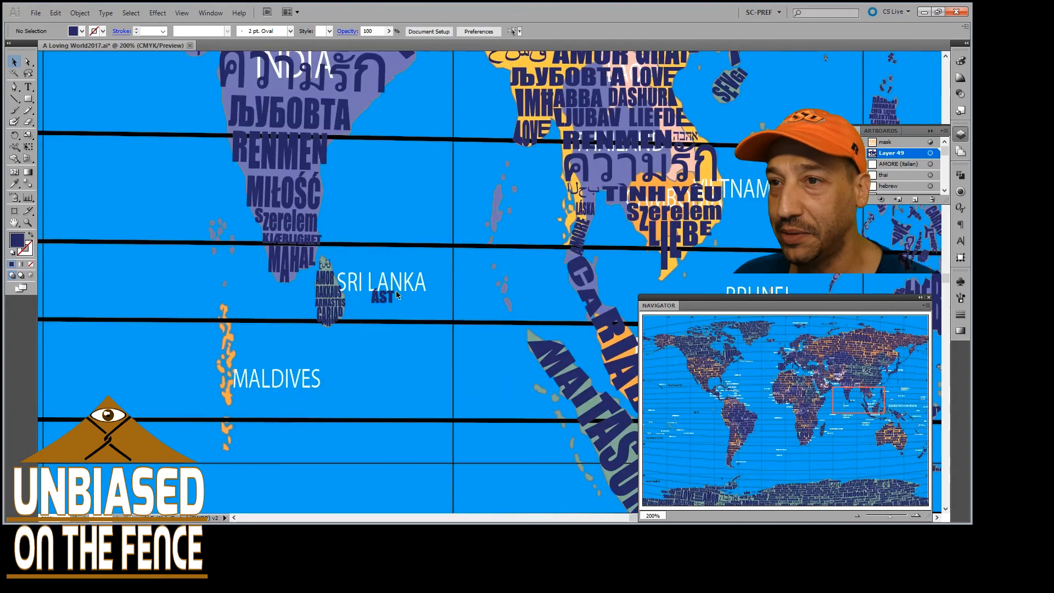
pyautogui.scroll(1, 396, 294)
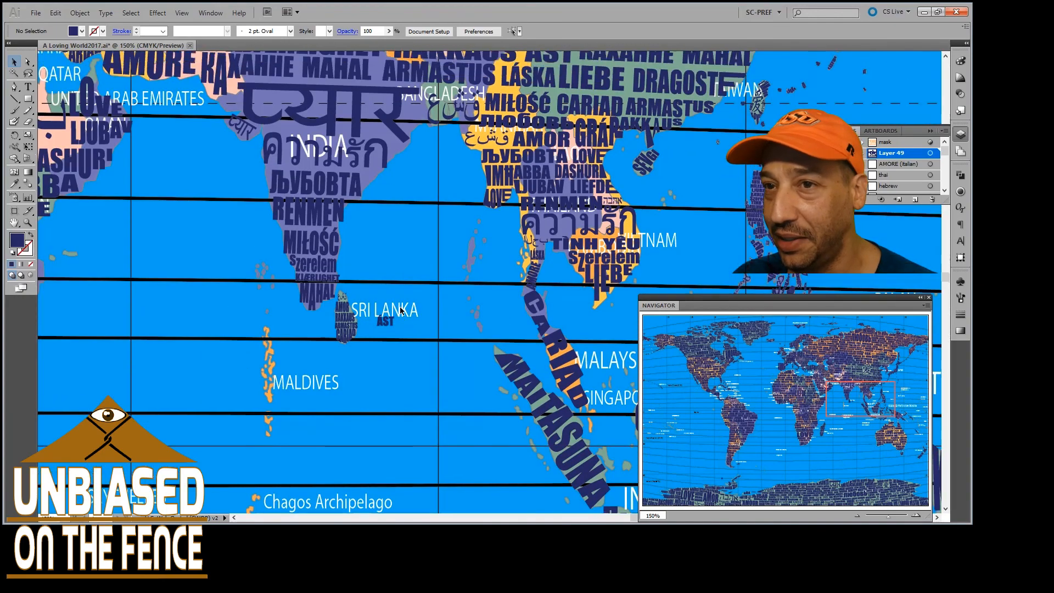
pyautogui.scroll(-2, 400, 305)
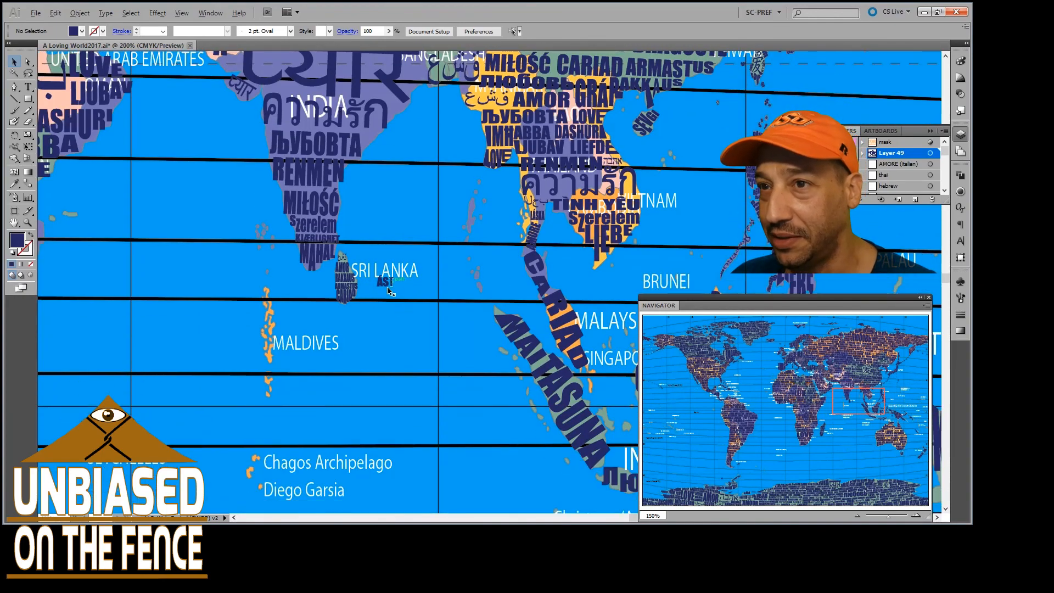
pyautogui.scroll(4, 390, 291)
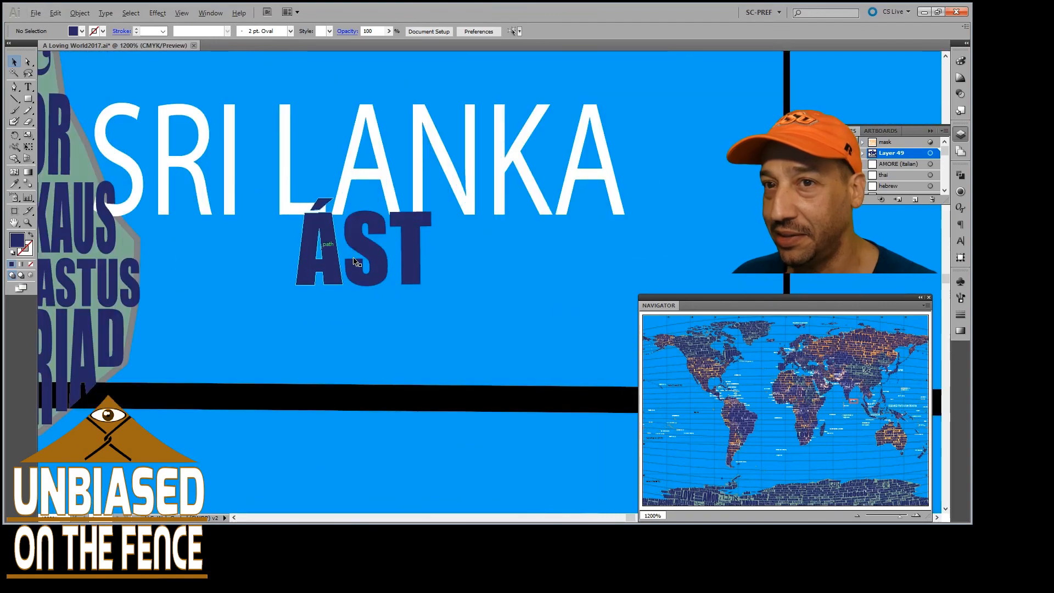
pyautogui.scroll(-3, 354, 262)
# Inspect the words filling India at 400%, continuing west past Pakistan to the Persian Gulf coast and Oman
pyautogui.hscroll(-12, 333, 296)
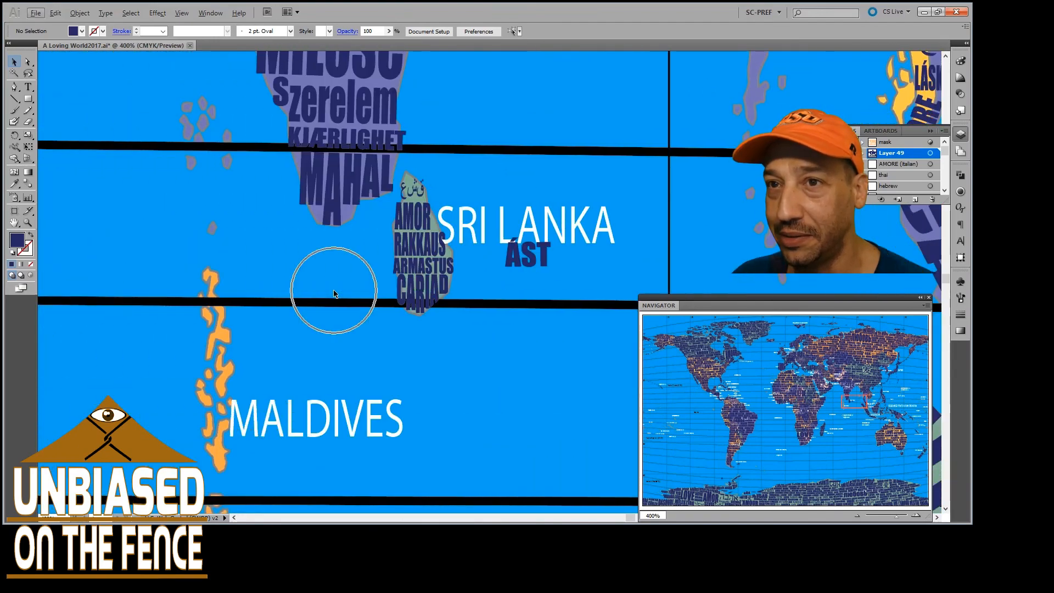
pyautogui.scroll(12, 260, 309)
pyautogui.scroll(20, 261, 308)
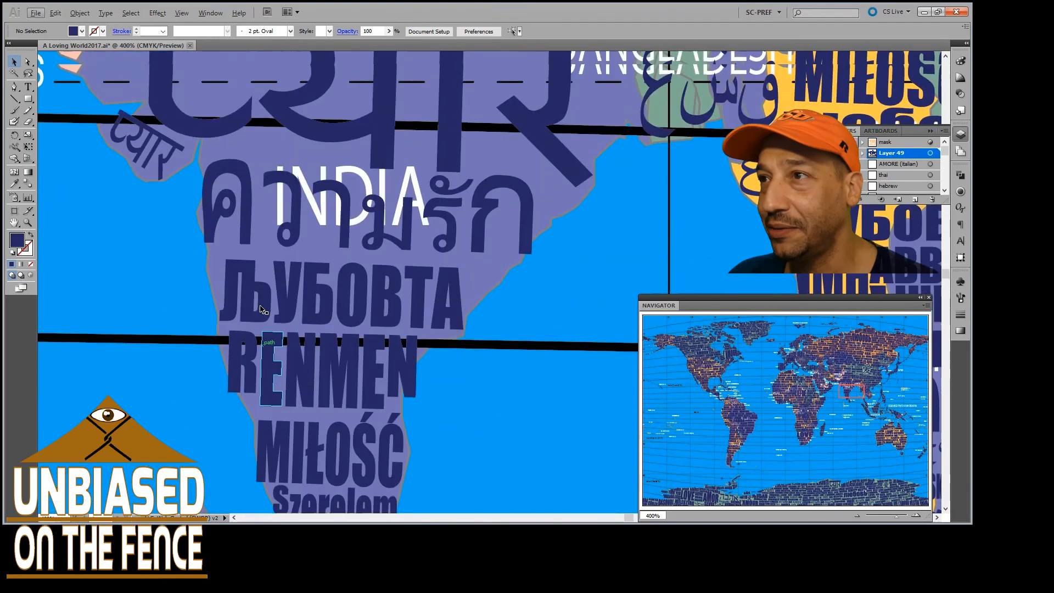
pyautogui.hscroll(-8, 261, 309)
pyautogui.scroll(13, 261, 309)
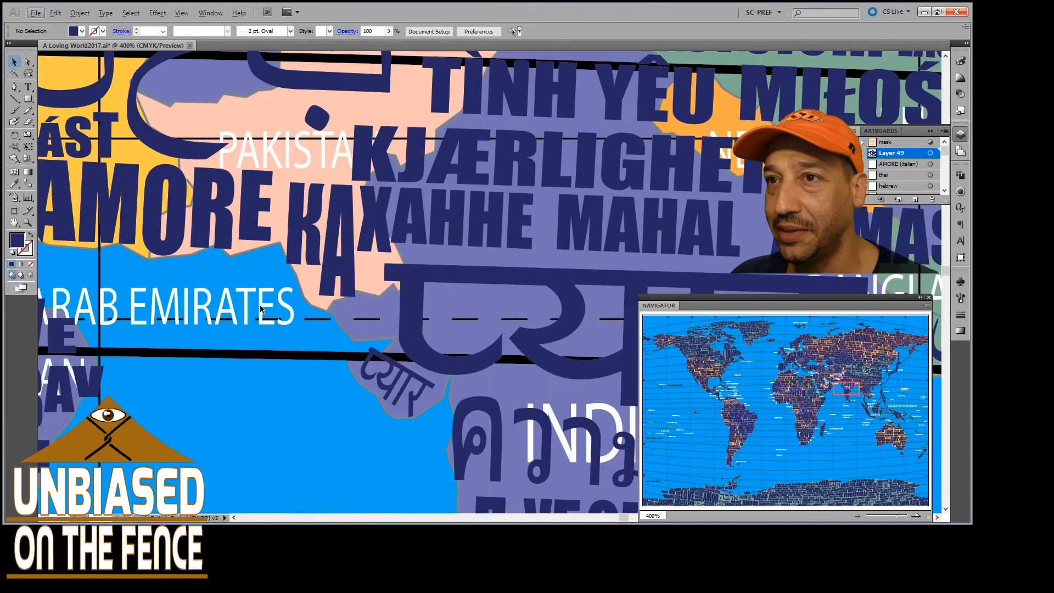
pyautogui.hscroll(-12, 261, 309)
pyautogui.hscroll(-18, 261, 309)
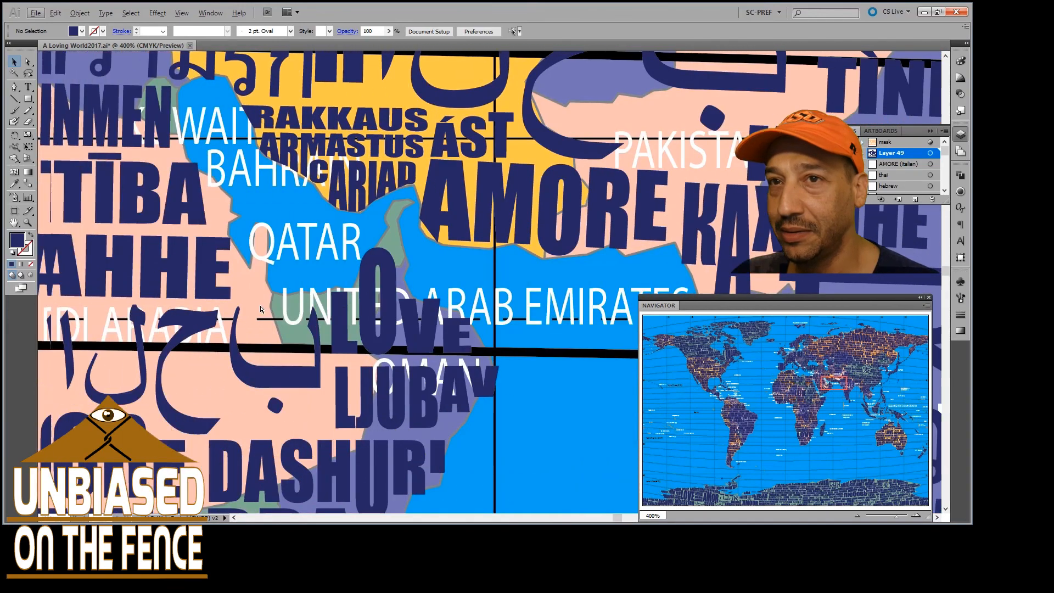
# Survey the lettering across Asia and Africa at 50%, and examine the Mediterranean from AMOR to AŞK at 100%
pyautogui.scroll(11, 261, 309)
pyautogui.scroll(-6, 261, 310)
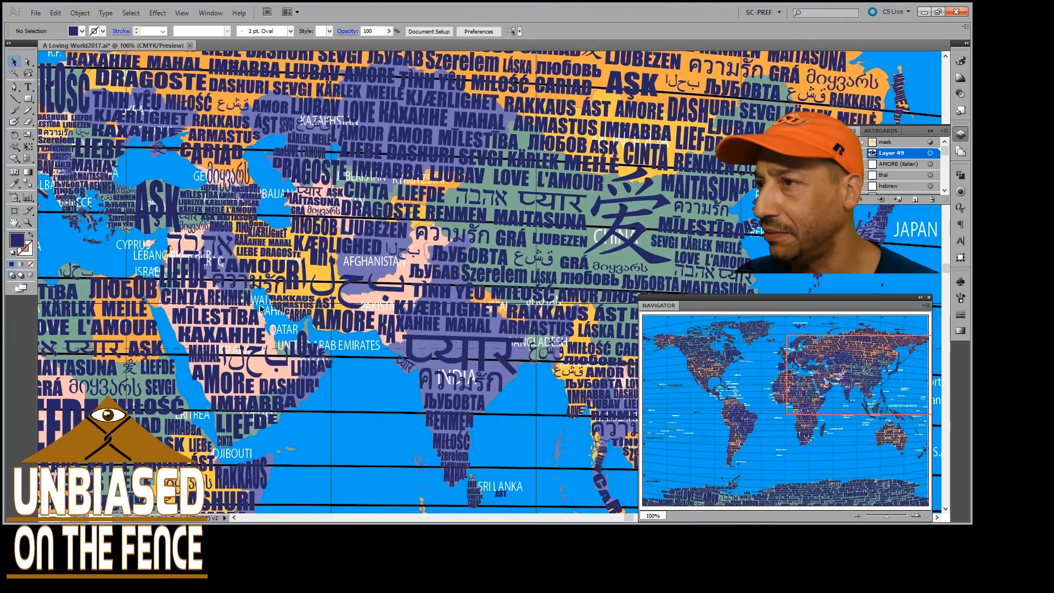
pyautogui.hscroll(-4, 261, 300)
pyautogui.hscroll(-8, 262, 300)
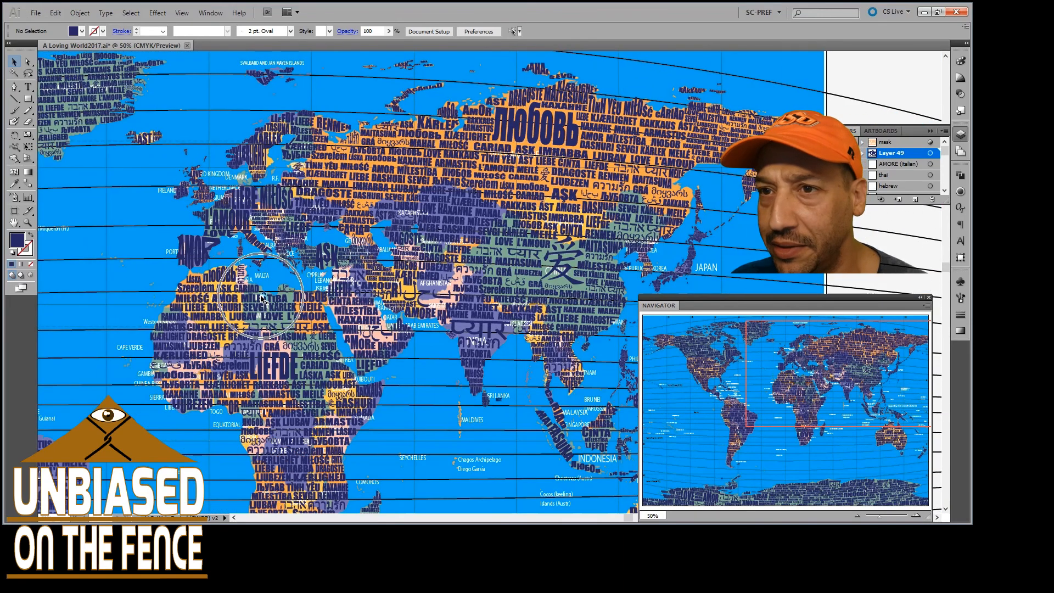
pyautogui.scroll(3, 265, 283)
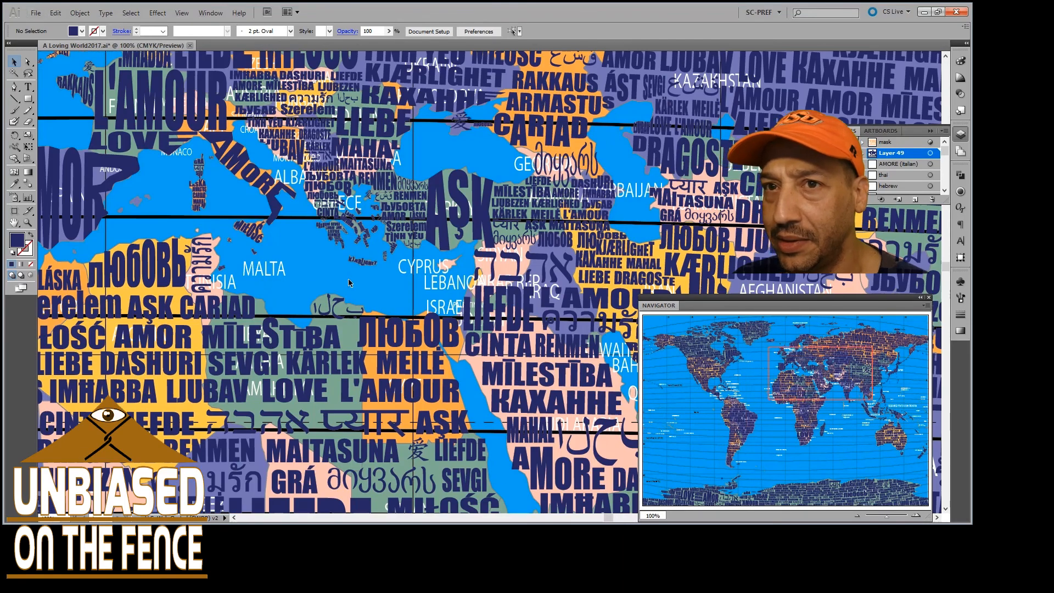
# Examine northern Europe at 300%, around Denmark, KJÆRLIGHET in Scandinavia, and the words on the United Kingdom
pyautogui.scroll(-1, 348, 278)
pyautogui.hscroll(-1, 344, 281)
pyautogui.scroll(6, 328, 239)
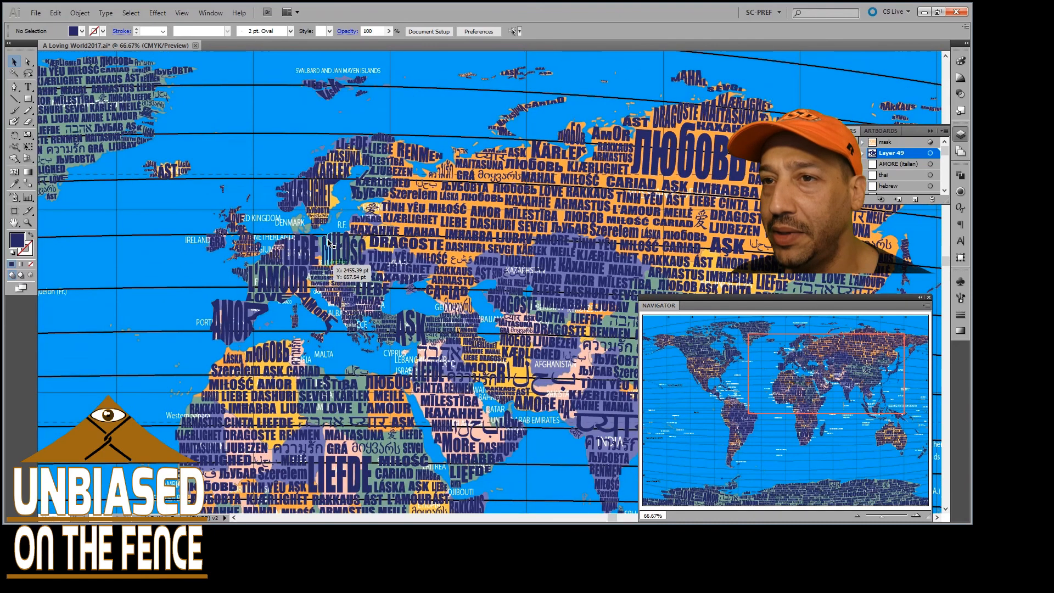
pyautogui.scroll(4, 327, 242)
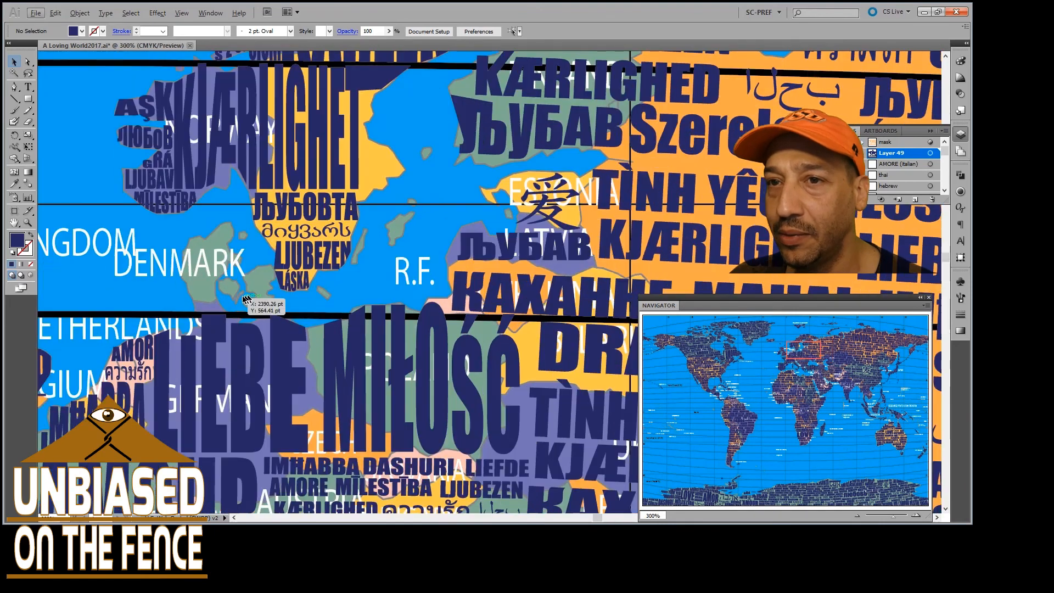
pyautogui.hscroll(-4, 246, 296)
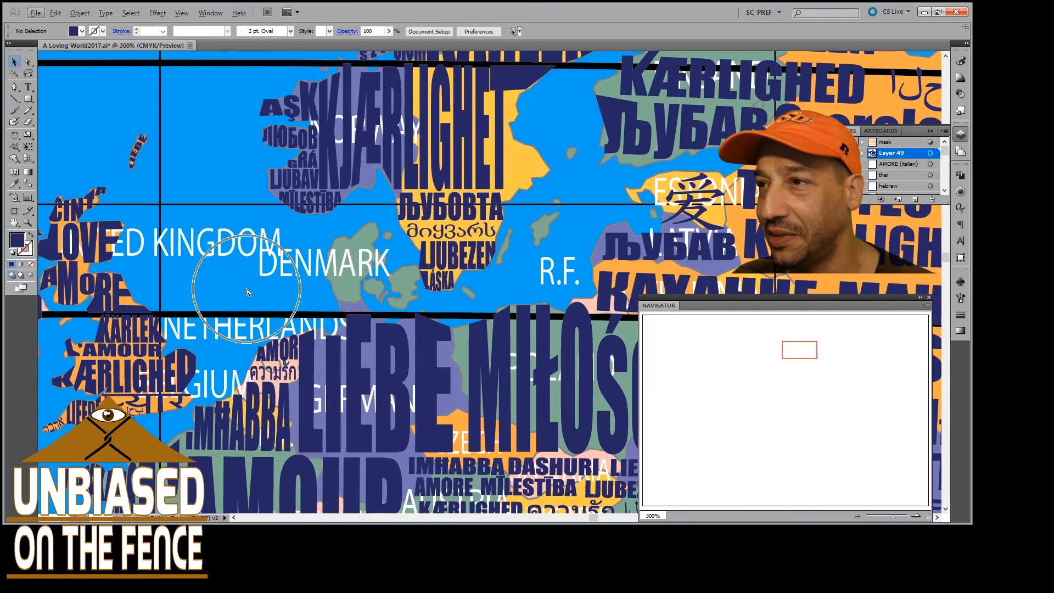
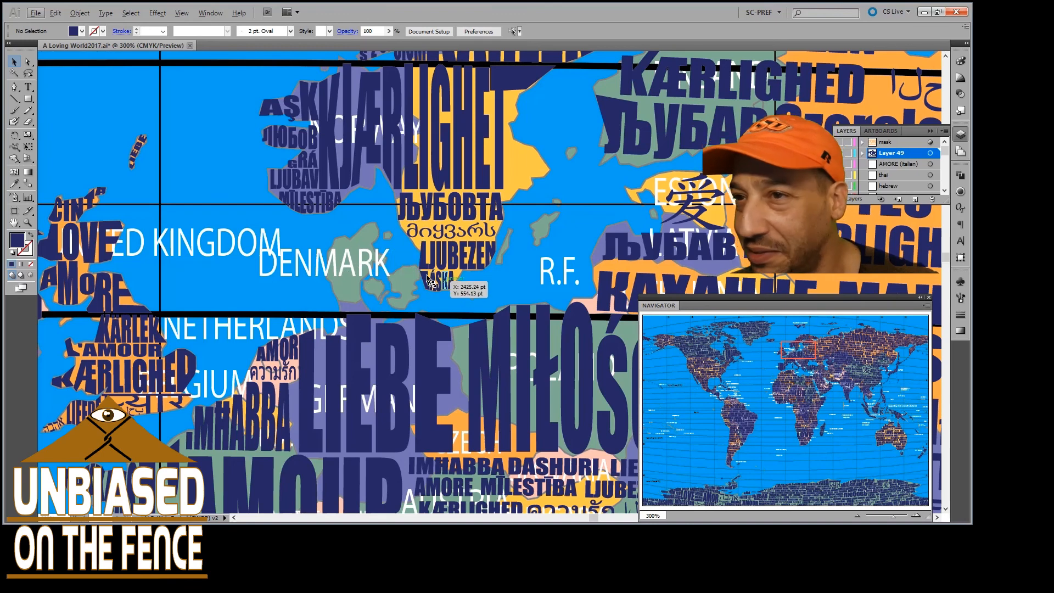
# Inspect the southern tip of Sweden around LÁSKA and the Baltic islands at 1200%, continuing east to the Estonian coast
pyautogui.scroll(2, 431, 276)
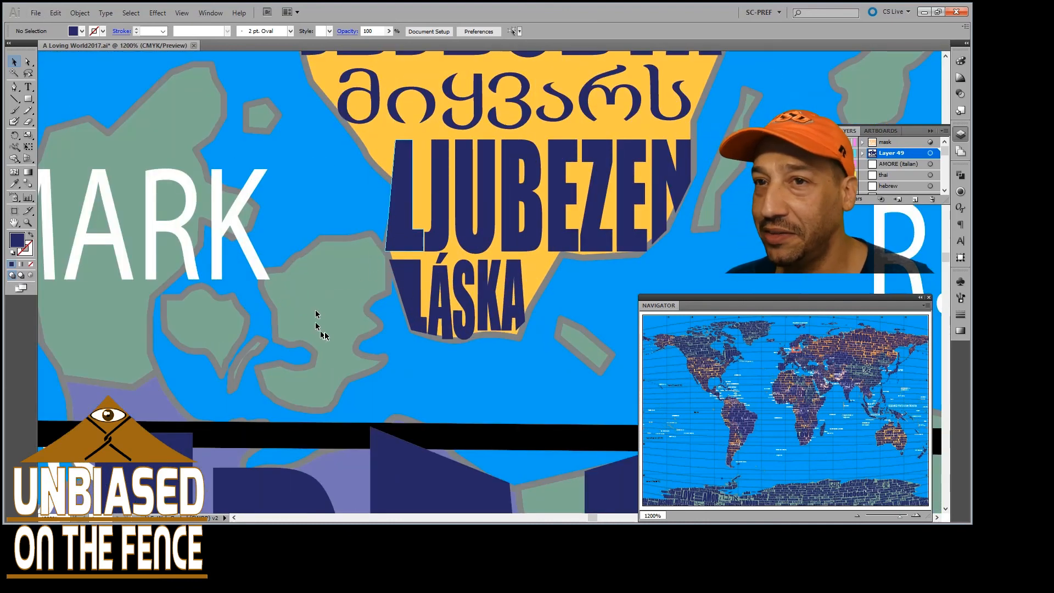
pyautogui.hscroll(5, 367, 325)
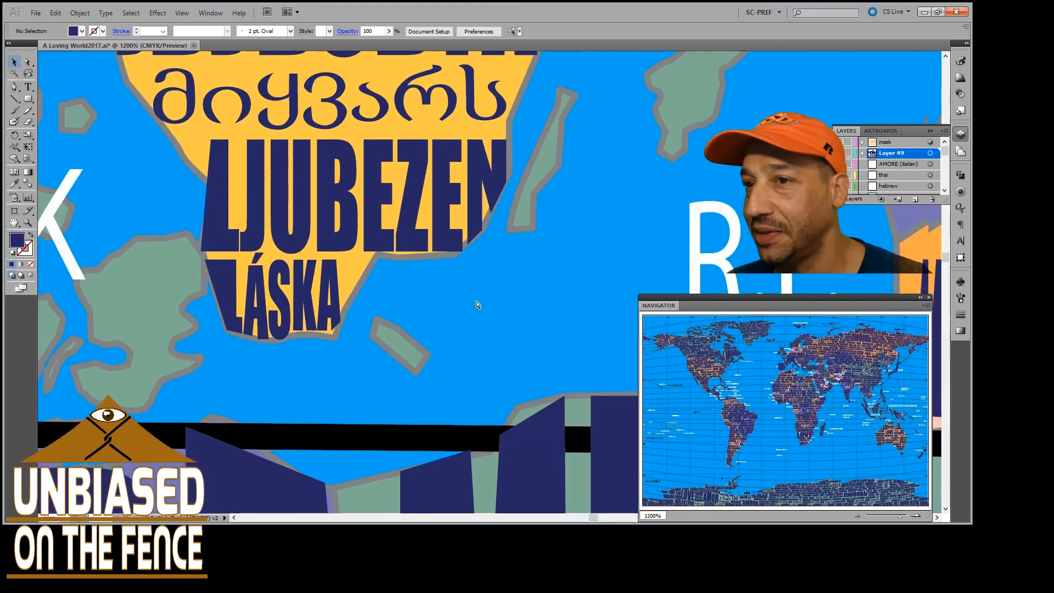
pyautogui.hscroll(4, 548, 173)
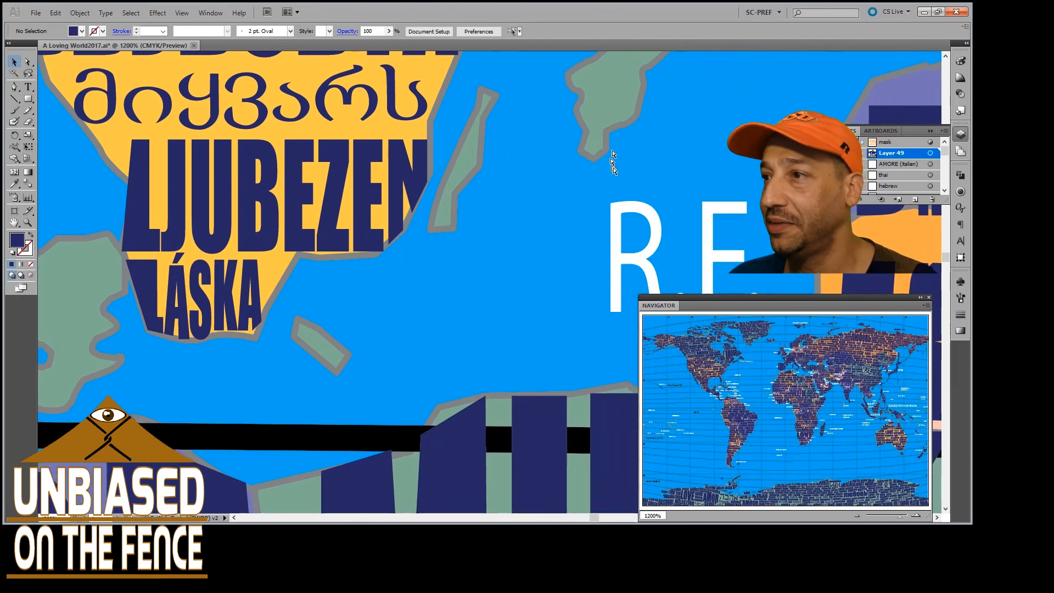
pyautogui.scroll(3, 544, 216)
pyautogui.hscroll(2, 543, 214)
pyautogui.scroll(5, 543, 214)
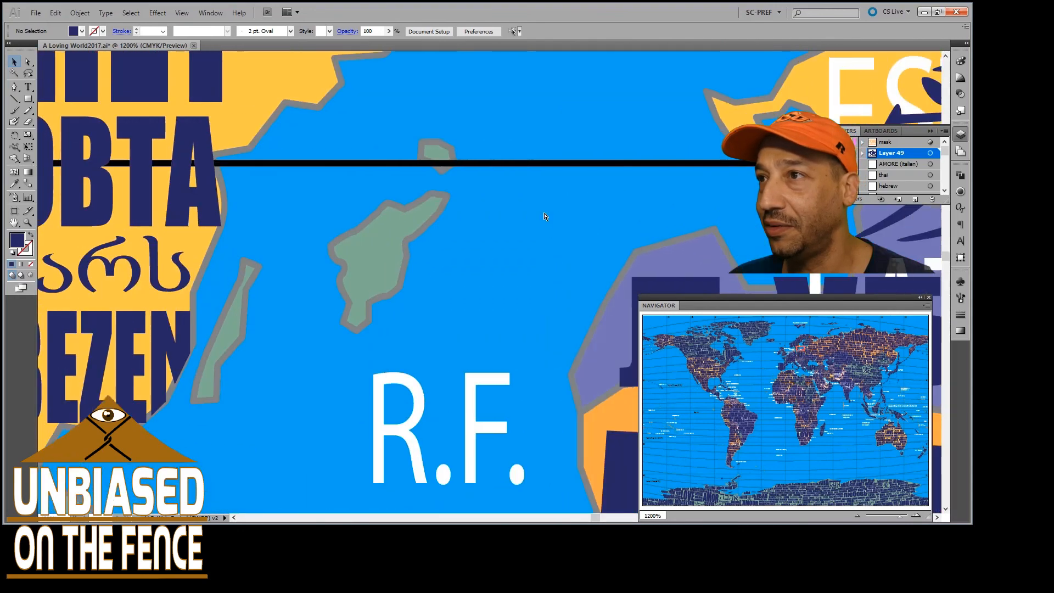
pyautogui.hscroll(2, 544, 214)
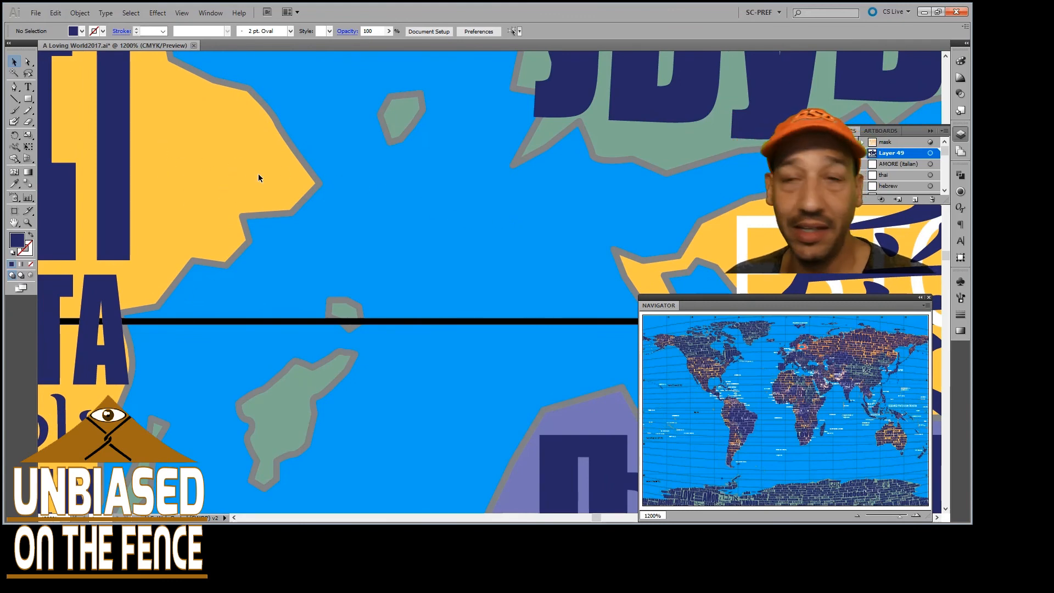
pyautogui.scroll(-3, 322, 155)
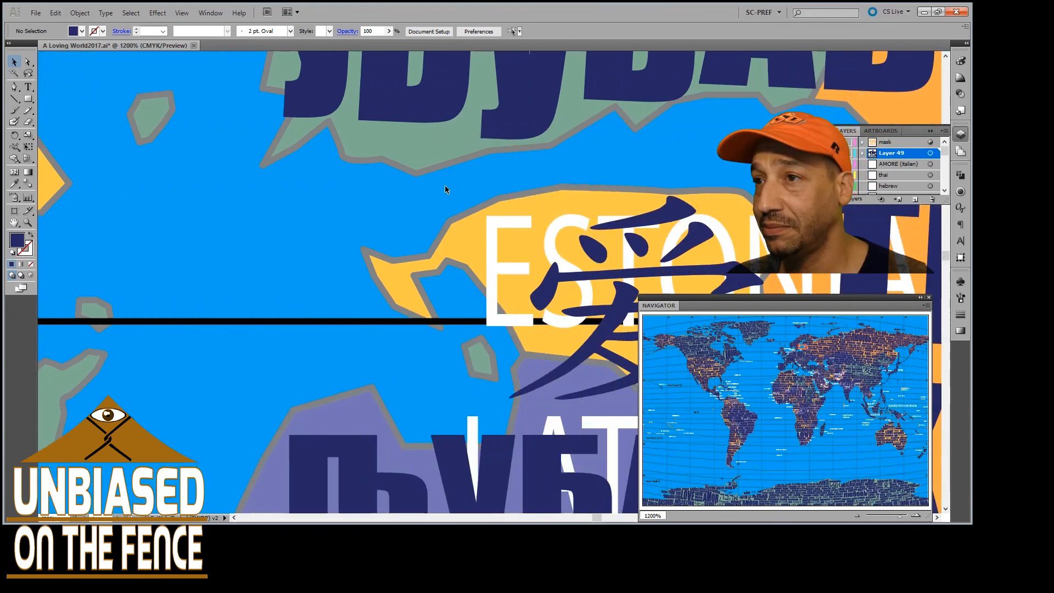
# Examine the words filling Estonia, Latvia and southern Finland at 600%, and compare them with the Swedish coast across the Baltic
pyautogui.hscroll(1, 458, 189)
pyautogui.scroll(1, 494, 200)
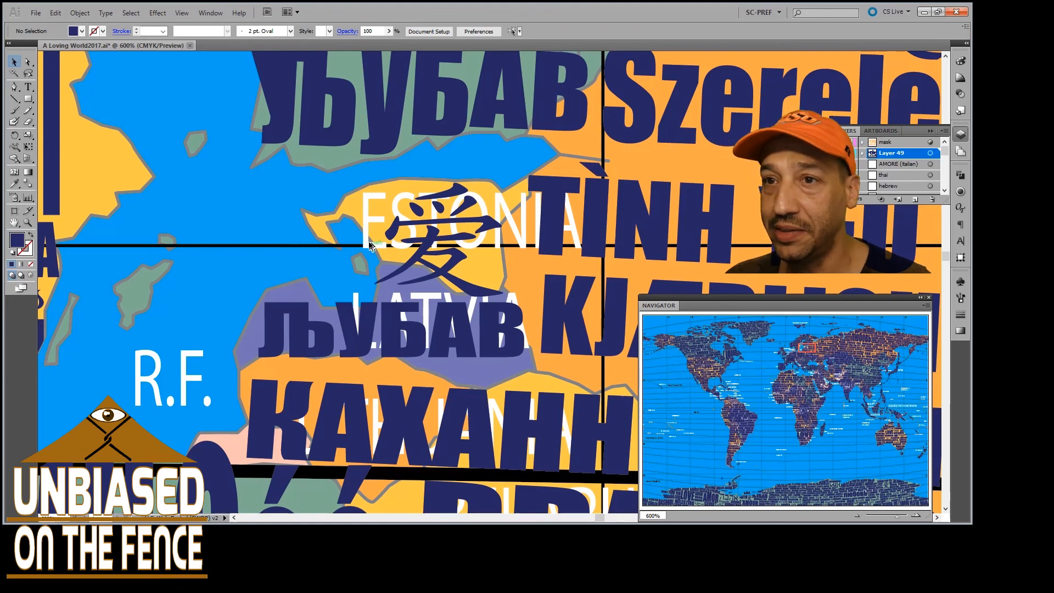
pyautogui.scroll(-1, 245, 280)
pyautogui.scroll(4, 308, 247)
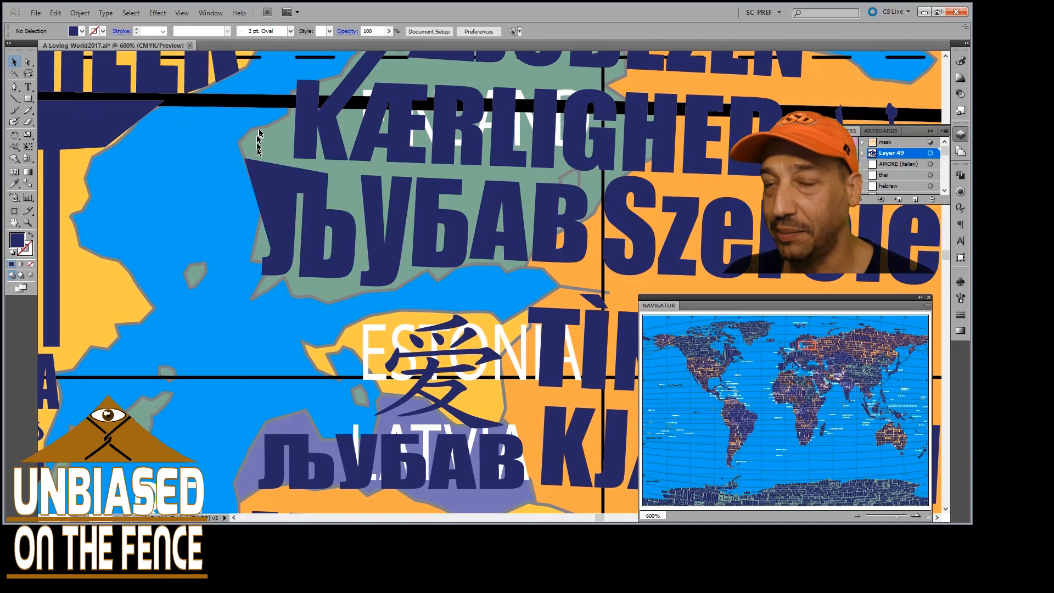
pyautogui.scroll(-1, 302, 159)
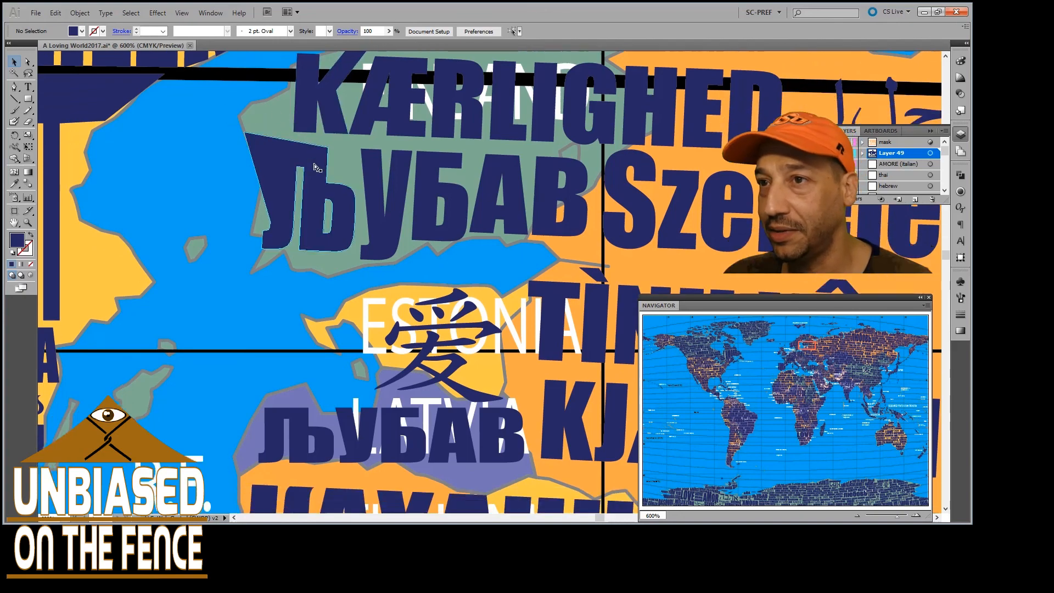
pyautogui.hscroll(2, 335, 169)
pyautogui.hscroll(3, 339, 171)
pyautogui.scroll(-2, 321, 200)
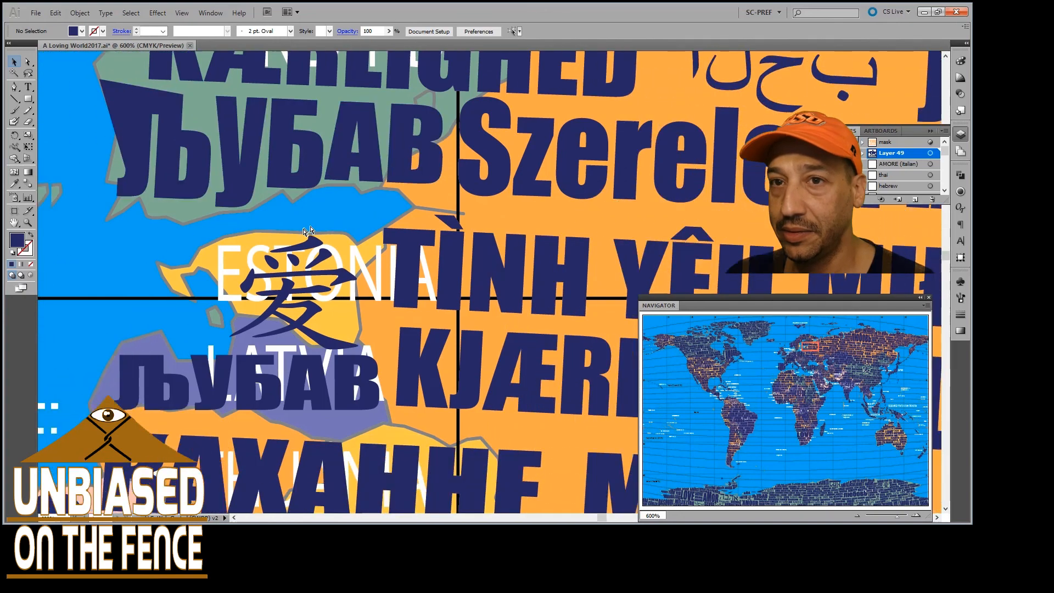
pyautogui.hscroll(-4, 303, 230)
pyautogui.hscroll(-6, 302, 230)
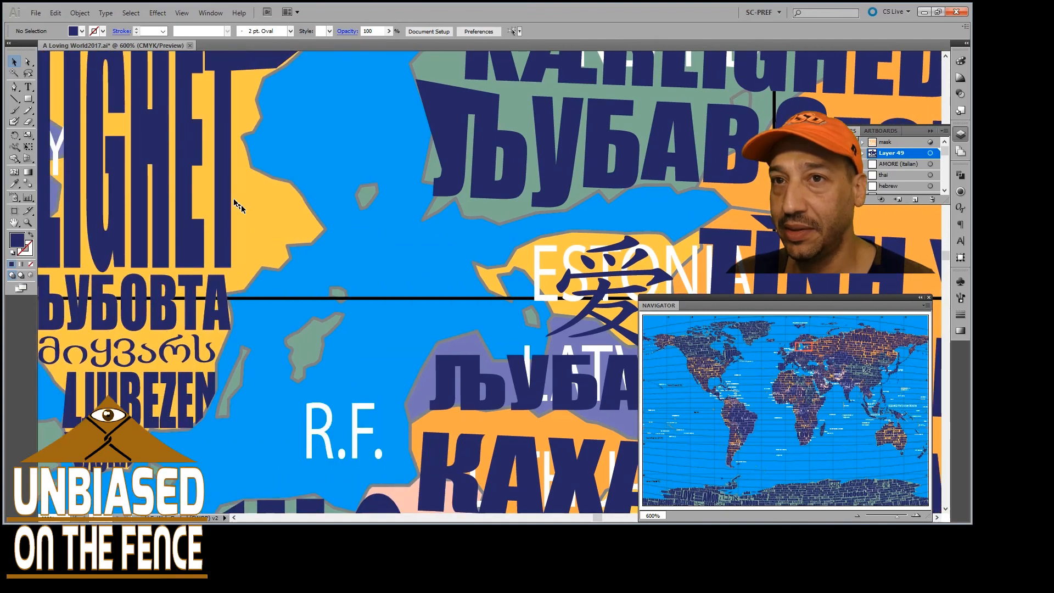
# Follow the lettering around Scandinavia at 600%, from KÄRLEK and MAITASUNA to LIEFDE, then down the Norwegian coast to KJÆRLIGHET
pyautogui.scroll(2, 245, 175)
pyautogui.scroll(10, 244, 169)
pyautogui.hscroll(2, 348, 167)
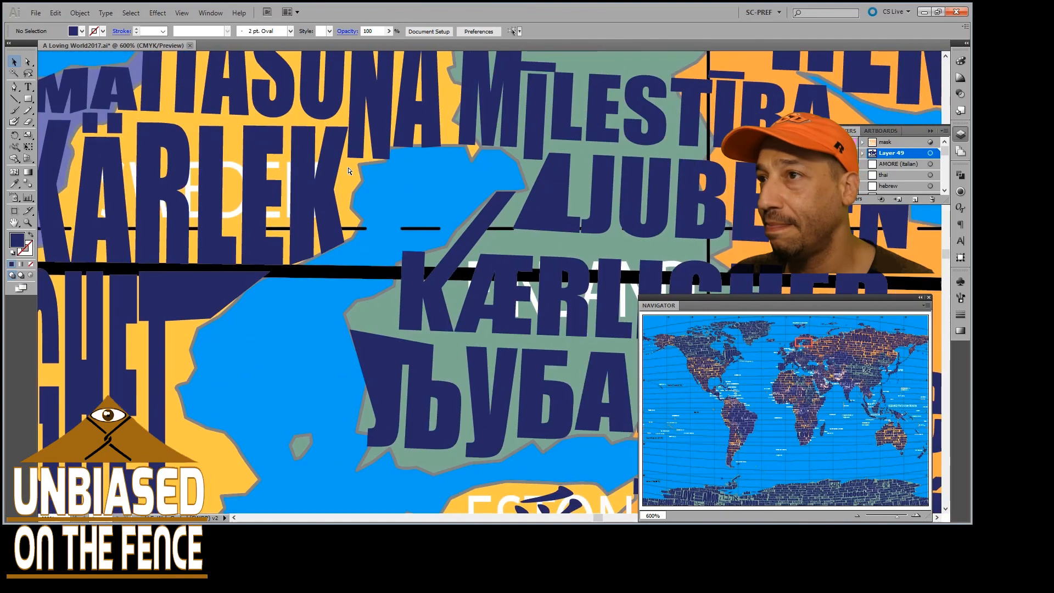
pyautogui.scroll(4, 413, 160)
pyautogui.hscroll(-7, 356, 167)
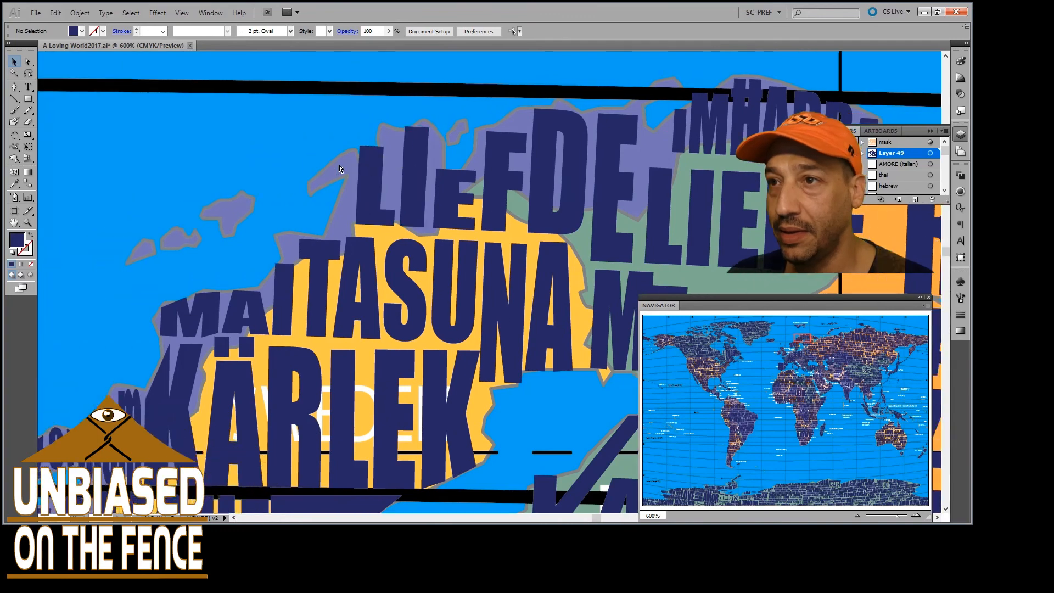
pyautogui.hscroll(-1, 340, 169)
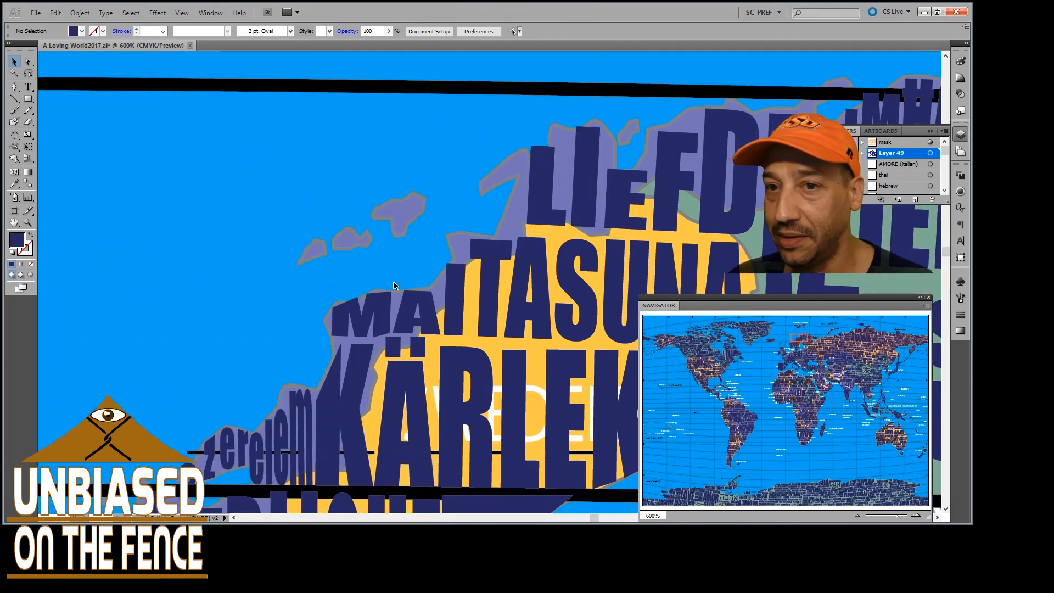
pyautogui.scroll(-4, 394, 285)
pyautogui.hscroll(-6, 357, 280)
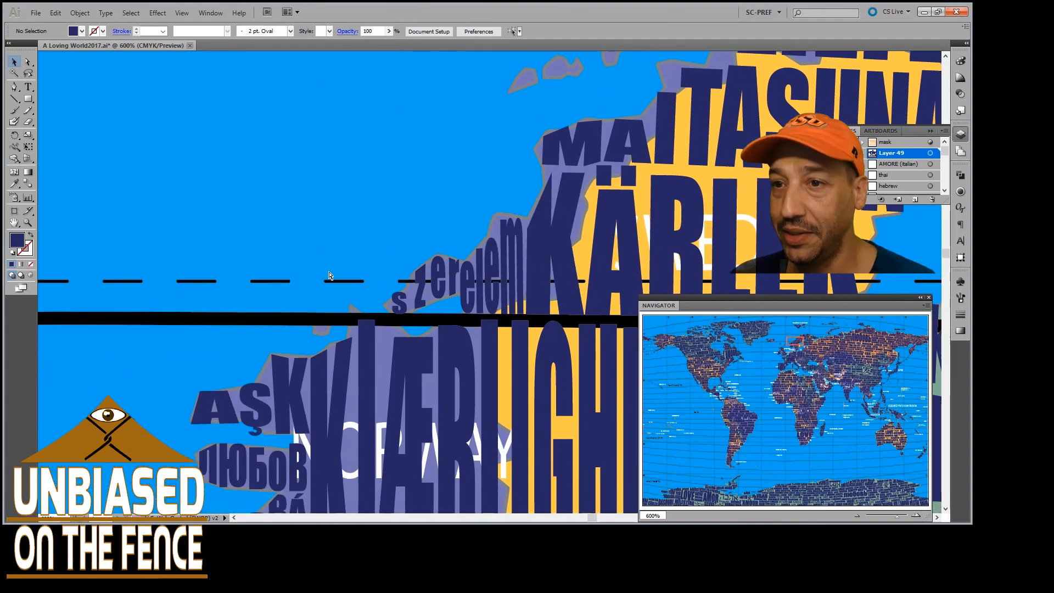
pyautogui.hscroll(2, 330, 275)
pyautogui.scroll(-5, 340, 277)
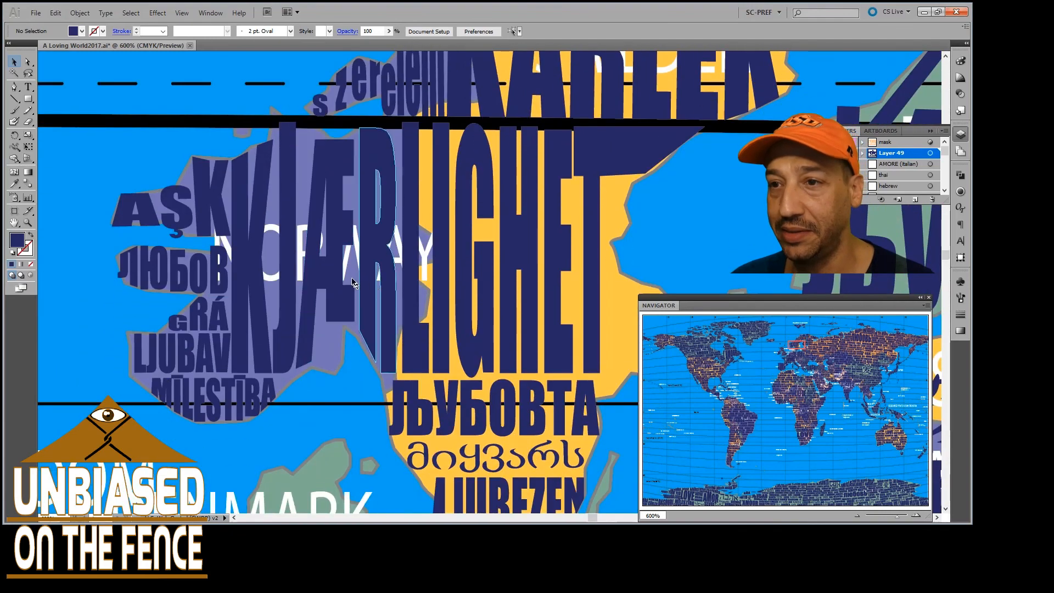
# Examine the unlettered area of Denmark beside the United Kingdom, and compare it with surrounding northern Europe at 200% and 300%
pyautogui.scroll(-5, 351, 280)
pyautogui.hscroll(-4, 351, 272)
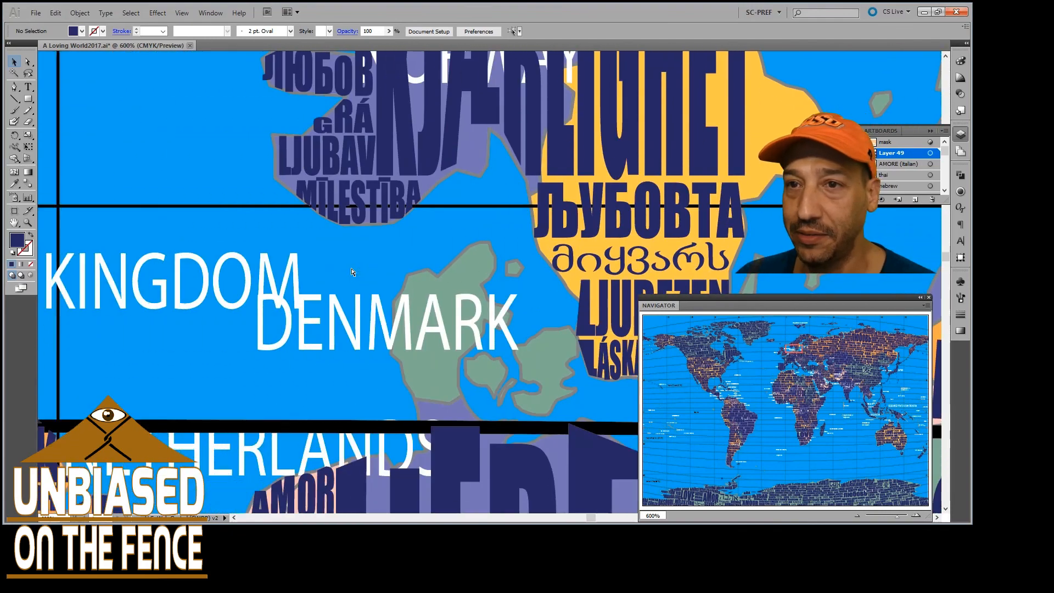
pyautogui.hscroll(-5, 351, 271)
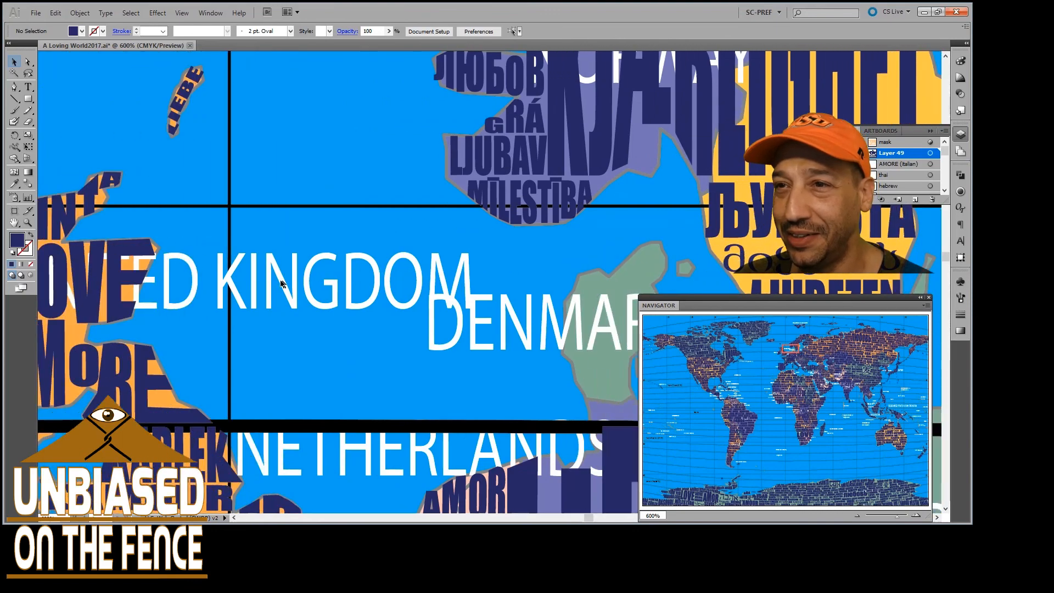
pyautogui.scroll(-3, 280, 283)
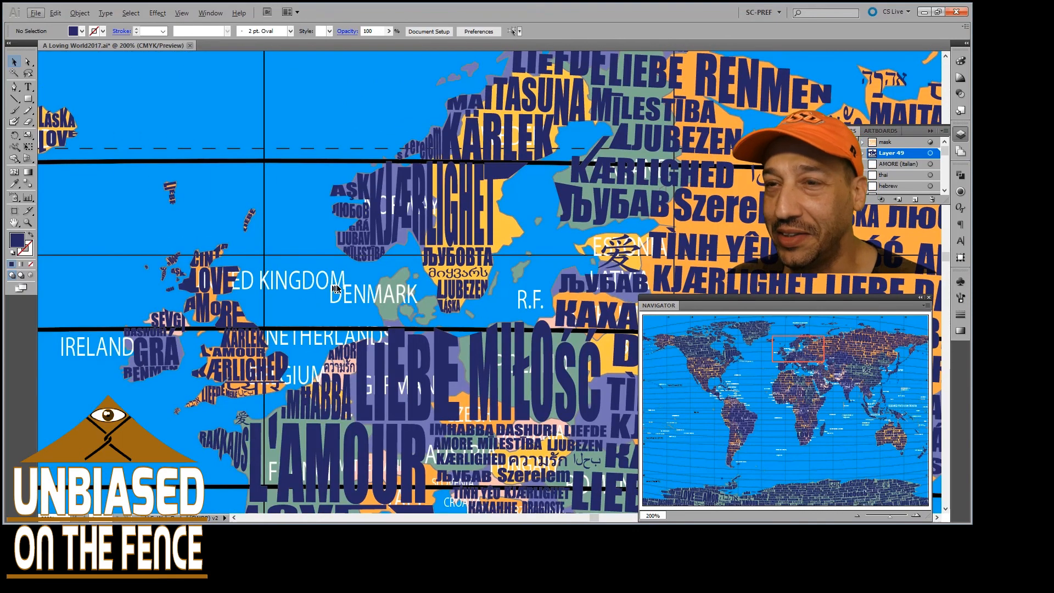
pyautogui.scroll(1, 348, 293)
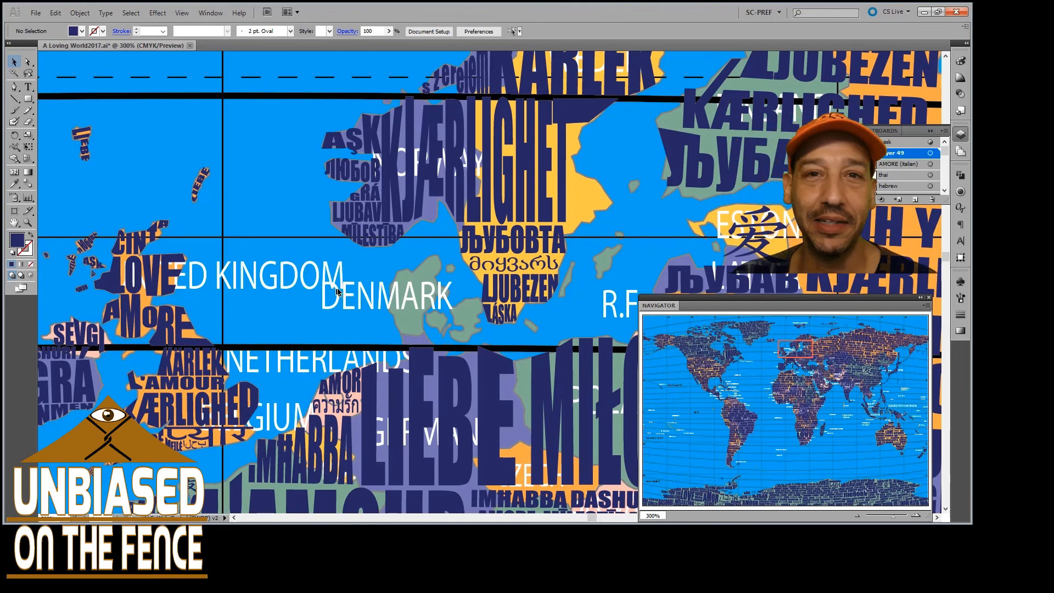
pyautogui.scroll(-3, 382, 277)
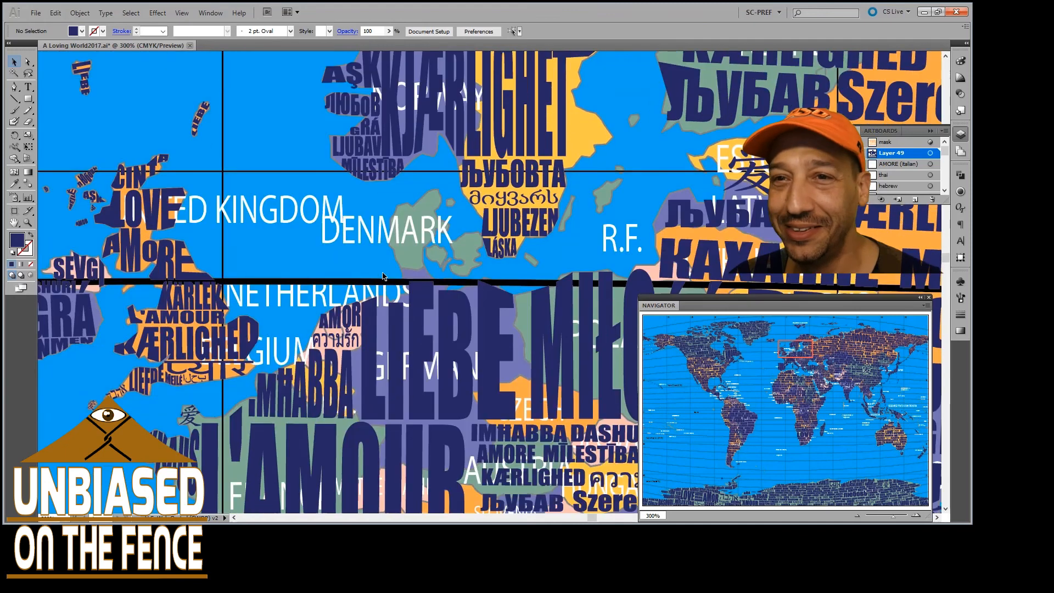
pyautogui.hscroll(-3, 214, 325)
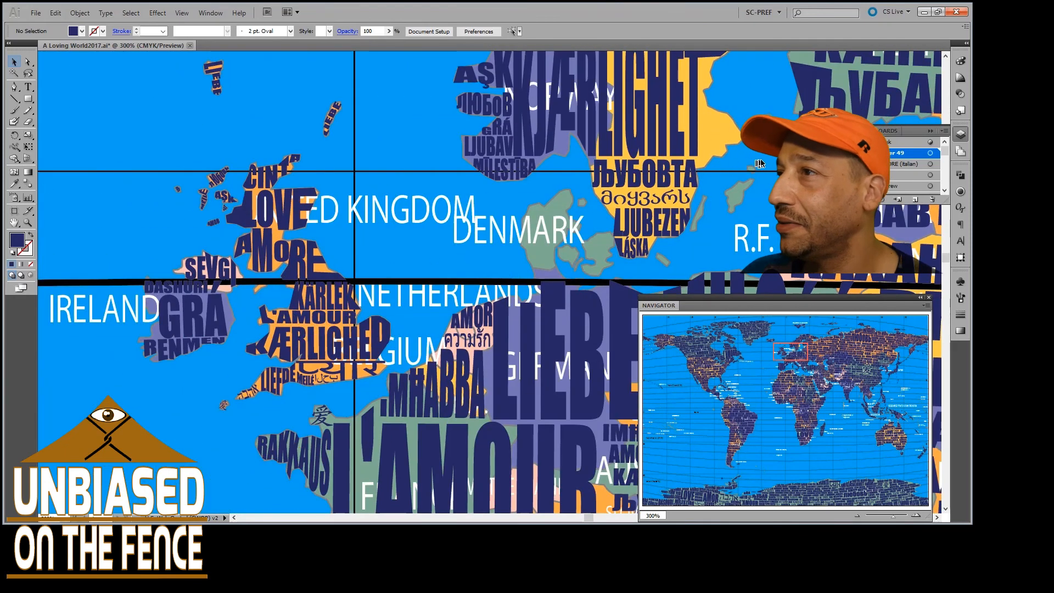
# Hide the layer holding the thick black horizontal map lines, and check the lettering from Germany to the British Isles
pyautogui.moveTo(944, 147); pyautogui.dragTo(935, 179)
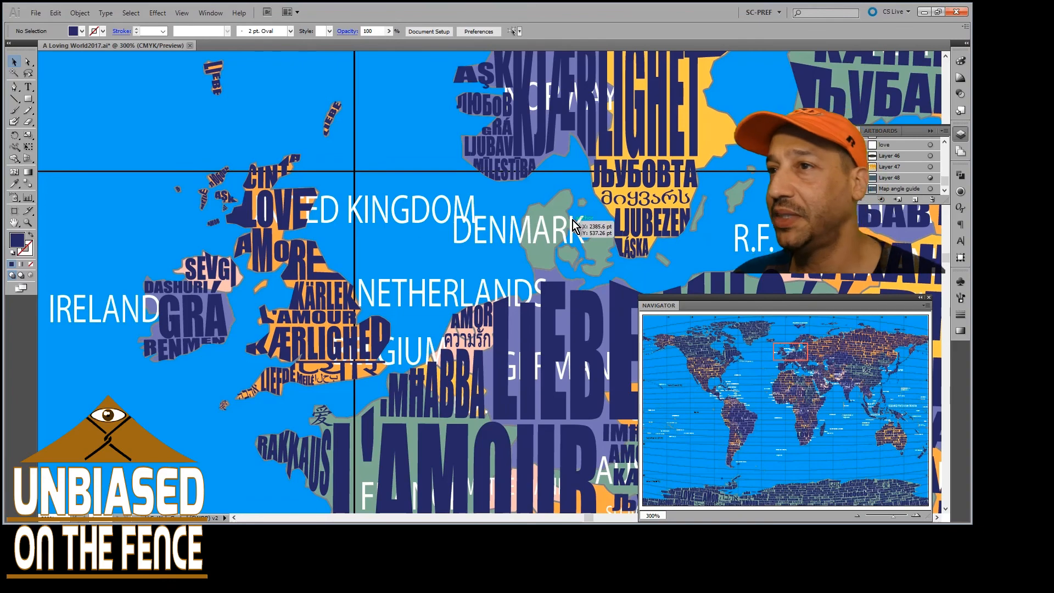
pyautogui.scroll(-3, 458, 287)
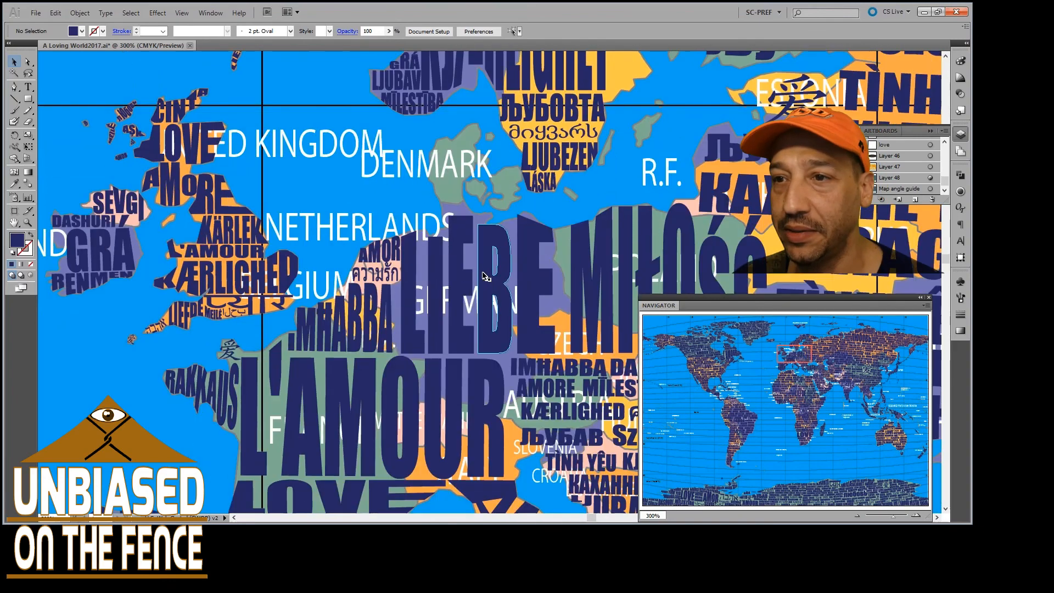
pyautogui.hscroll(-8, 459, 287)
pyautogui.scroll(5, 448, 283)
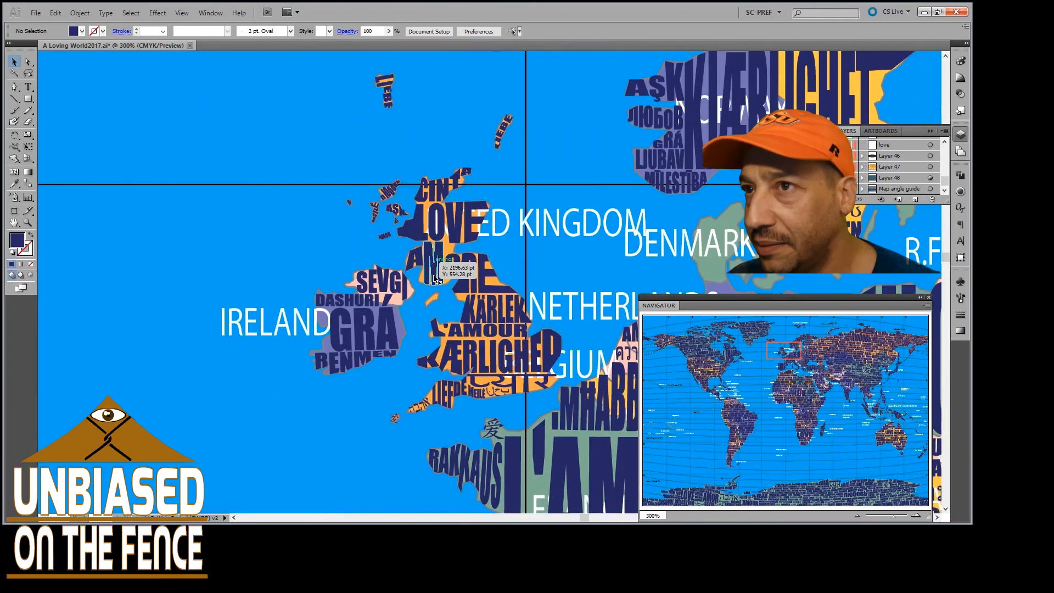
# Examine the words around ÁST on Iceland and the small islands north of Britain at 300%, continuing to Greenland's east coast
pyautogui.scroll(10, 435, 279)
pyautogui.hscroll(-8, 455, 264)
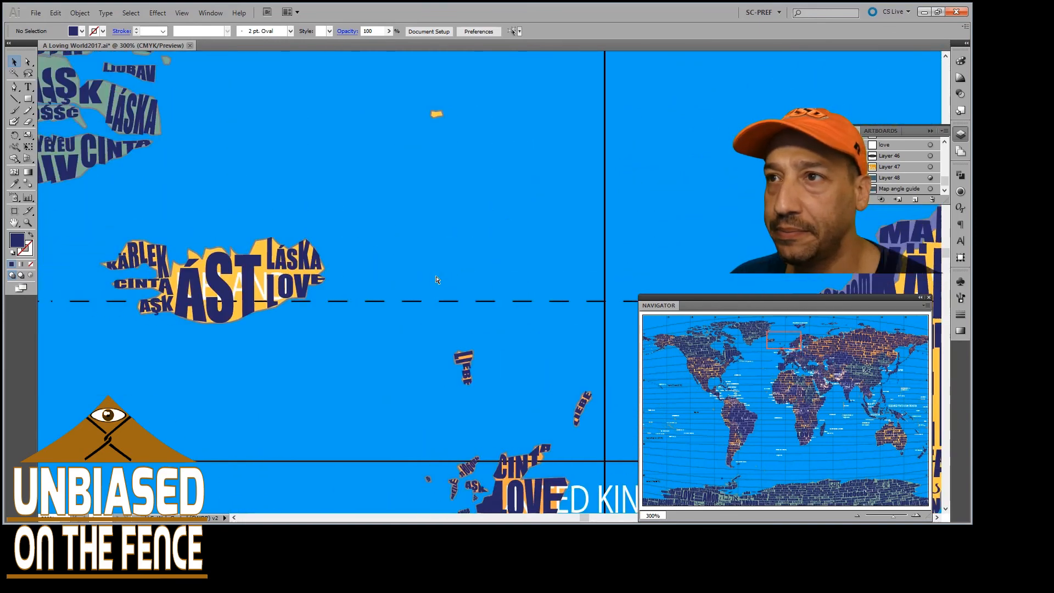
pyautogui.scroll(4, 468, 250)
pyautogui.scroll(4, 540, 208)
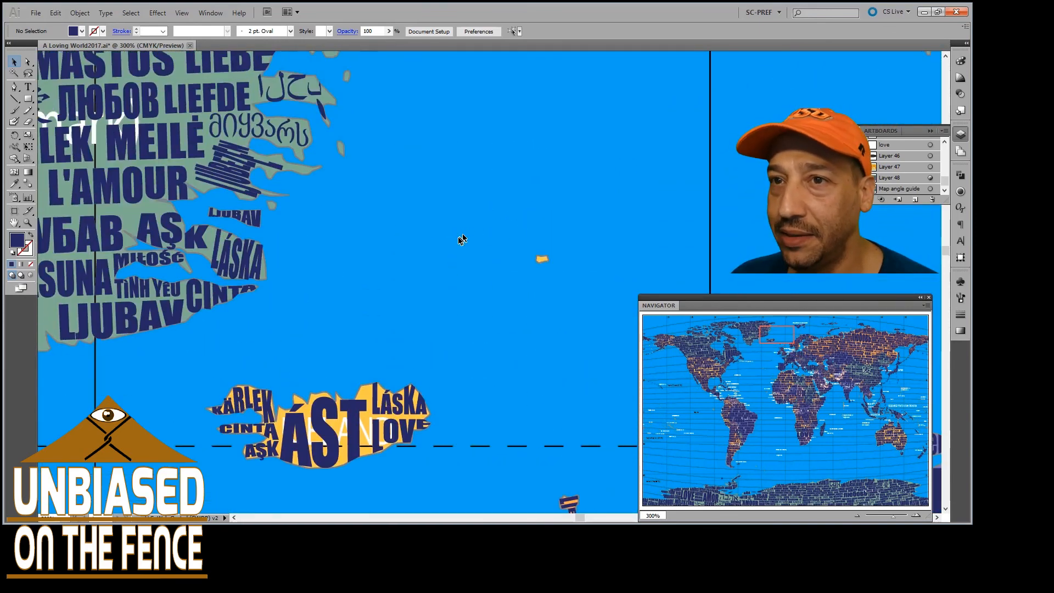
# Inspect Greenland's east coast at 600%, from ЉУБОВТА and the Arabic and Georgian words down to LÁSKA, CINTA and LJUBAV
pyautogui.scroll(2, 299, 238)
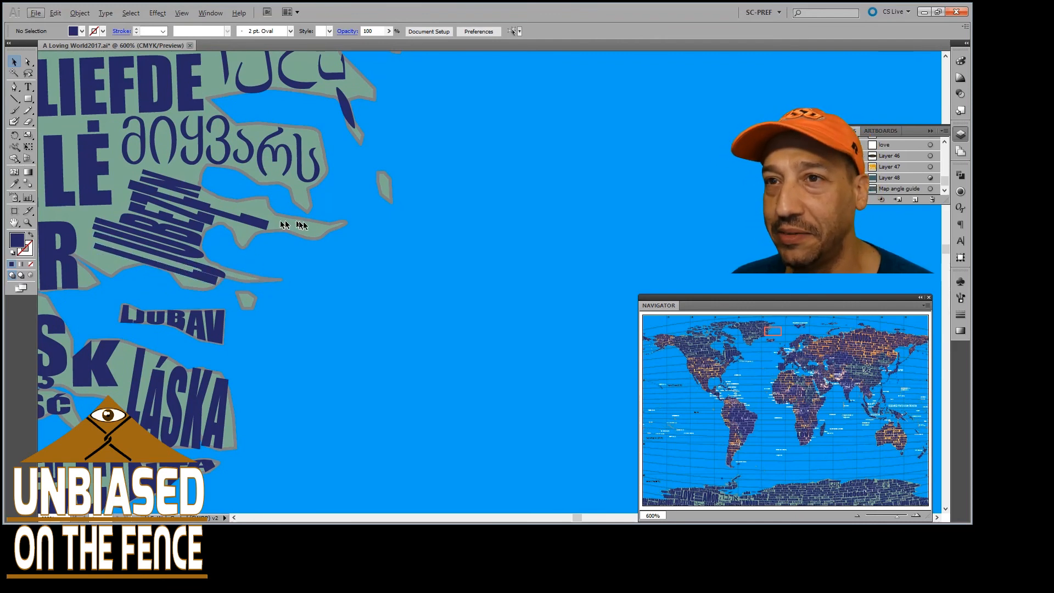
pyautogui.scroll(3, 324, 243)
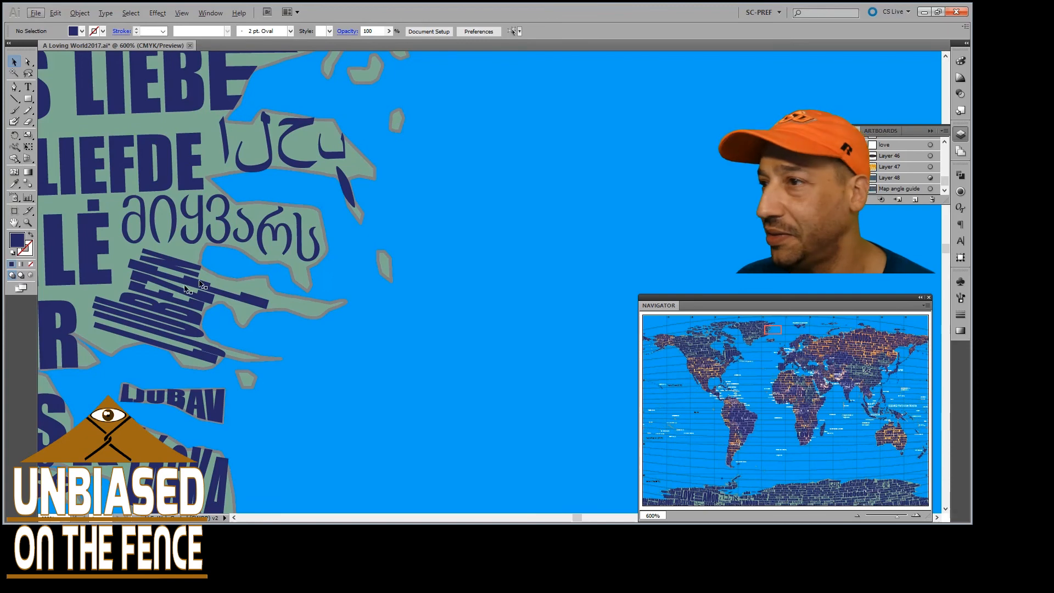
pyautogui.scroll(4, 204, 291)
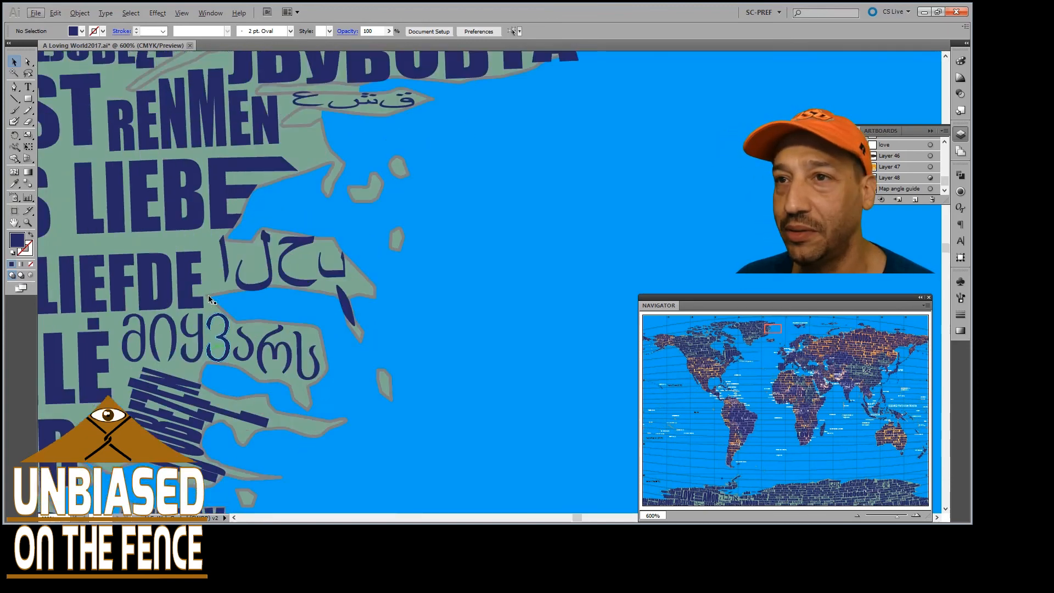
pyautogui.scroll(3, 209, 295)
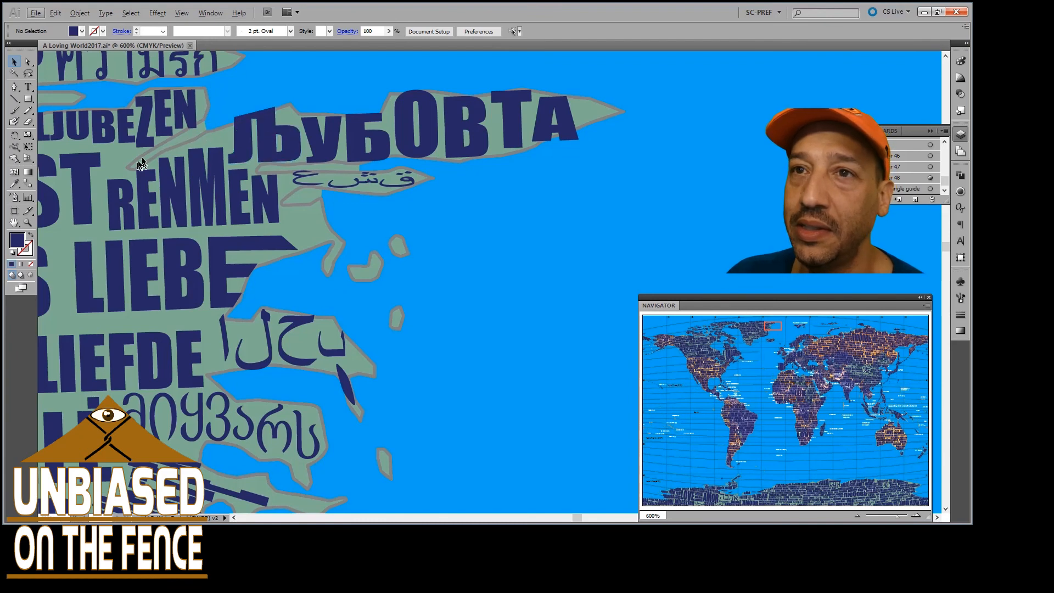
pyautogui.scroll(-10, 331, 148)
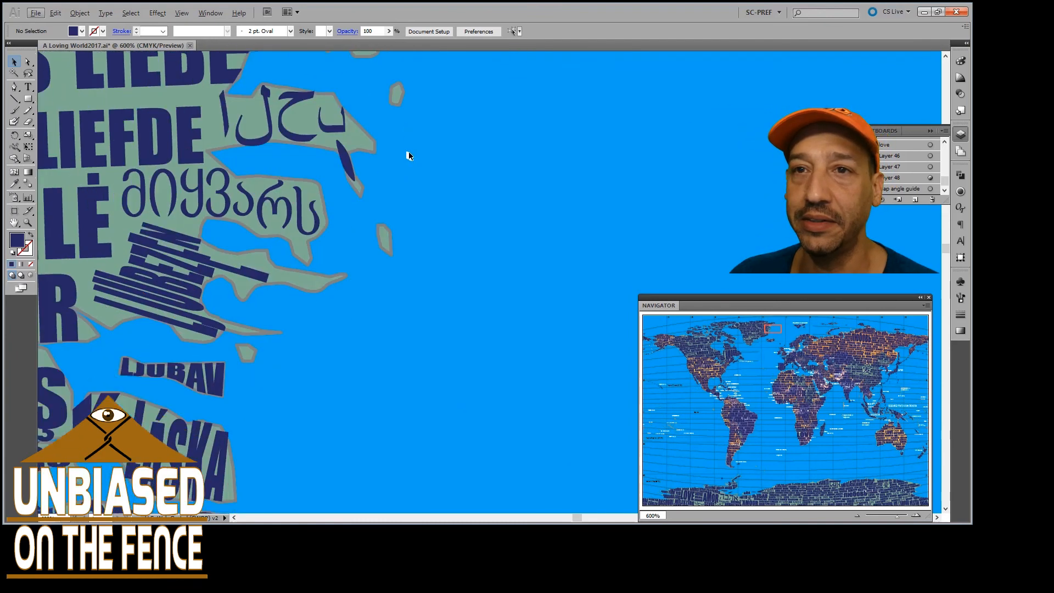
pyautogui.hscroll(-8, 333, 216)
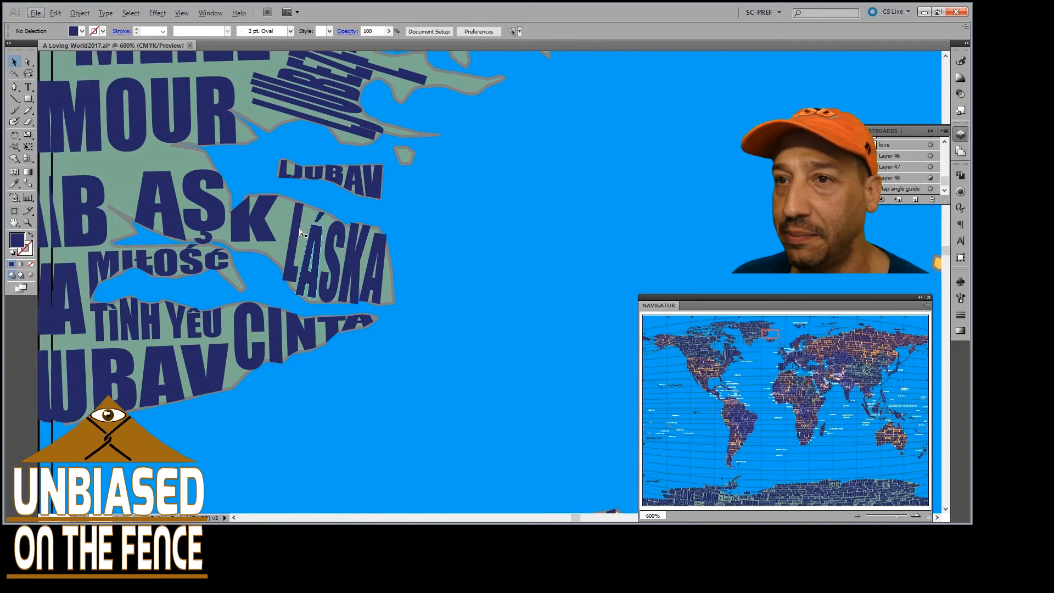
pyautogui.scroll(-3, 300, 230)
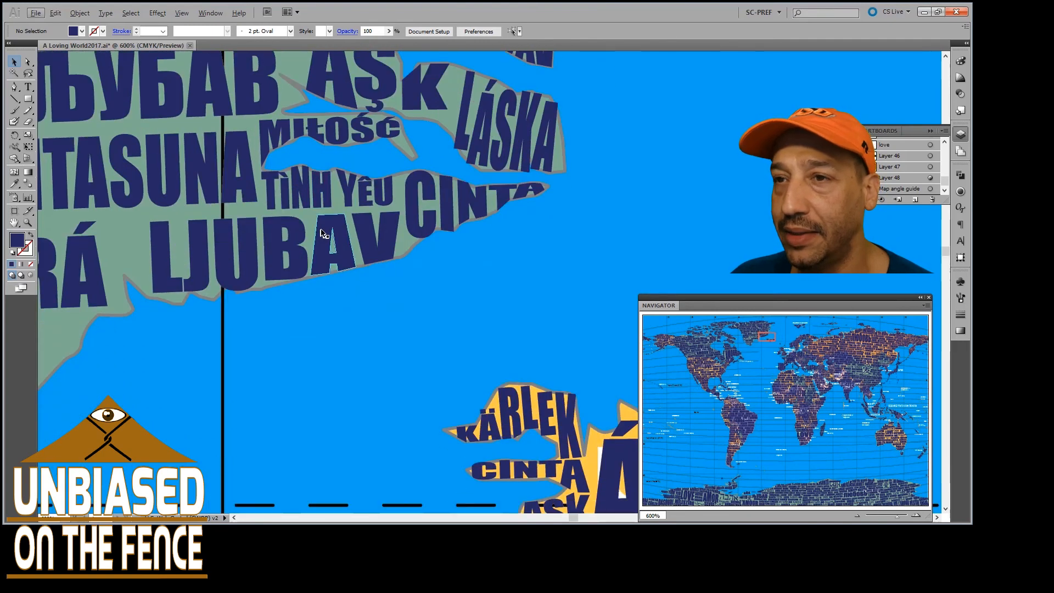
pyautogui.scroll(2, 368, 195)
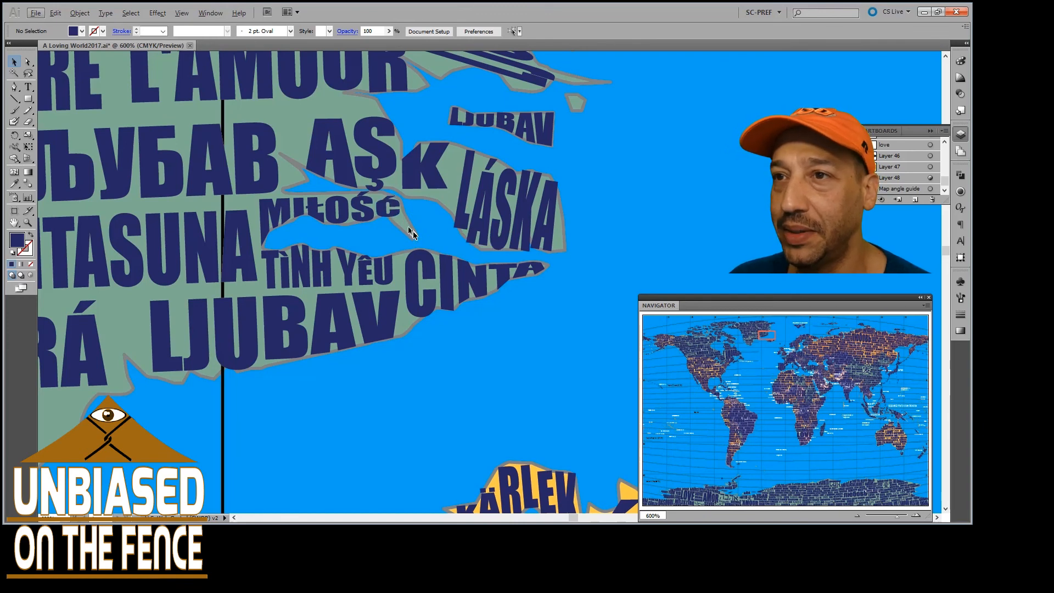
# Inspect the lettering along Greenland's southeast coast at 600%, from MAITASUNA and GRÁ down past ЉУБОВТА to KÆRLIGHED and LOVE
pyautogui.hscroll(-8, 401, 250)
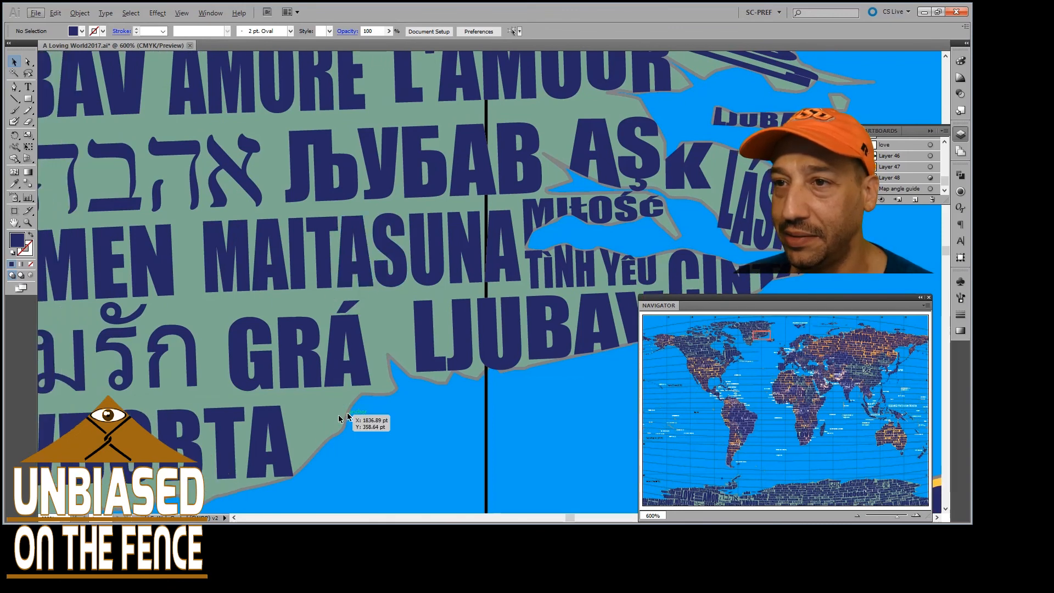
pyautogui.scroll(-5, 328, 420)
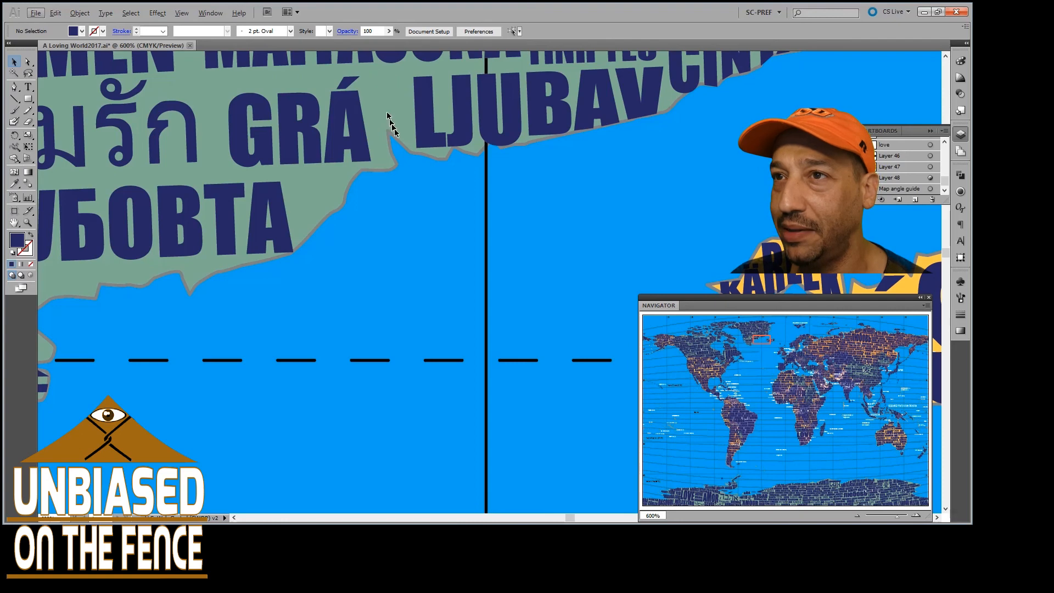
pyautogui.scroll(3, 392, 109)
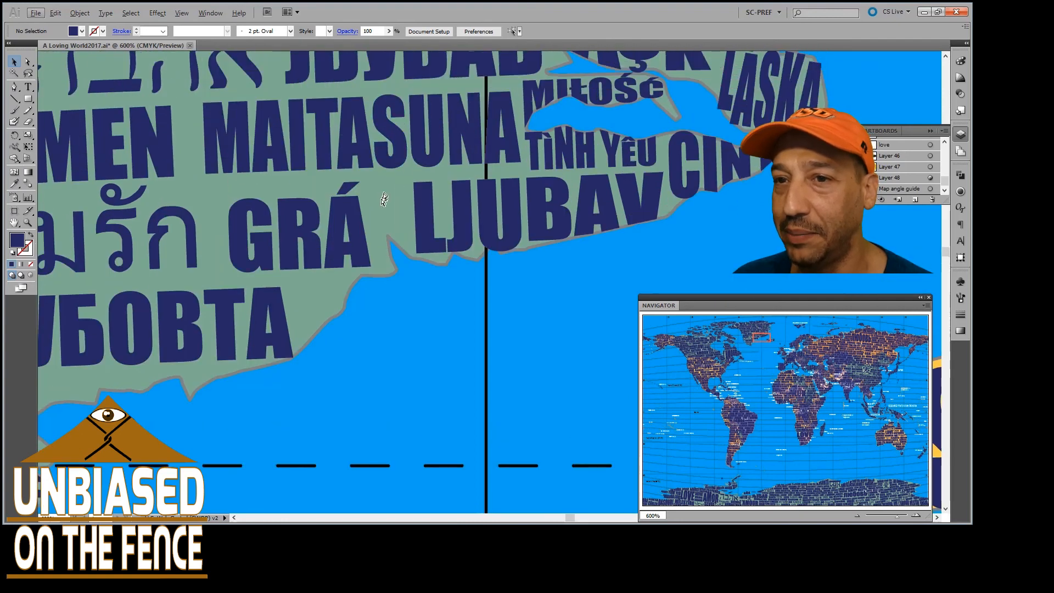
pyautogui.hscroll(-3, 381, 204)
pyautogui.hscroll(-6, 382, 205)
pyautogui.scroll(-3, 340, 230)
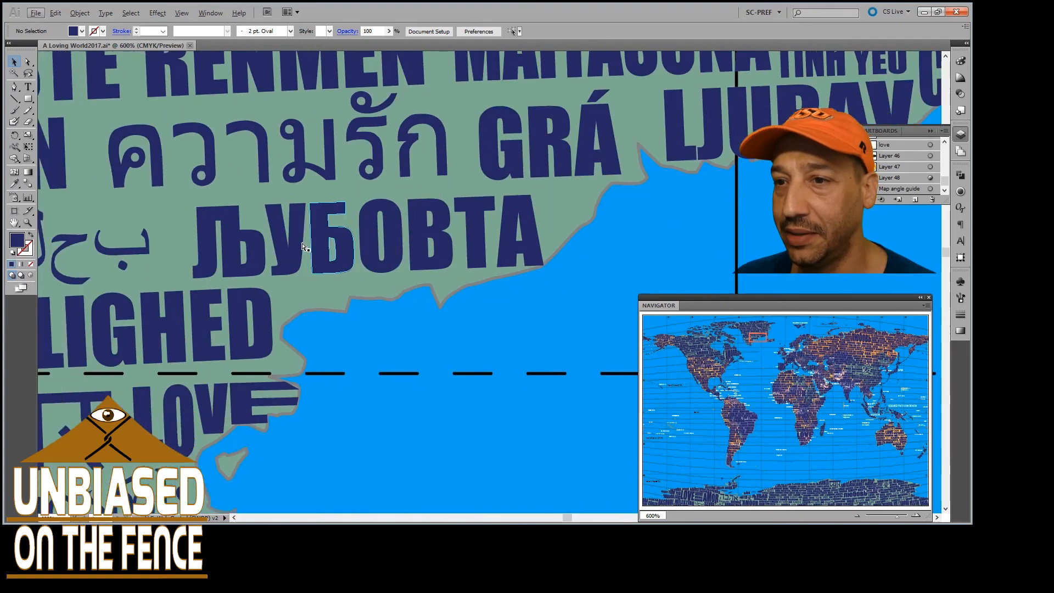
pyautogui.hscroll(-1, 297, 250)
pyautogui.scroll(-4, 330, 247)
pyautogui.hscroll(-3, 368, 243)
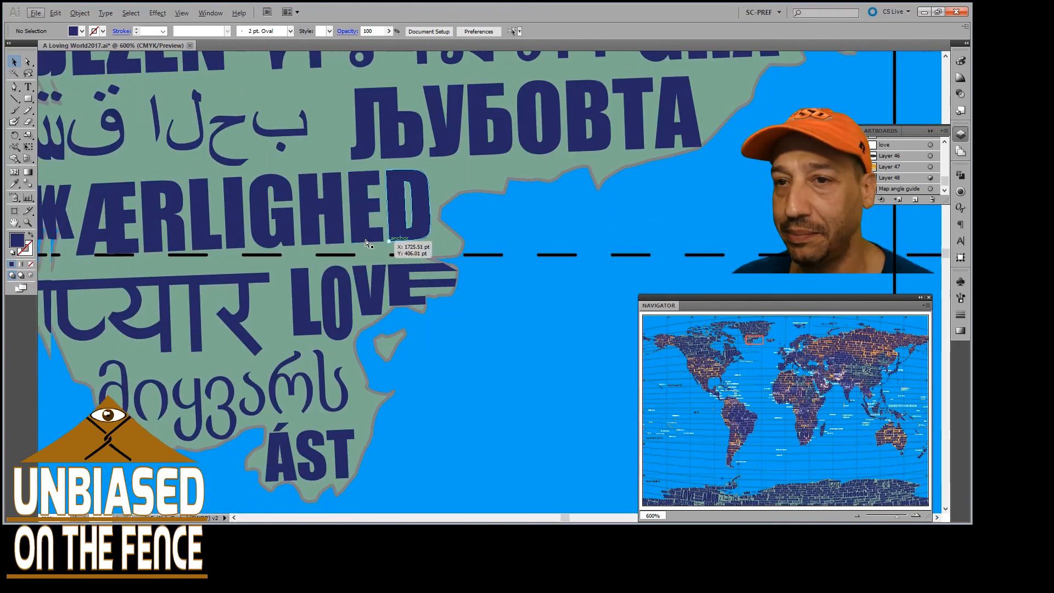
# Examine Greenland's southern tip around ÁST and the Georgian word, continuing up the southwest coast to the Arabic word beside KÆRLIGHED
pyautogui.scroll(-3, 367, 242)
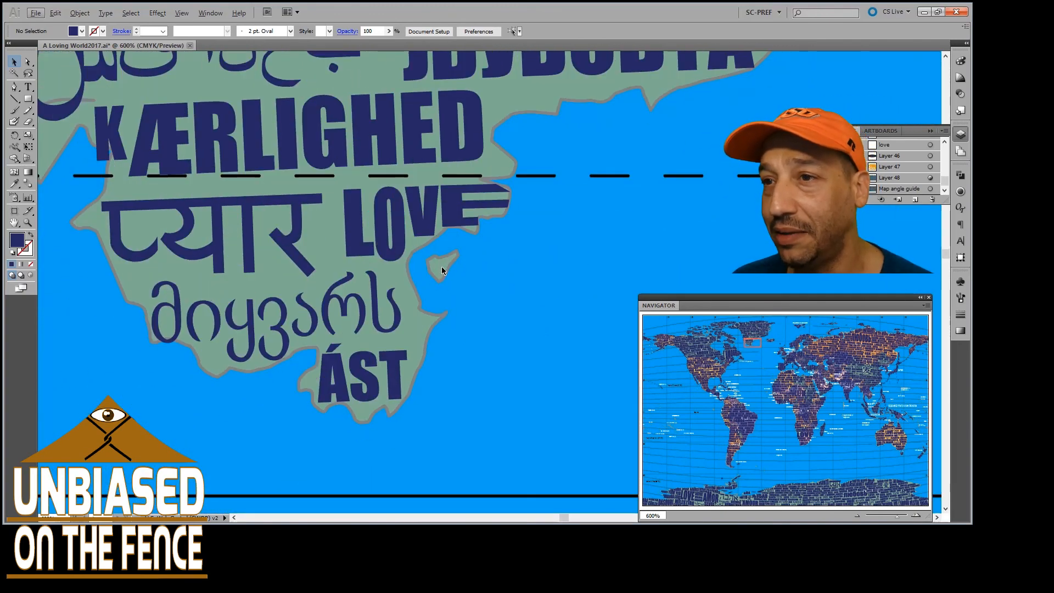
pyautogui.hscroll(-2, 426, 291)
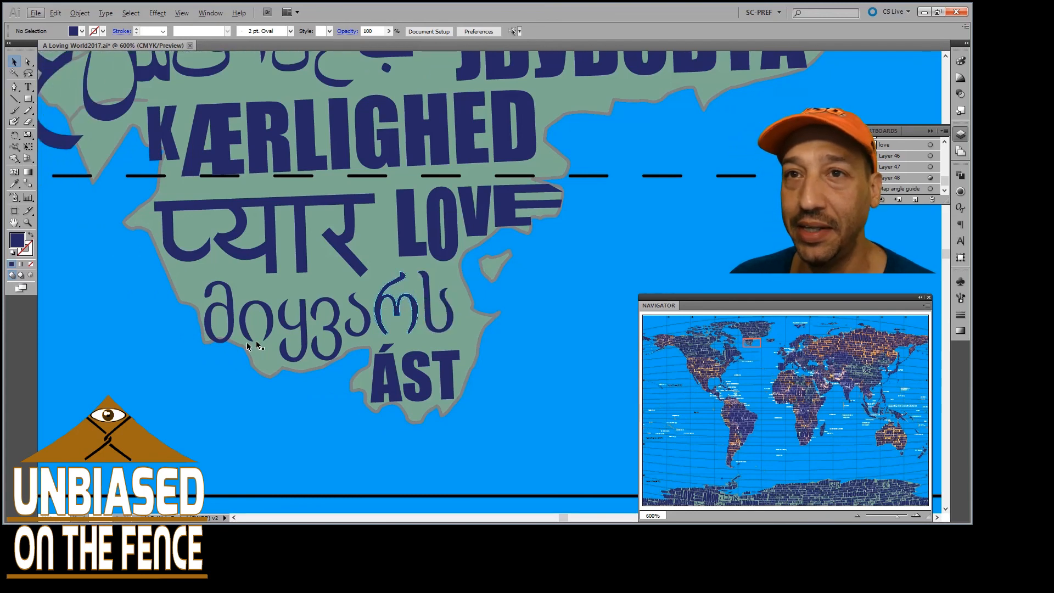
pyautogui.scroll(4, 140, 202)
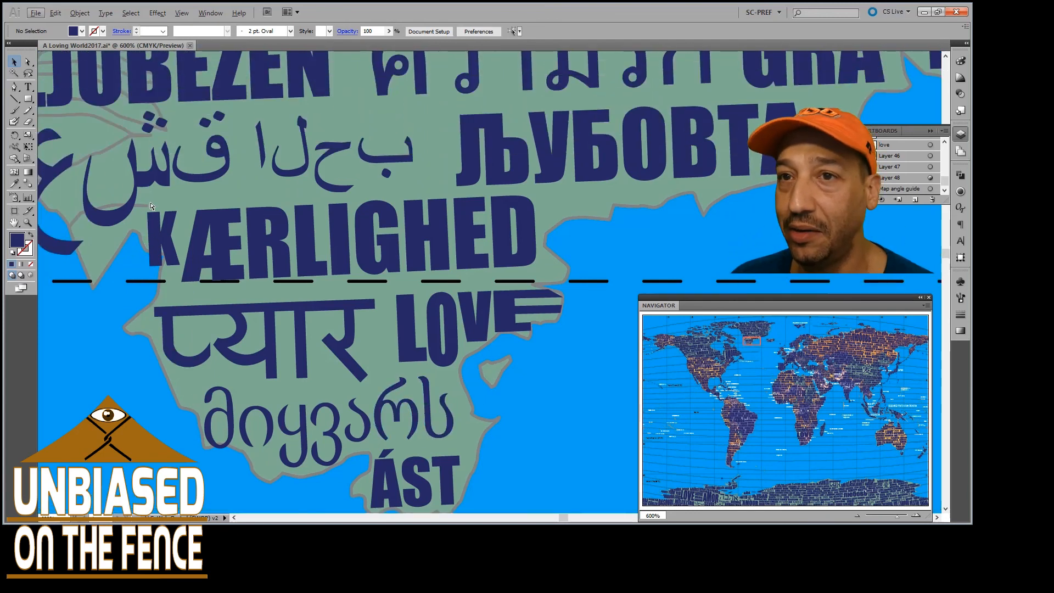
pyautogui.hscroll(-3, 152, 207)
pyautogui.hscroll(-2, 152, 207)
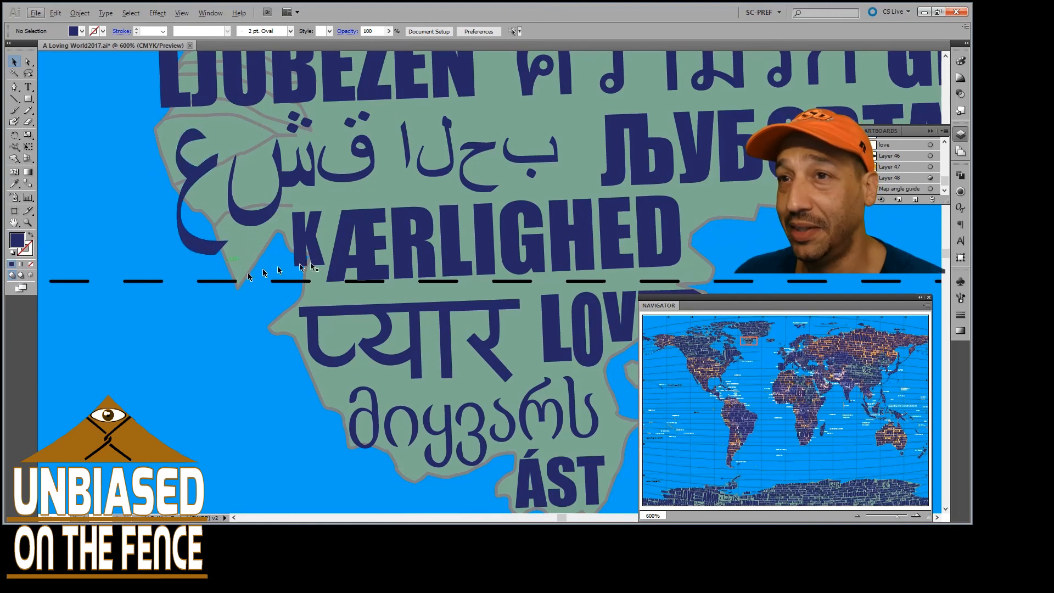
# View Greenland's northern lettering from the large LOVE eastward at 200%, and inspect LJUBEZEN and RENMEN on the northeast coast at 800%
pyautogui.scroll(-3, 341, 256)
pyautogui.scroll(5, 343, 254)
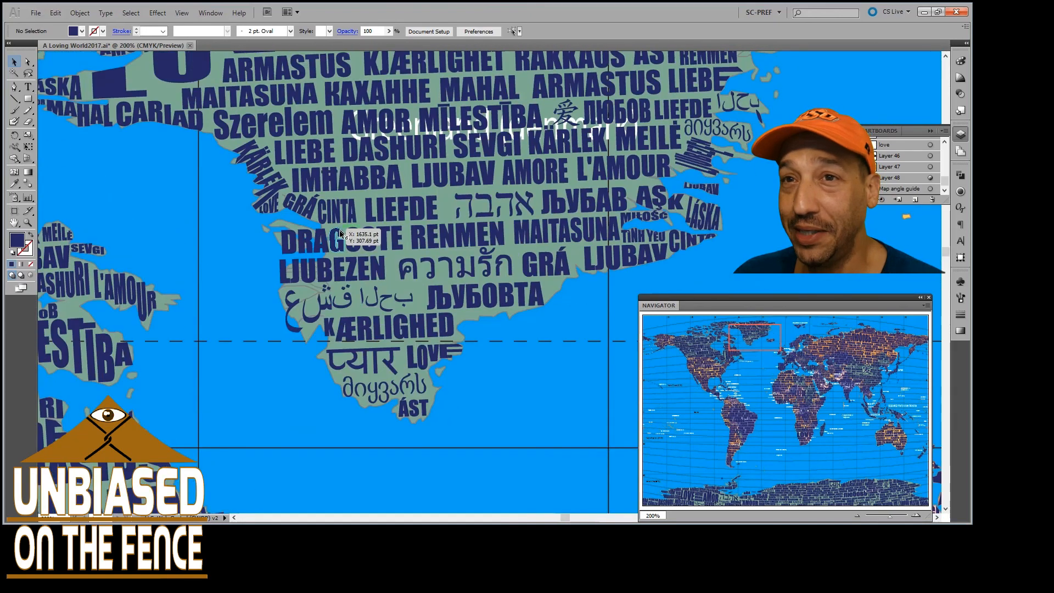
pyautogui.scroll(5, 244, 267)
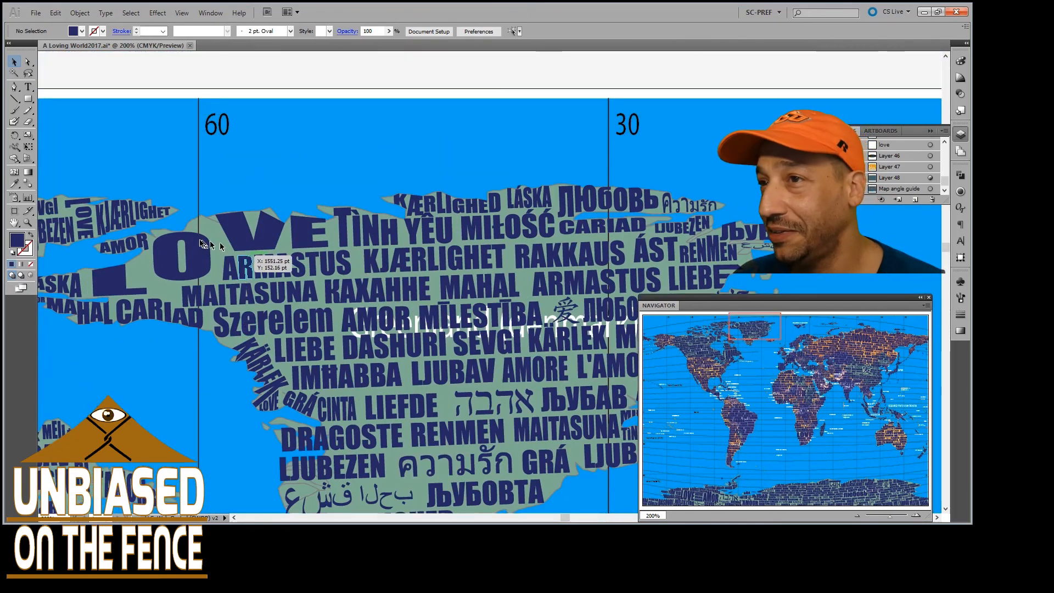
pyautogui.hscroll(1, 274, 269)
pyautogui.hscroll(8, 356, 220)
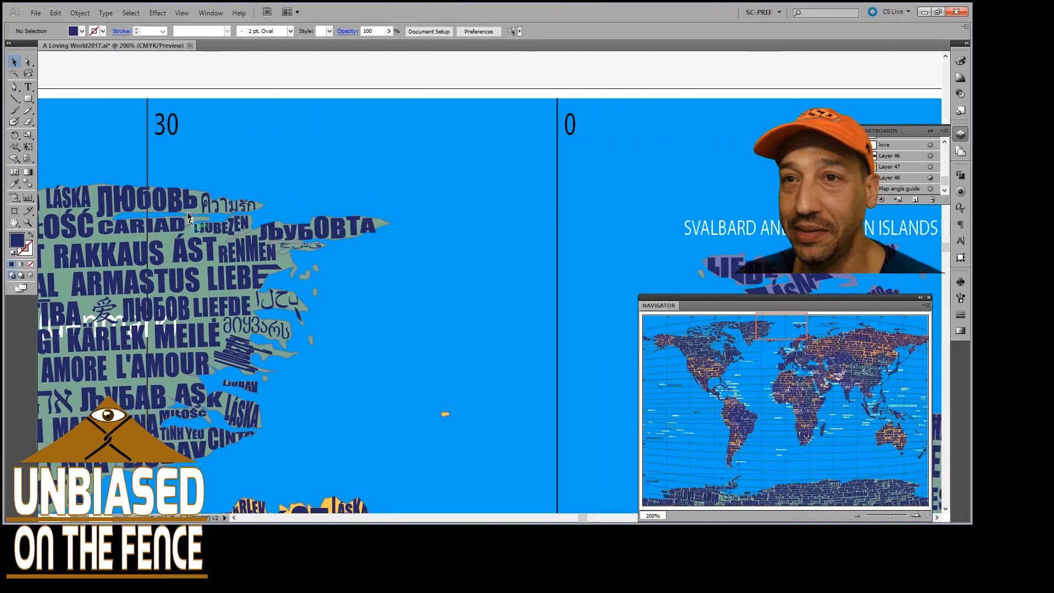
pyautogui.scroll(4, 188, 218)
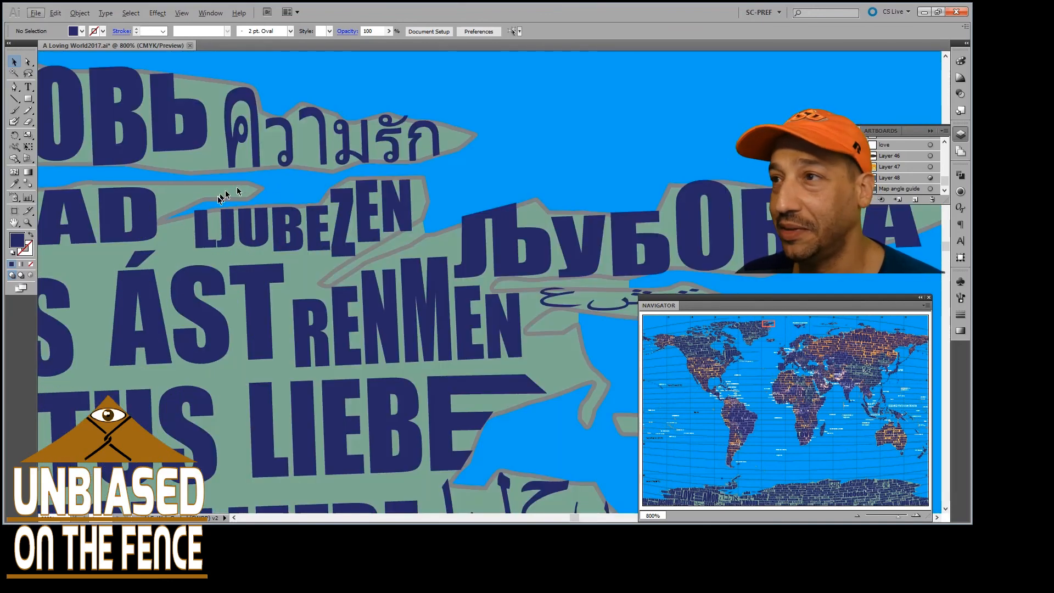
pyautogui.scroll(-4, 347, 218)
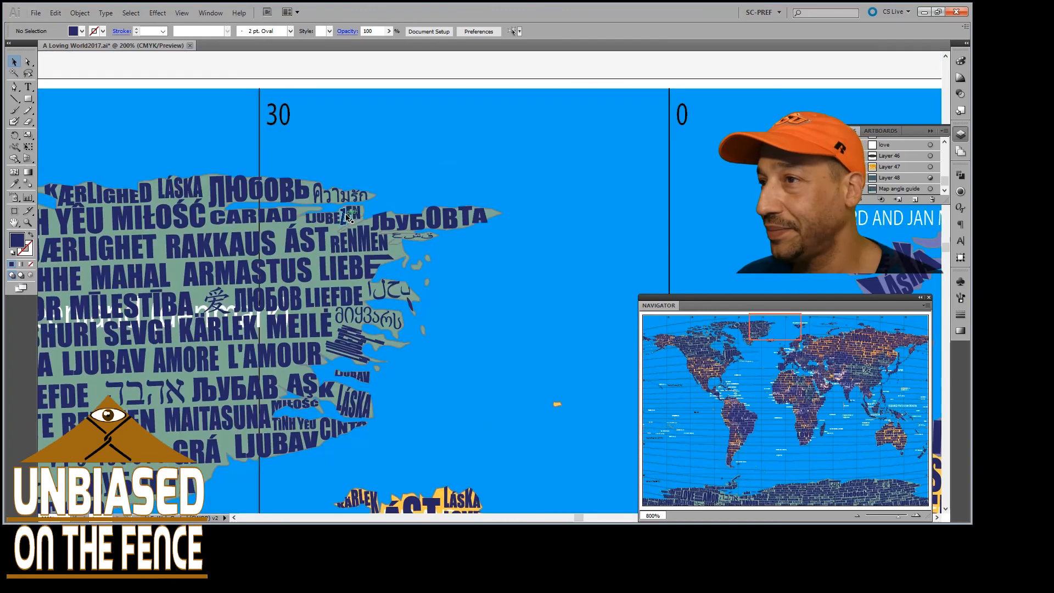
# Examine the words on the Svalbard and Jan Mayen Islands at 200%, and compare them with the small Arctic islands farther east
pyautogui.hscroll(5, 356, 221)
pyautogui.hscroll(5, 373, 222)
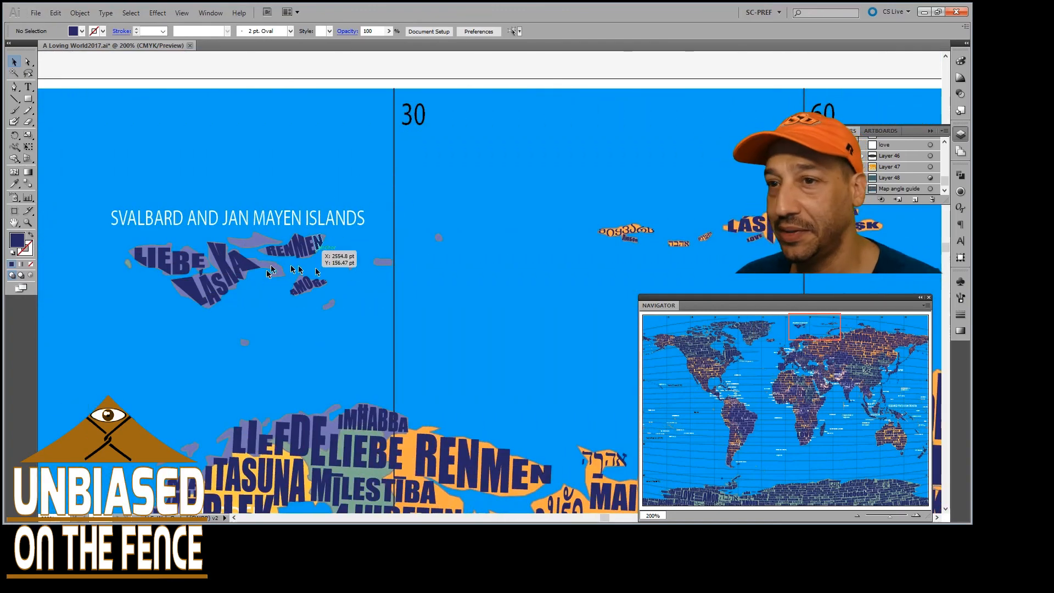
pyautogui.hscroll(3, 388, 250)
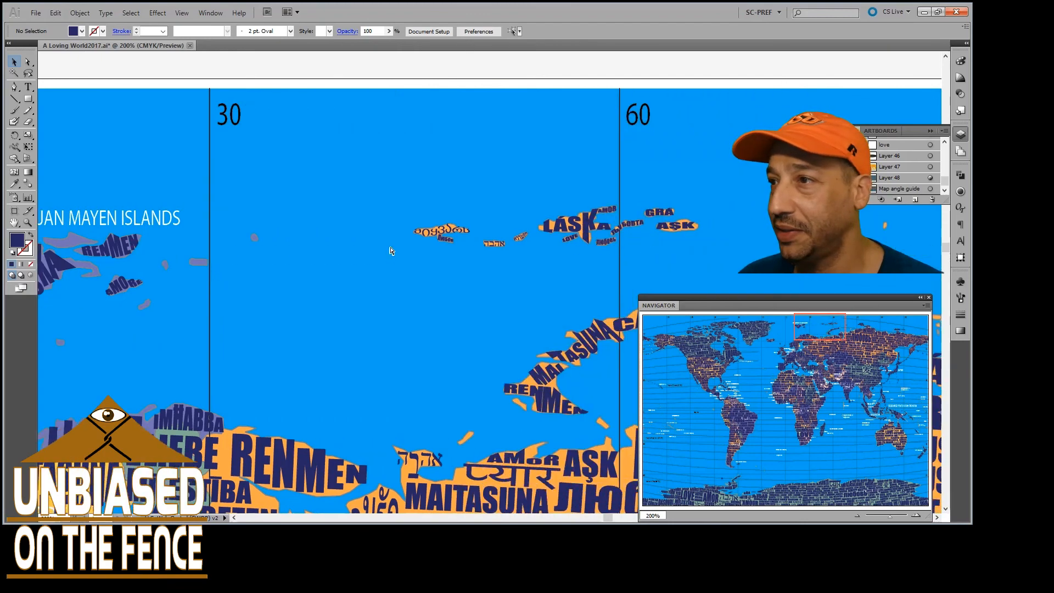
pyautogui.hscroll(-3, 390, 250)
pyautogui.scroll(-2, 390, 251)
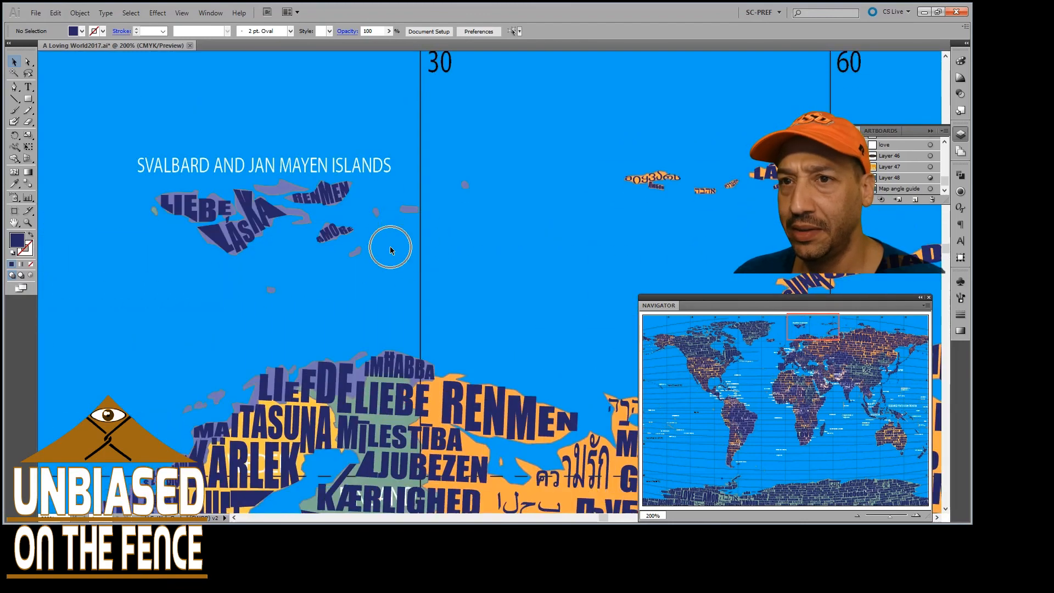
# Survey the lettering at 200% from Scandinavia and the Baltic past the Caspian Sea and Kazakhstan to Mongolia and China
pyautogui.scroll(-6, 390, 250)
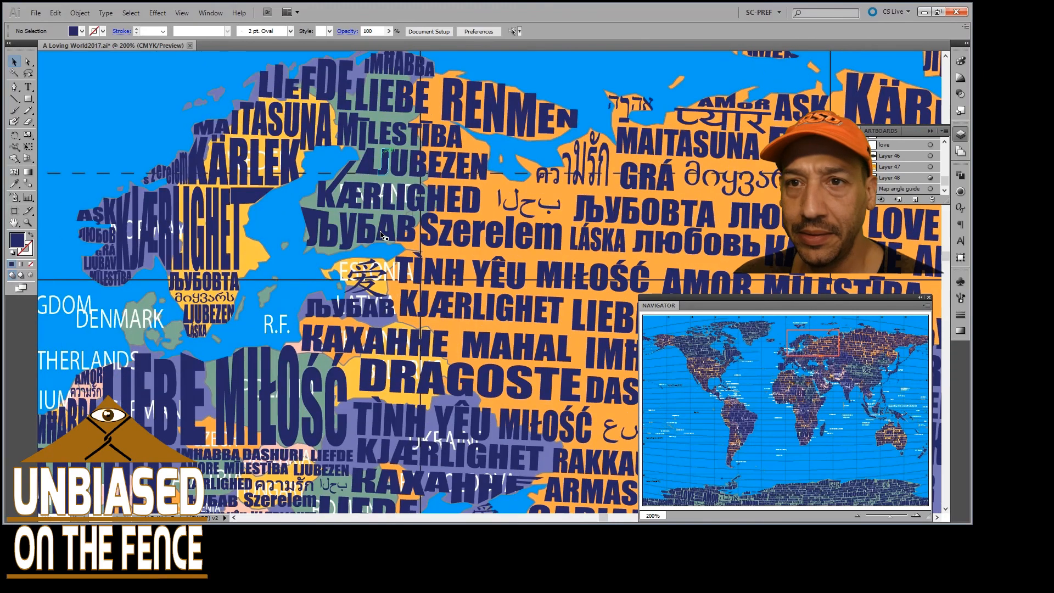
pyautogui.hscroll(-1, 383, 235)
pyautogui.hscroll(3, 358, 248)
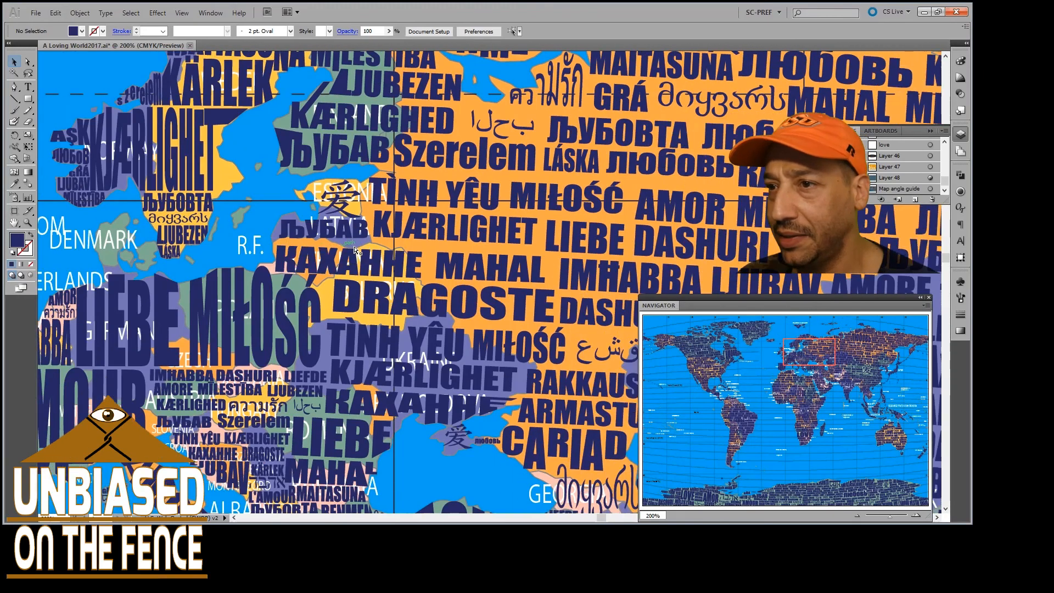
pyautogui.scroll(-4, 357, 248)
pyautogui.hscroll(3, 359, 248)
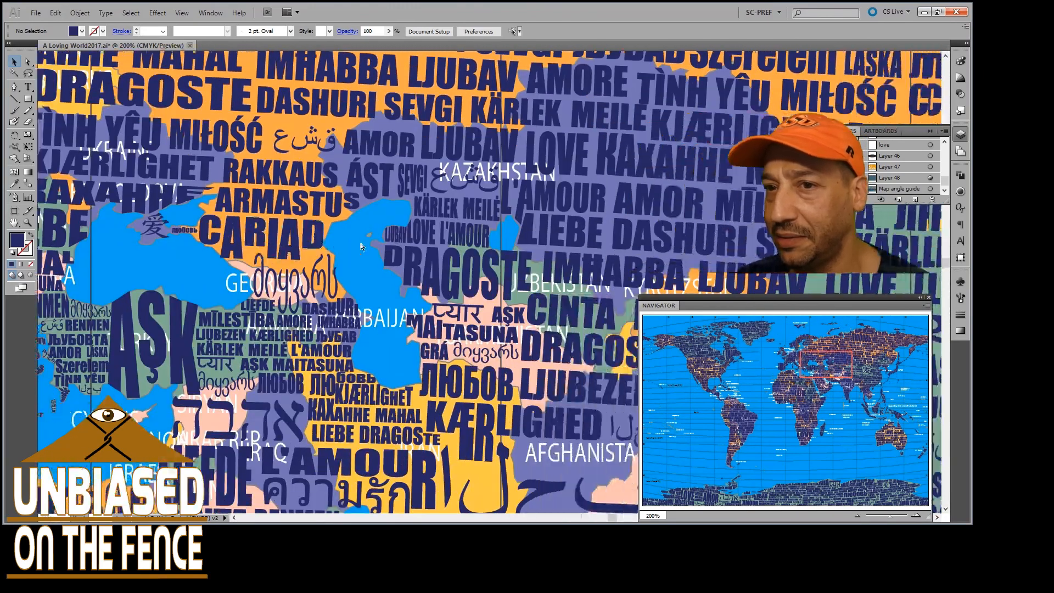
pyautogui.hscroll(6, 362, 247)
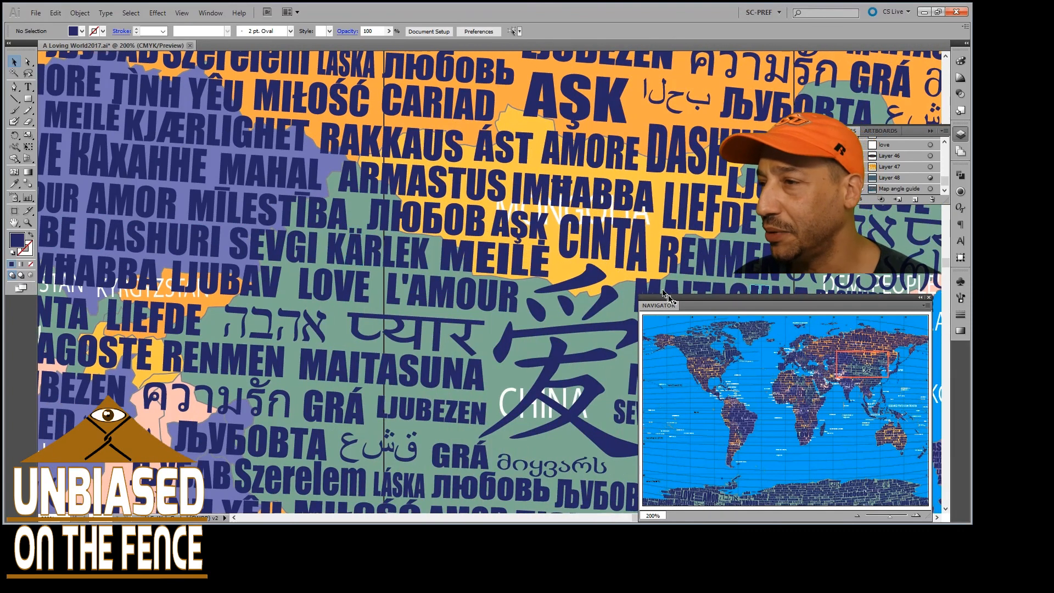
# Go back to Greenland at 200%, and review the whole world map at 25% from the Arctic down to Antarctica
pyautogui.moveTo(859, 358); pyautogui.dragTo(760, 333)
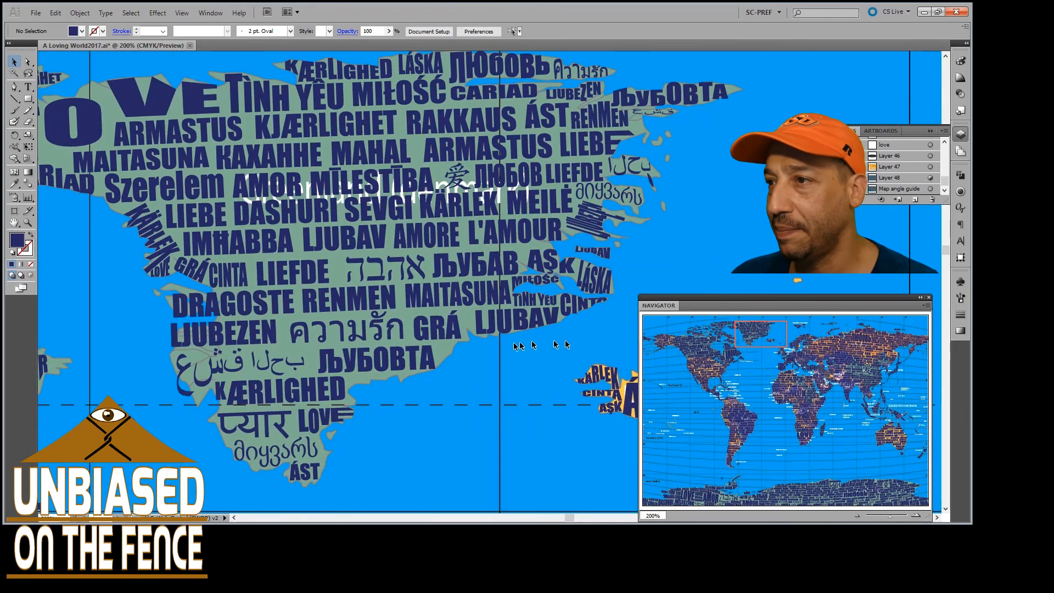
pyautogui.scroll(-6, 471, 345)
pyautogui.scroll(-6, 496, 334)
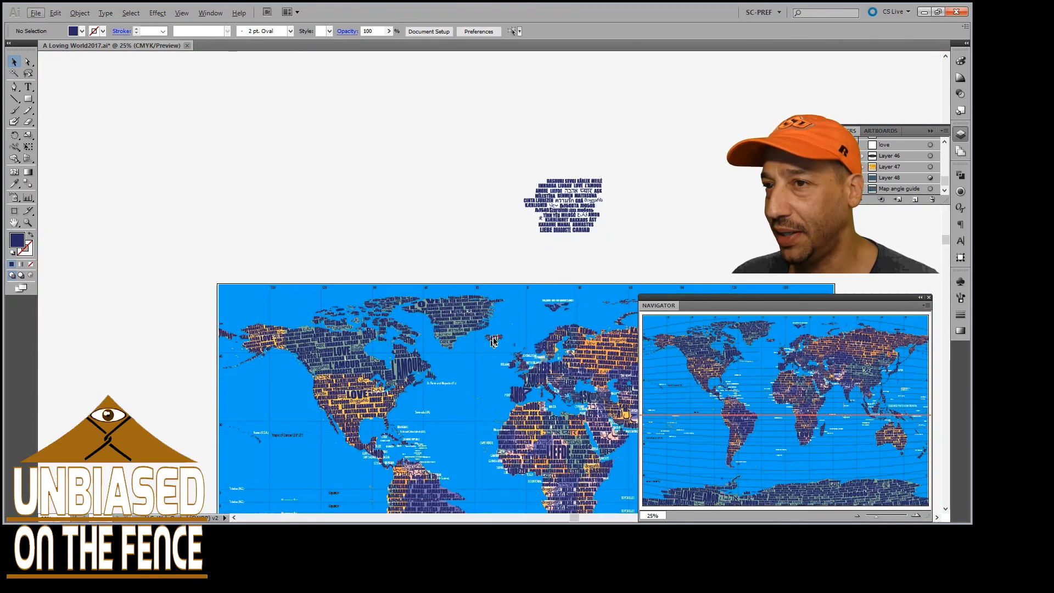
pyautogui.scroll(-2, 498, 331)
pyautogui.hscroll(10, 499, 331)
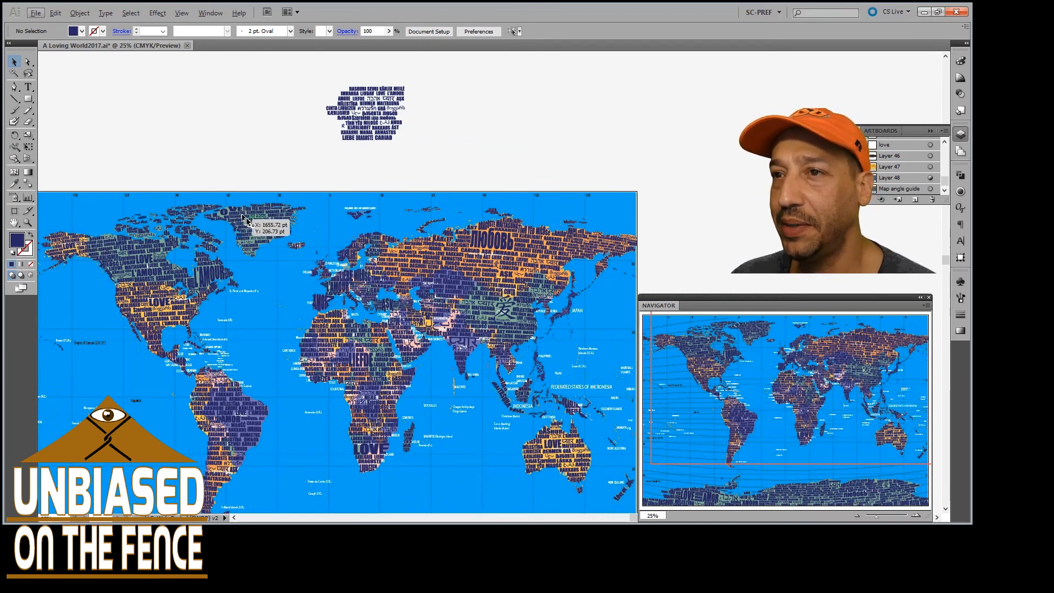
pyautogui.scroll(-4, 295, 211)
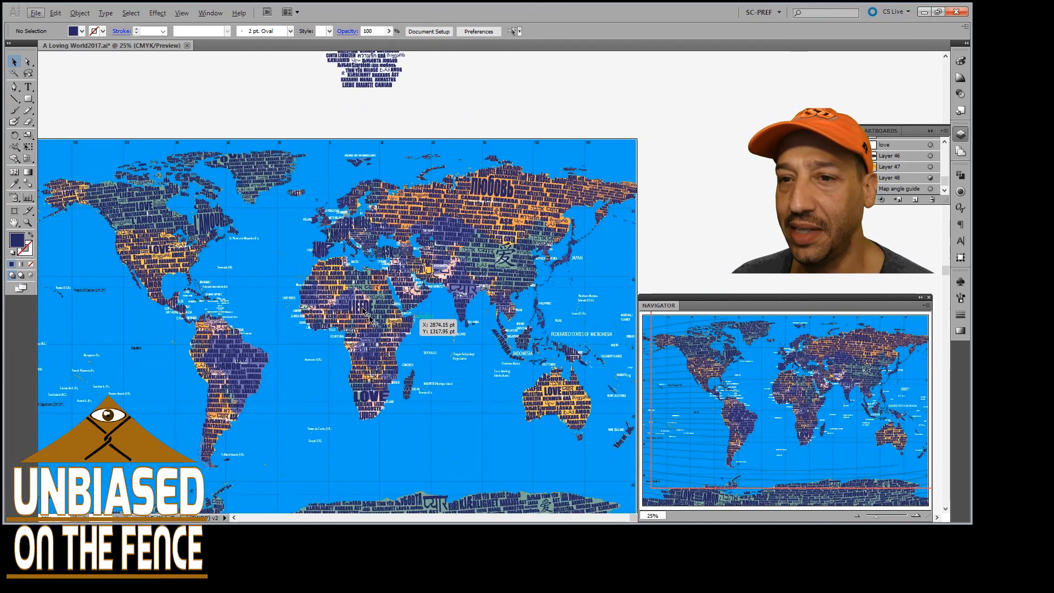
pyautogui.scroll(-10, 305, 289)
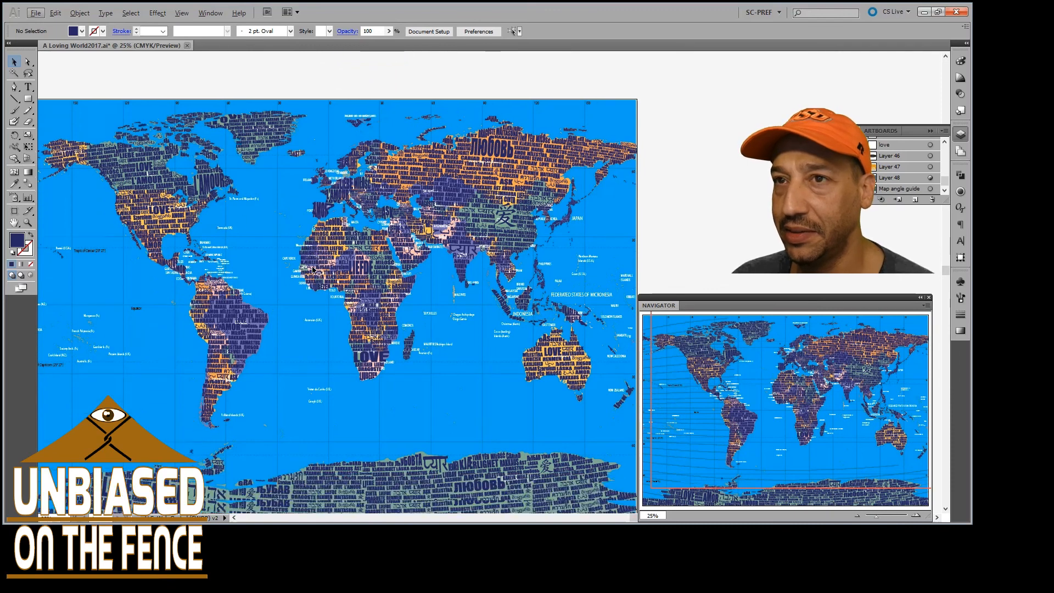
pyautogui.scroll(14, 297, 267)
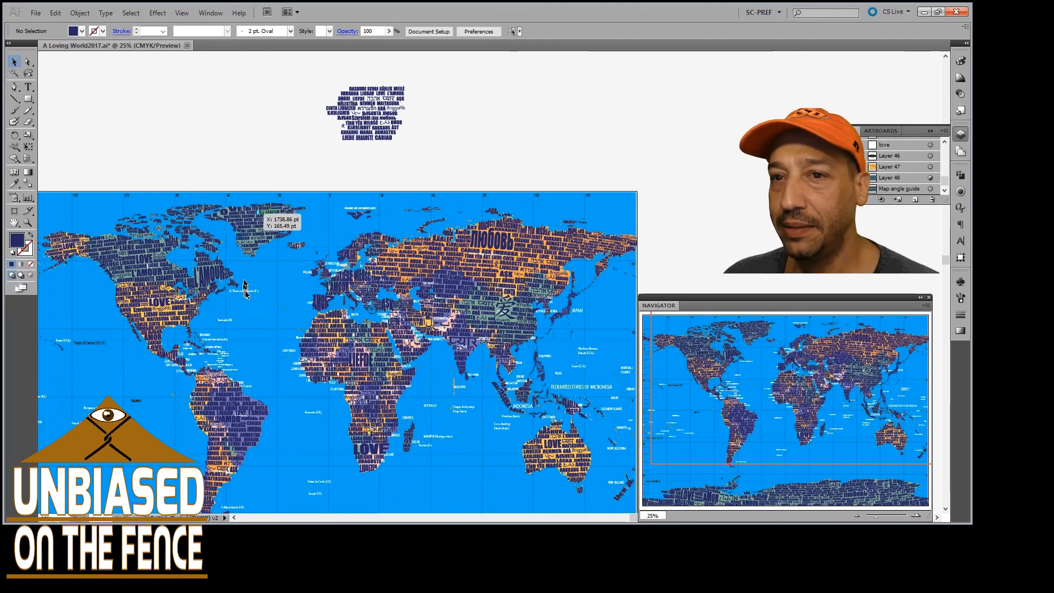
pyautogui.scroll(-5, 406, 257)
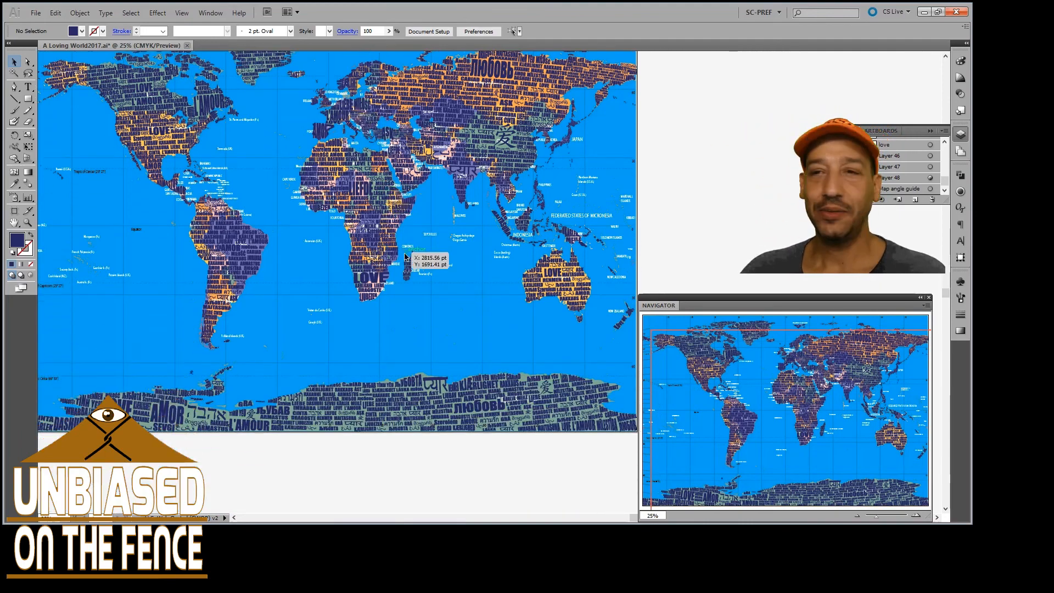
pyautogui.scroll(-3, 383, 285)
pyautogui.scroll(2, 384, 286)
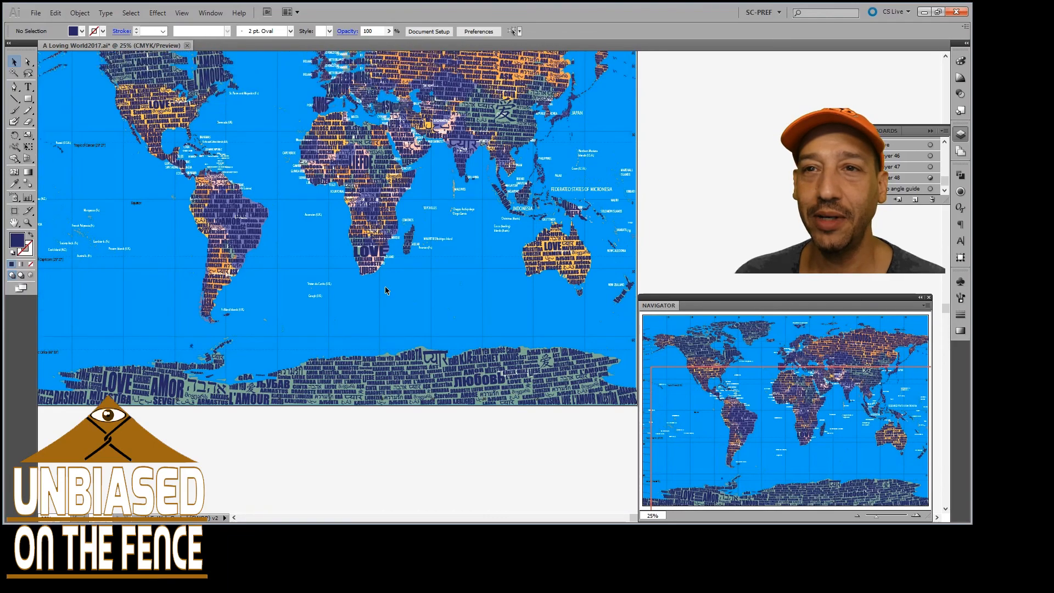
pyautogui.scroll(1, 385, 288)
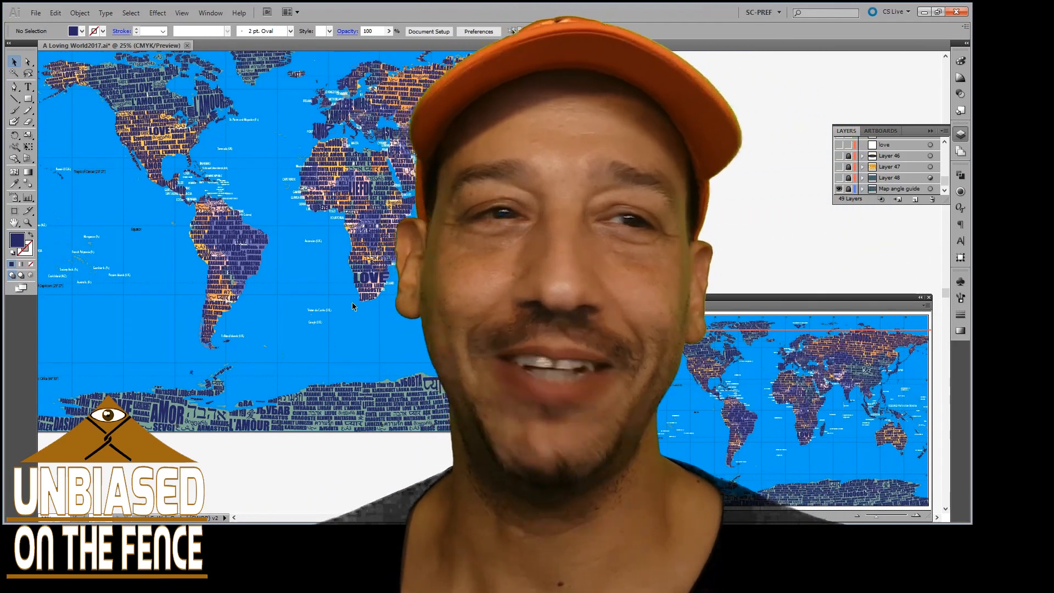